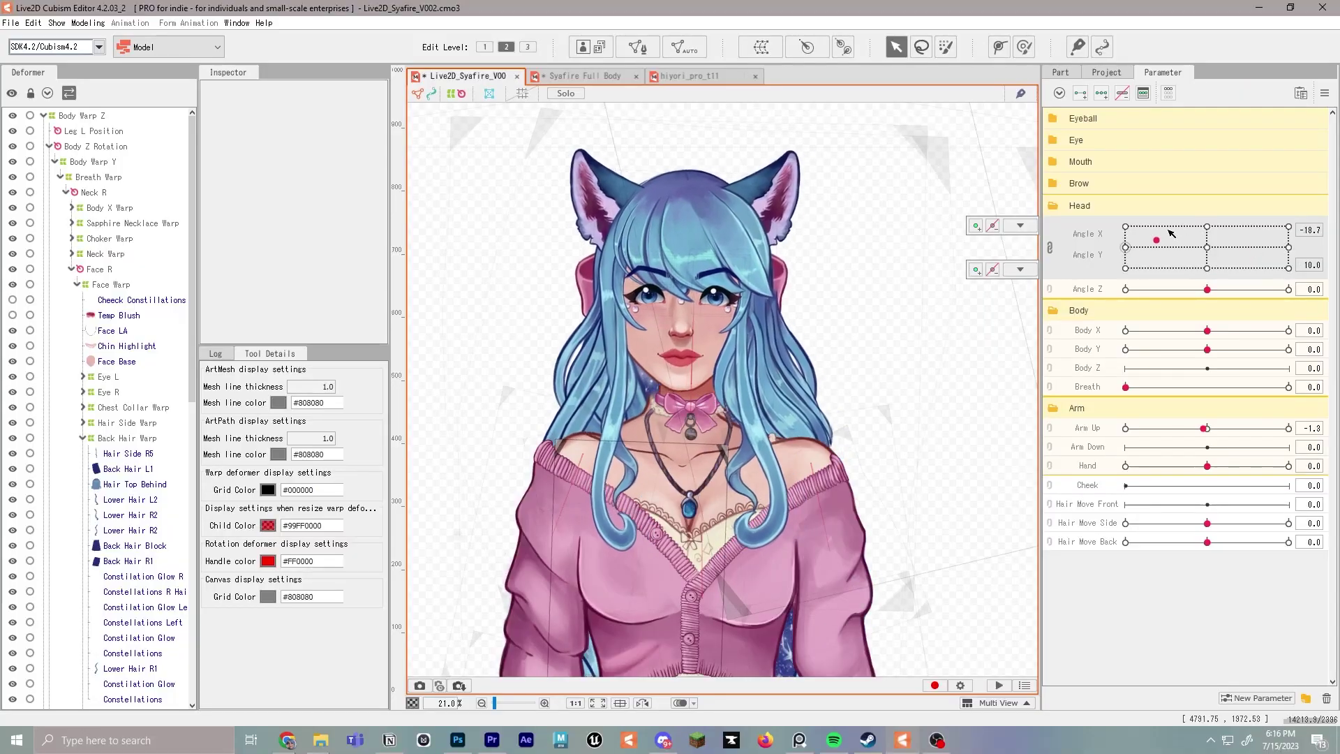
Step: Preview the rig's movement by varying the head angles, Angle Z and Arm Up, and swinging the Face Rotation deformer in the Syafire Full Body model
drag(1164, 233, 1238, 252)
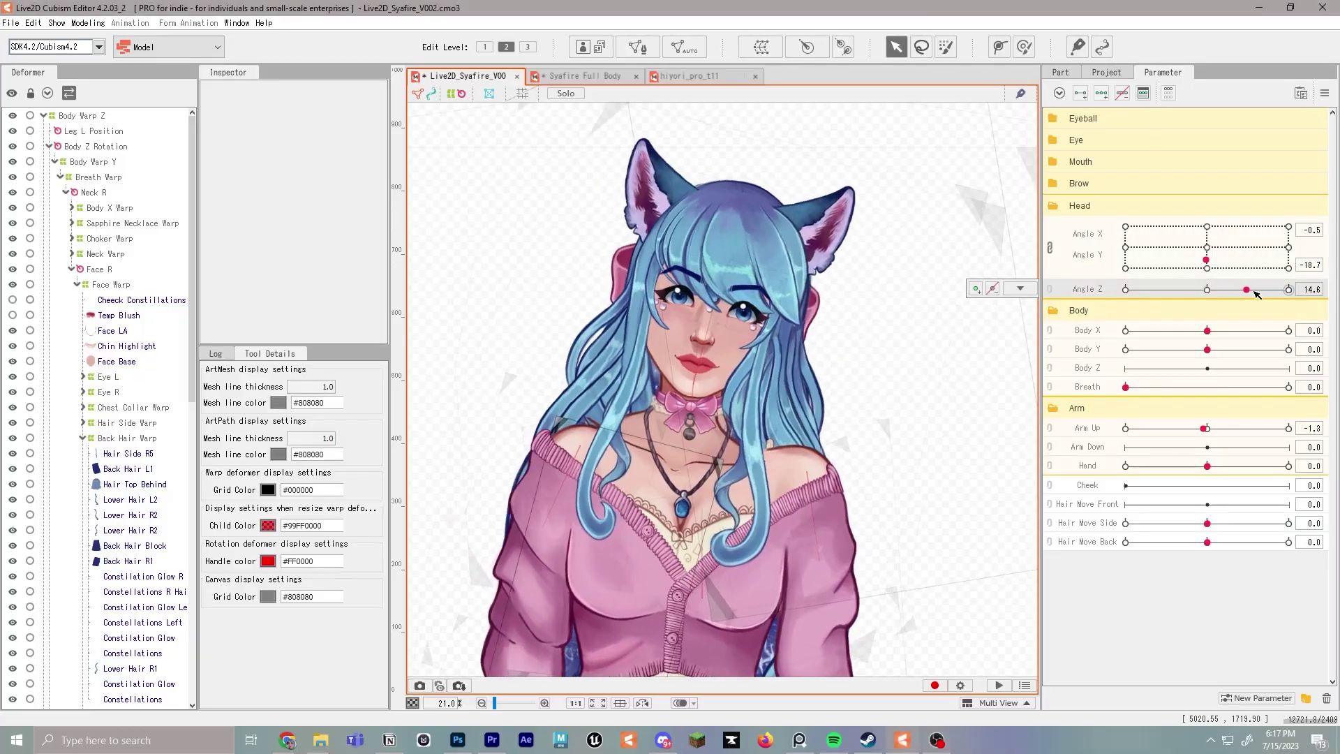
drag(1250, 290, 1229, 348)
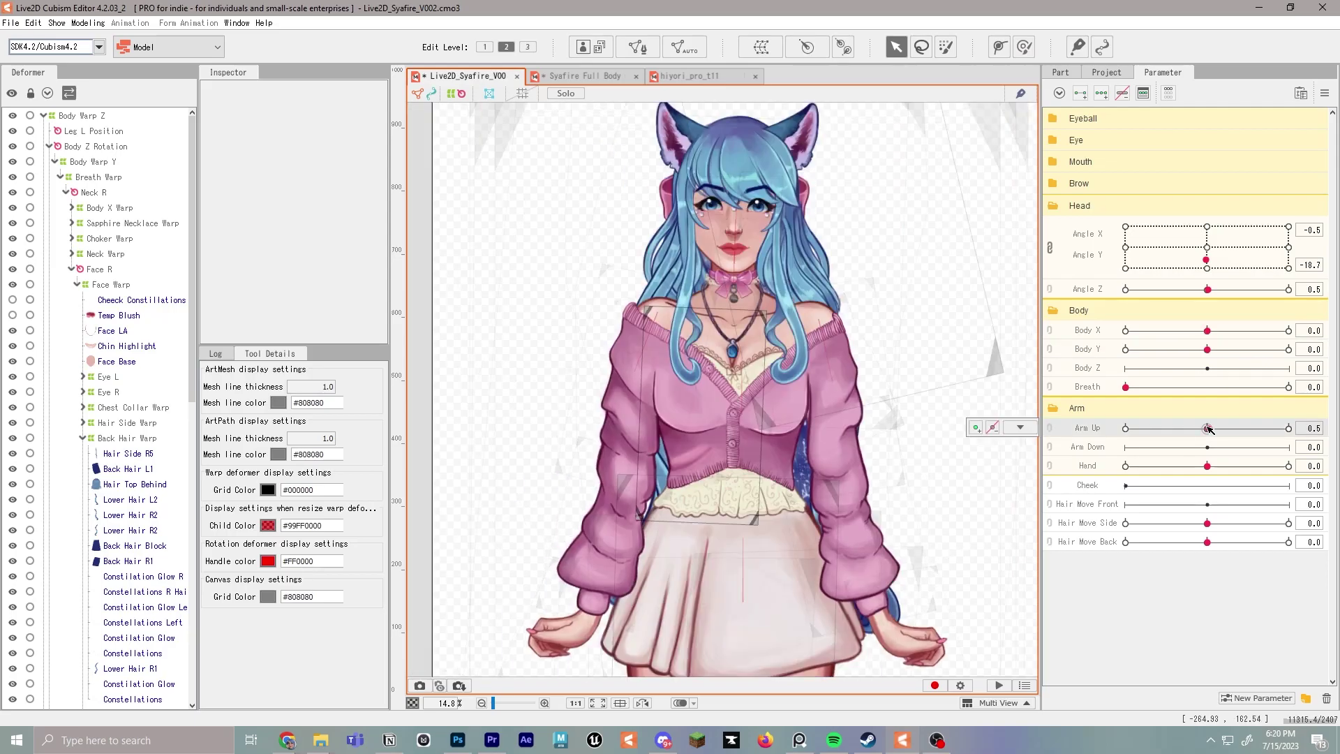
drag(1219, 428, 1230, 428)
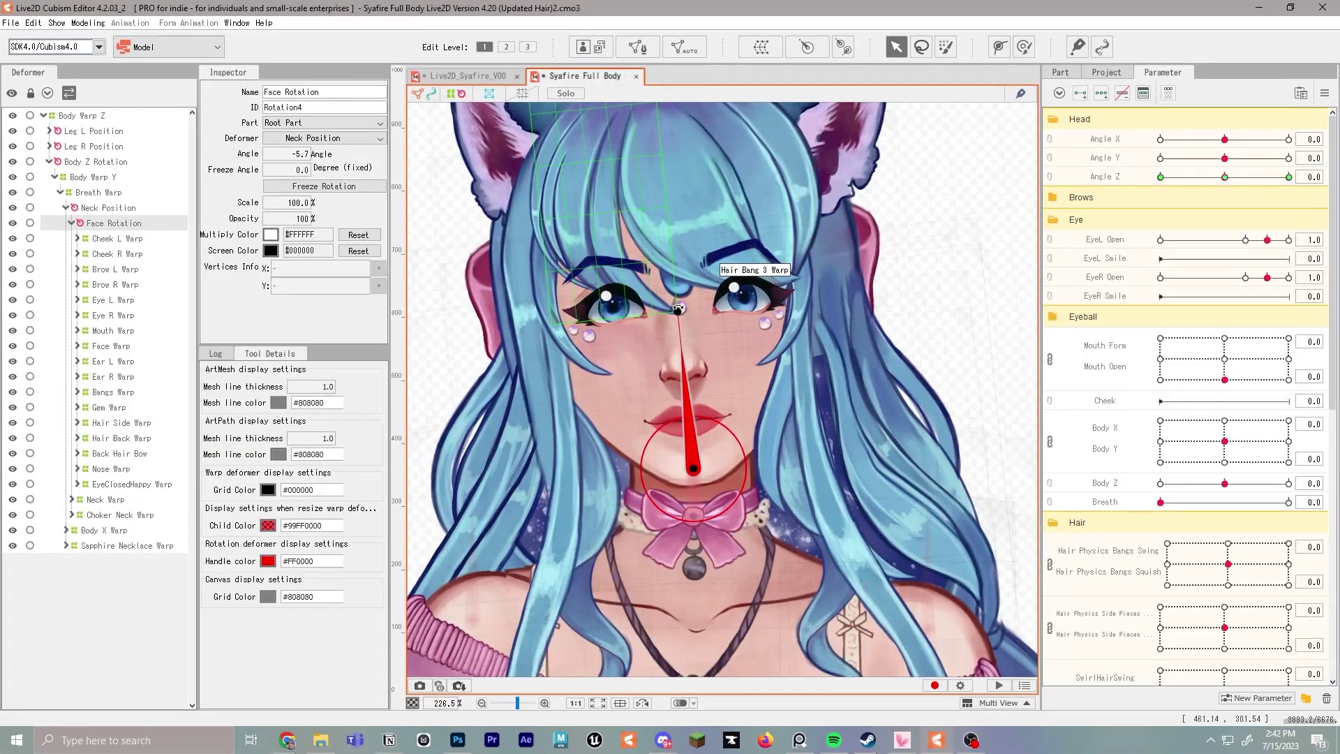
drag(678, 307, 688, 290)
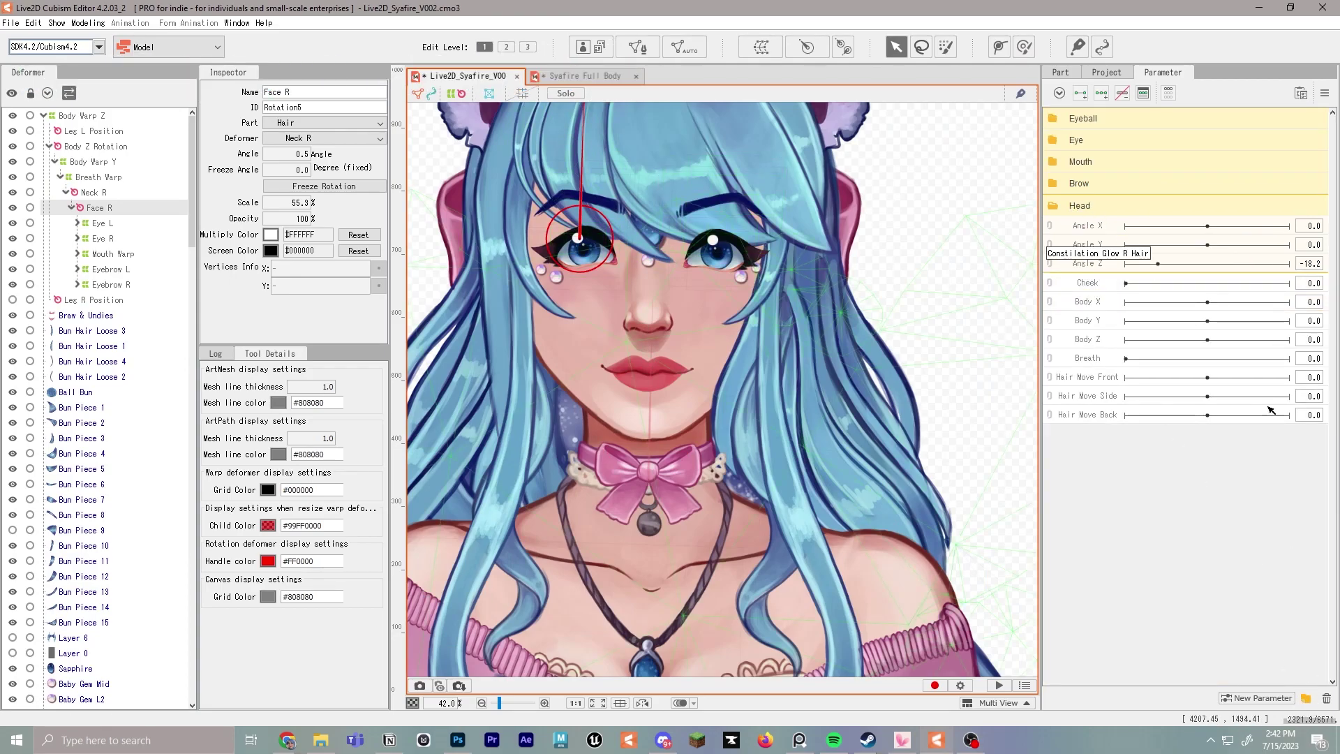
Step: Move the Angle X, Angle Y and Angle Z parameters together into the Head parameter folder
click(1091, 229)
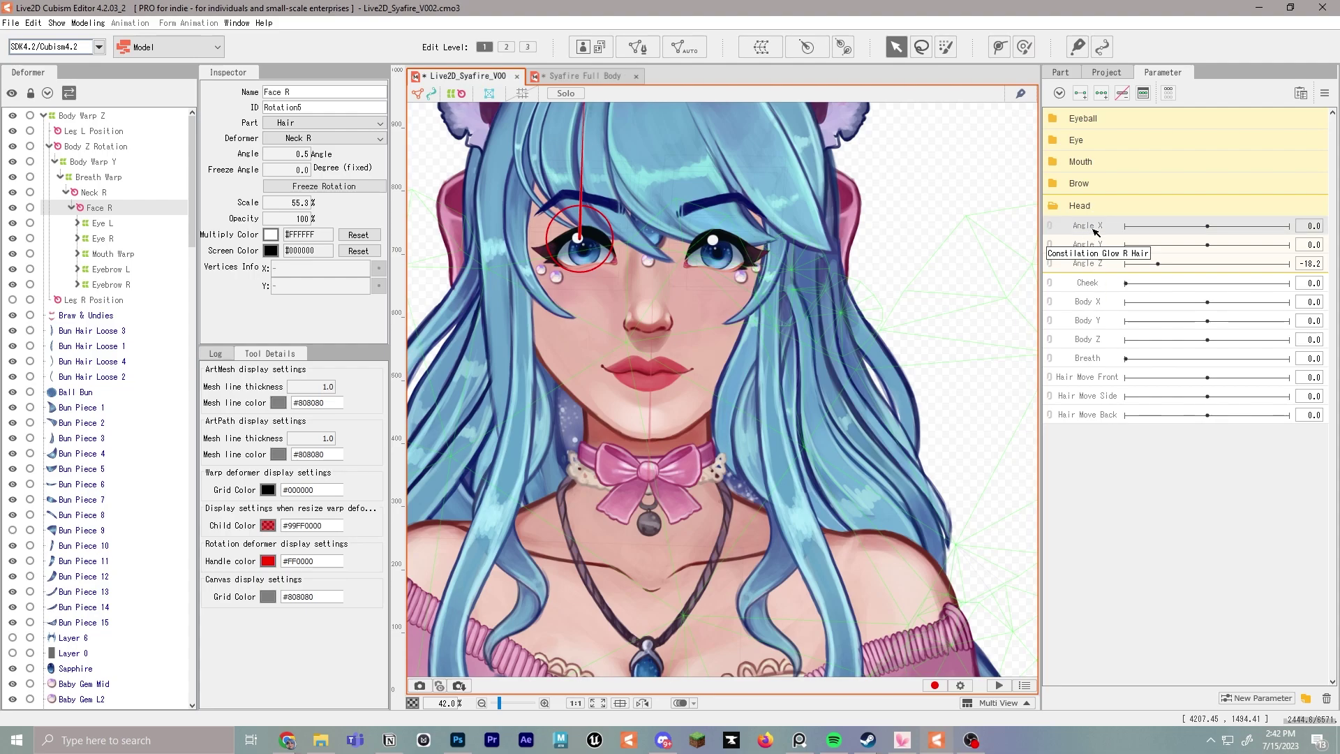
shift+click(1072, 264)
drag(1056, 232, 1061, 213)
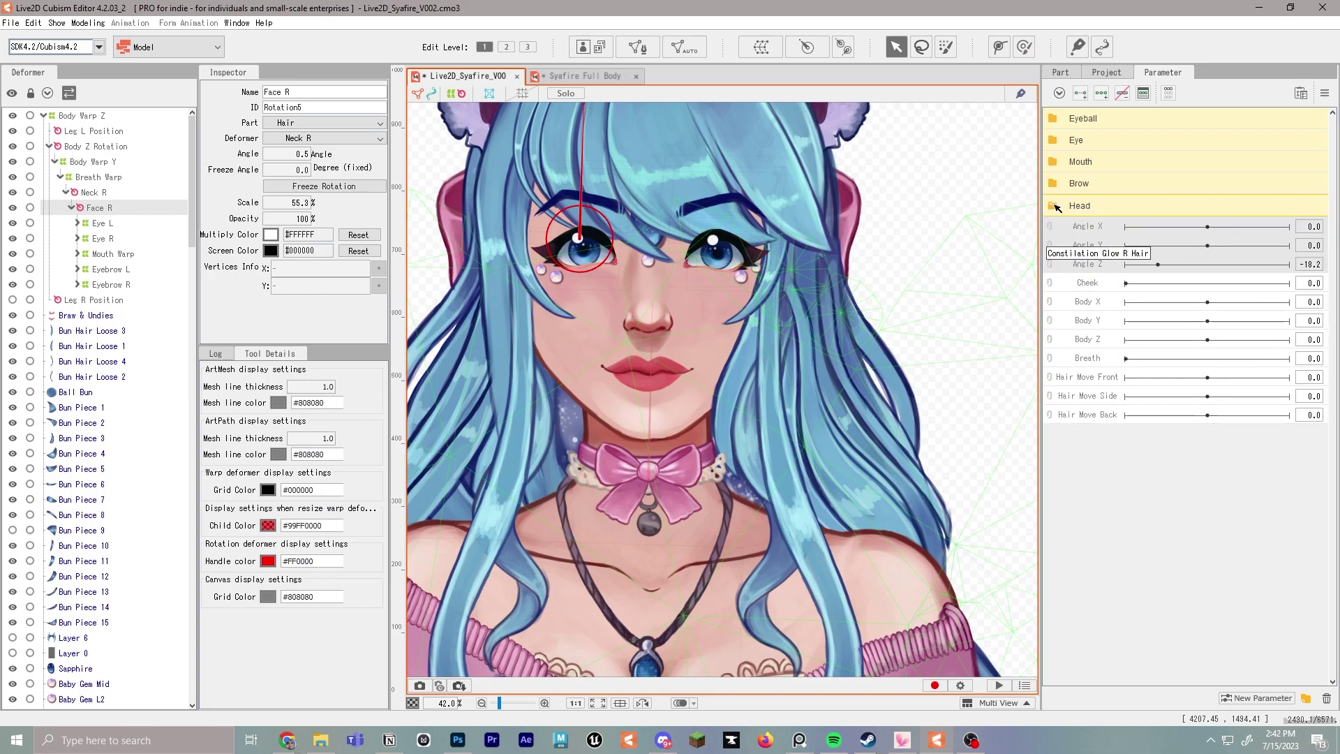
click(1109, 264)
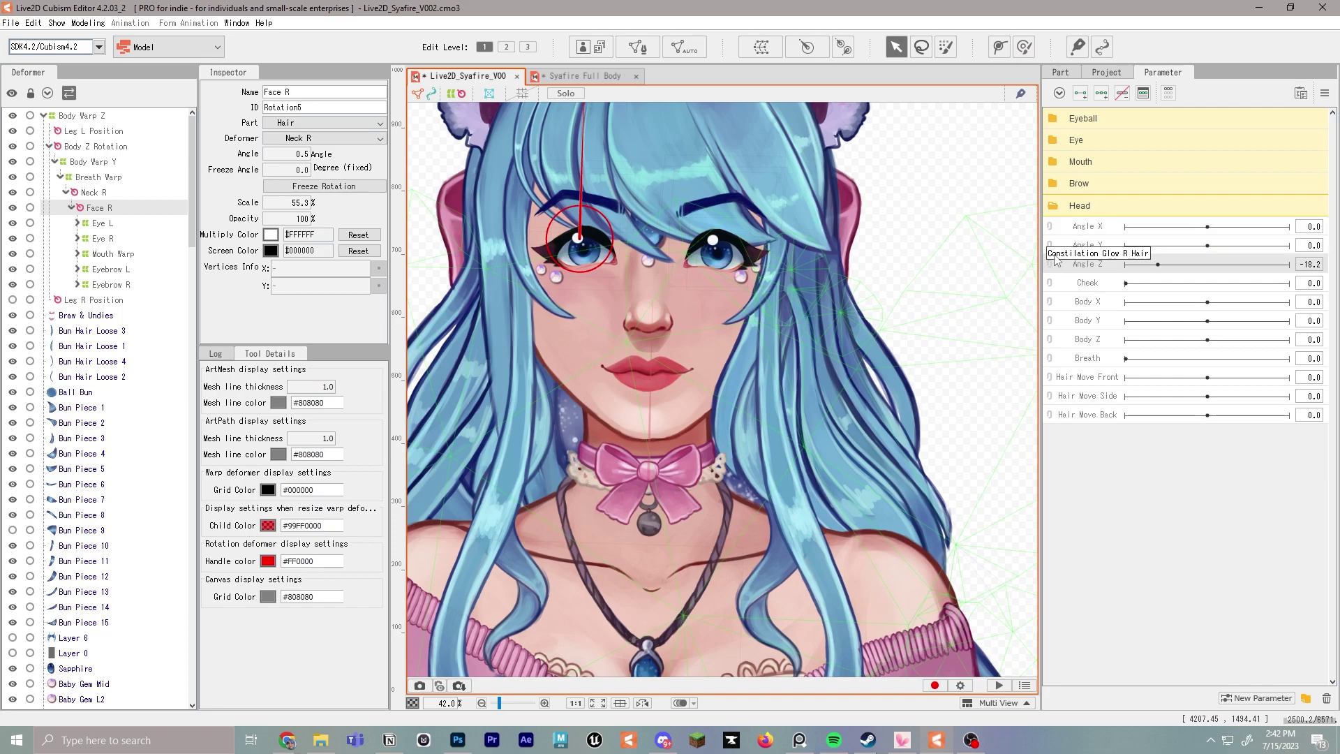
click(1051, 286)
click(960, 311)
key(ctrl+z)
Step: Examine the Check R Painting art mesh and the deformer it is attached to
scroll(127, 430, down, 11)
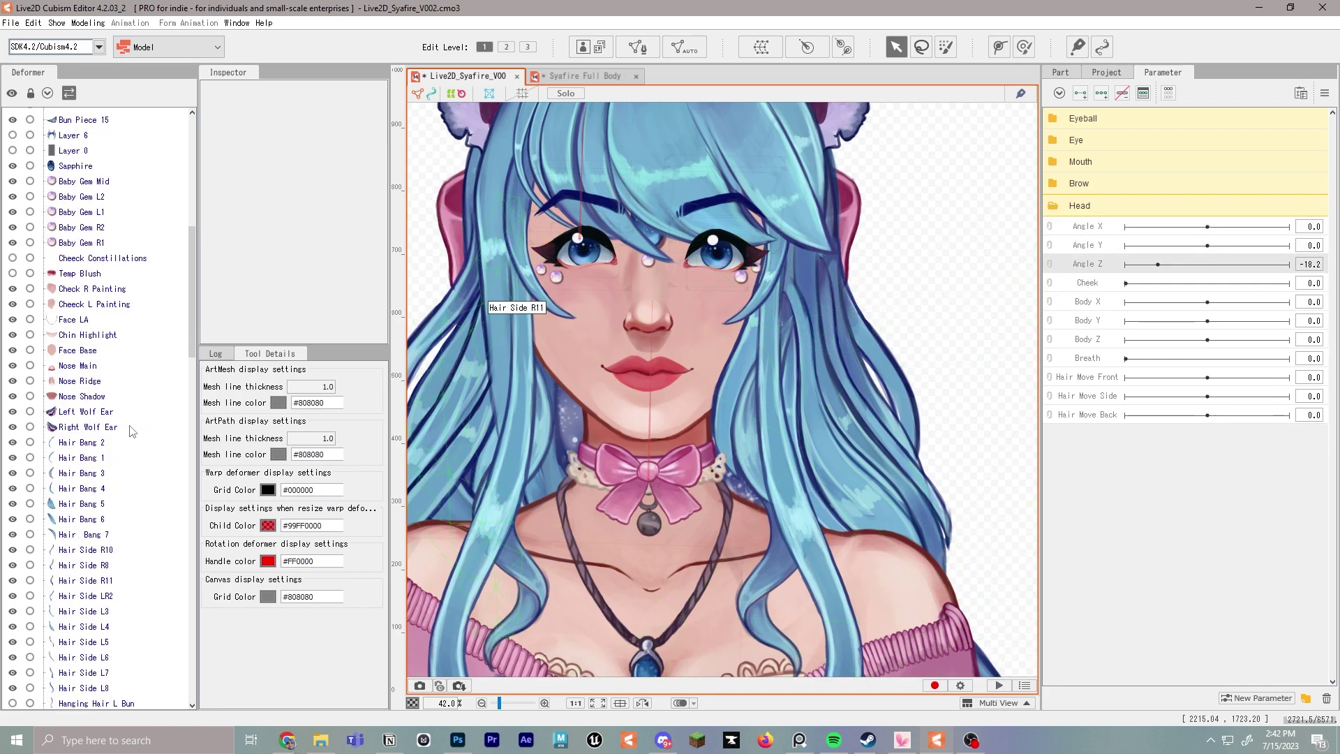
click(96, 289)
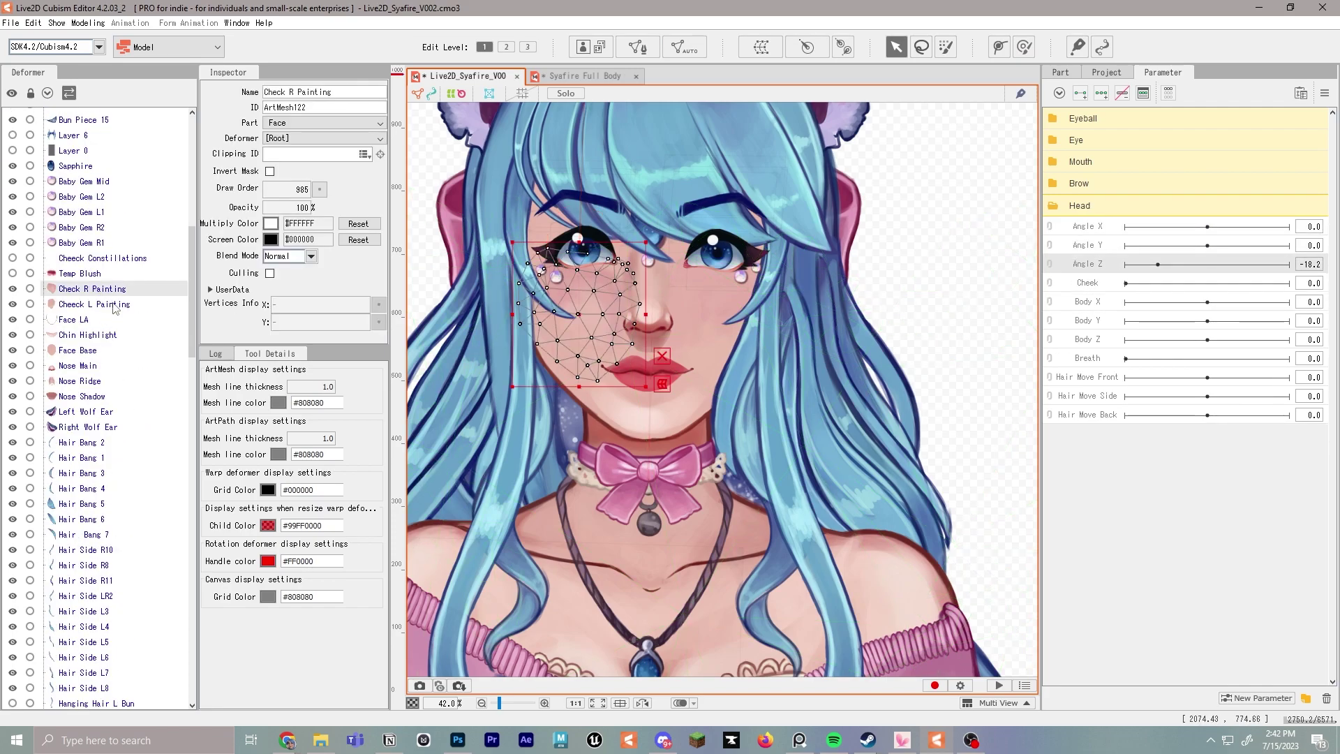
scroll(118, 328, up, 11)
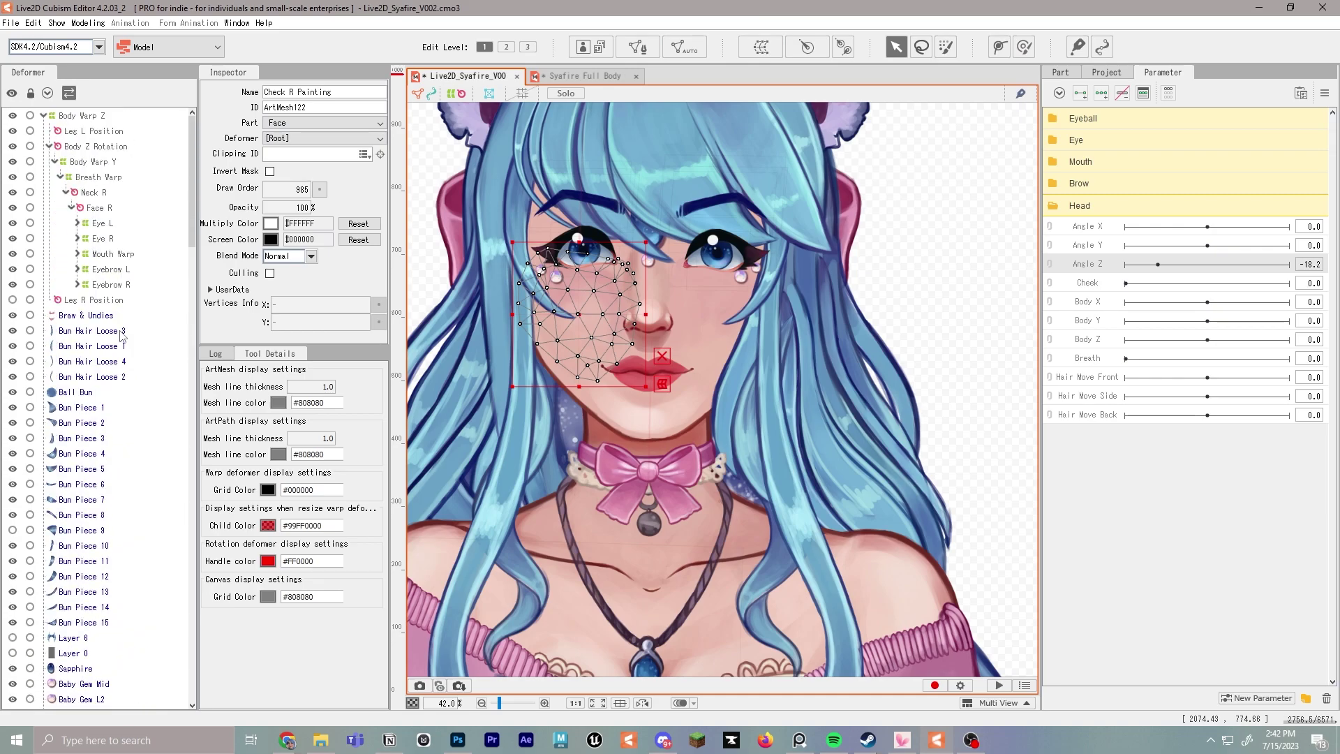
Step: Create a warp deformer named Face Warp as the parent of the Face R rotation deformer
click(109, 212)
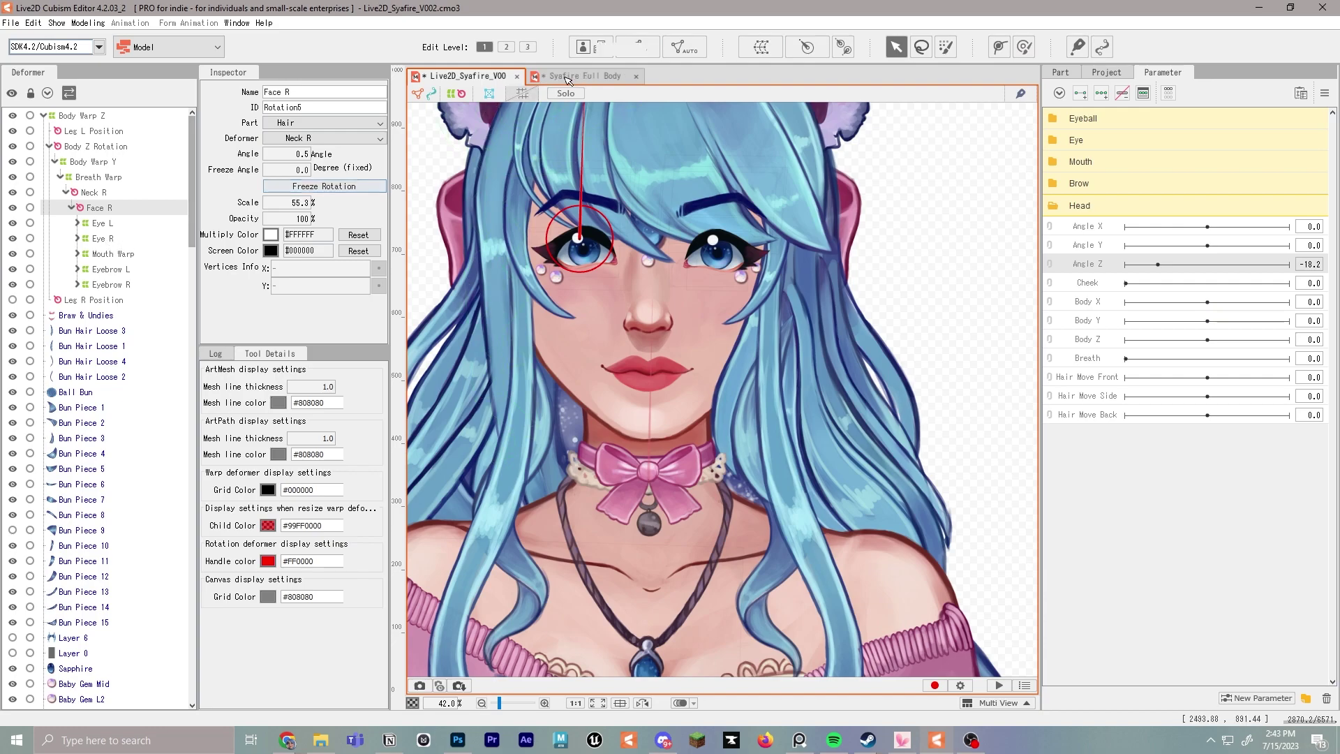
click(98, 213)
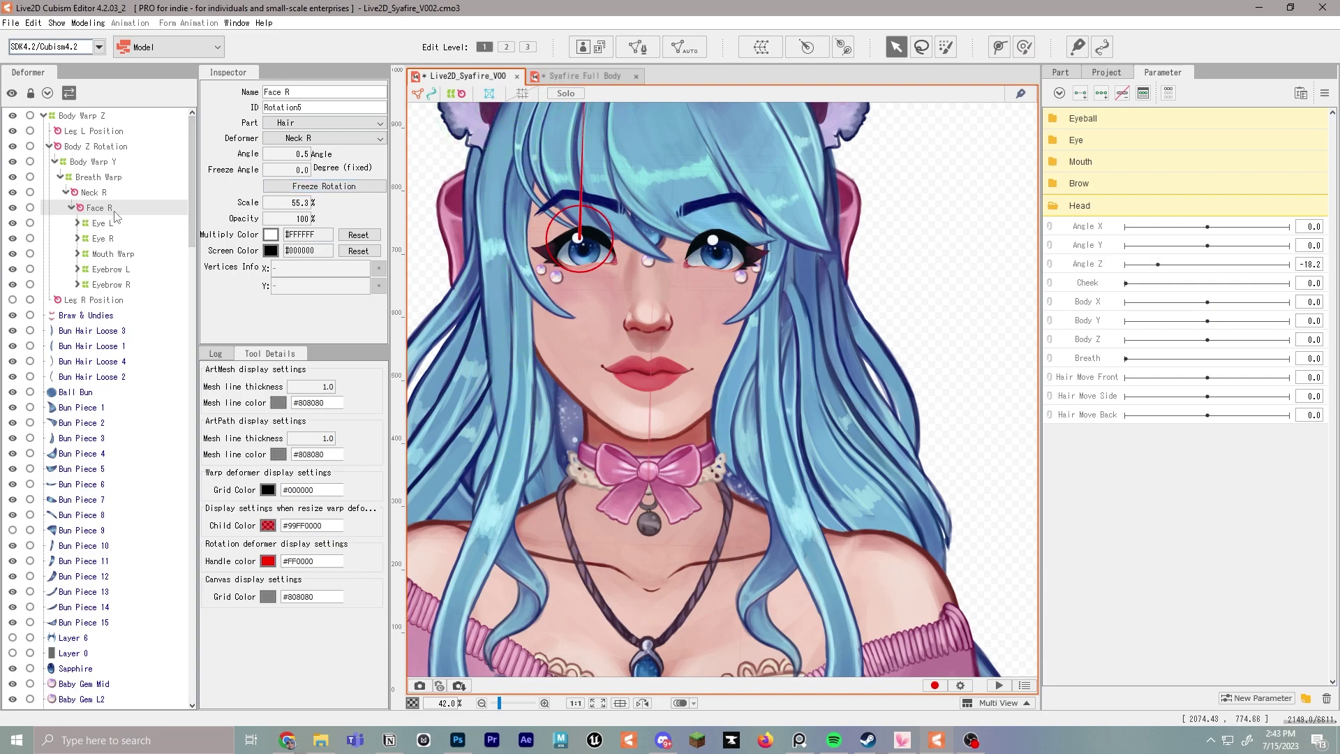
click(761, 49)
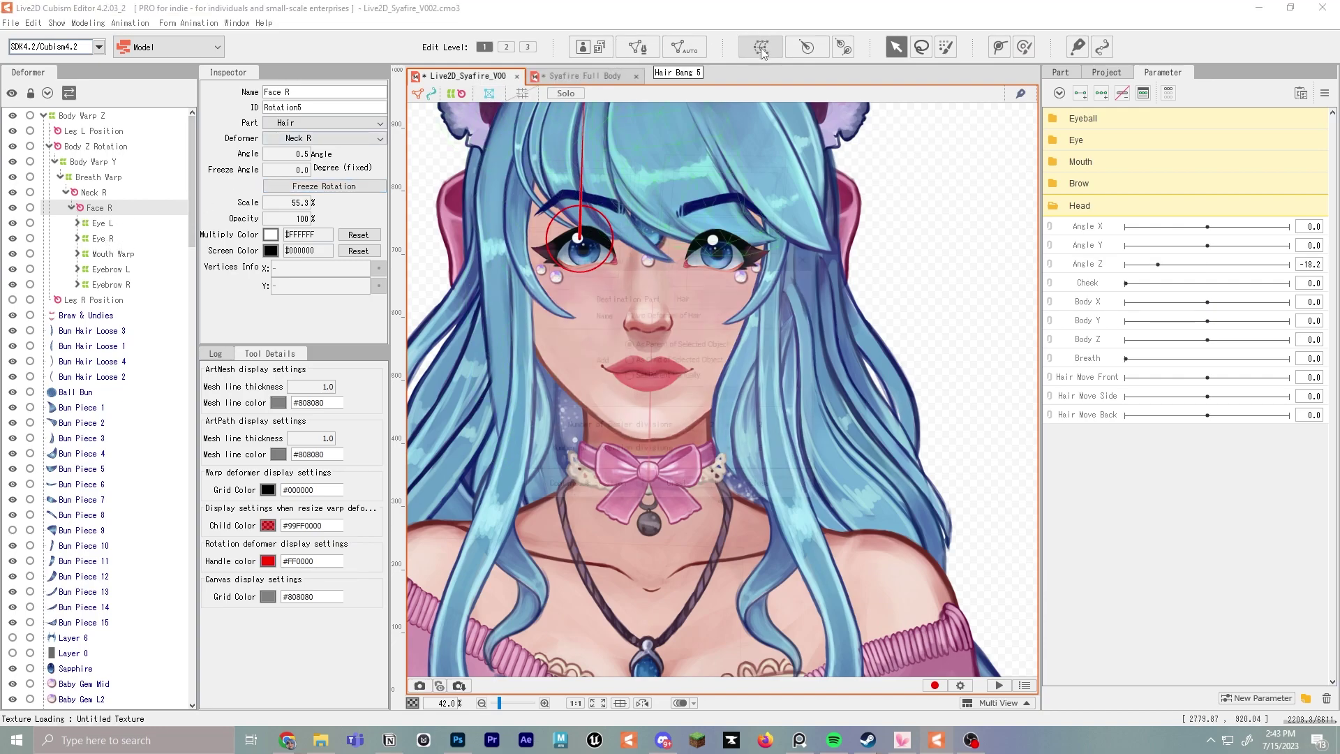
text(Face)
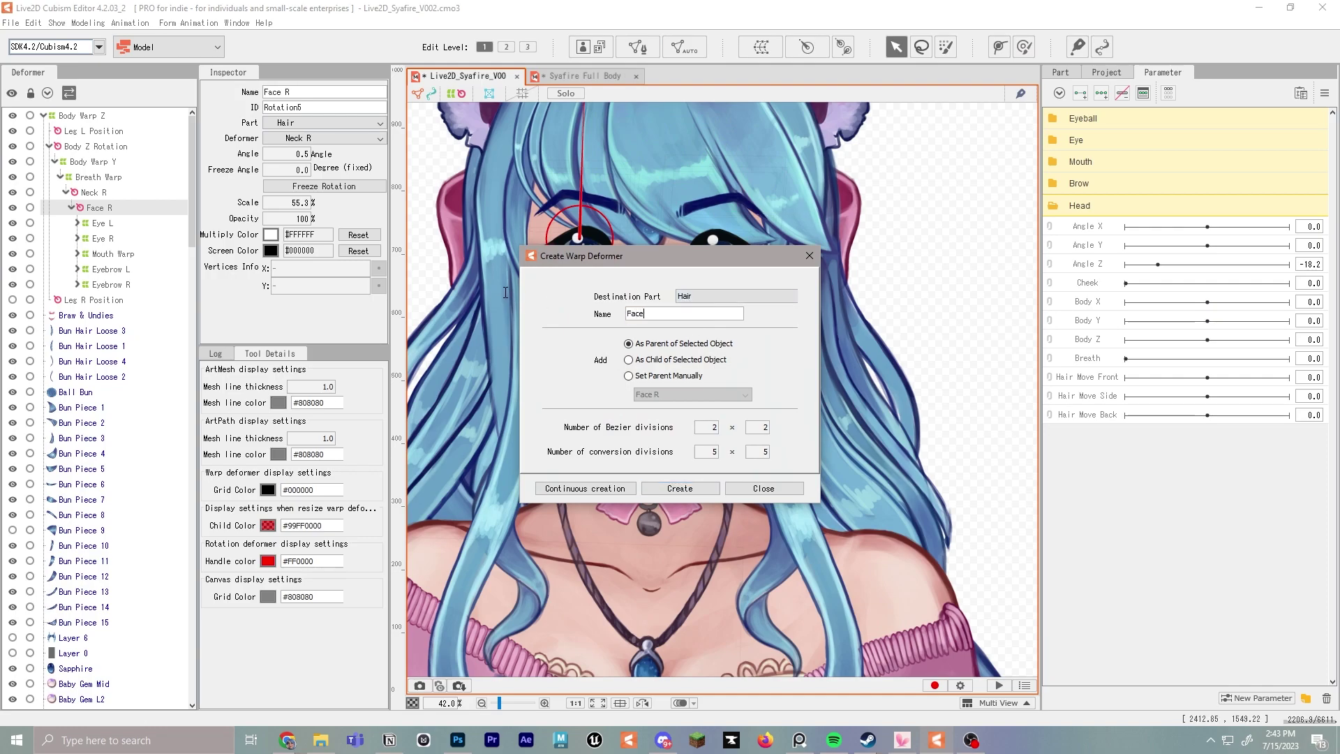
text( Warp)
click(680, 488)
Step: Enlarge and center the Face Warp grid so it covers the whole head from the ears down to the choker
scroll(705, 382, down, 5)
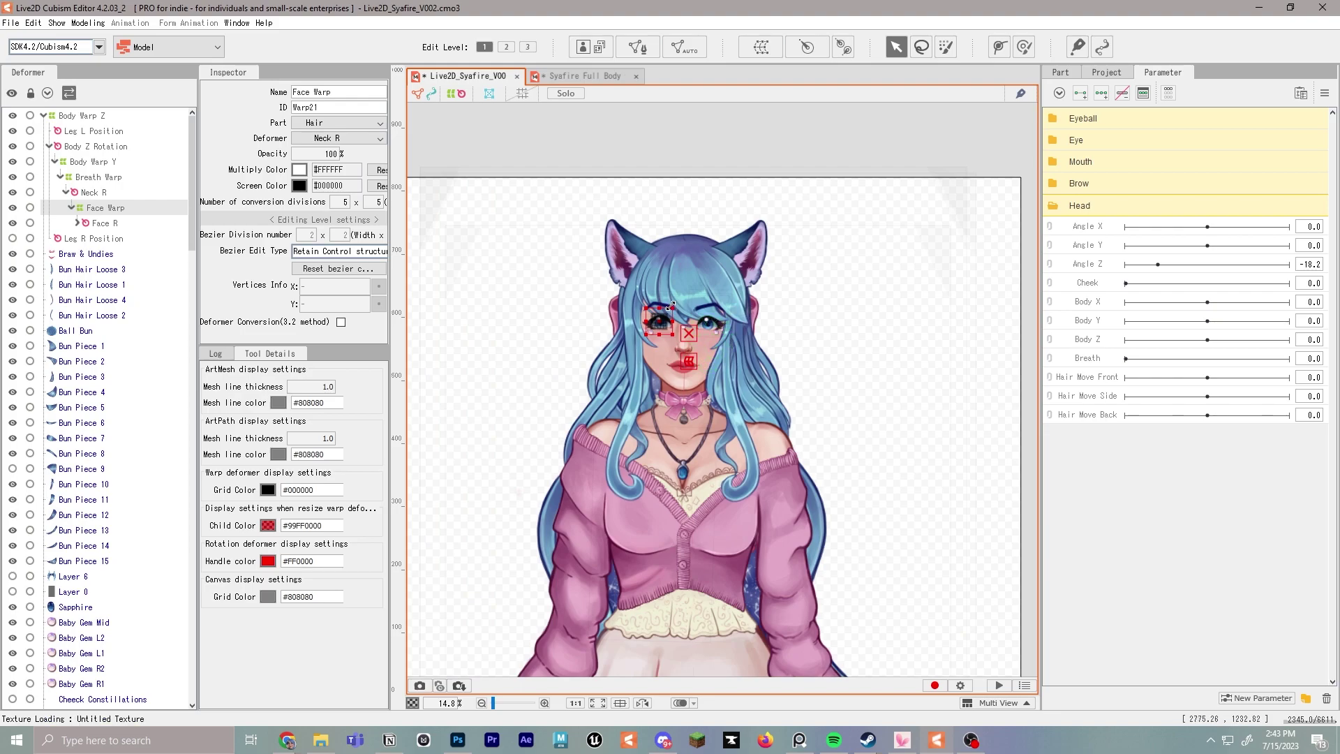
drag(671, 309, 728, 273)
key(ctrl+z)
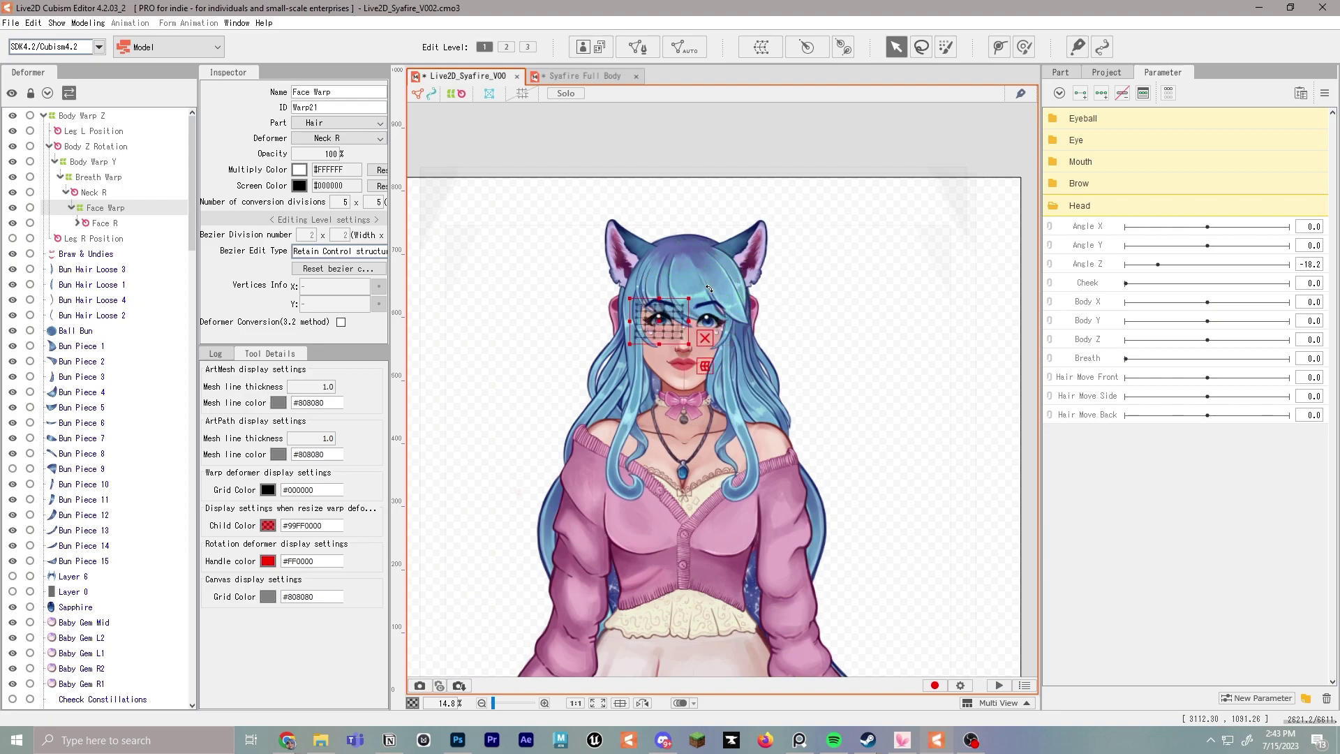
drag(677, 306, 804, 163)
drag(647, 328, 671, 327)
mouse_move(755, 237)
mouse_down()
mouse_move(787, 212)
mouse_move(759, 229)
mouse_up()
scroll(703, 314, up, 3)
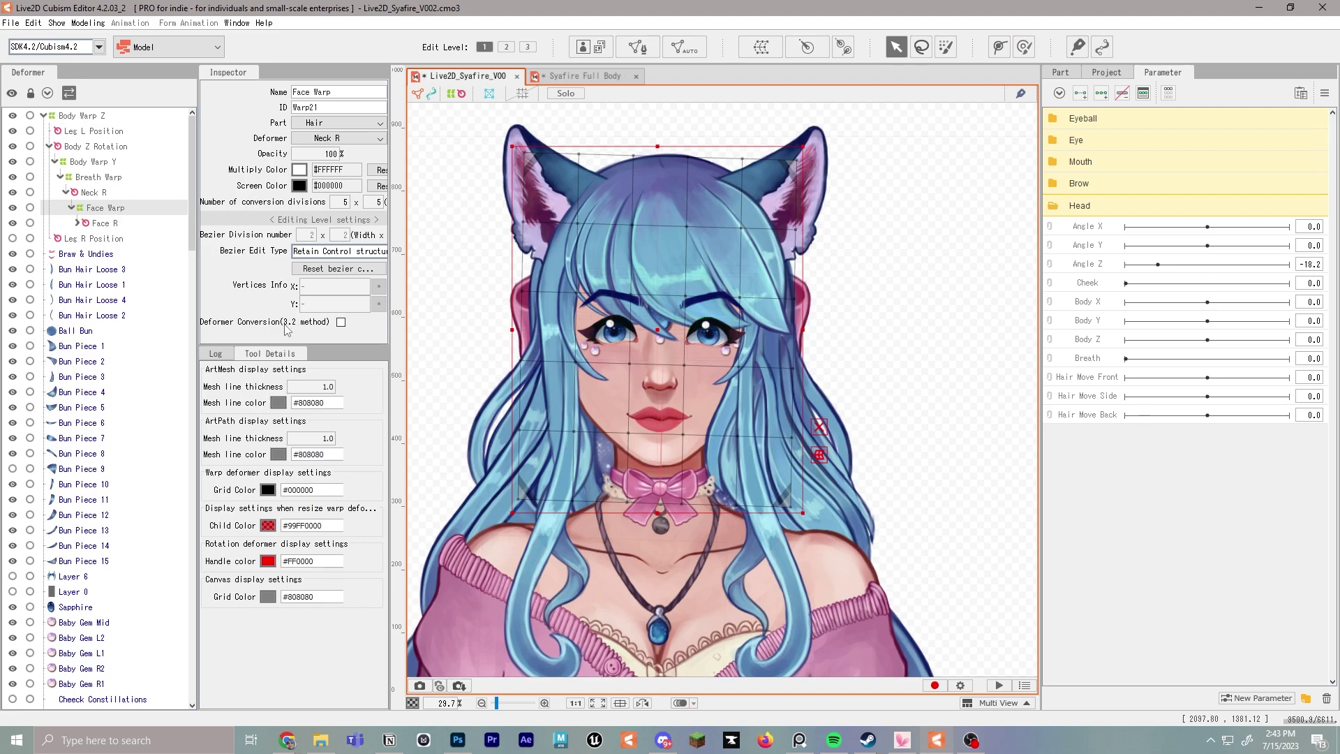
Step: Rearrange the deformer hierarchy so Face R sits directly under Neck R and Face Warp is a child of Face R
click(78, 223)
mouse_move(120, 214)
mouse_down()
mouse_move(109, 230)
mouse_move(99, 199)
mouse_up()
mouse_move(110, 208)
mouse_down()
mouse_move(104, 237)
mouse_move(94, 225)
mouse_up()
drag(94, 209, 98, 199)
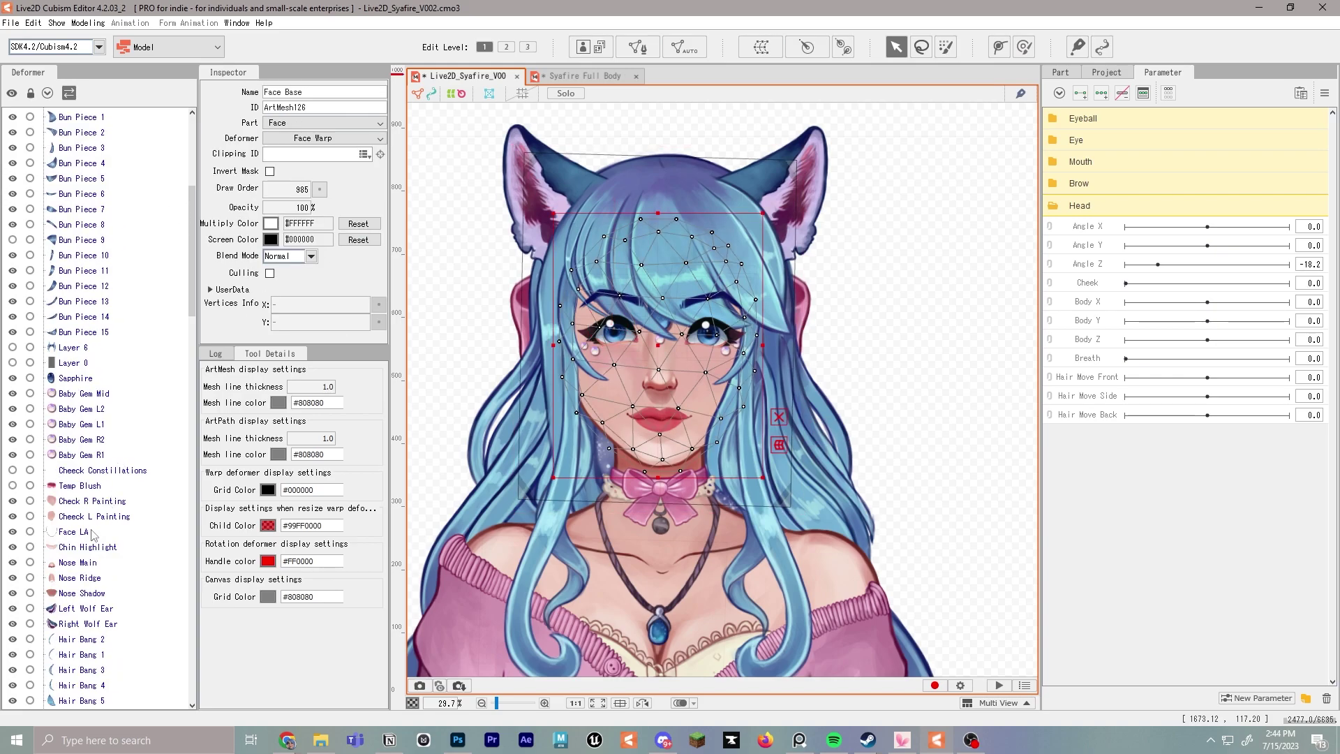
Step: Assign the Face LA and Chin Highlight art meshes to the Face Warp deformer
click(93, 534)
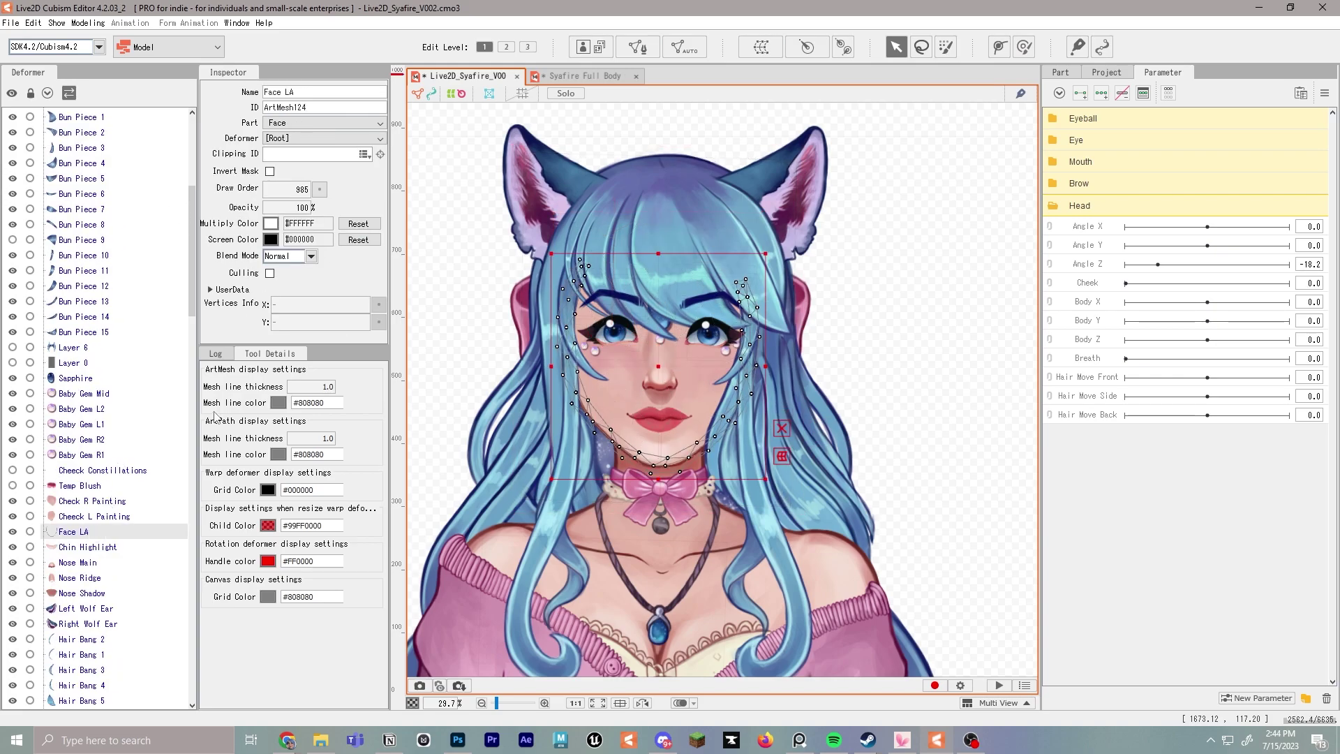
click(330, 122)
click(325, 135)
click(325, 138)
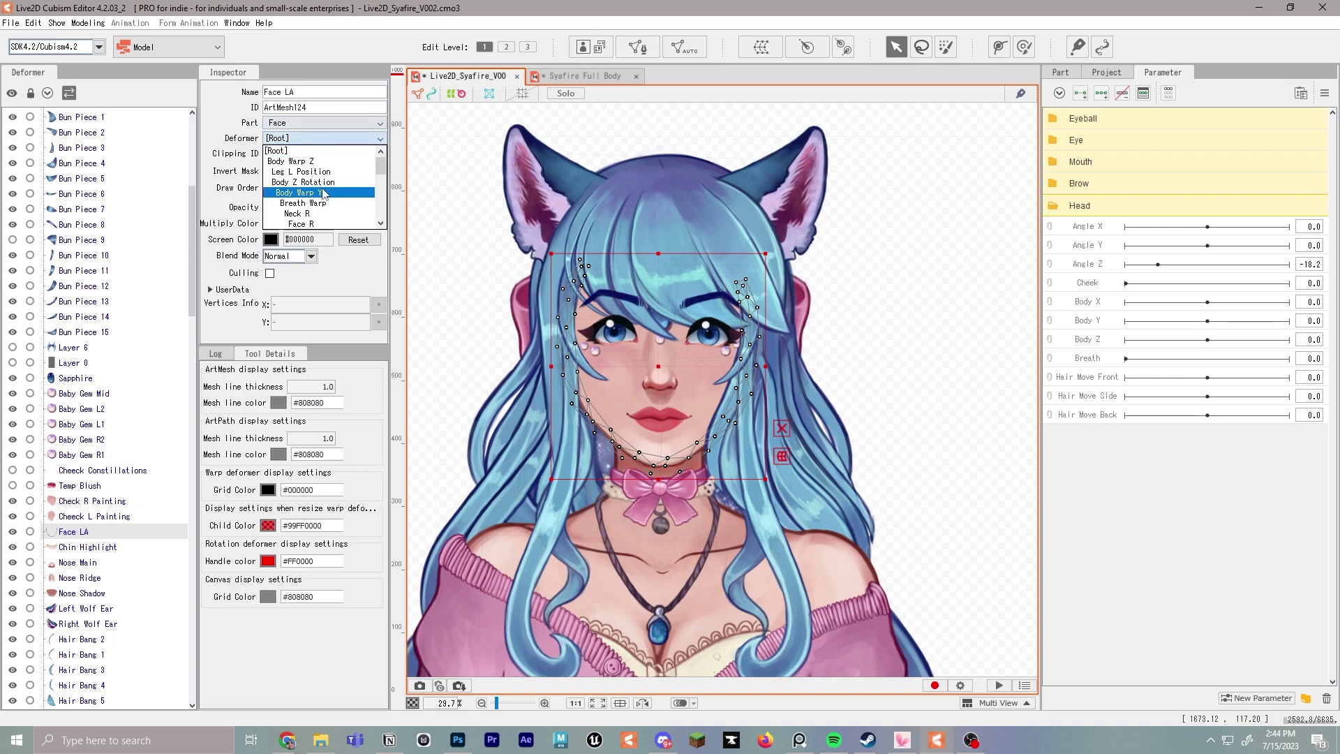
scroll(332, 192, down, 3)
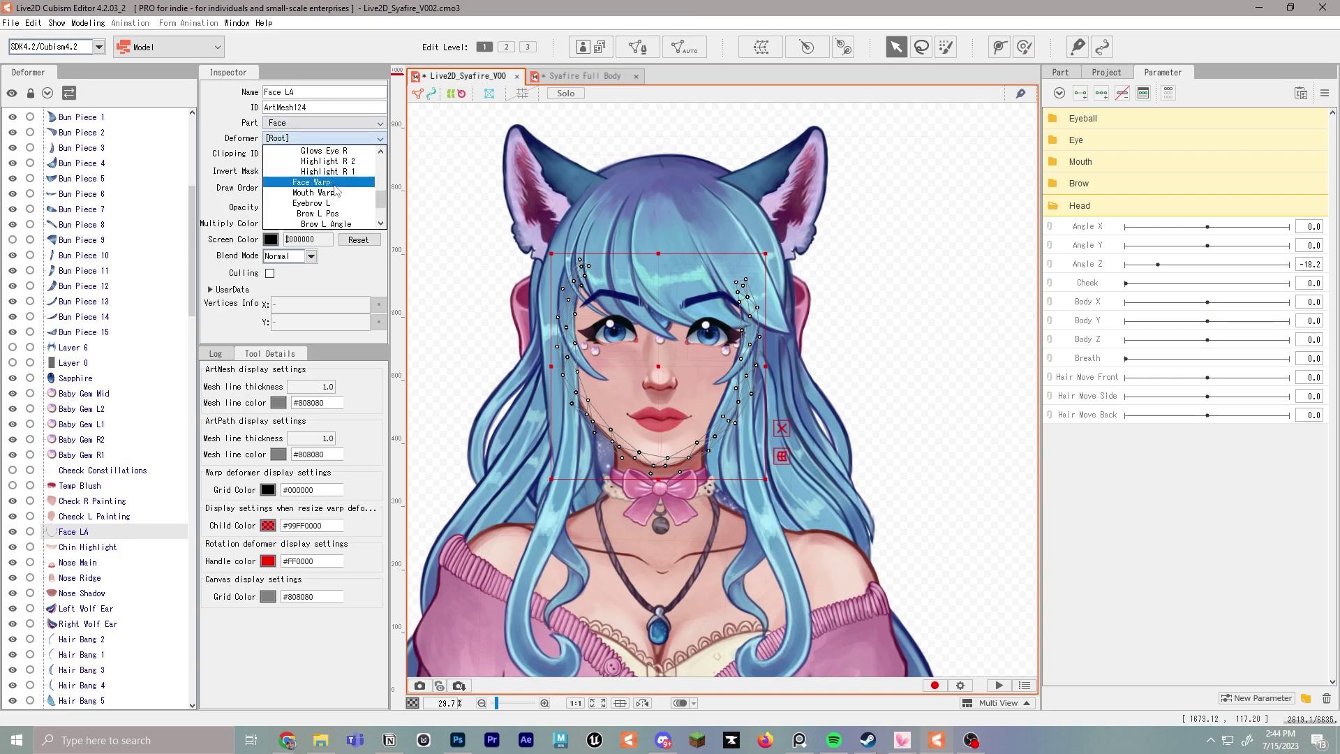
click(335, 183)
click(87, 435)
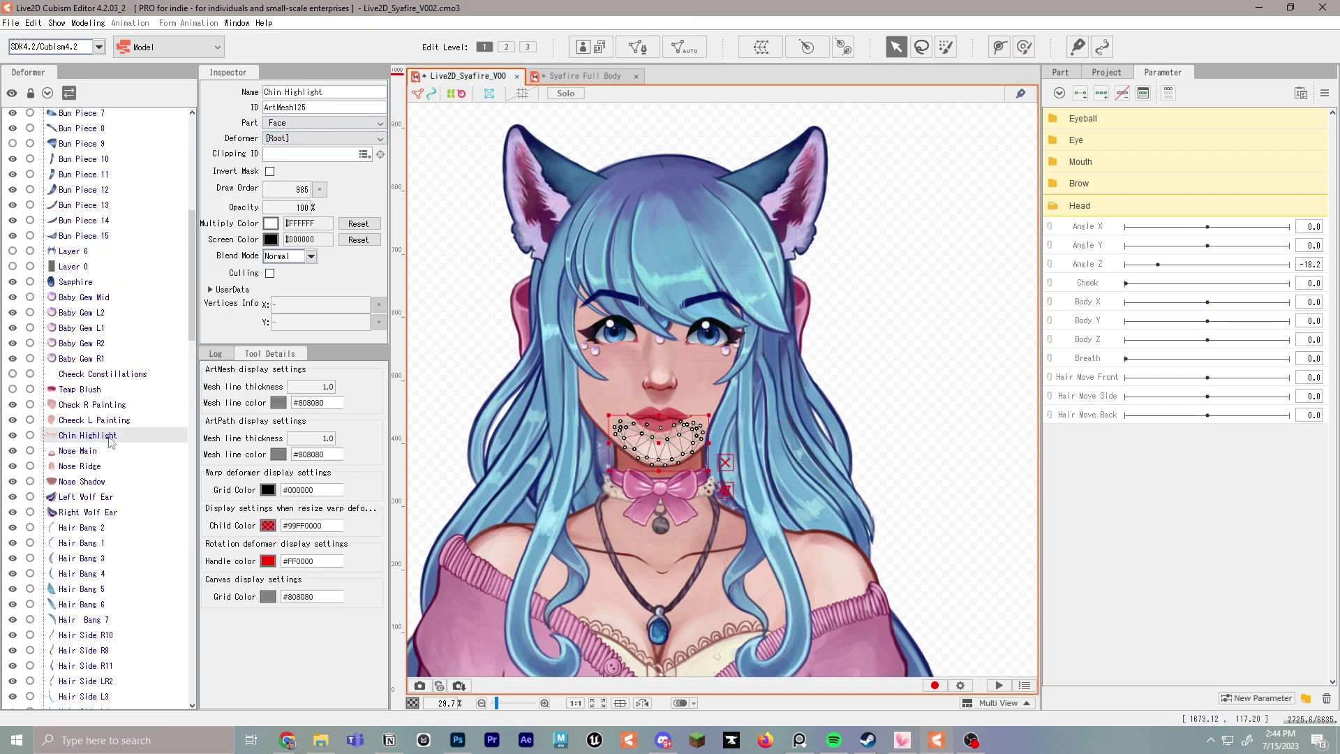
click(320, 123)
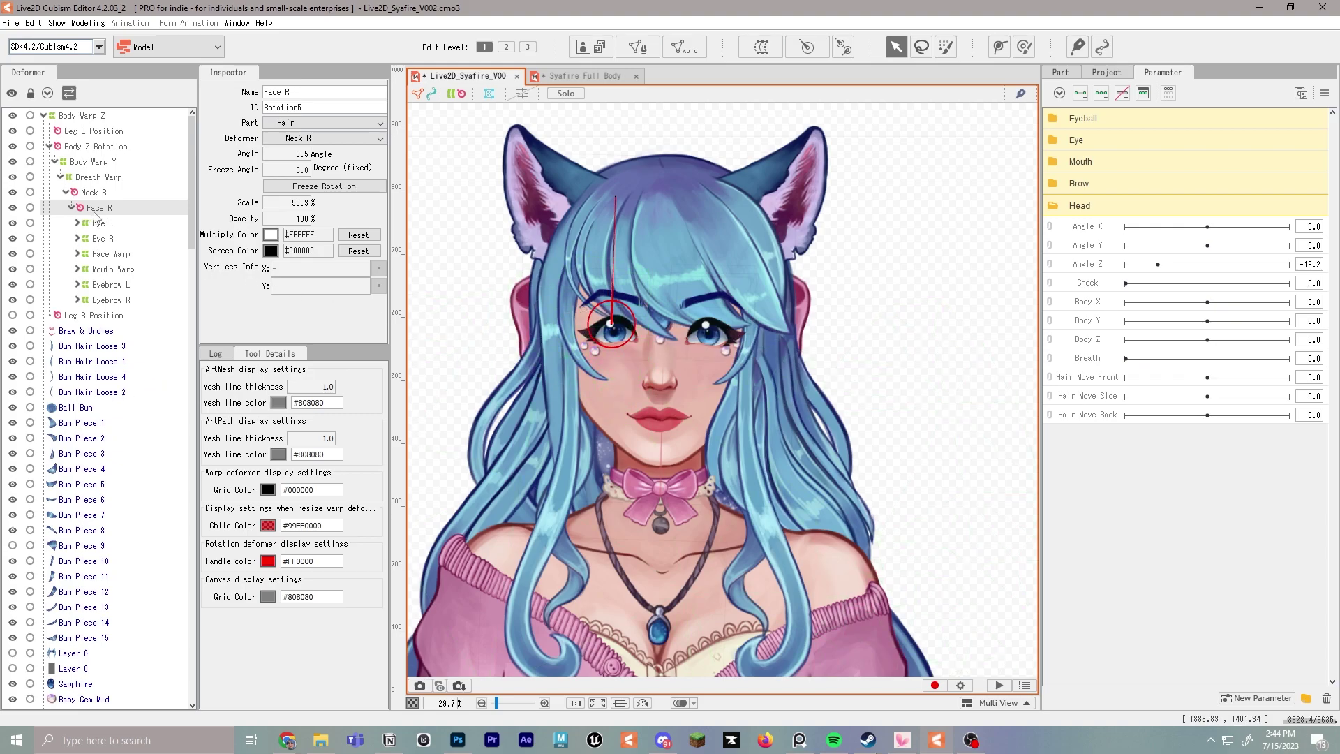
Step: Create a warp deformer named Cheek L as a child of Face R
click(745, 52)
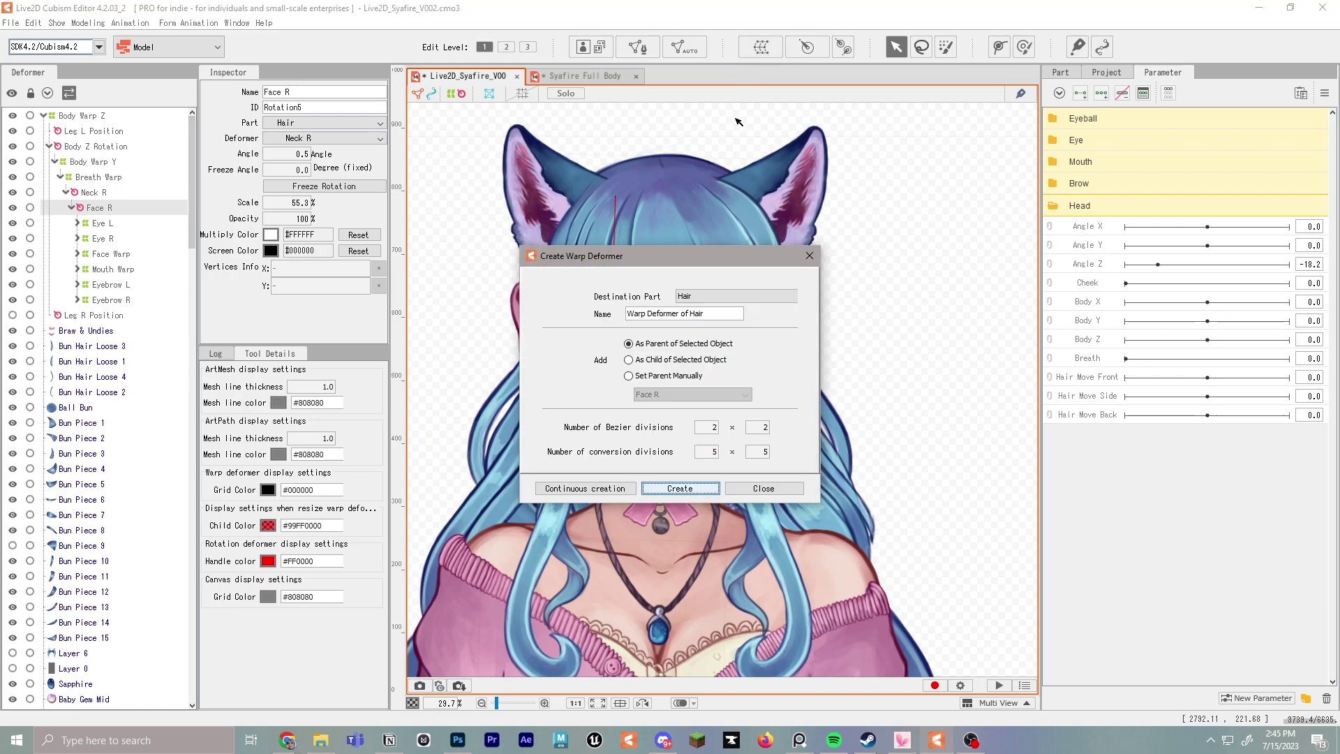
text(Che)
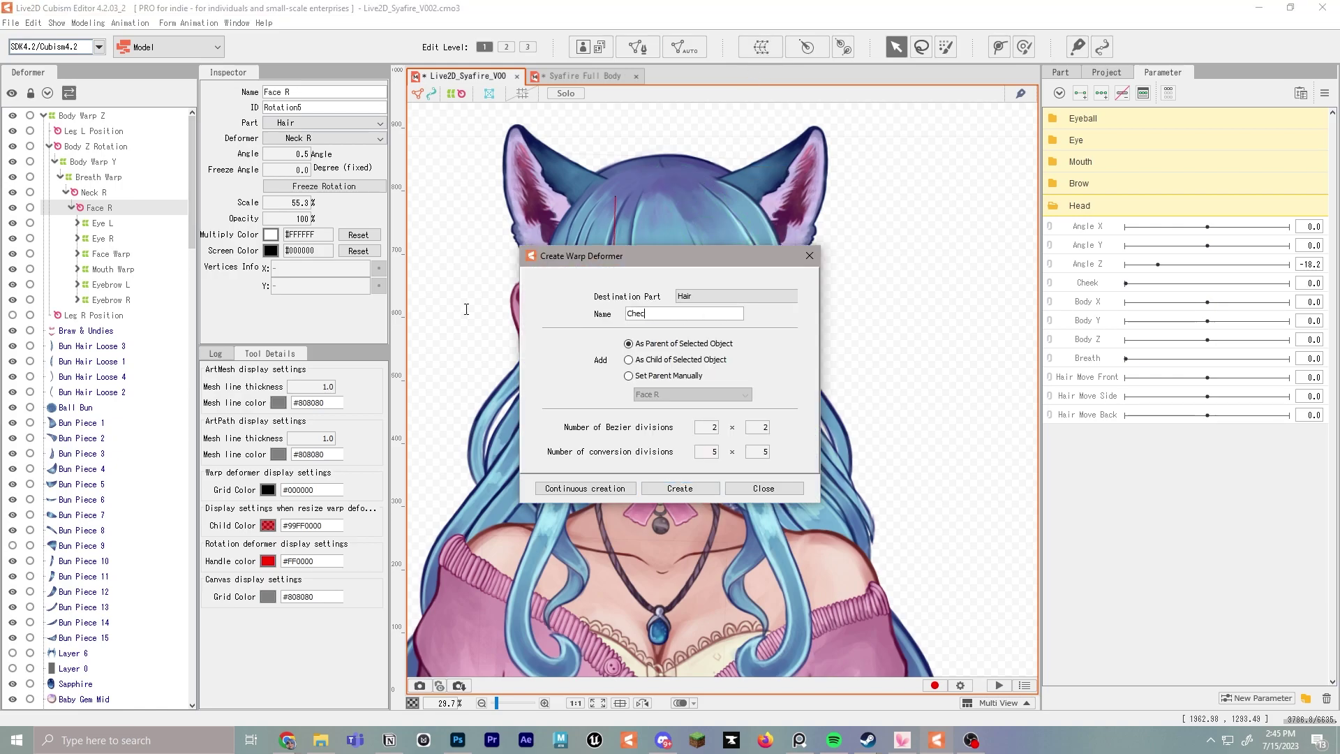
text(ek L)
click(673, 360)
click(680, 488)
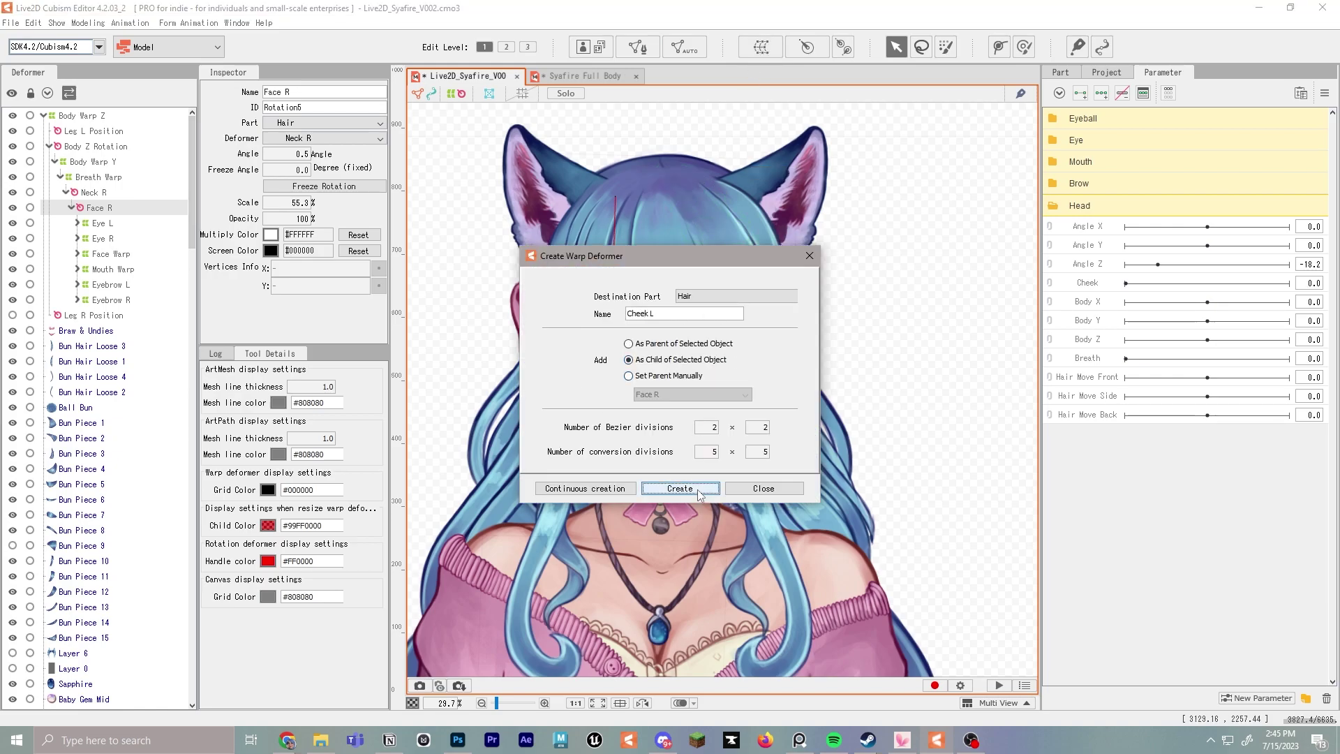
Step: Create a warp deformer named Cheek R as a child of Face R
click(98, 207)
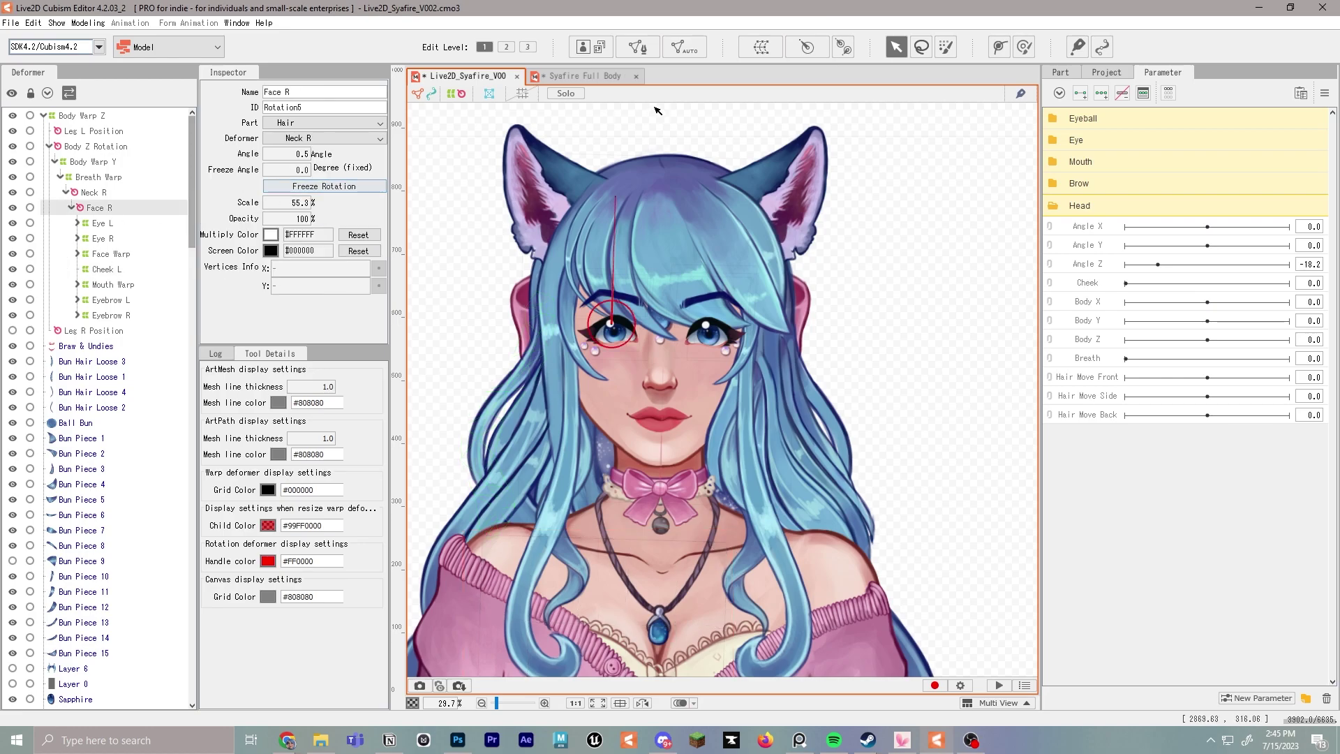
click(762, 47)
text(Cheek R)
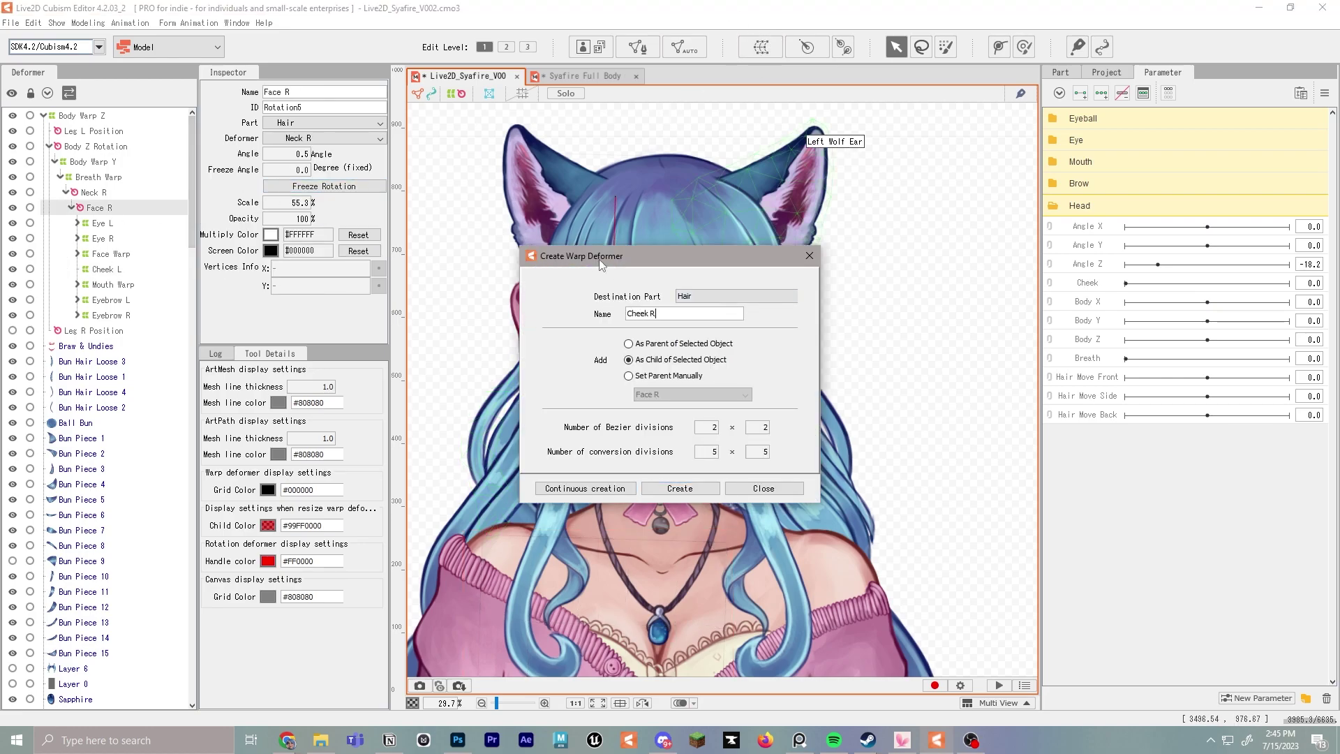
click(680, 488)
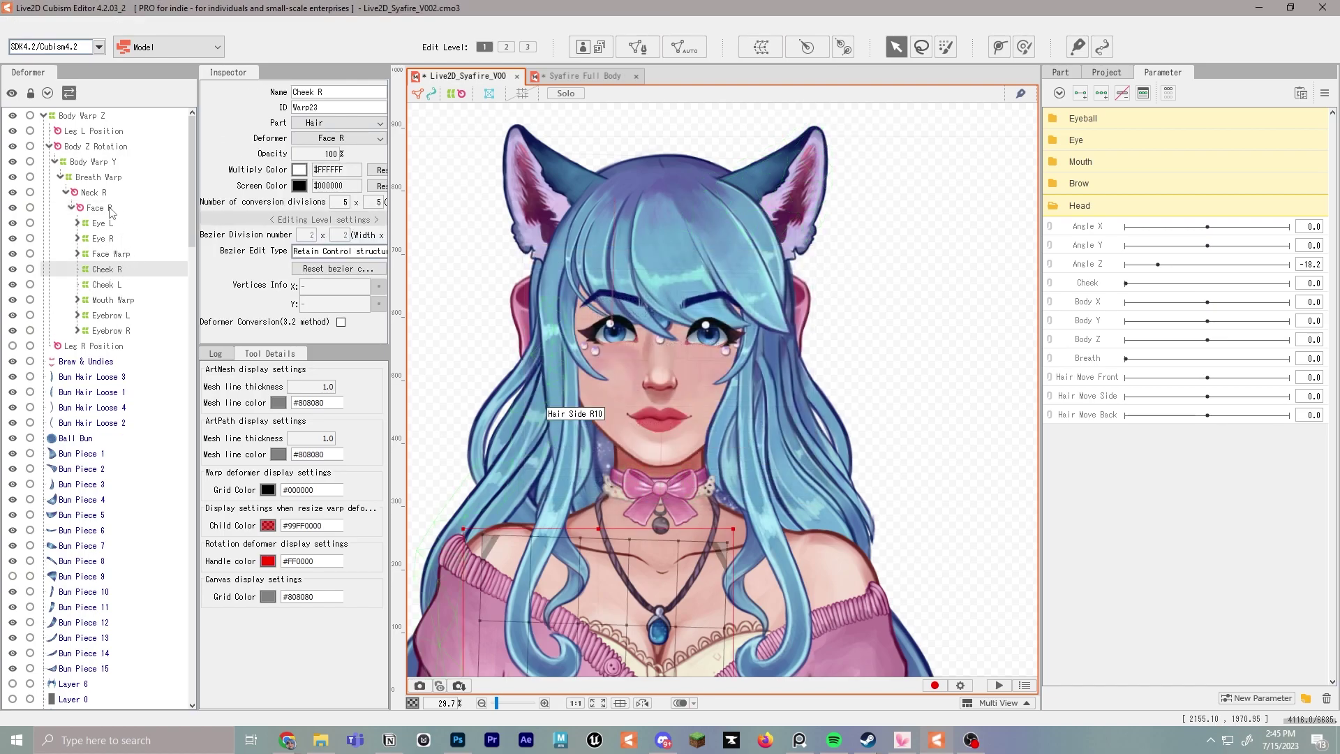
Step: Assign the Check R Painting art mesh to the Cheek R deformer
scroll(115, 520, down, 7)
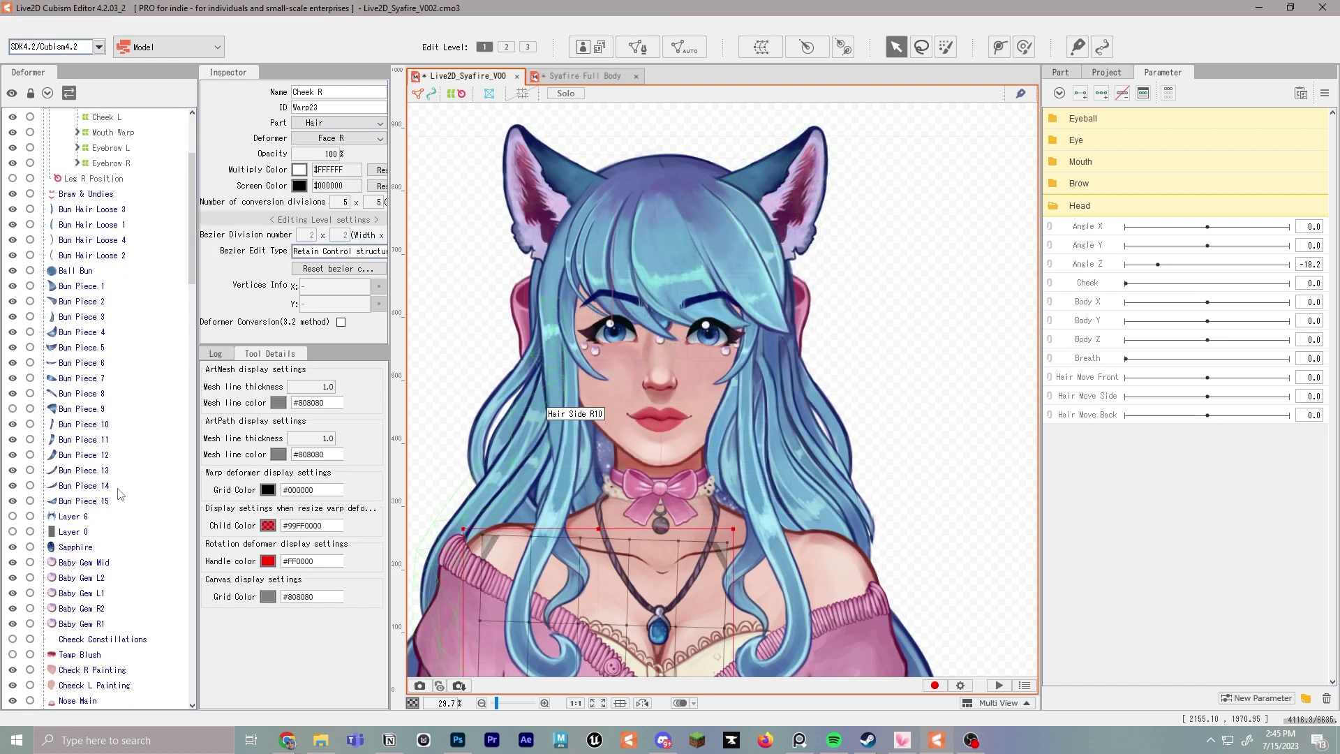
click(89, 503)
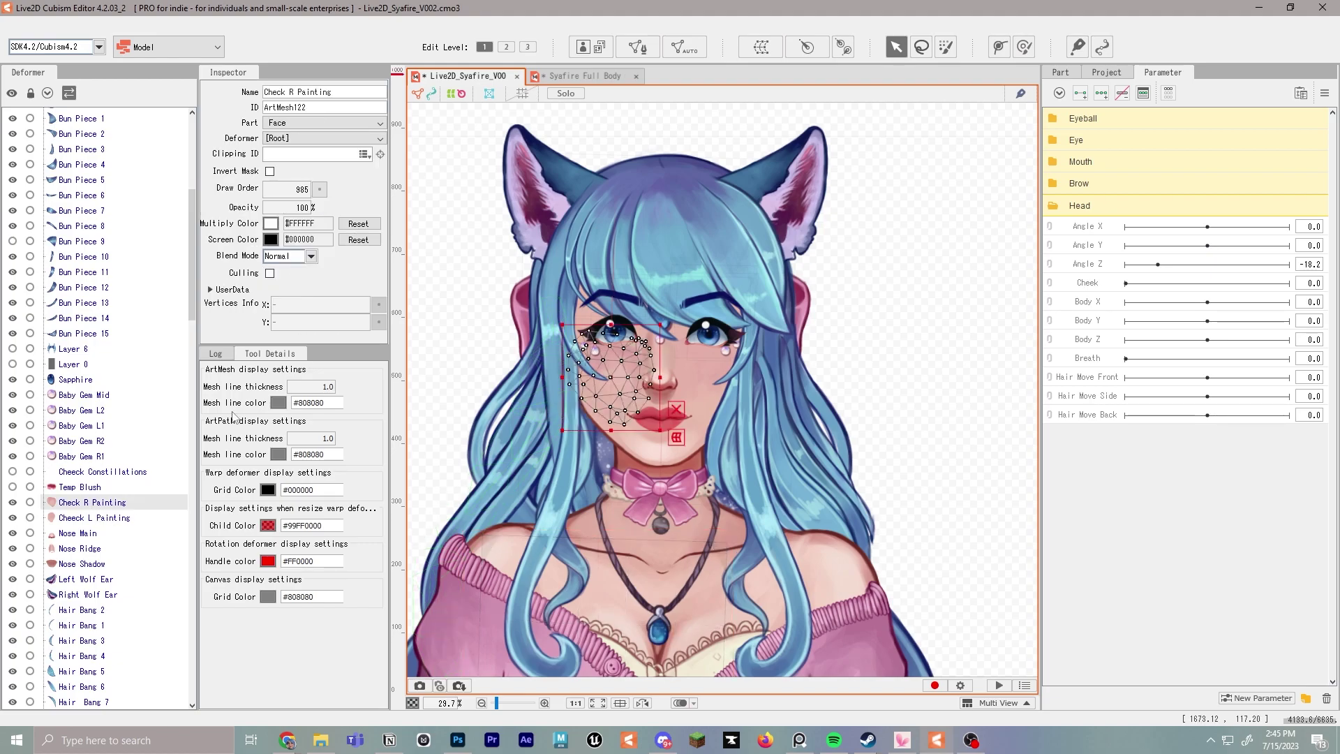
click(331, 137)
scroll(341, 198, down, 4)
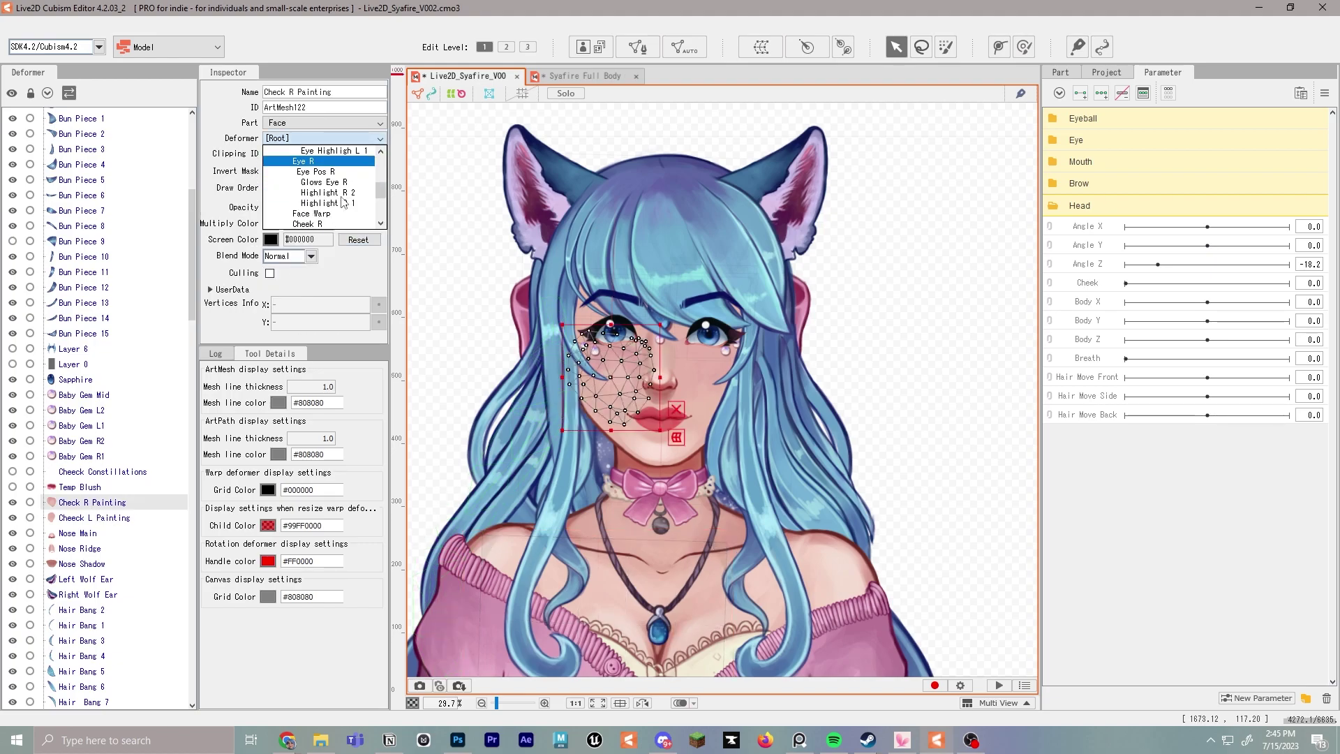
click(339, 194)
Step: Assign the Cheeck L Painting art mesh to the Cheek L deformer
scroll(142, 487, down, 5)
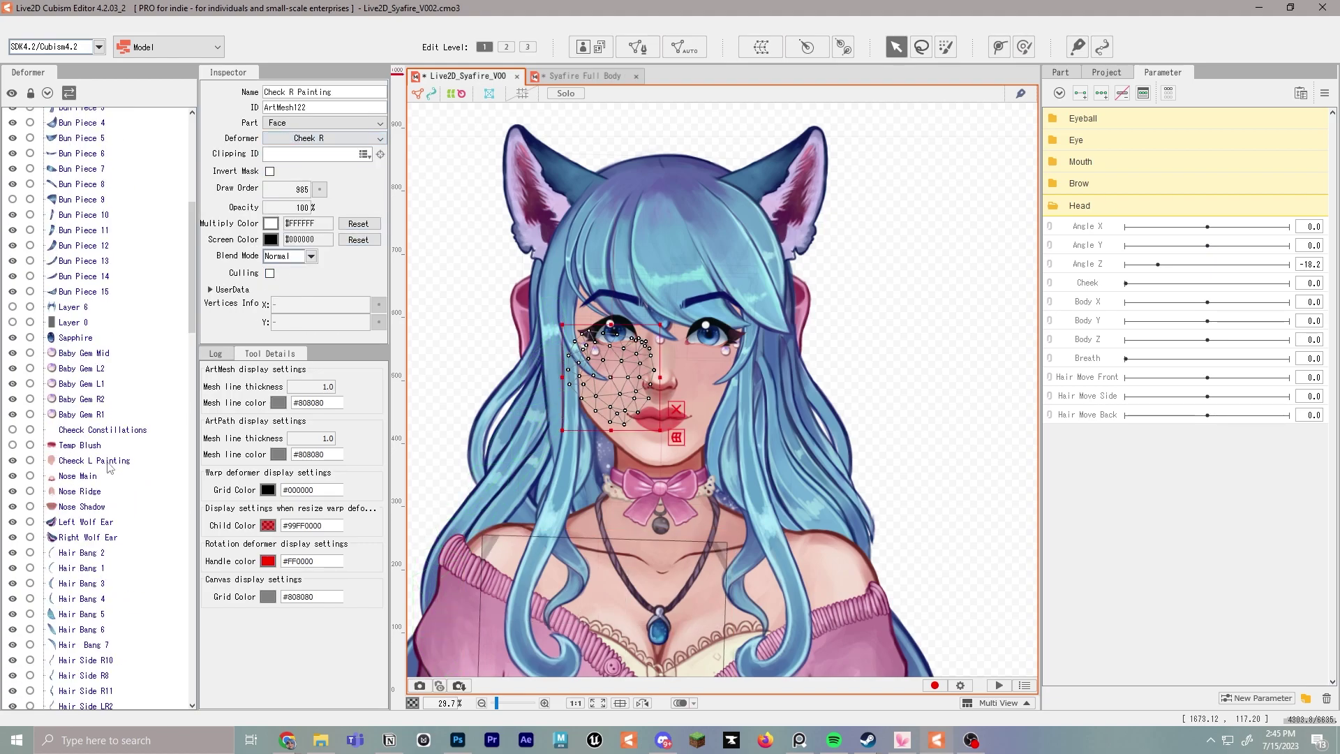
click(105, 461)
click(317, 138)
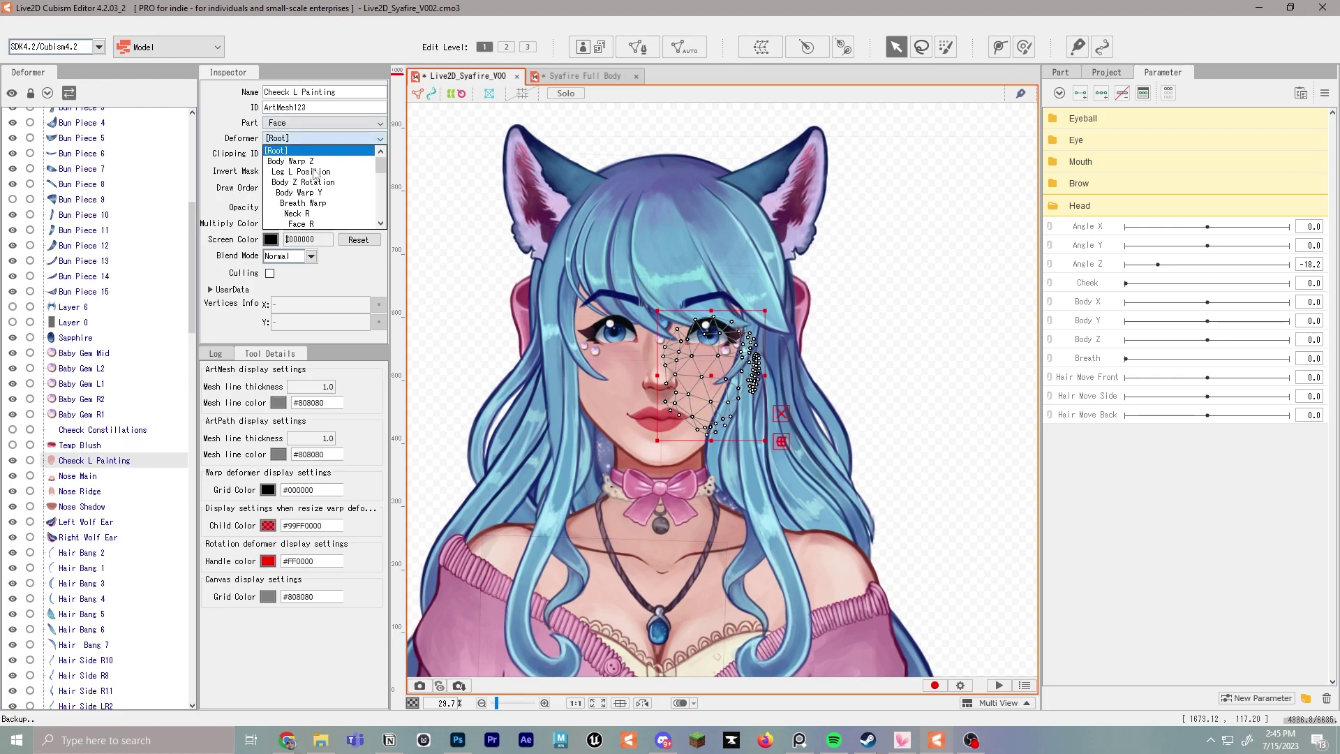
scroll(321, 181, down, 3)
click(321, 188)
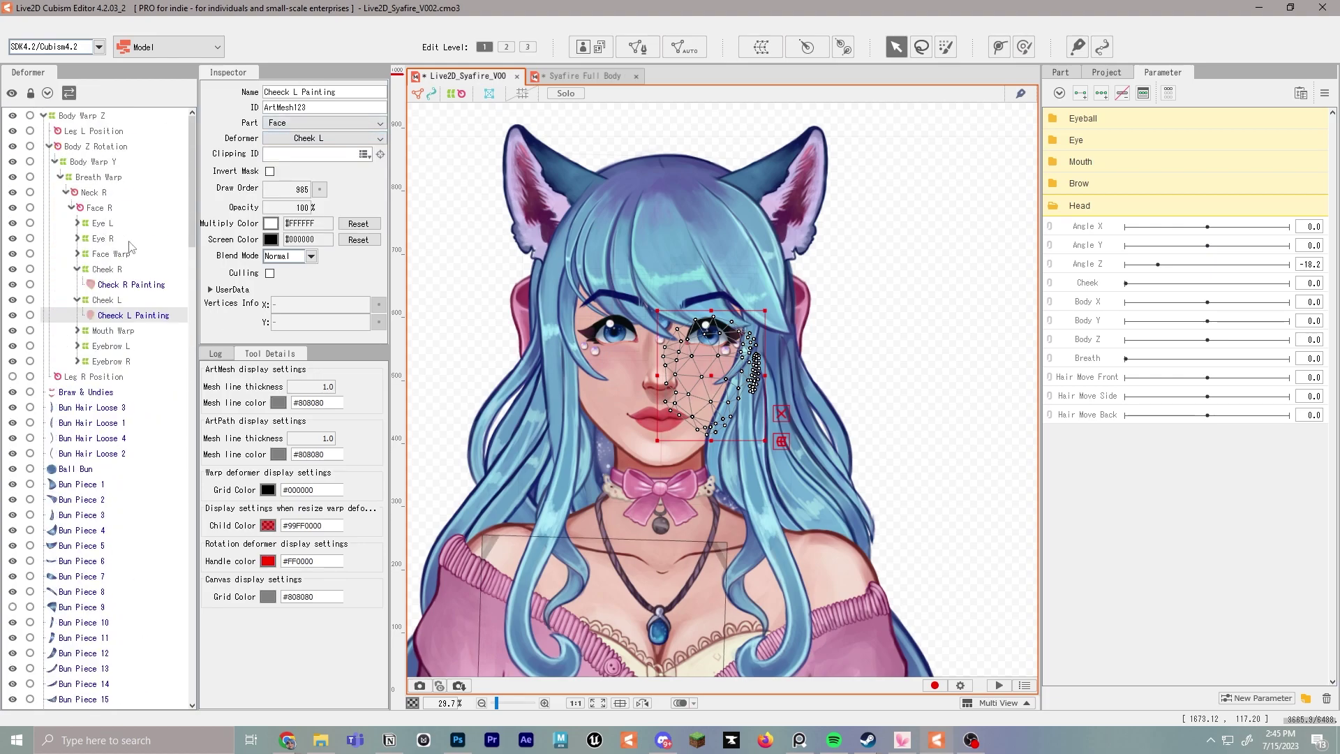
Step: Create a warp deformer named Nose Warp as a child of Face R
click(95, 208)
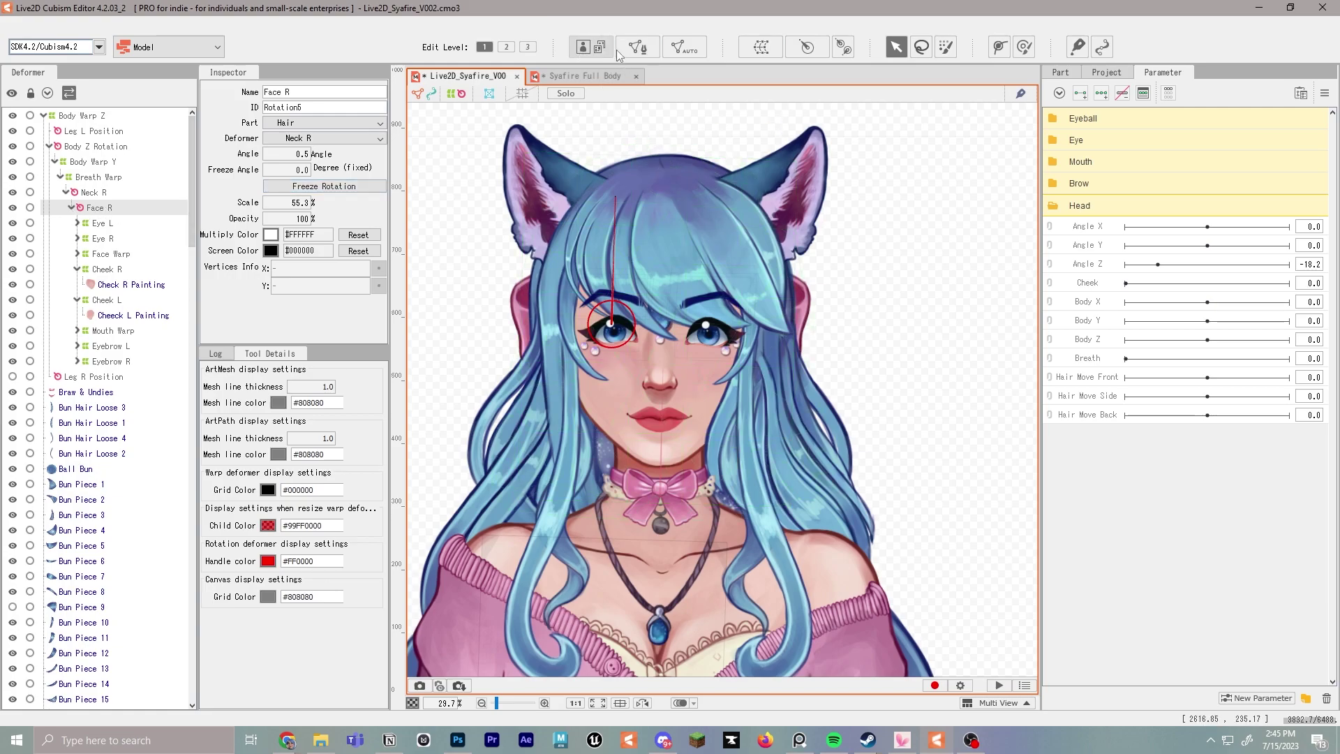
click(765, 45)
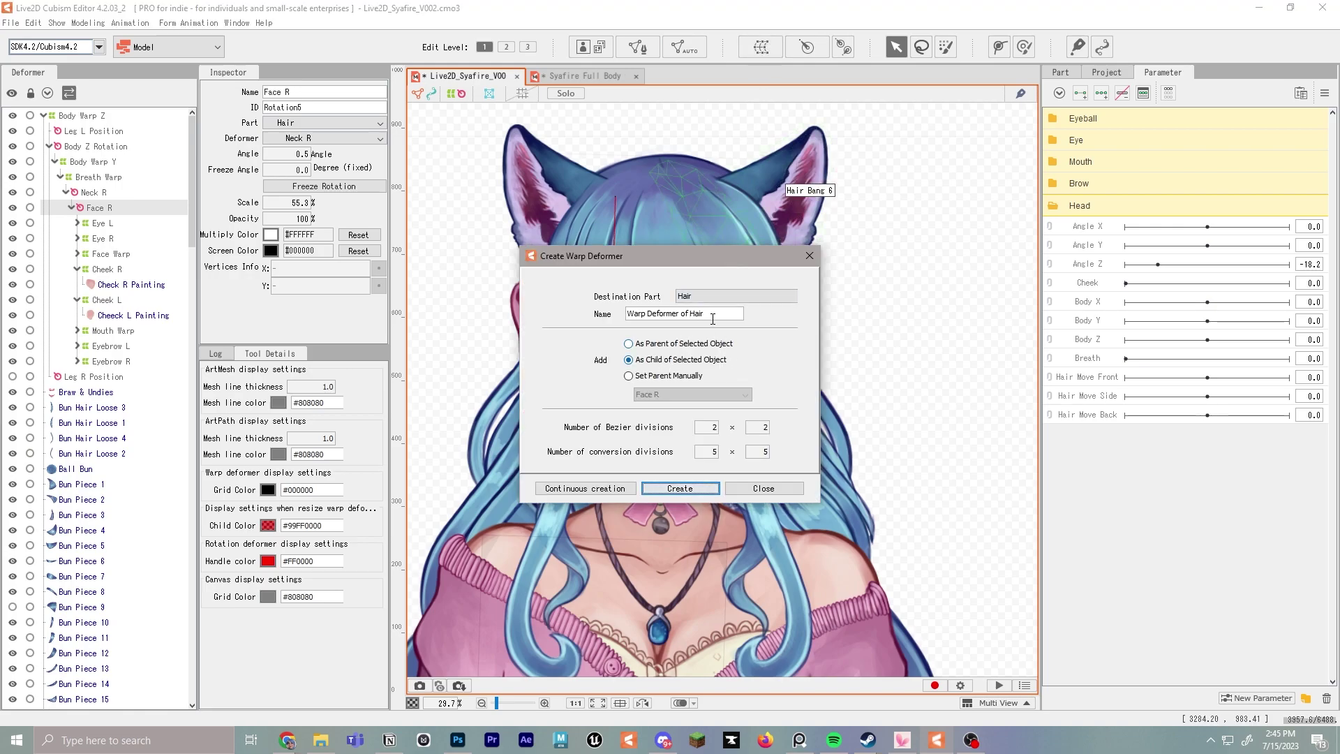
drag(713, 318, 496, 311)
text(Nose Warp)
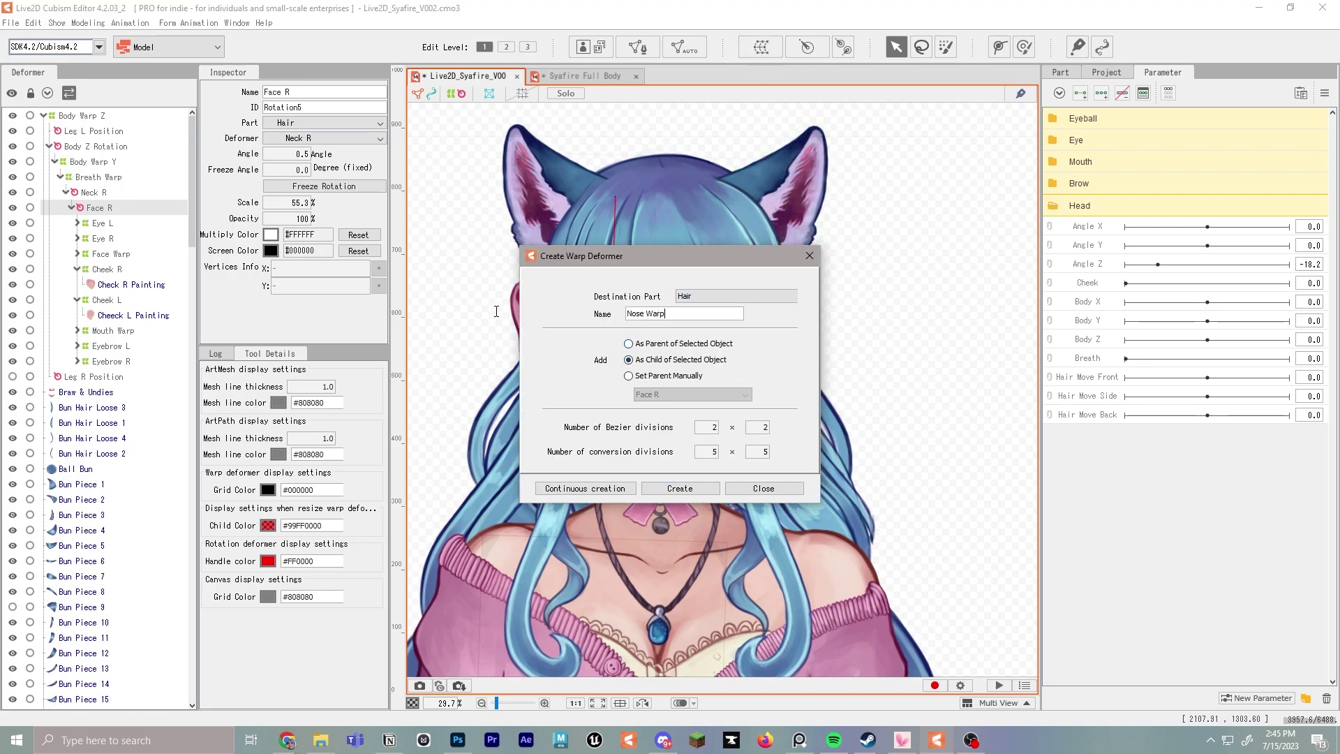
click(680, 488)
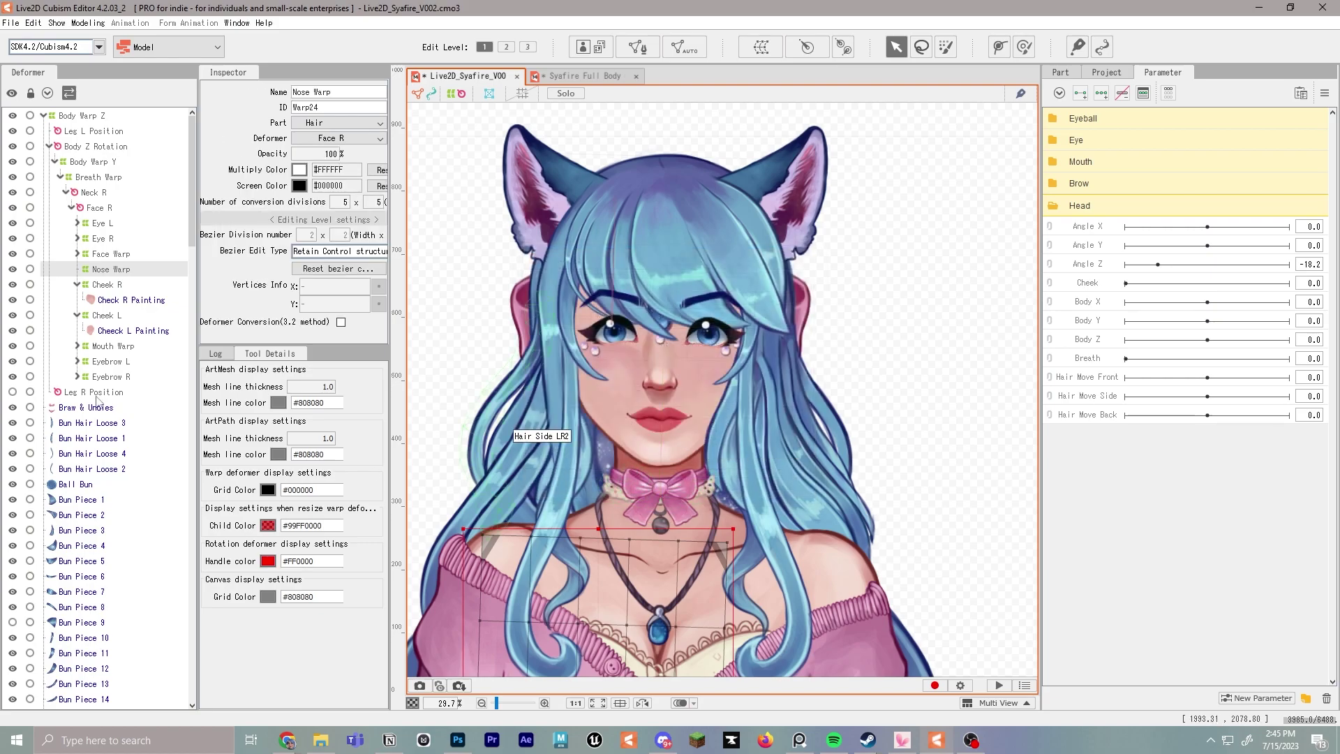
Step: Assign the Nose Main, Nose Ridge and Nose Shadow art meshes to the Nose Warp deformer
scroll(100, 397, down, 6)
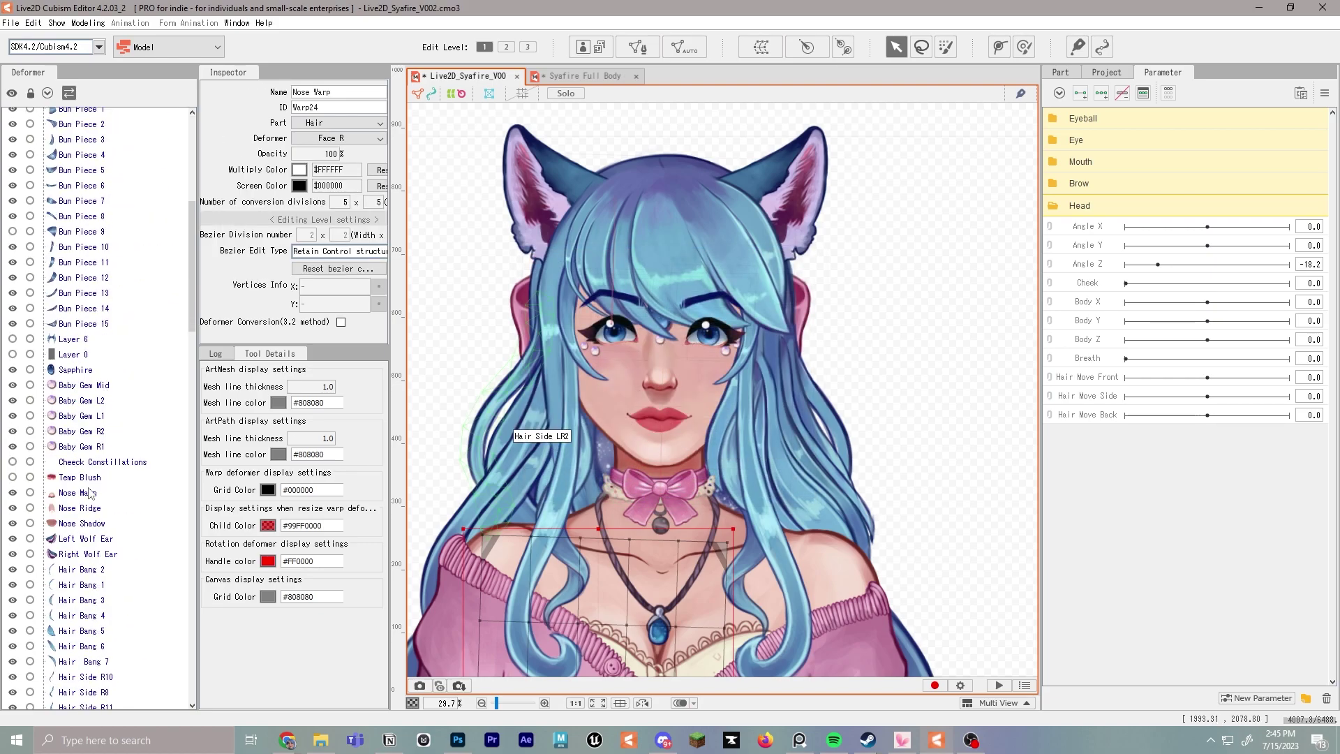
click(90, 493)
shift+click(102, 523)
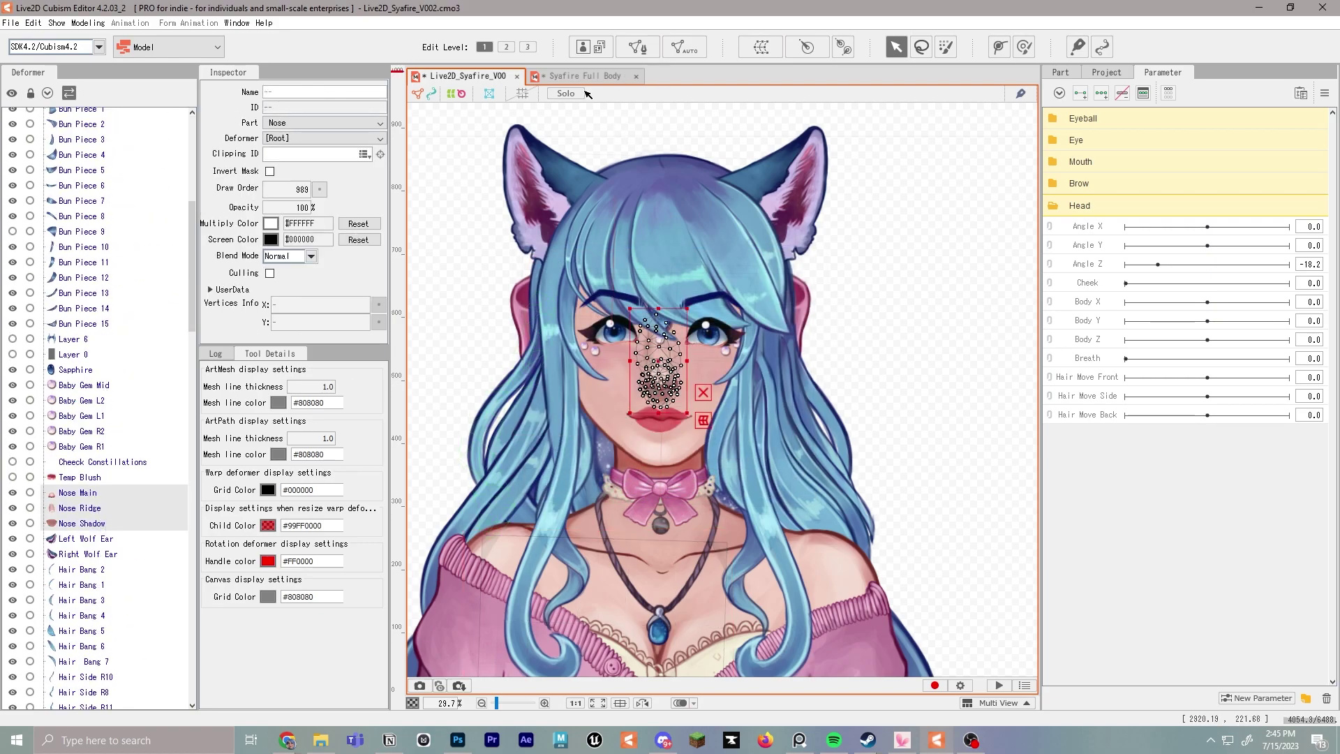
click(88, 493)
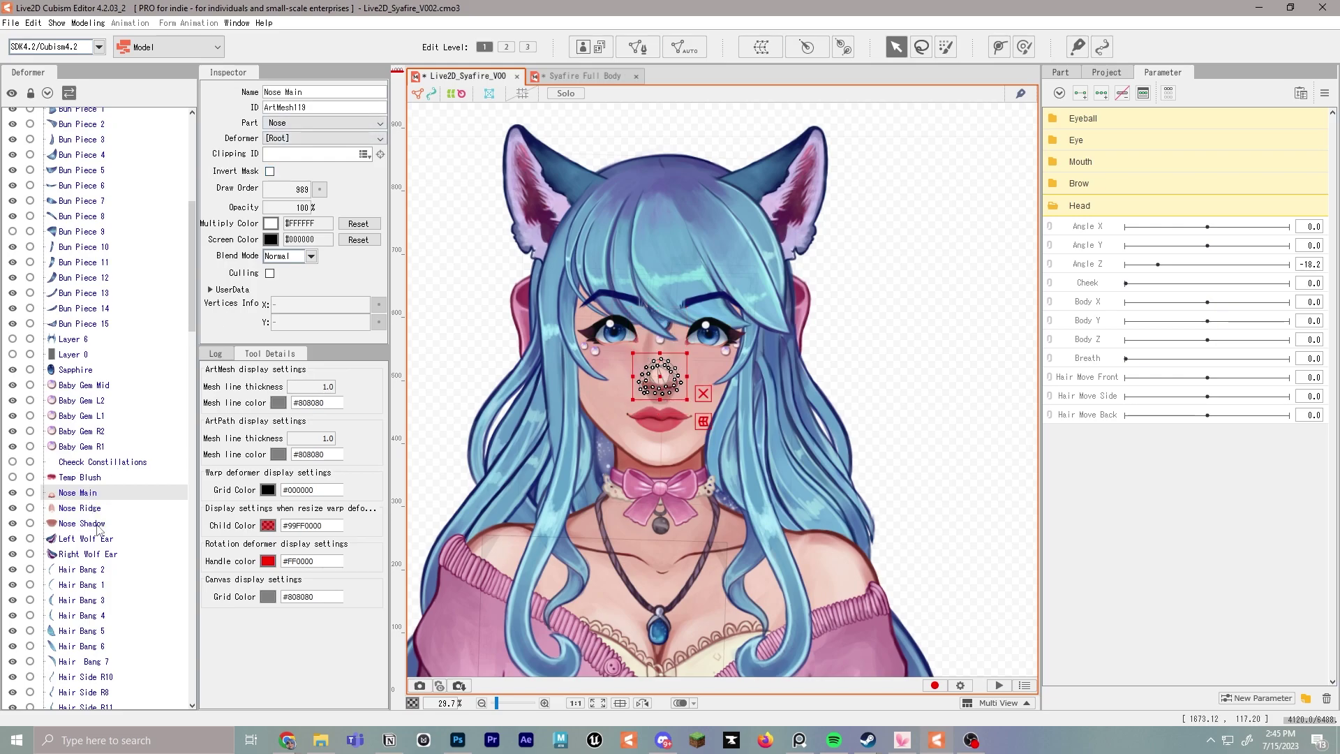
shift+click(95, 524)
click(334, 138)
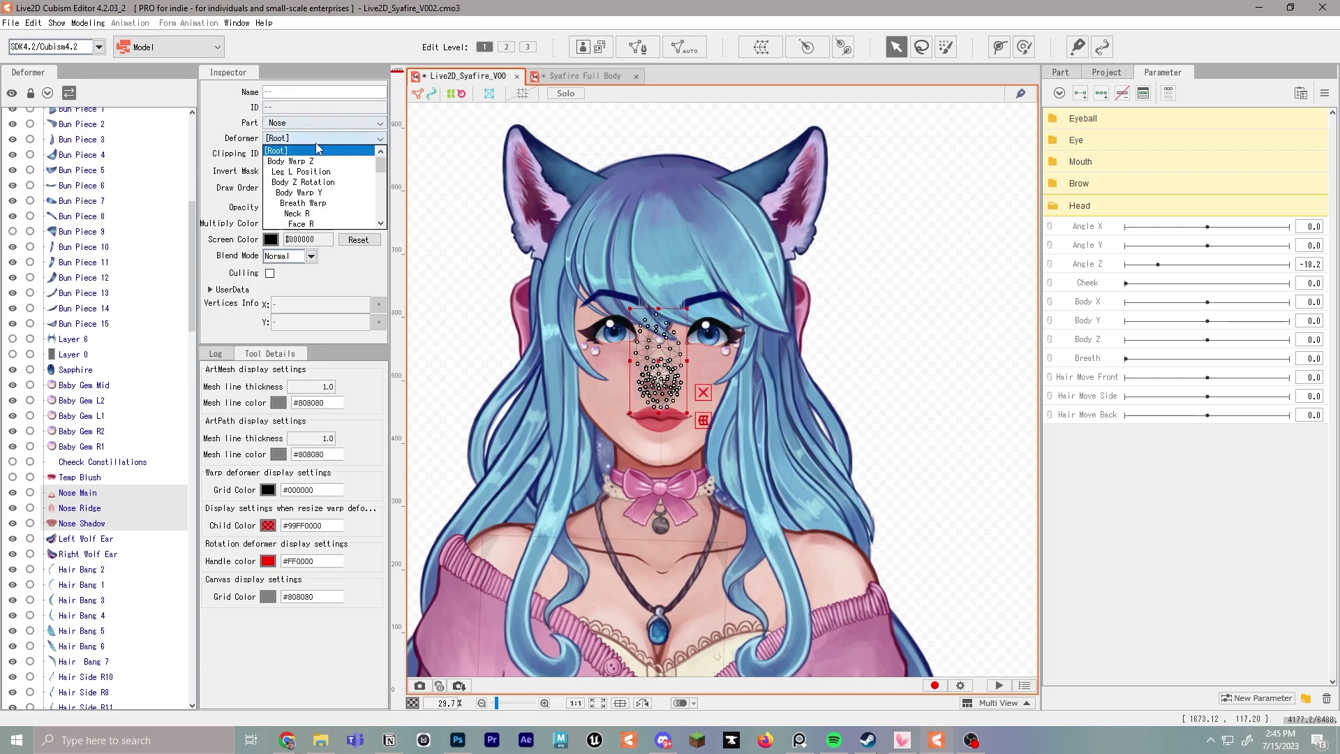
scroll(337, 188, down, 5)
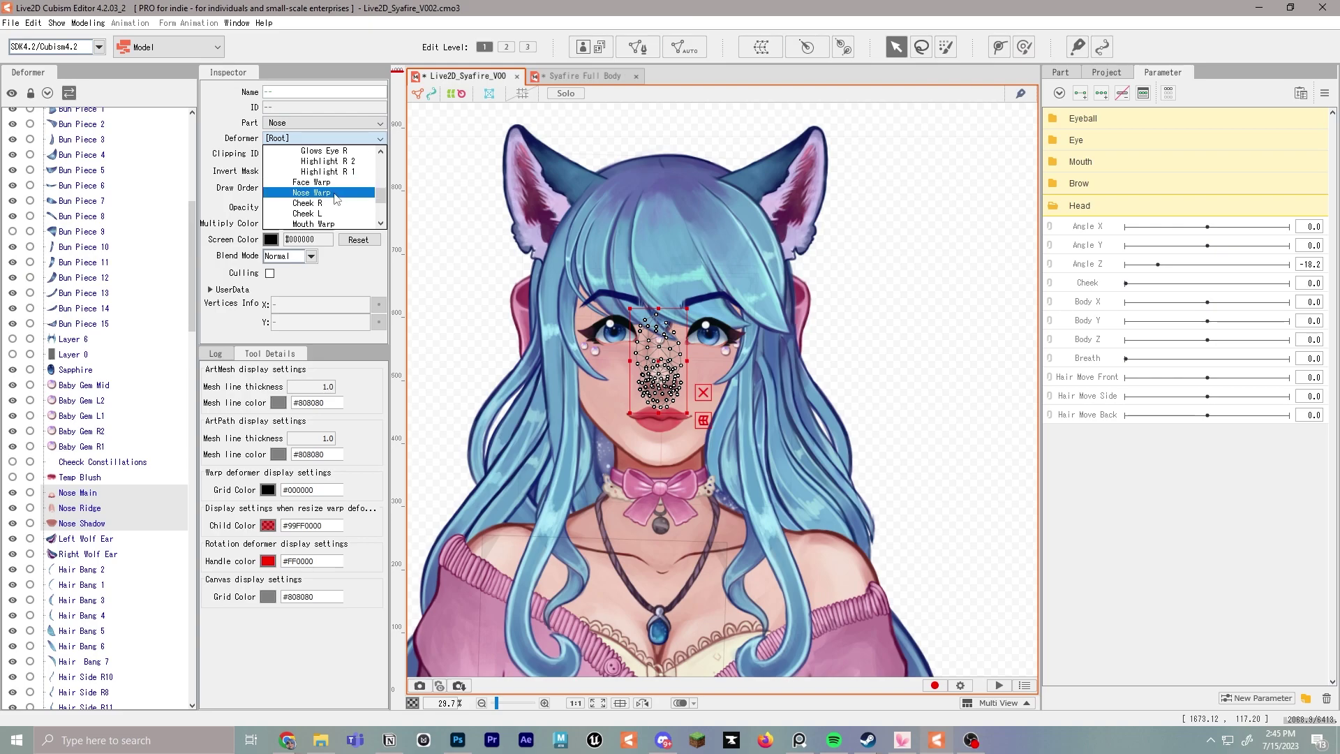
click(330, 193)
Step: Move the Temp Blush art mesh out of the root by giving it a parent deformer
scroll(138, 384, down, 8)
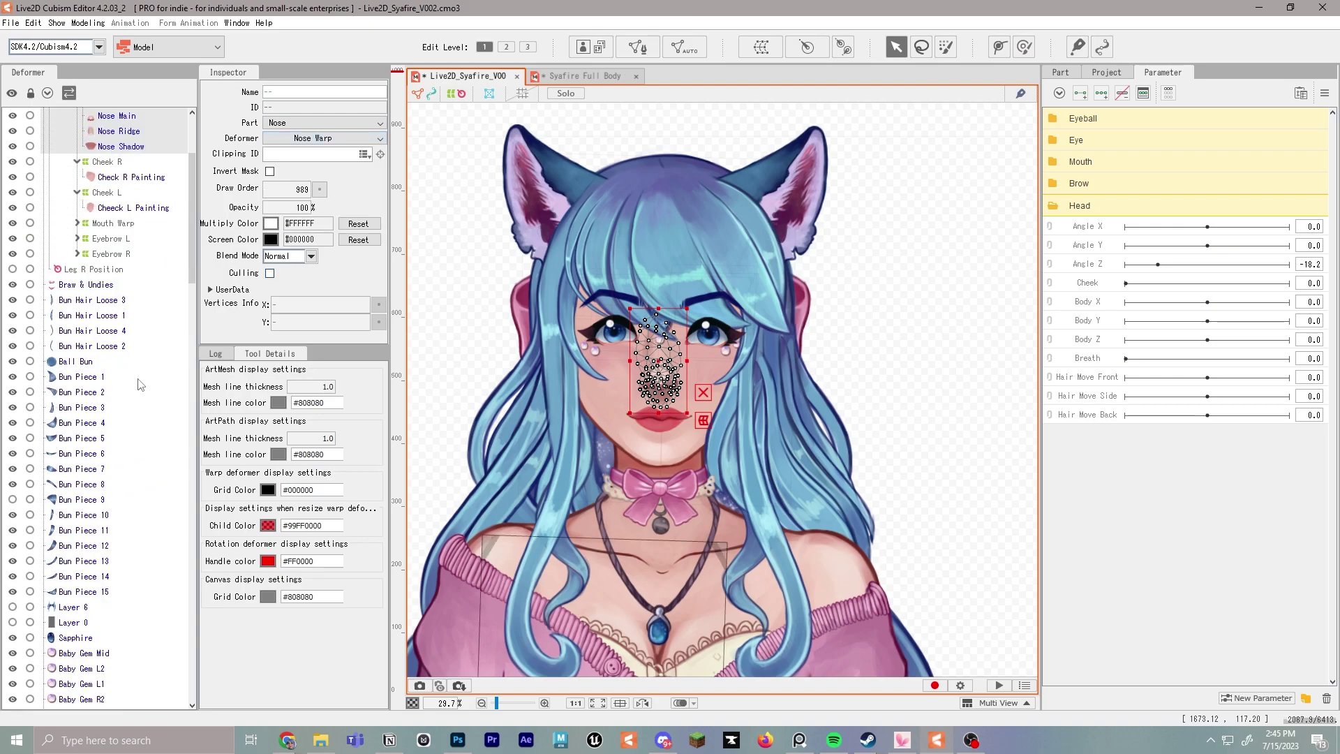
click(93, 411)
click(314, 123)
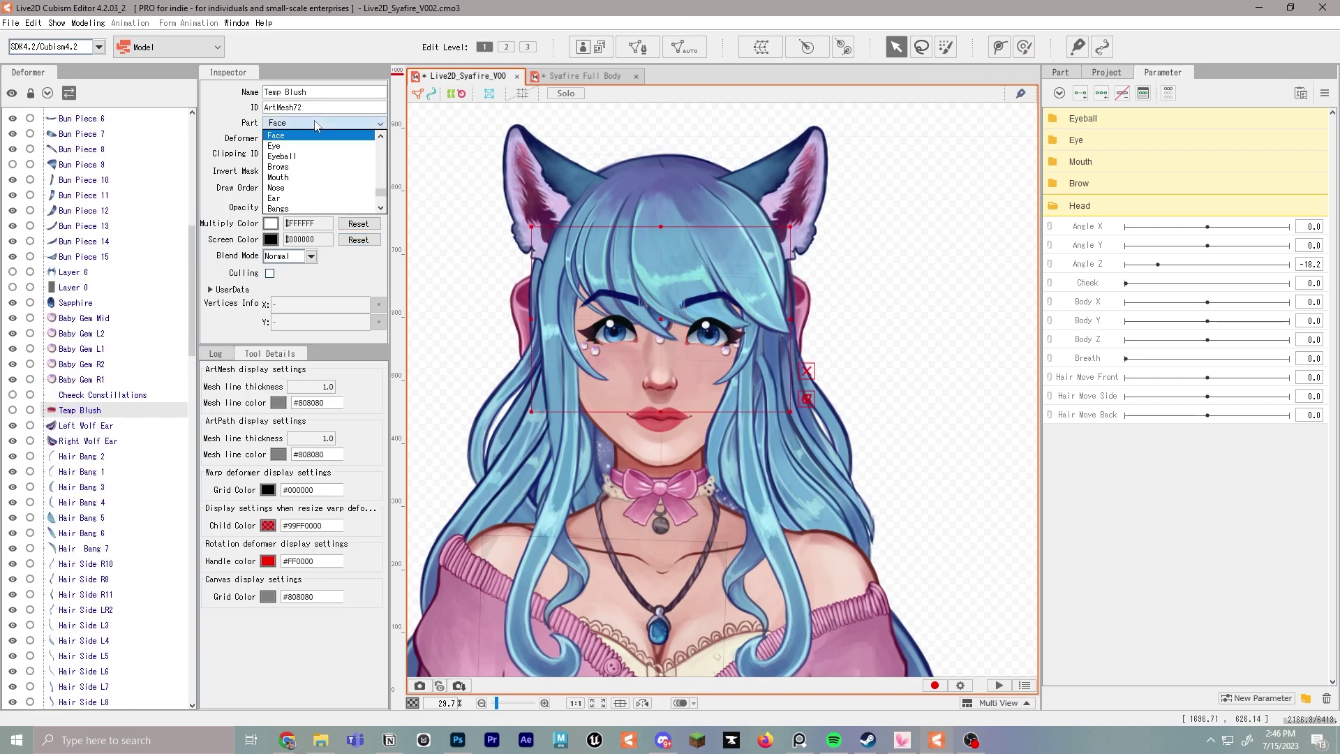
click(315, 125)
click(307, 137)
scroll(318, 205, down, 2)
Step: Create a warp deformer named Gem Warp as a child of Face R
click(100, 326)
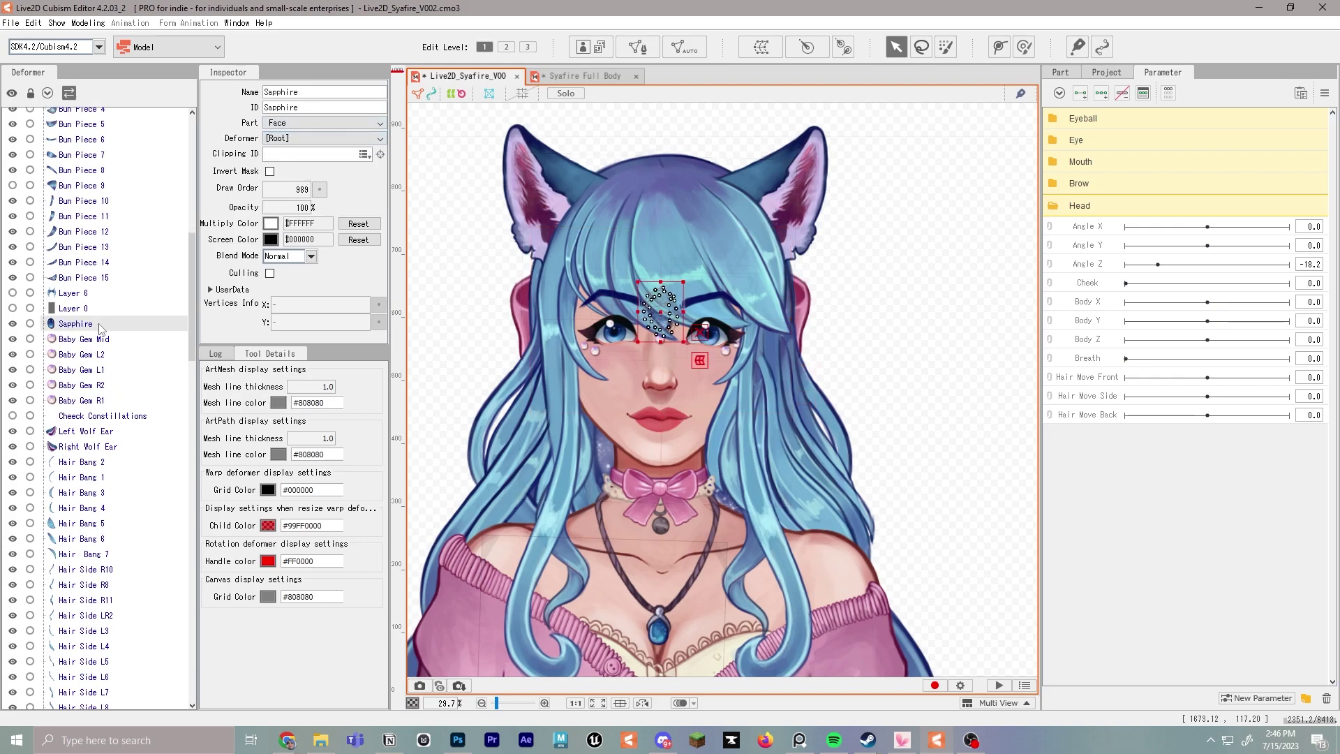
scroll(108, 358, up, 3)
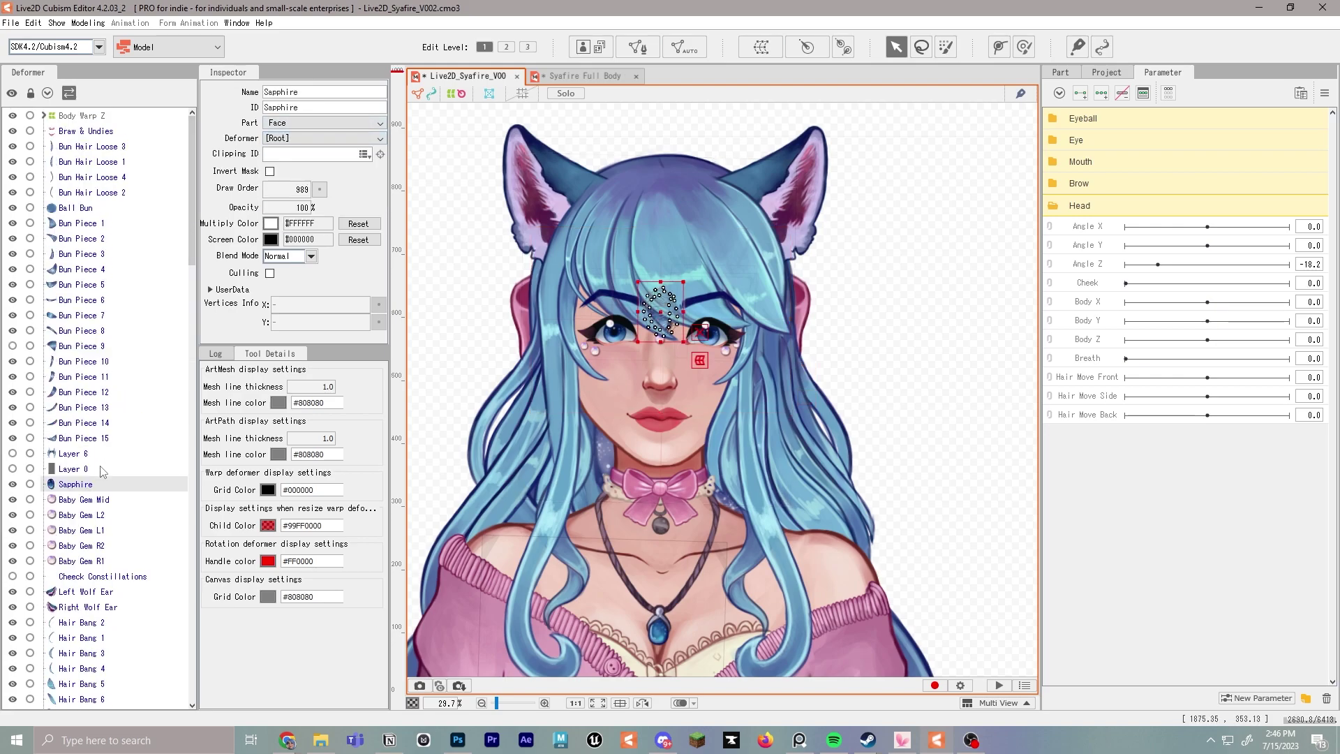
click(94, 560)
click(101, 517)
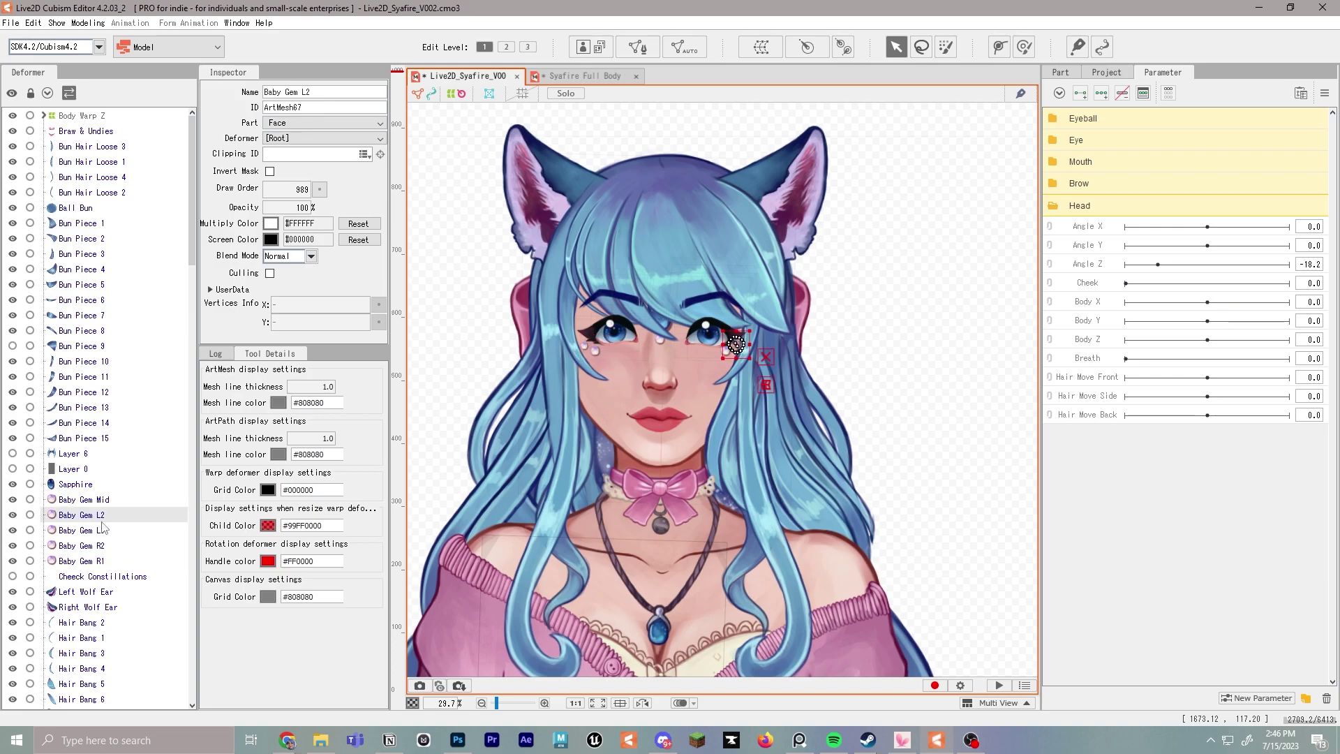
click(108, 501)
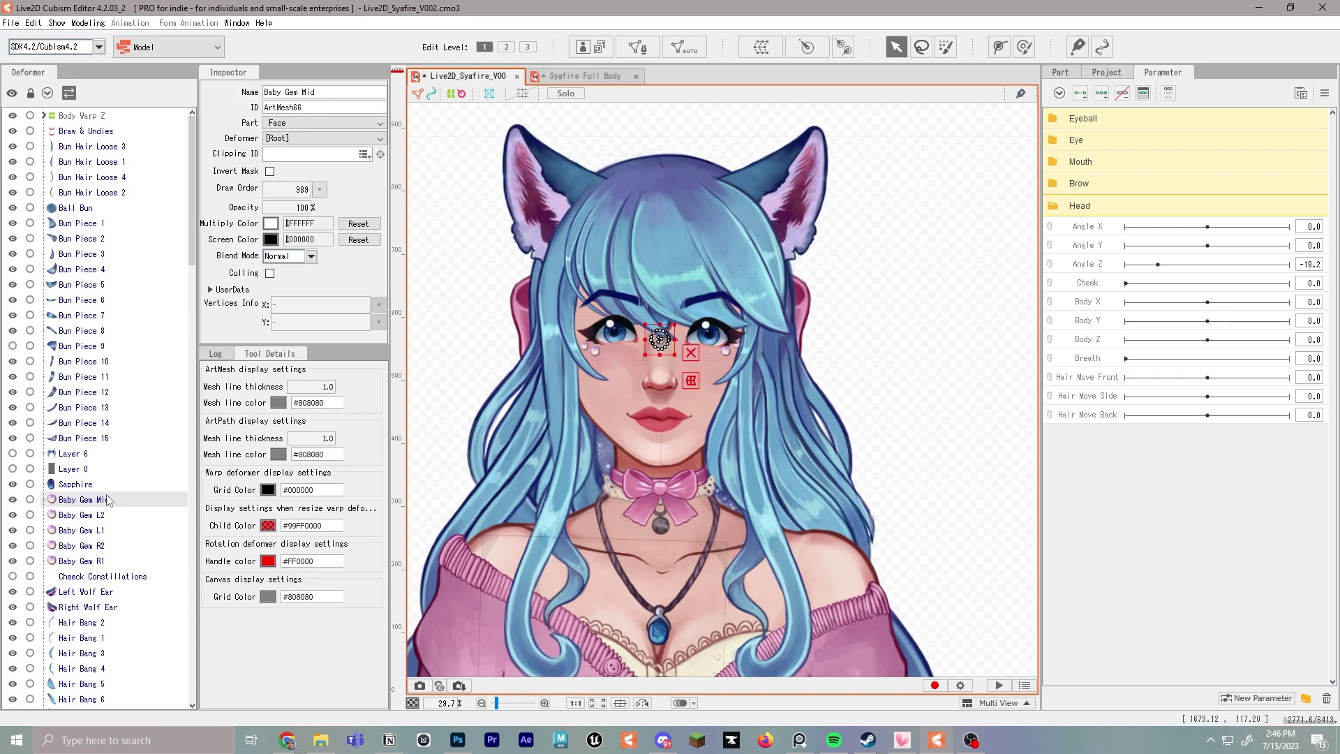
click(44, 116)
click(49, 146)
click(99, 207)
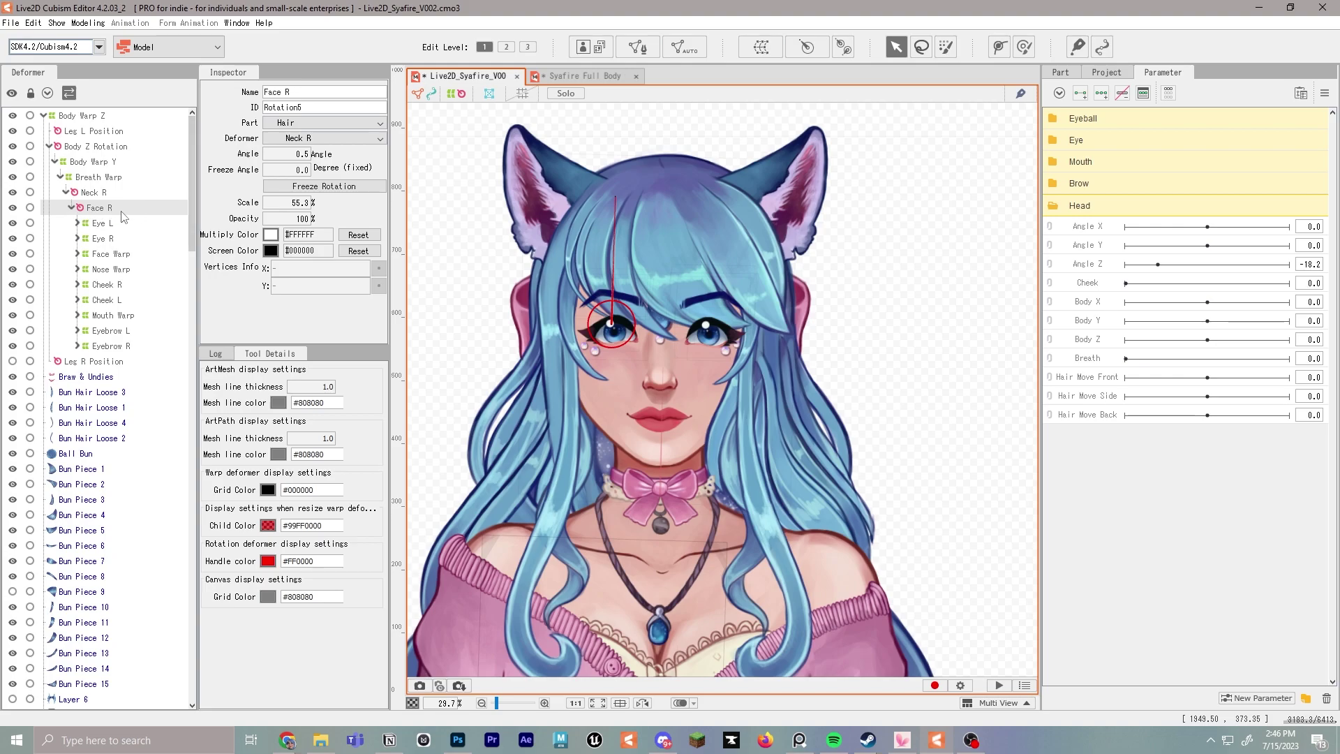
click(766, 56)
text(Gem Warp)
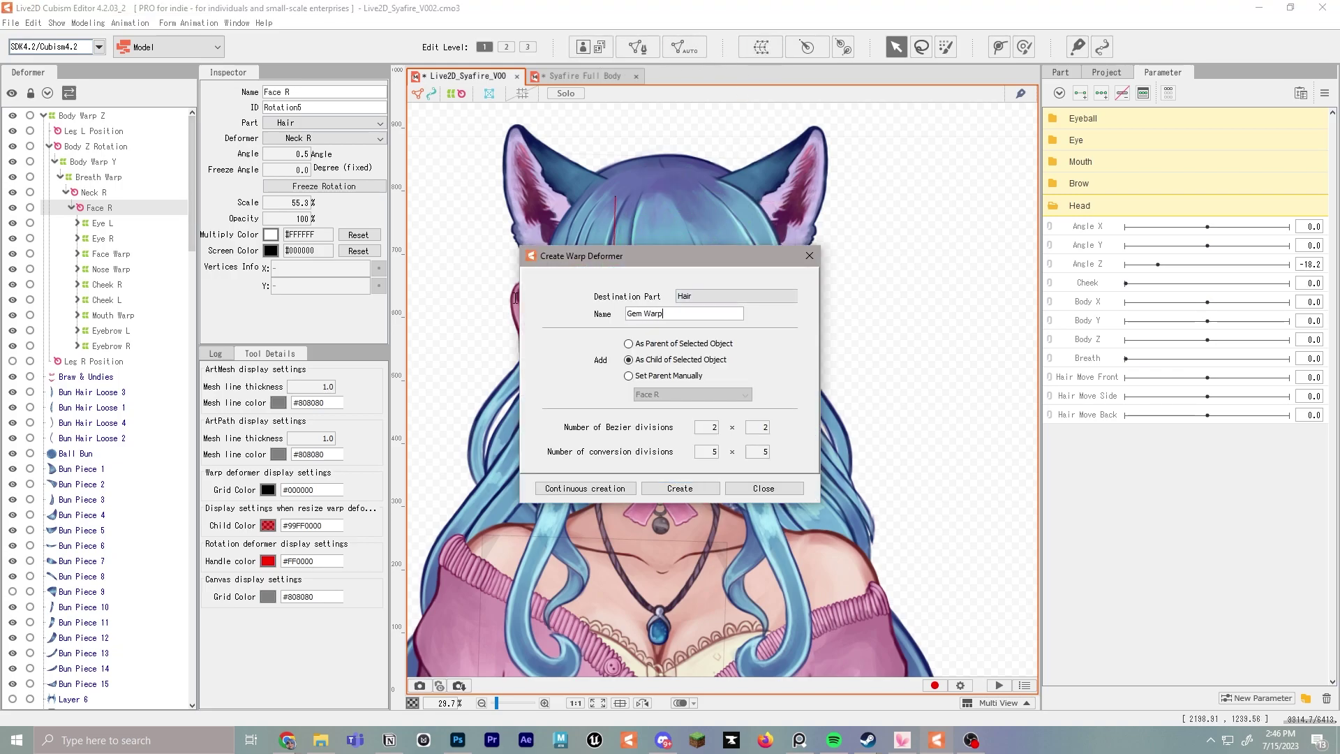
click(680, 488)
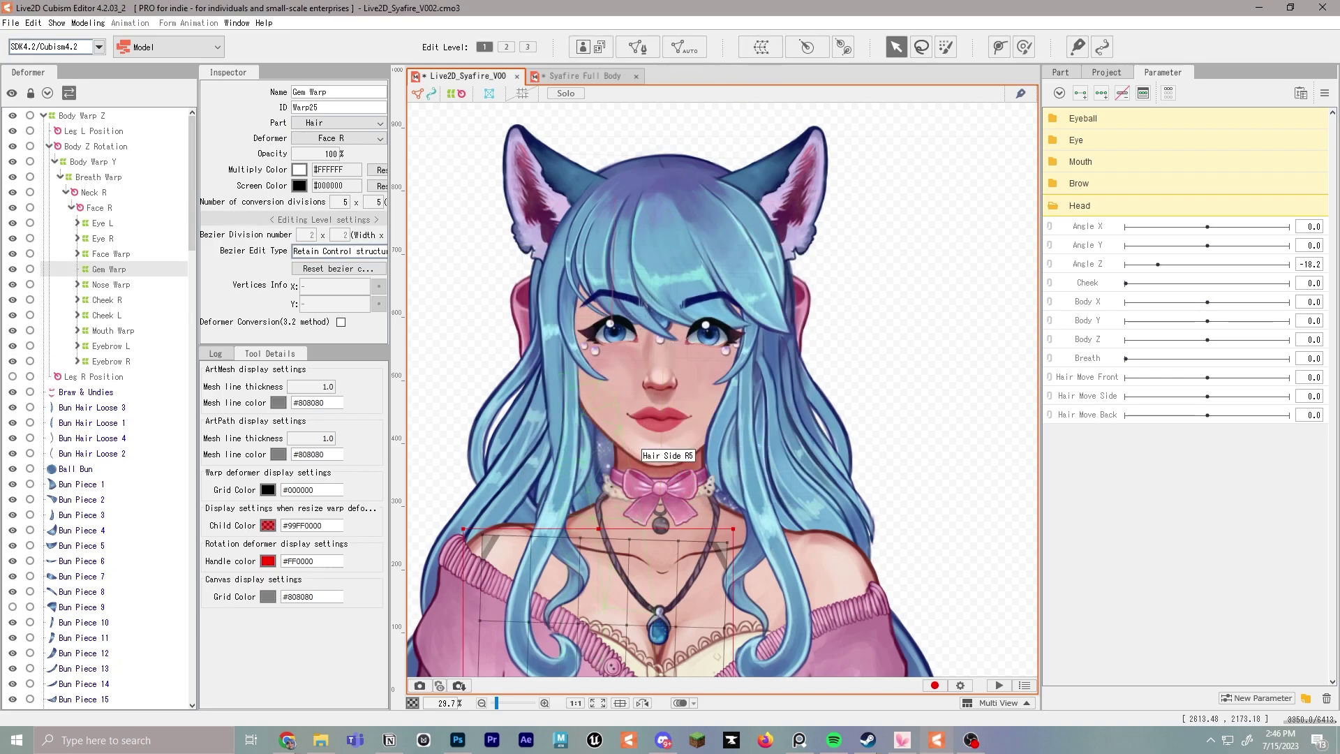
Step: Assign the Sapphire and all five Baby Gem art meshes to the Gem Warp deformer, and collapse its children
scroll(126, 443, down, 5)
click(75, 409)
shift+click(81, 486)
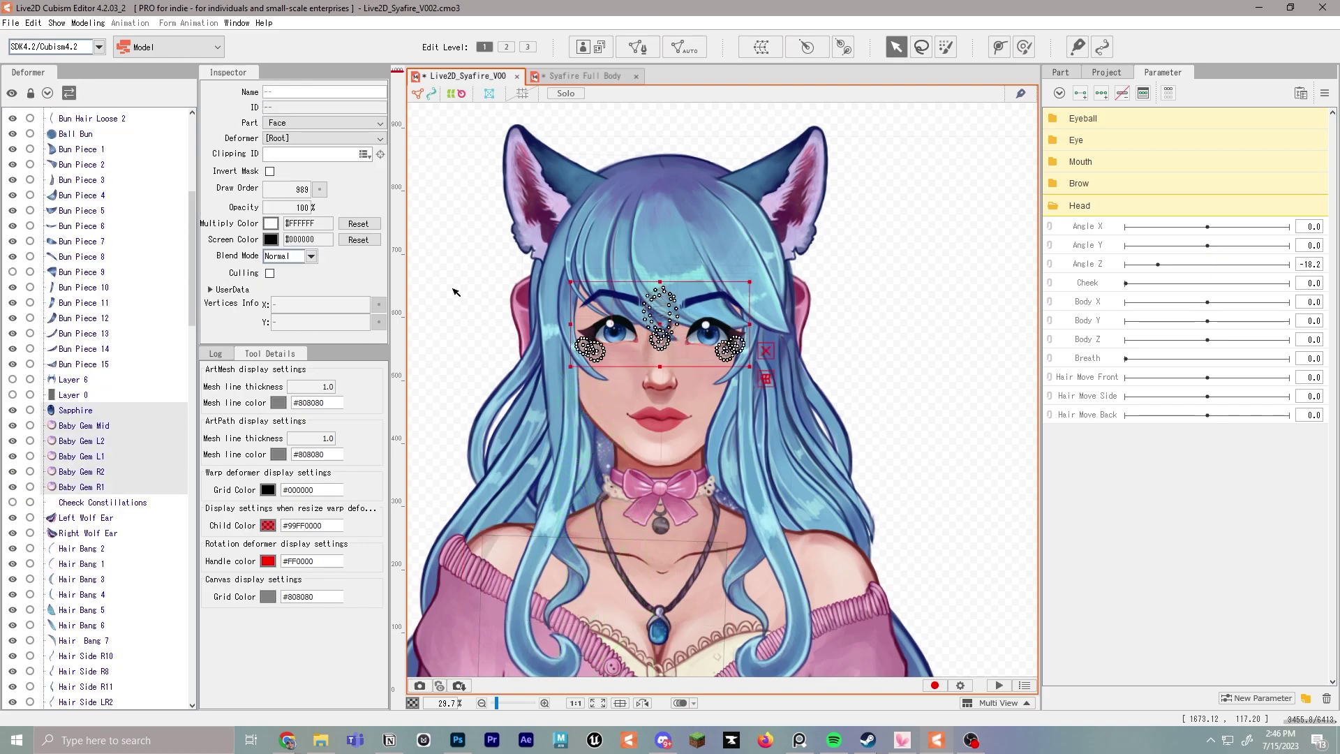
click(330, 133)
scroll(331, 195, down, 2)
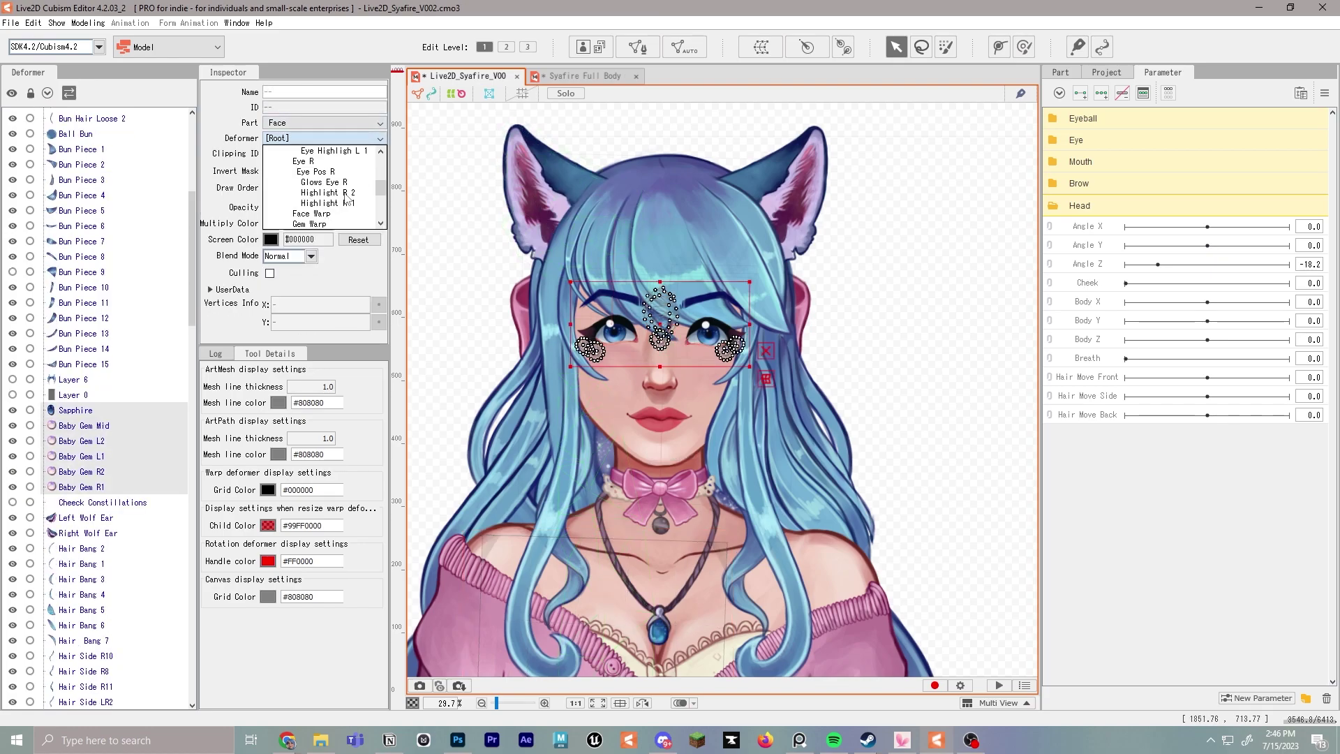
click(331, 193)
scroll(112, 279, up, 8)
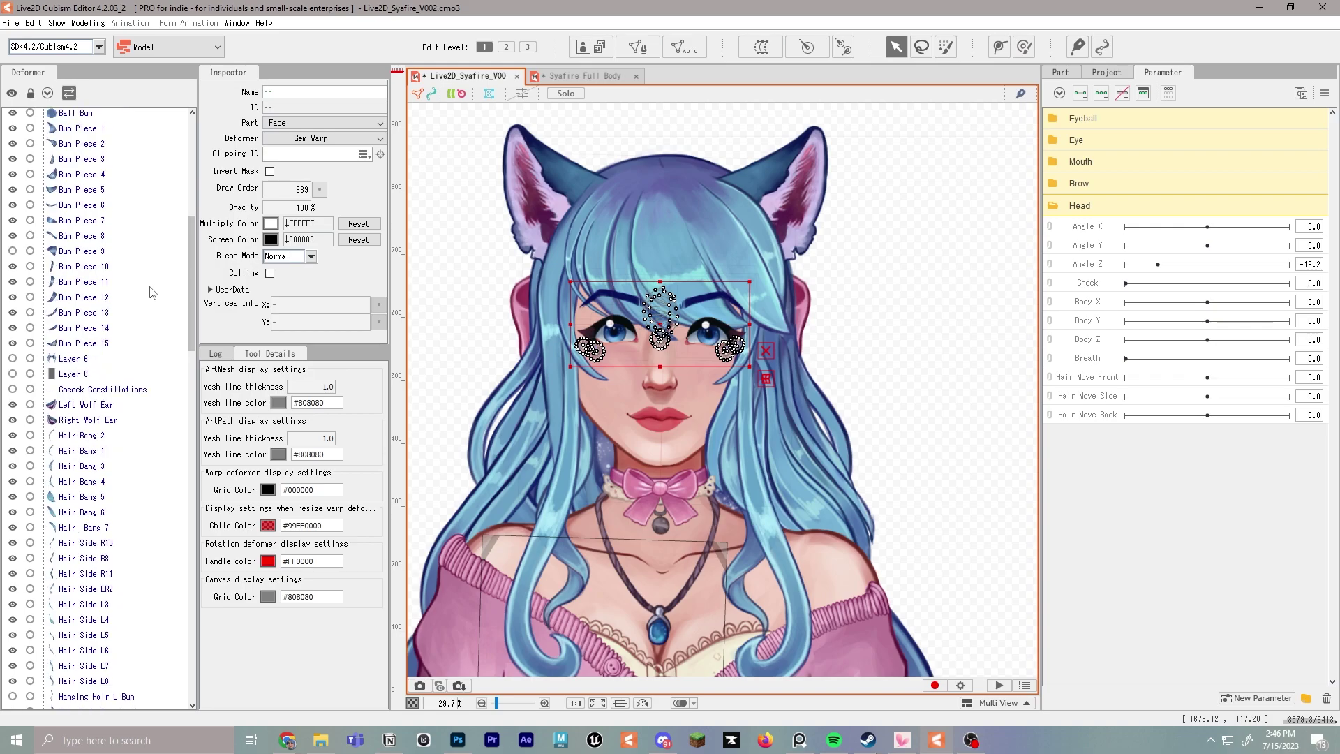
click(77, 269)
Step: Create a warp deformer named Ear L as a child of Face R
click(97, 208)
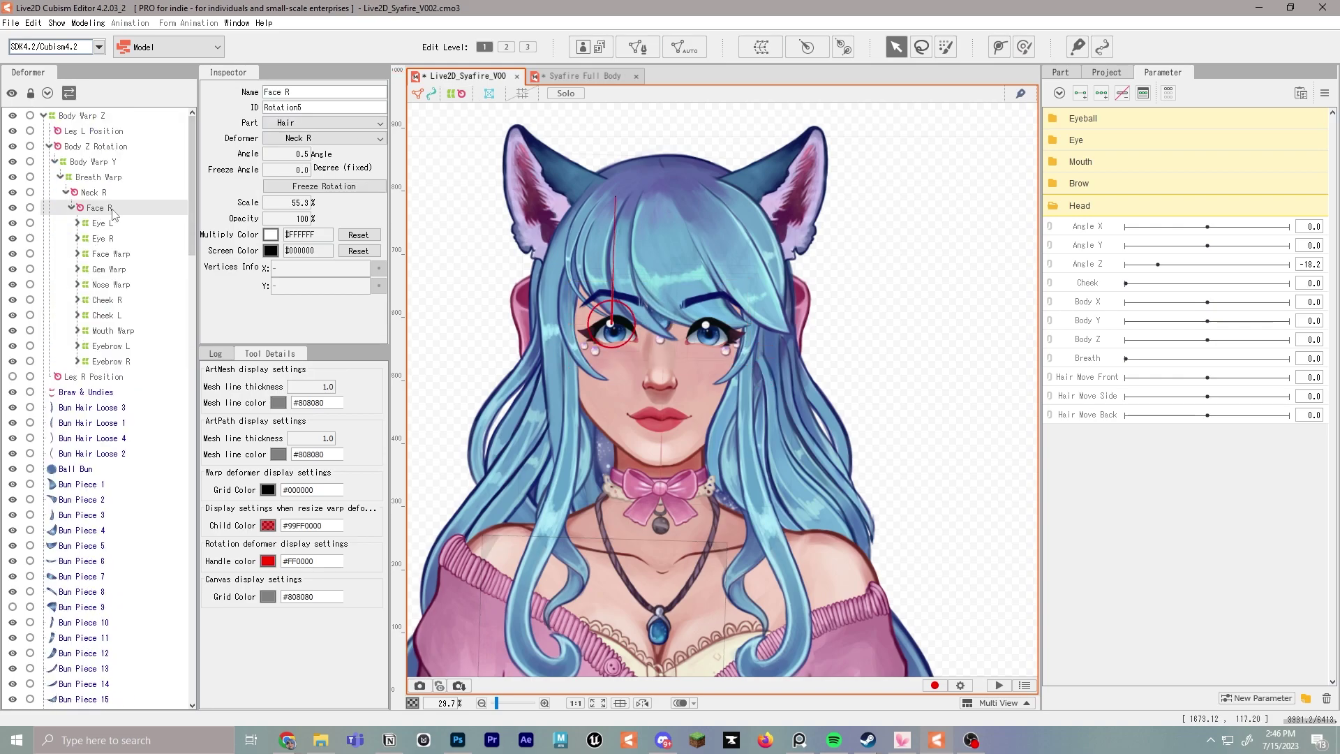
click(761, 48)
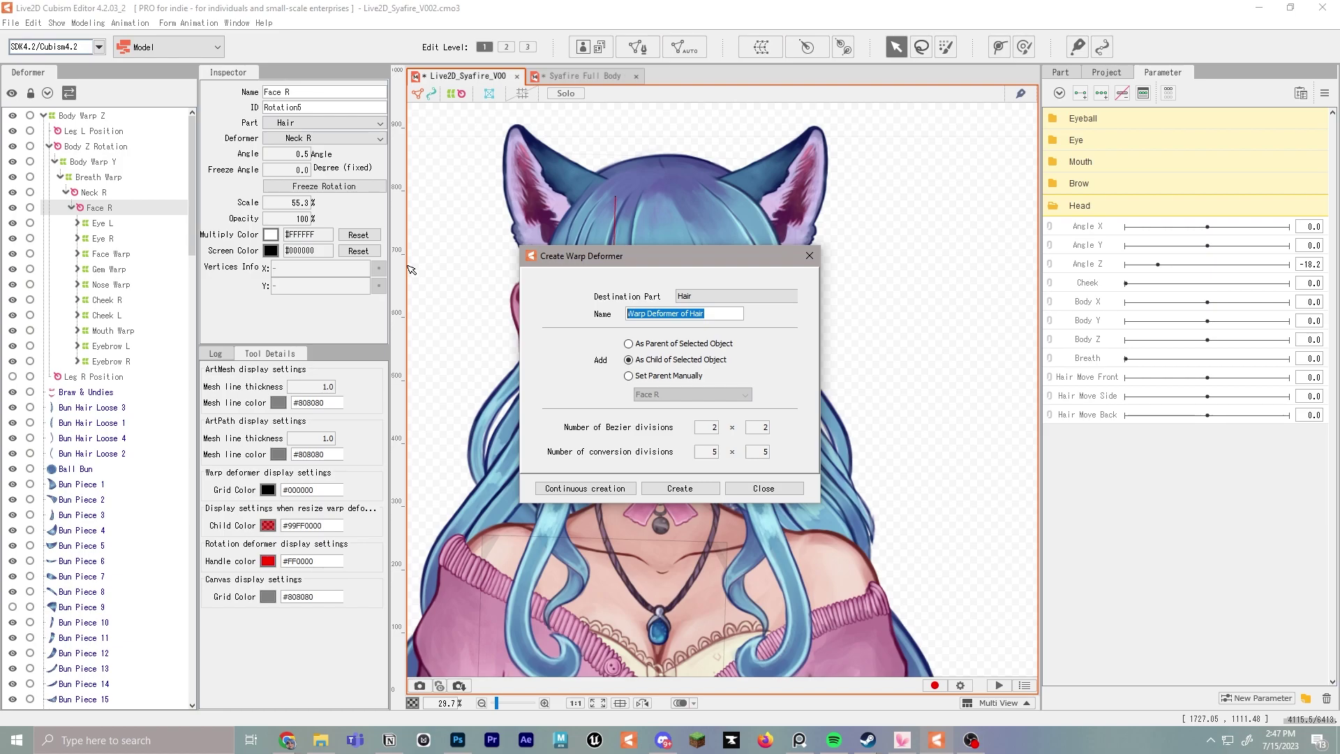
text(Ear L)
click(680, 488)
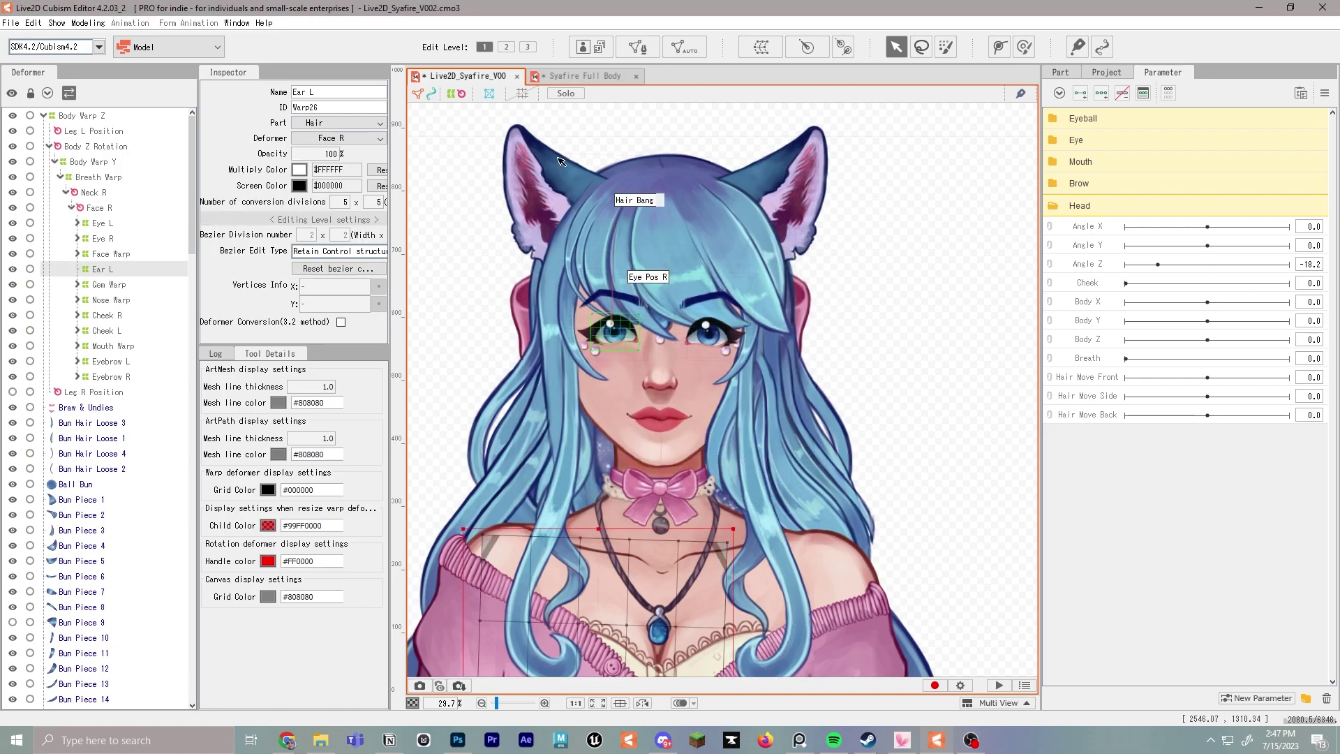
Step: Create a warp deformer named Ear R as a child of Face R
click(96, 207)
click(761, 47)
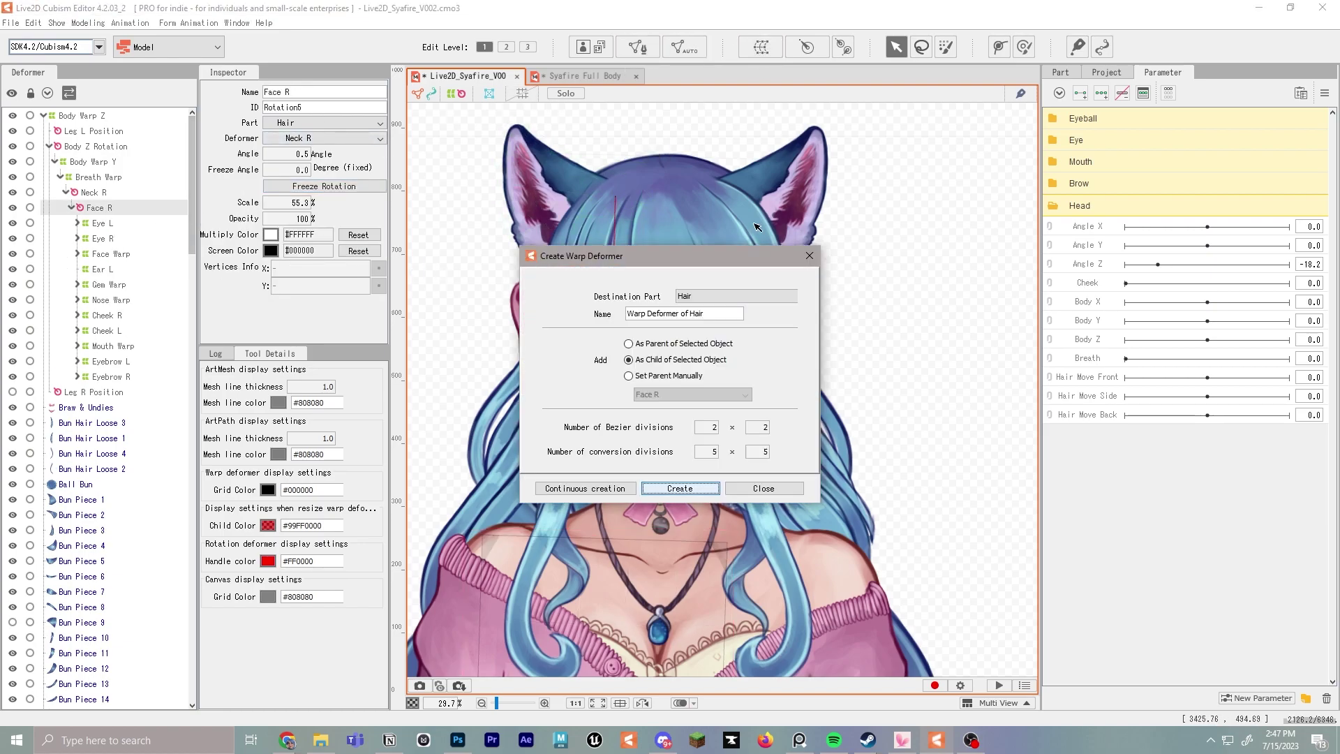
text(Ear R Wa)
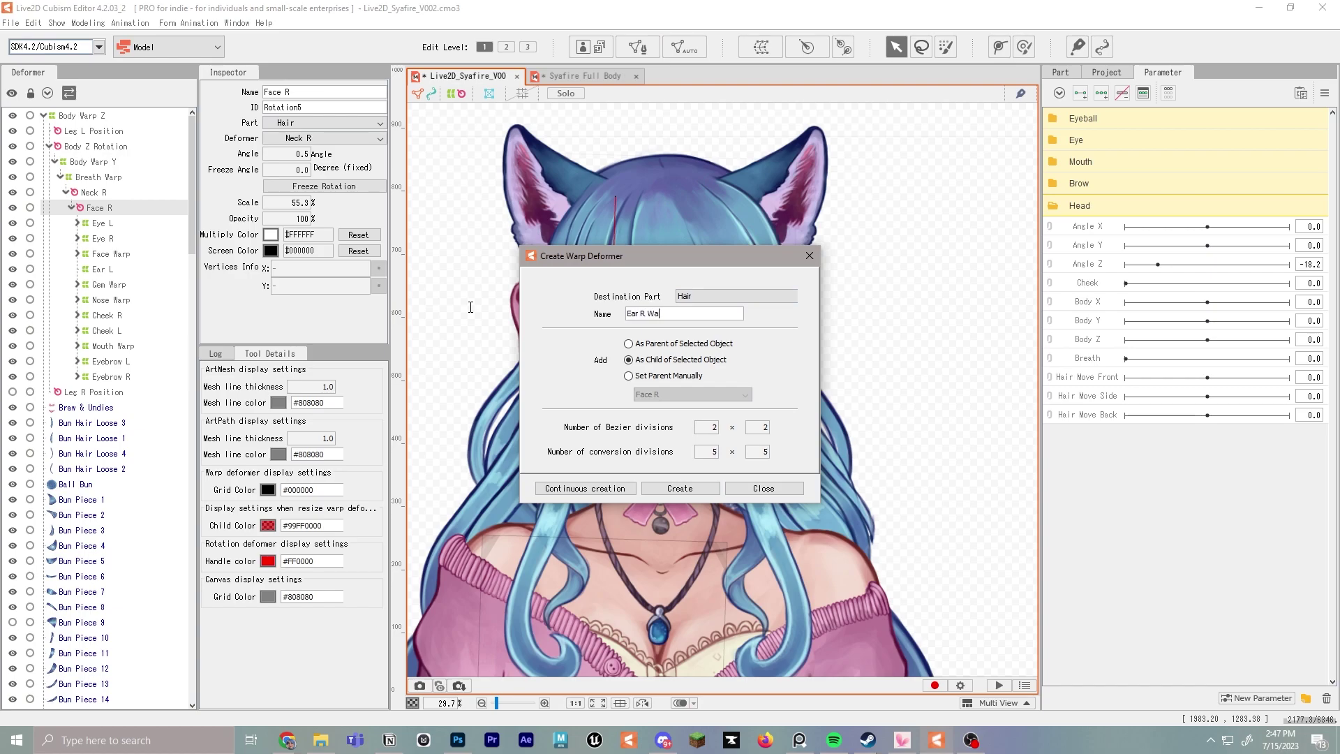
key(BackSpace)
key(BackSpace)
click(696, 492)
Step: Assign the Left Wolf Ear art mesh to the Ear L deformer
scroll(140, 487, down, 5)
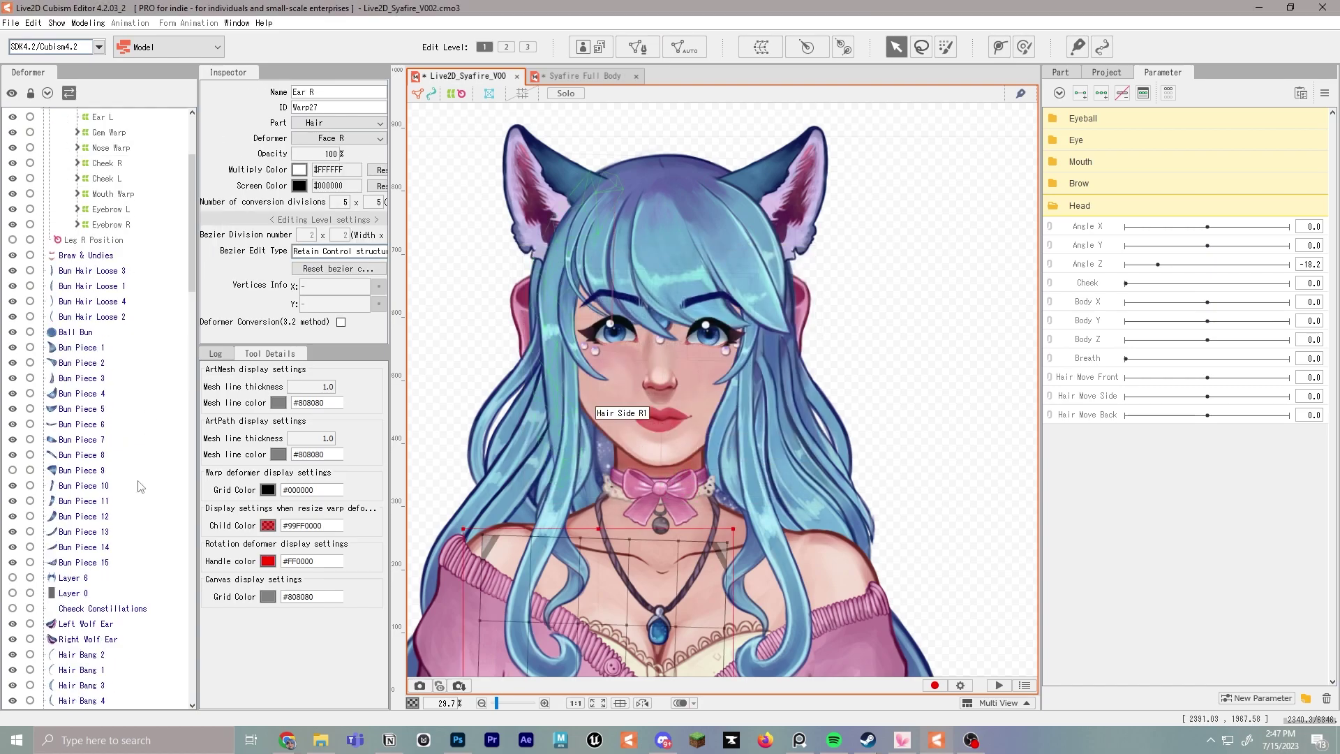
scroll(140, 482, down, 3)
click(140, 233)
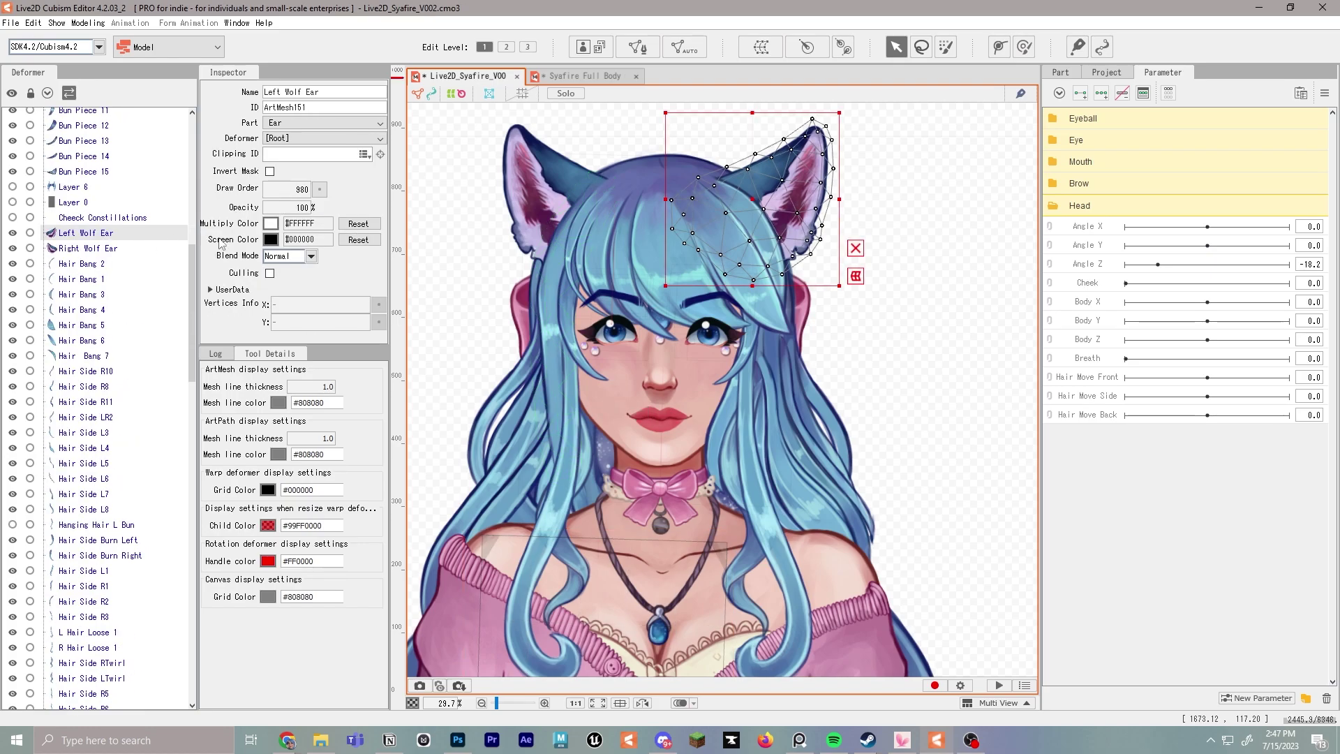
click(313, 139)
scroll(328, 175, down, 5)
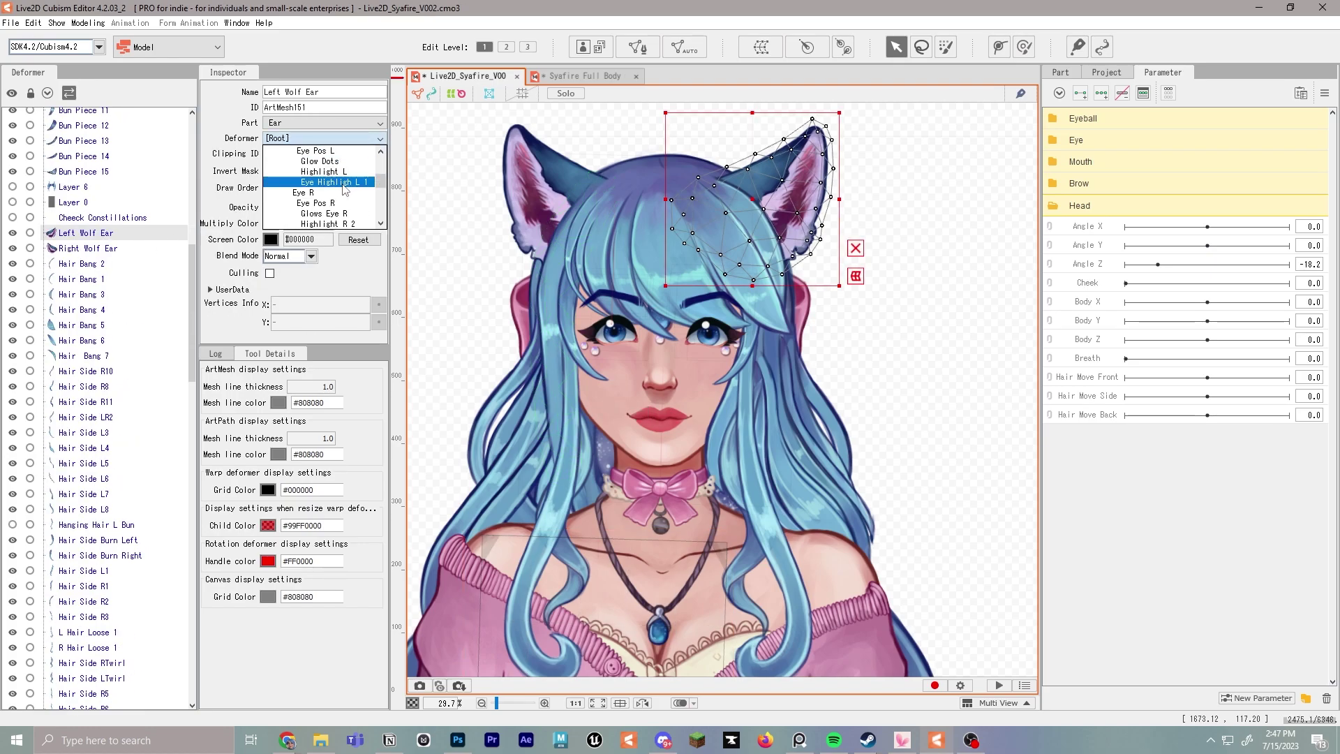
click(330, 164)
Step: Assign the Right Wolf Ear art mesh to the Ear R deformer
click(88, 399)
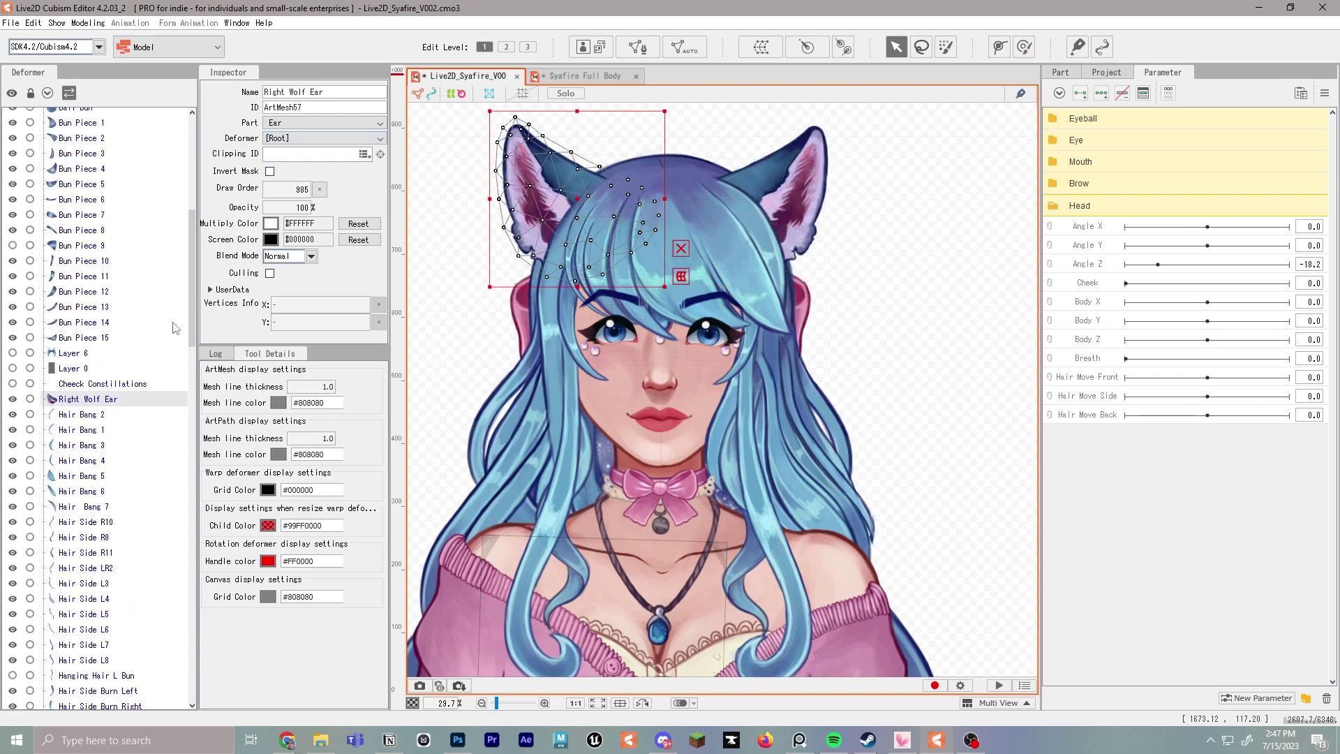
click(314, 138)
scroll(325, 187, down, 1)
Step: Create a warp deformer named Big Bow as a child of Face R
click(105, 208)
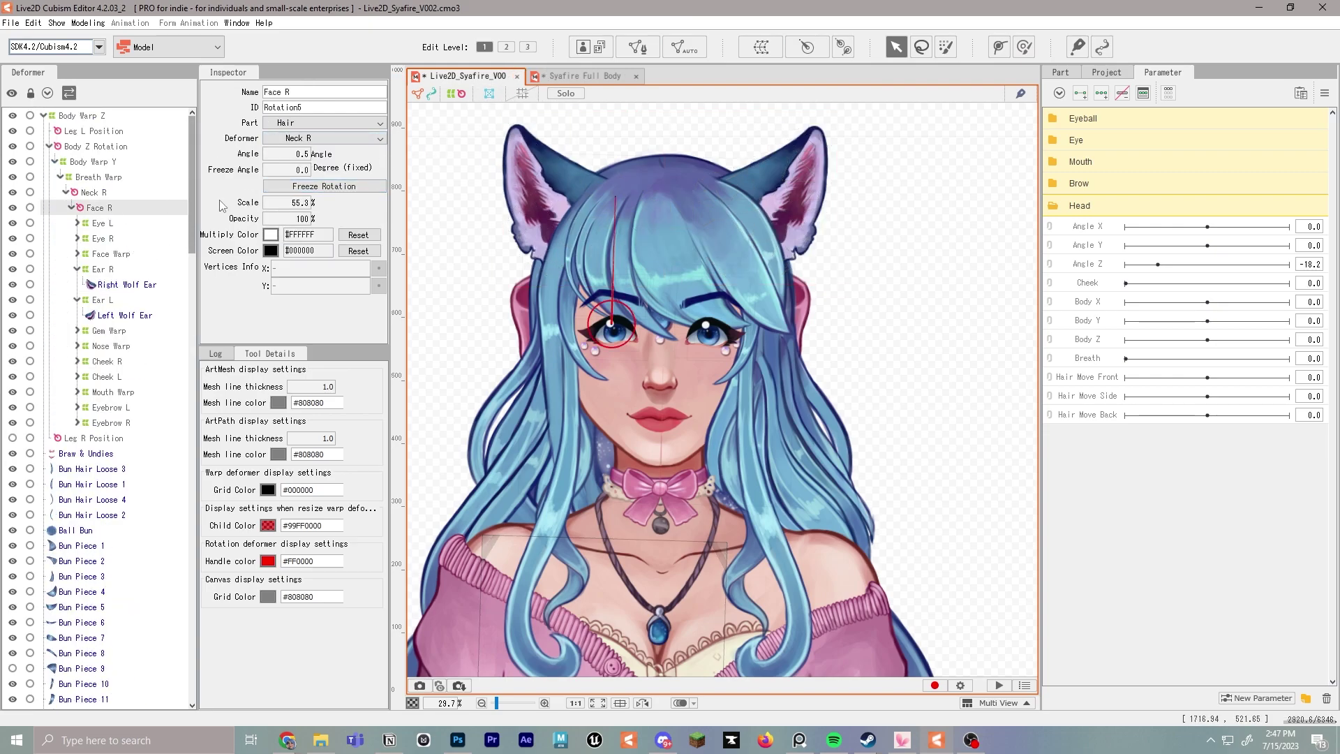
click(761, 47)
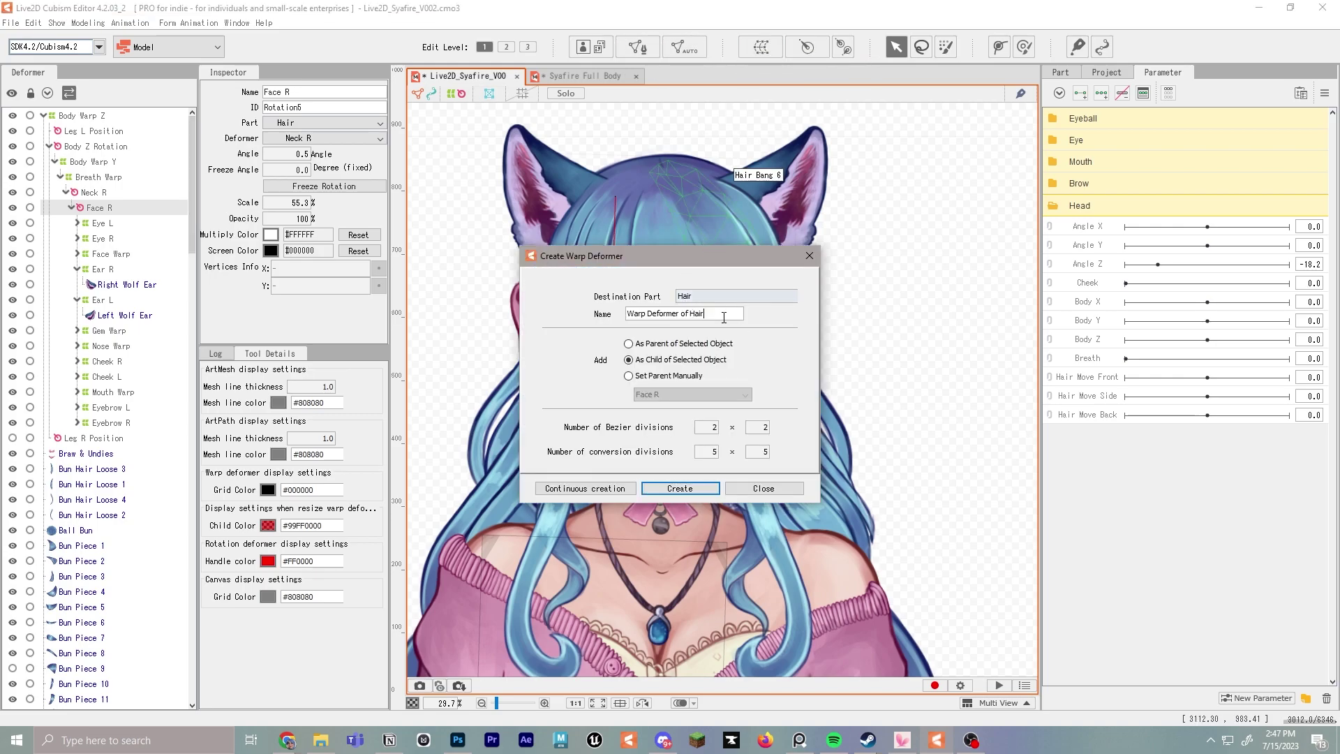
triple_click(684, 313)
text(Big Bow)
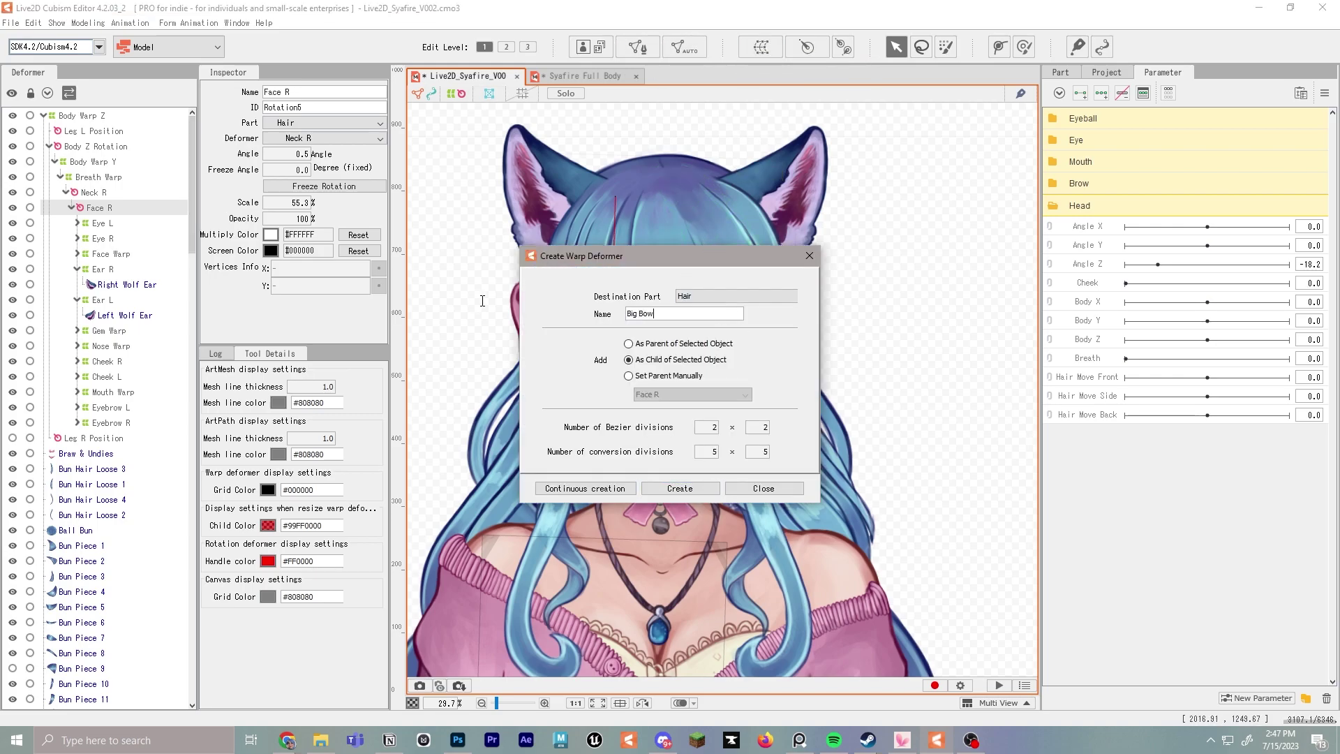
key(Return)
Step: Assign the art meshes from Bow Mid through Choker Bow Lower R to the Big Bow deformer
scroll(122, 373, down, 15)
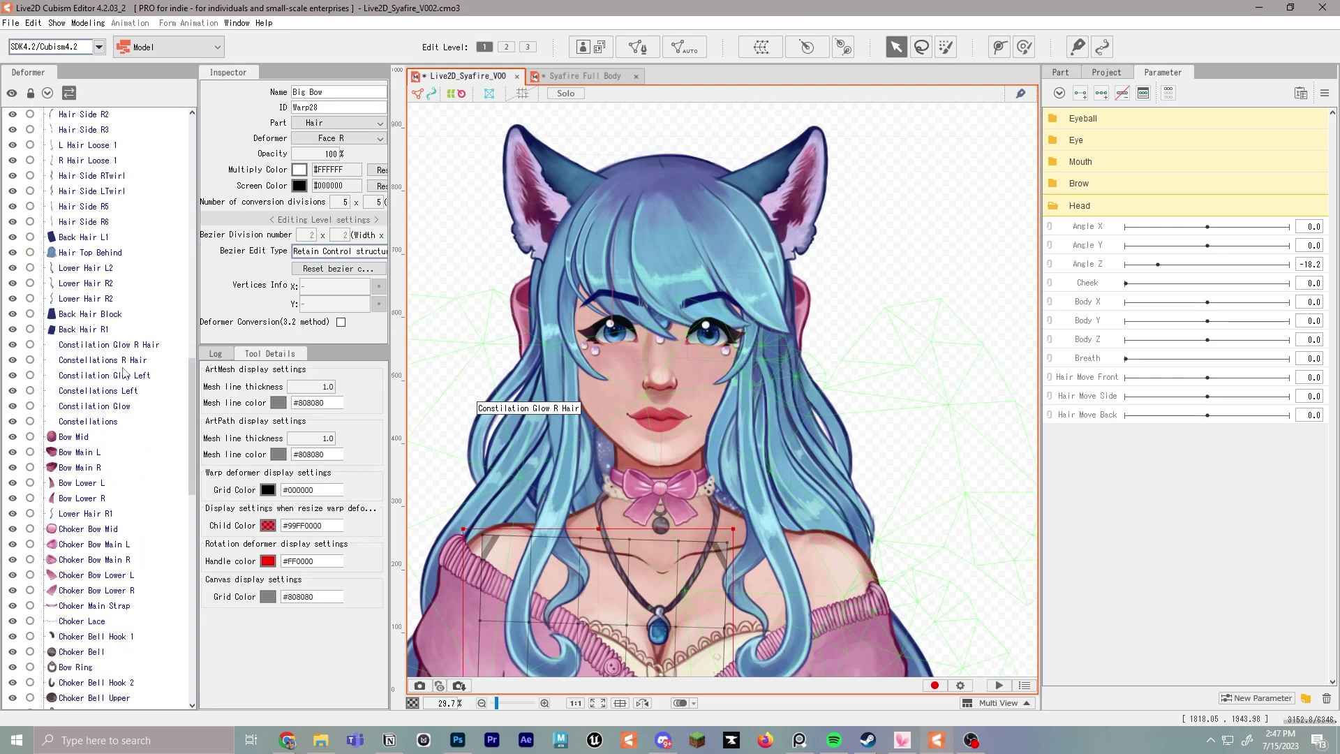
scroll(123, 373, down, 1)
click(78, 380)
shift+click(122, 534)
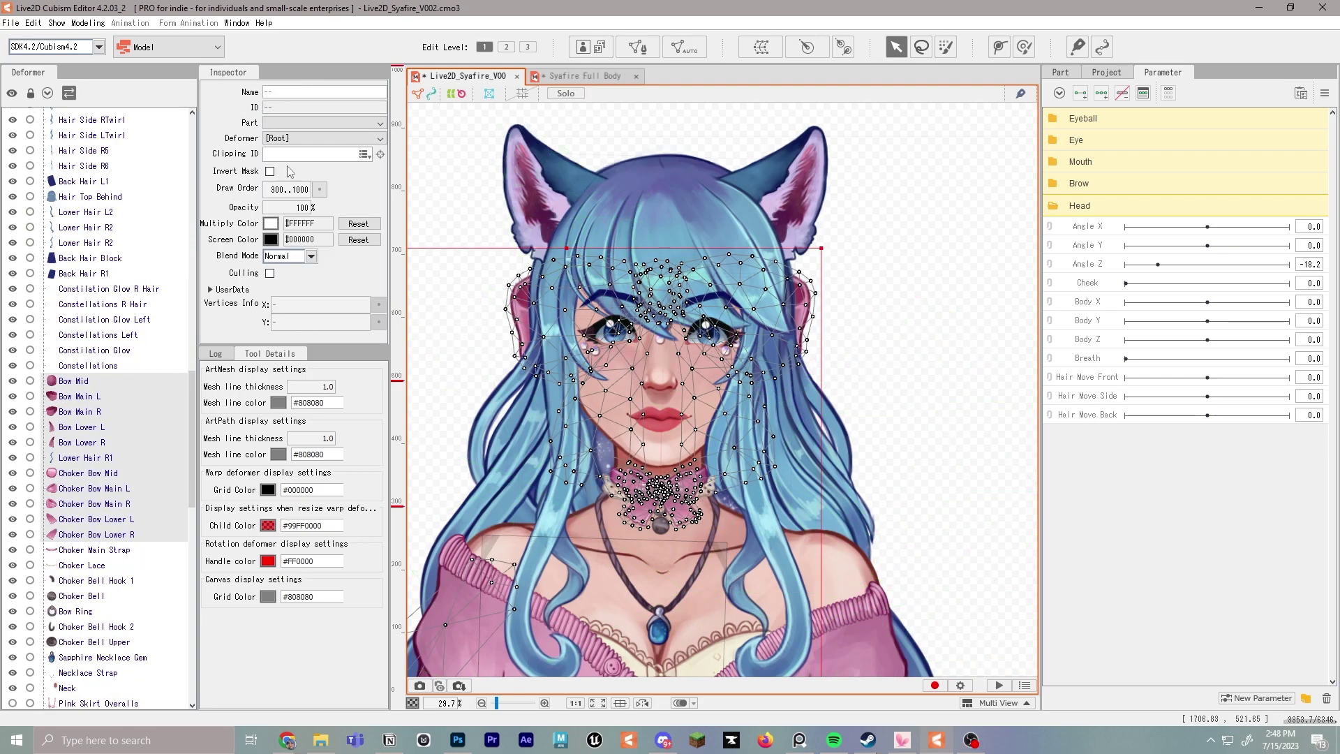
click(308, 139)
scroll(332, 201, down, 5)
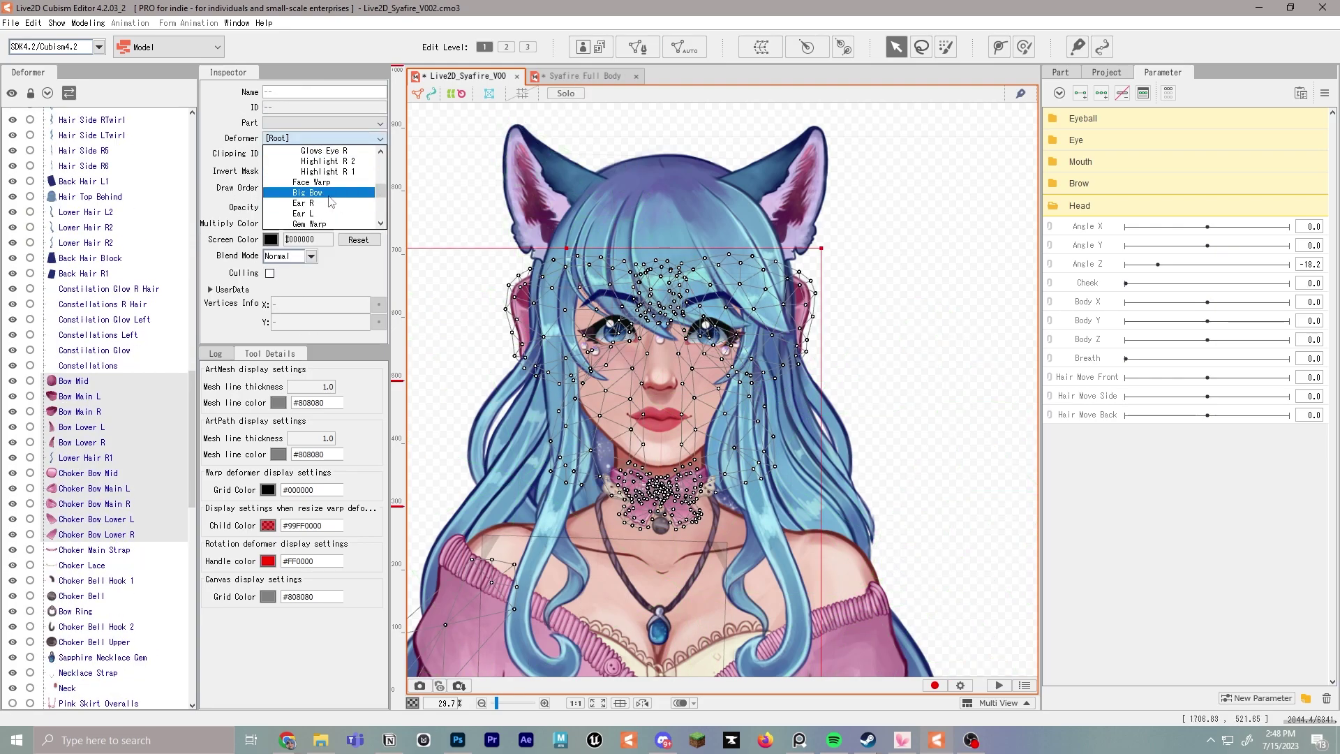
click(305, 195)
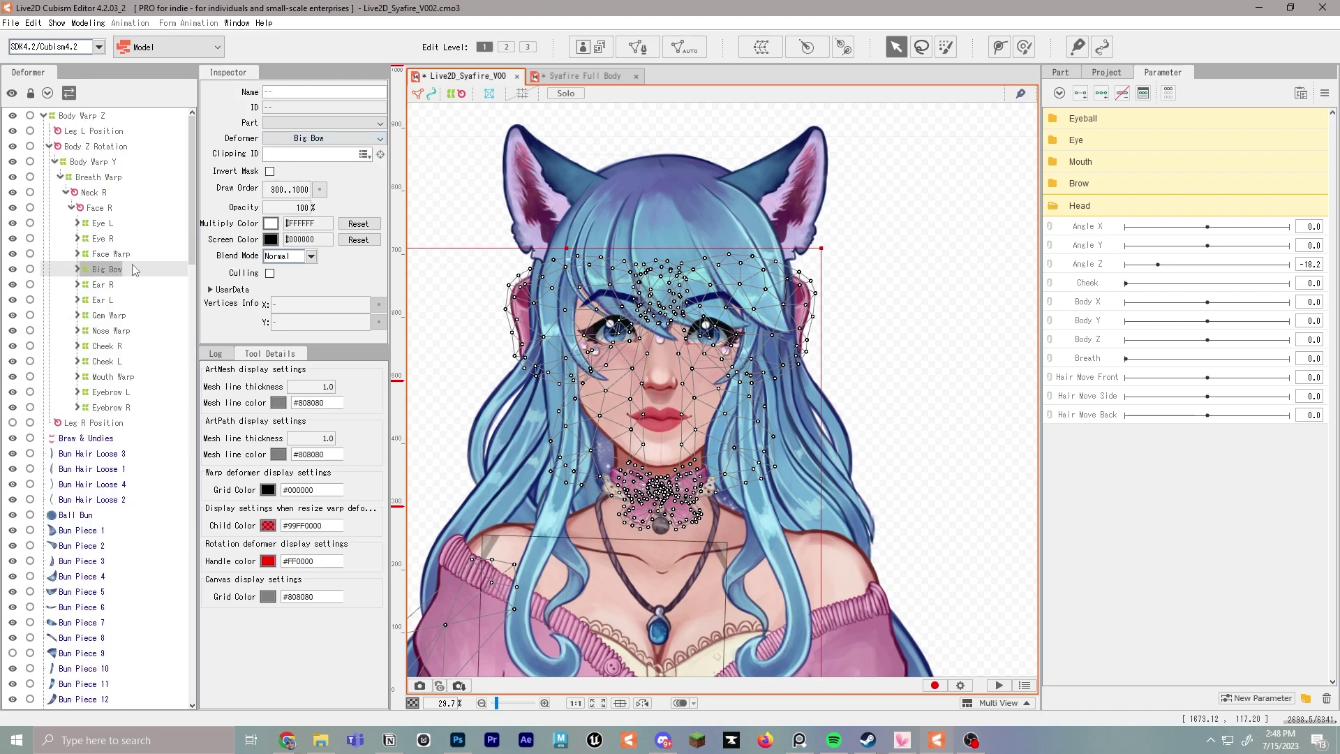
Step: Create a warp deformer named Neck Warp as a child of Neck R
click(96, 208)
click(105, 193)
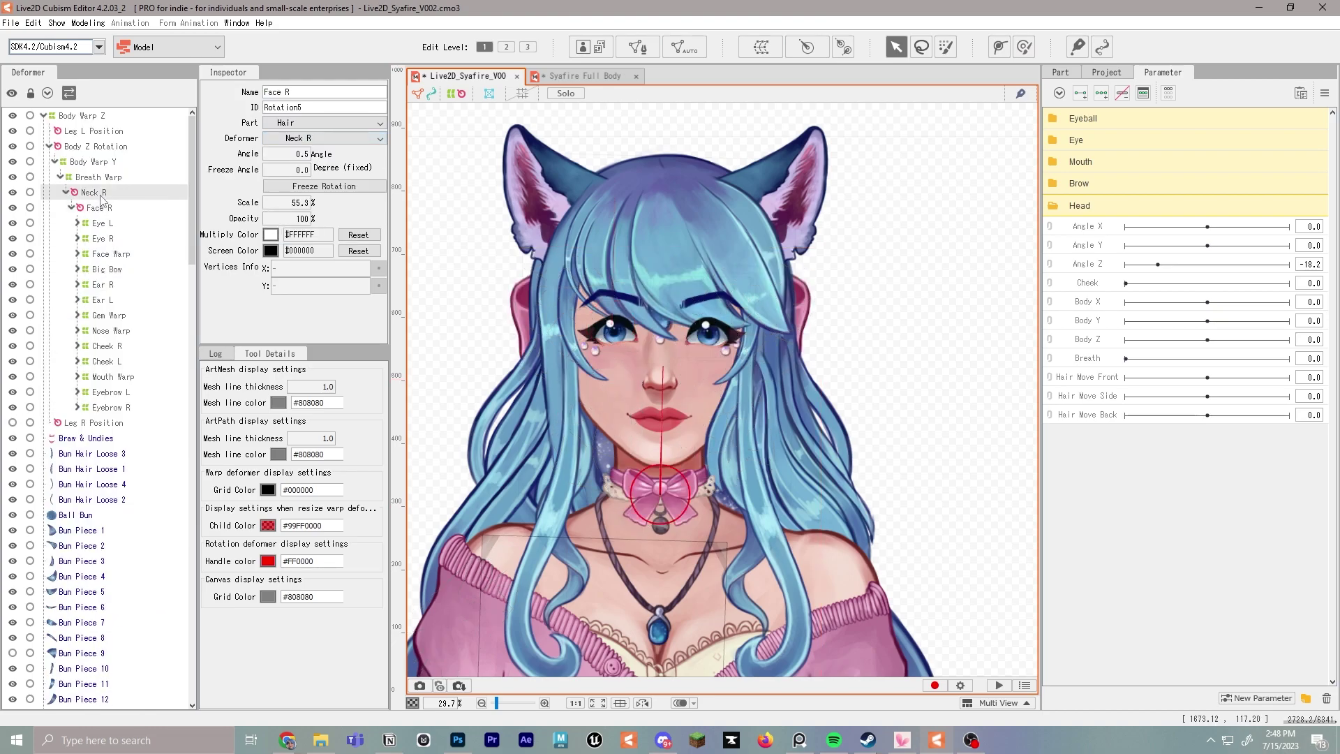
click(762, 47)
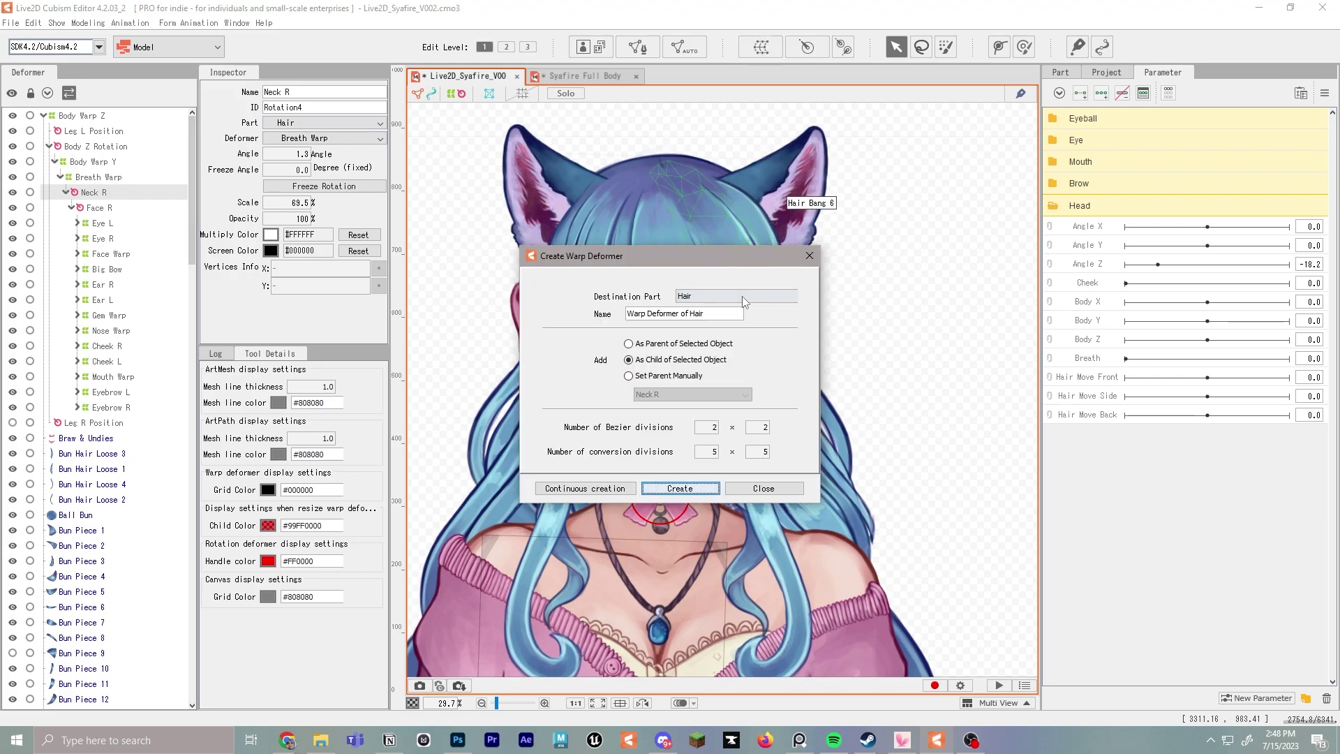
text(Neck Warp)
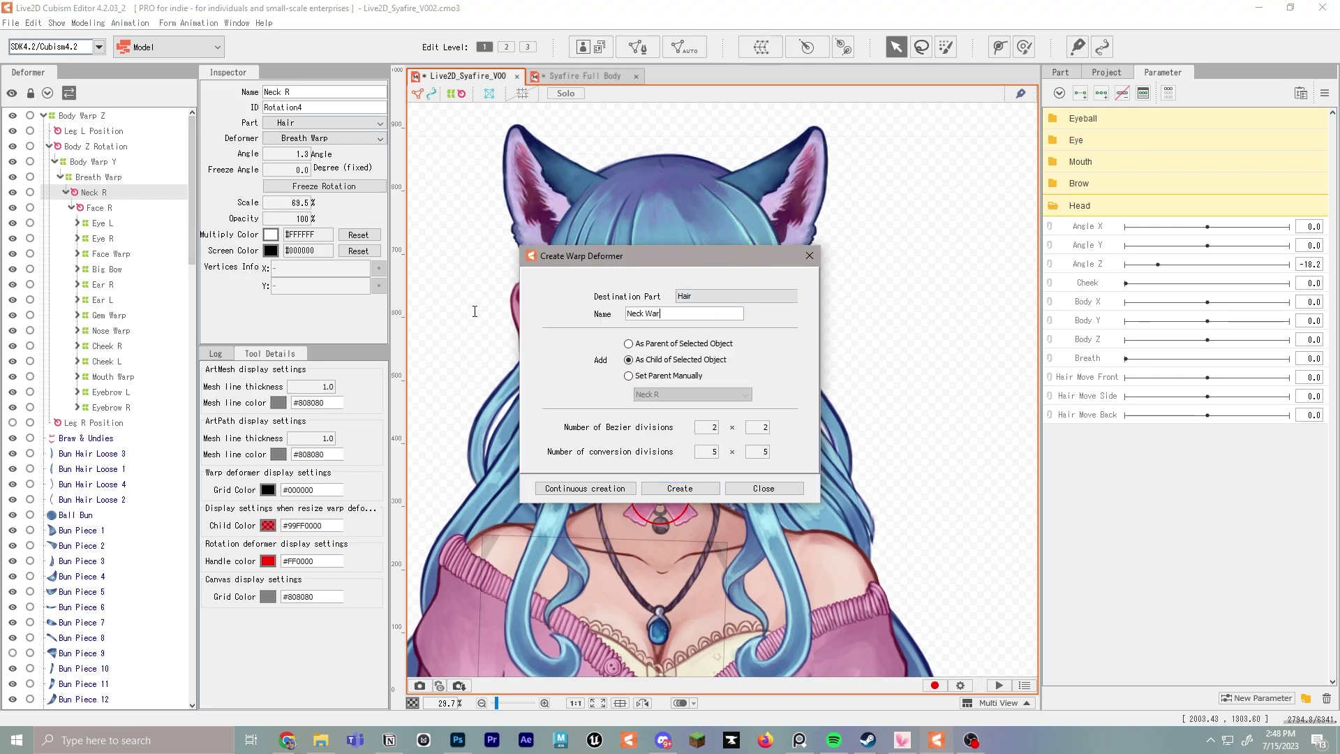
click(681, 488)
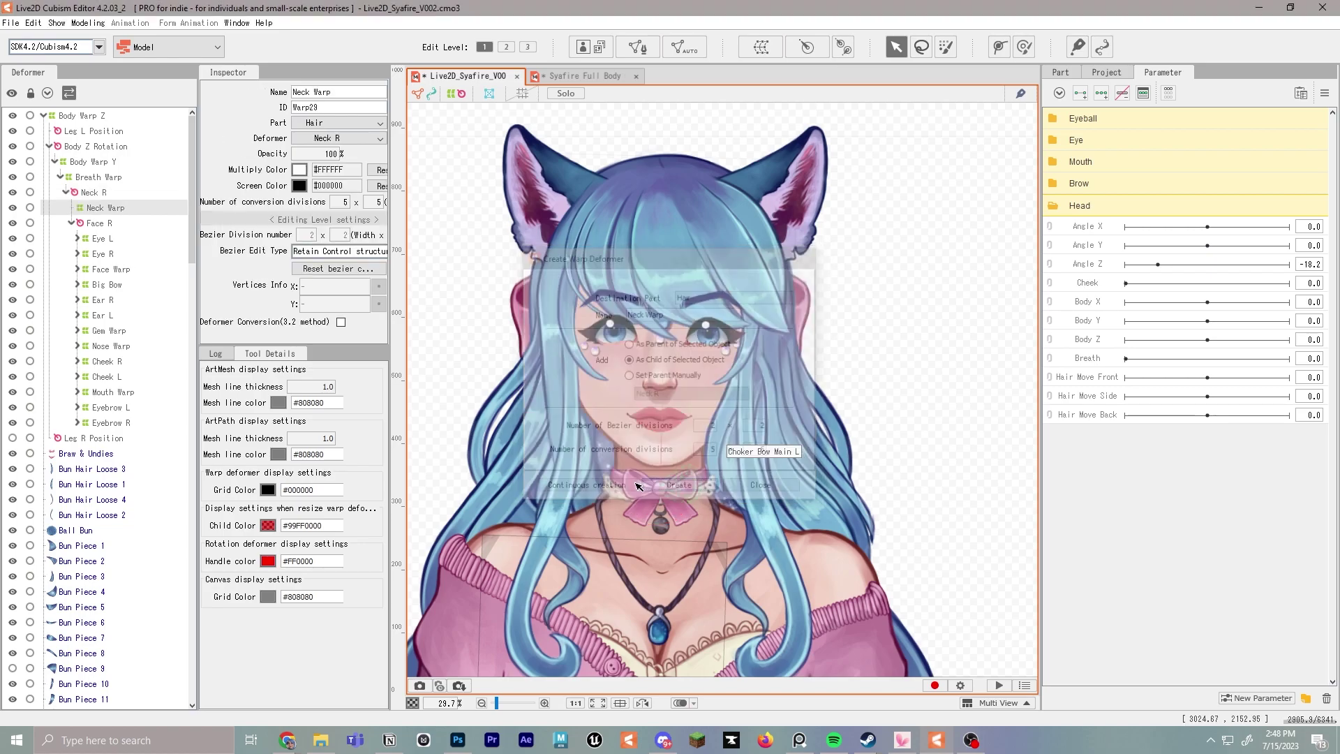
Step: Assign the Neck Line and Neck art meshes to the Neck Warp deformer
click(335, 139)
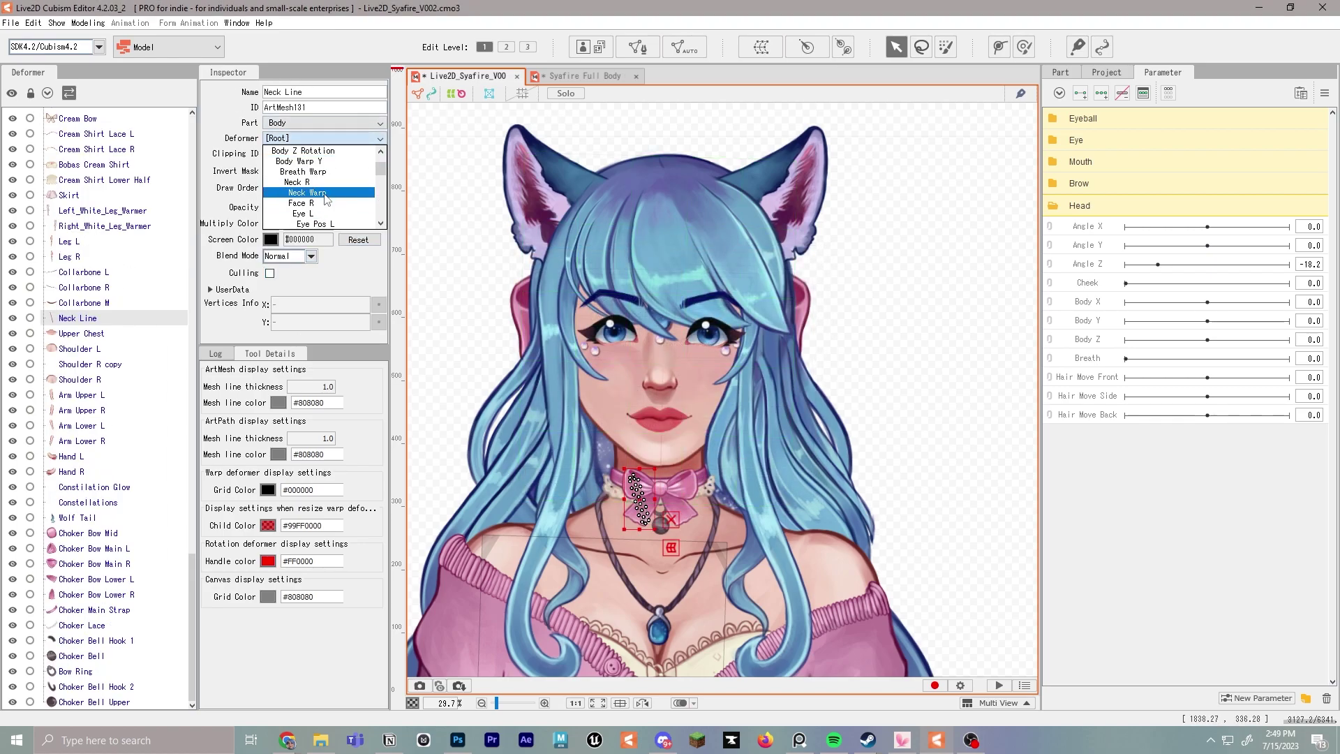
click(327, 199)
scroll(141, 298, down, 18)
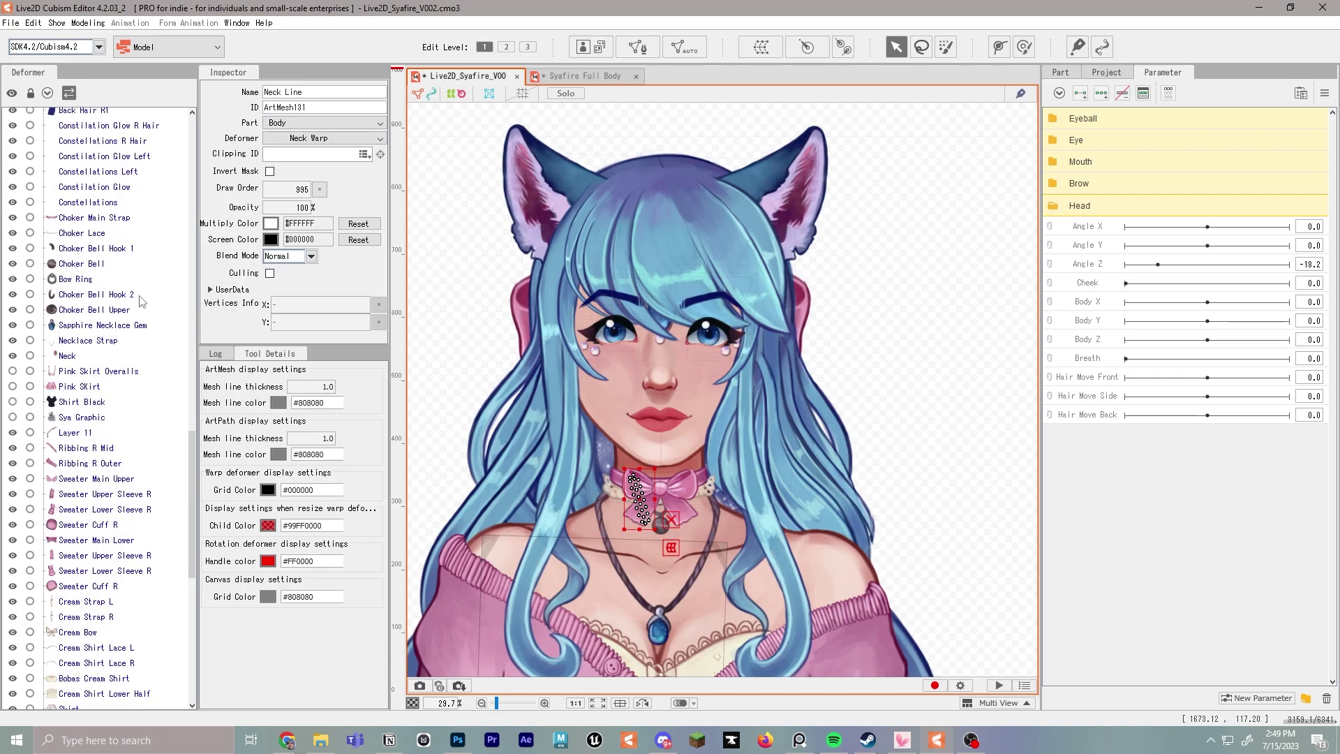
click(85, 355)
click(309, 138)
click(310, 199)
Step: Create a warp deformer named Choker Warp as a child of Neck R
click(104, 208)
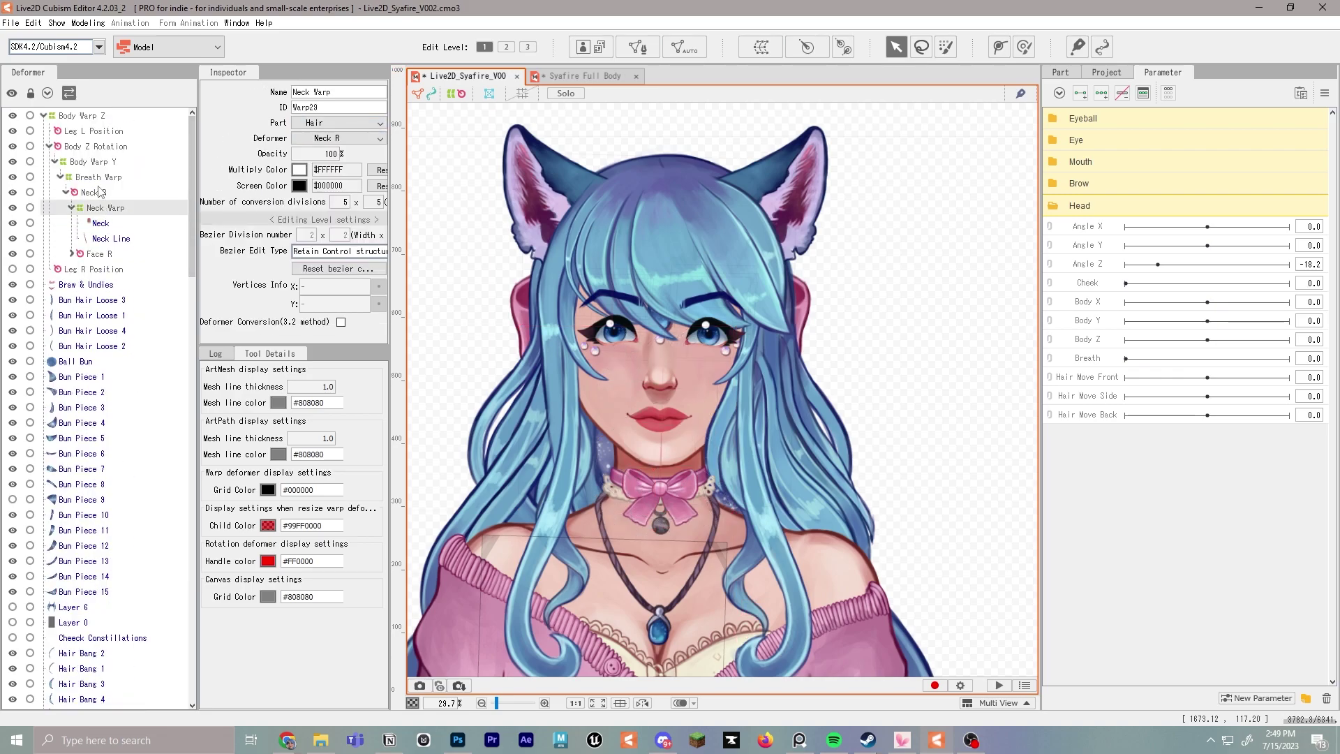
click(98, 192)
click(71, 208)
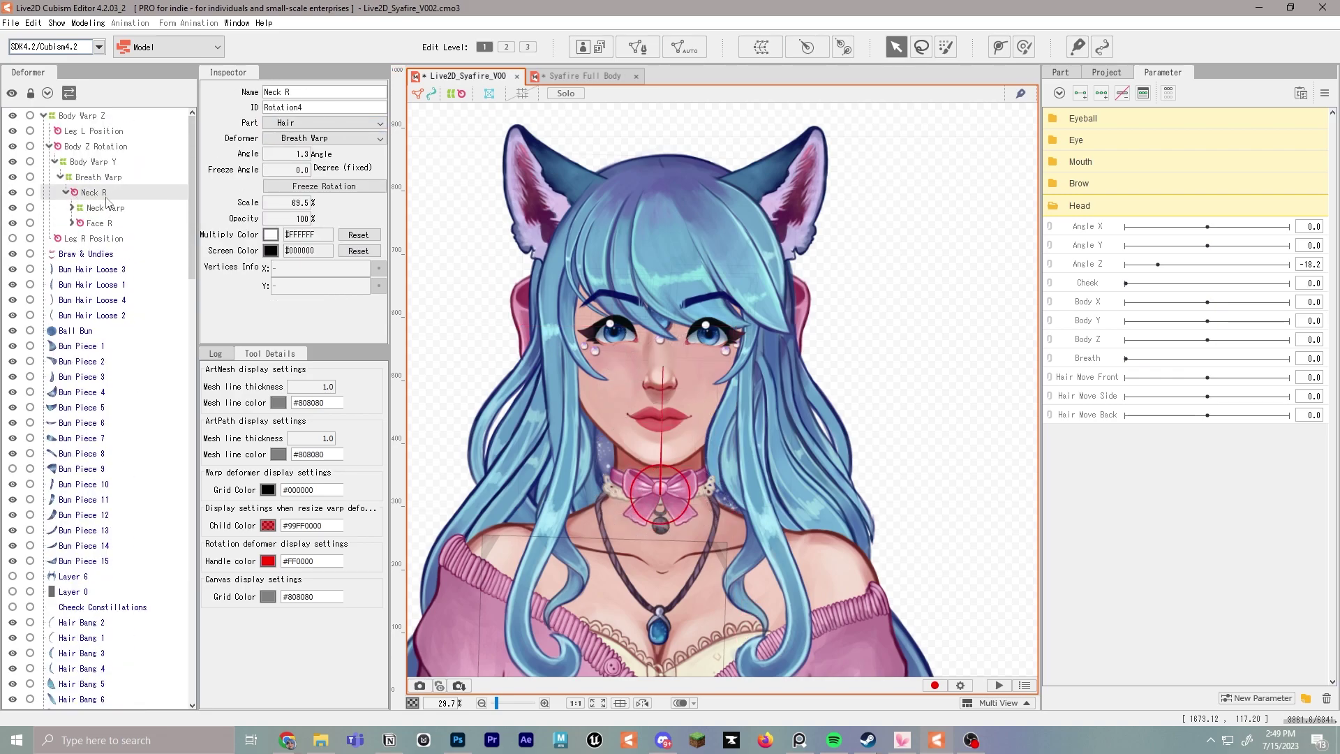
click(762, 47)
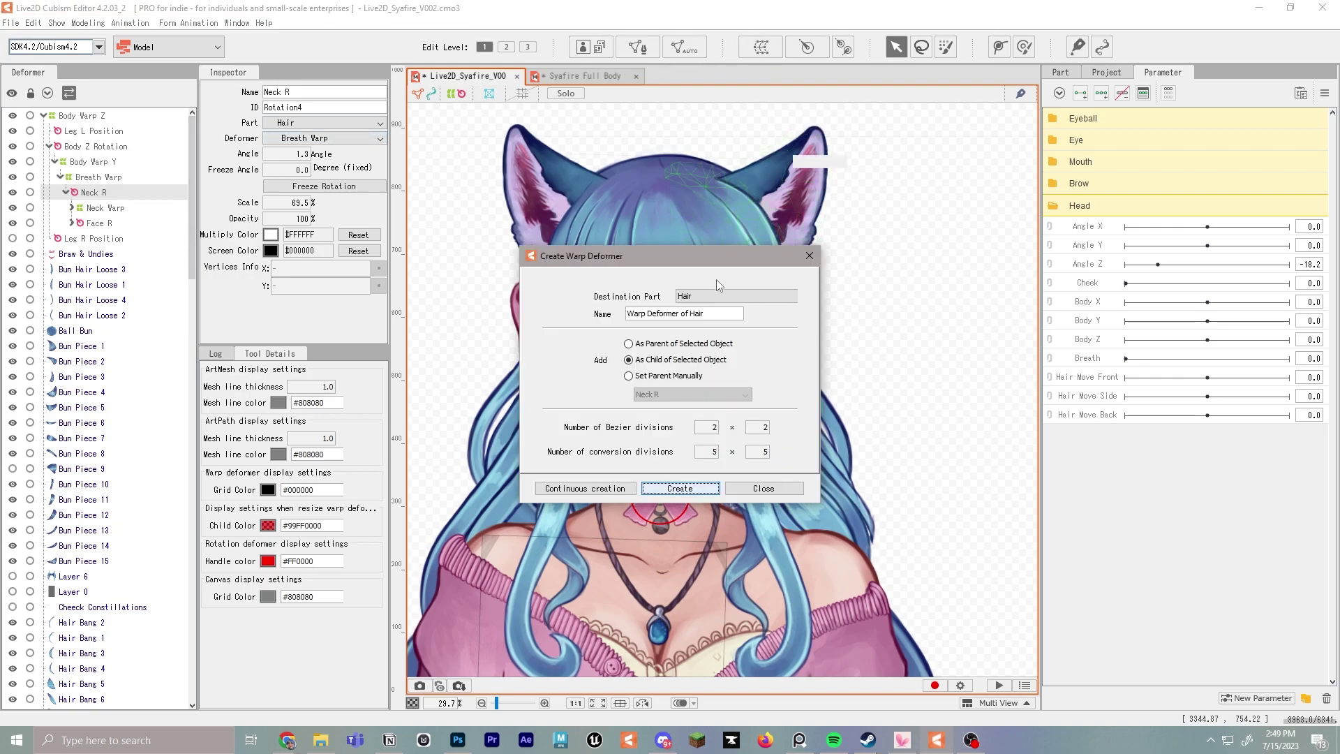
triple_click(694, 314)
text(Choker)
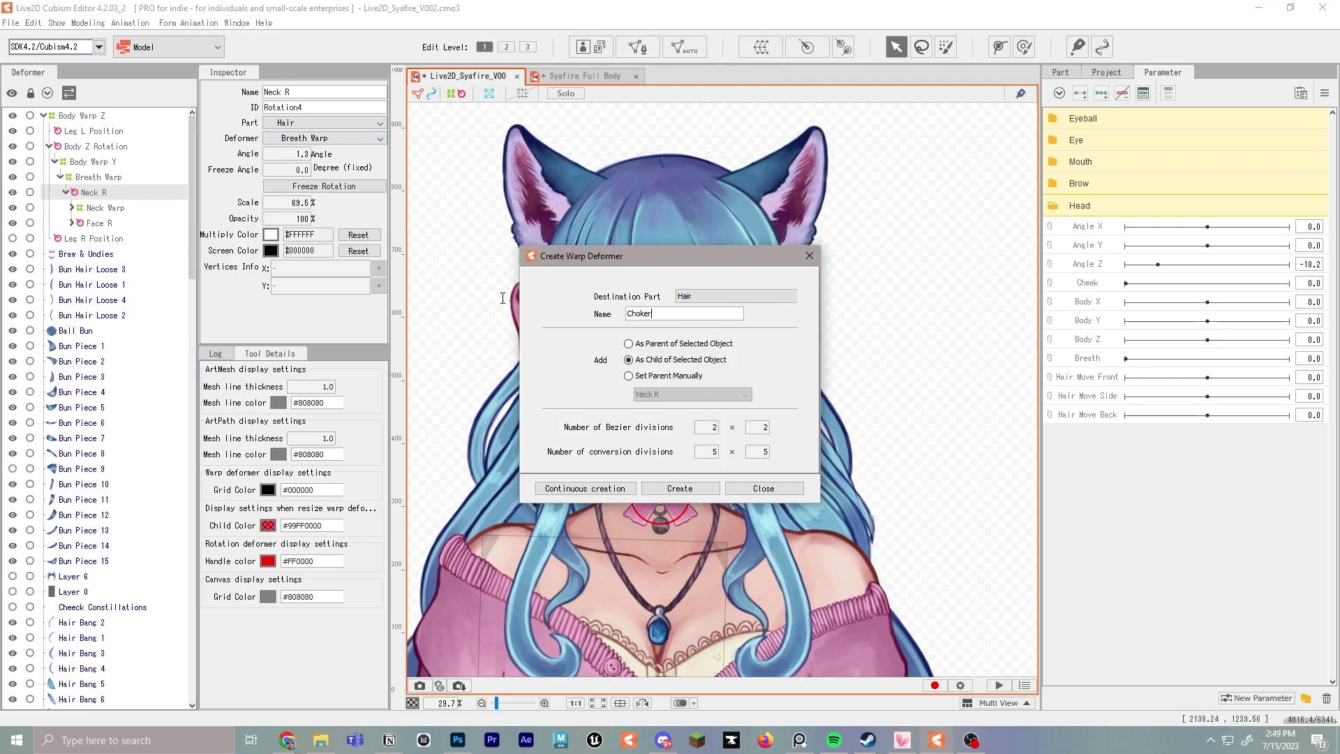
text( Warp)
click(684, 487)
Step: Assign the art meshes from Choker Main Strap through Choker Bell Upper to the Choker Warp deformer
scroll(111, 424, down, 20)
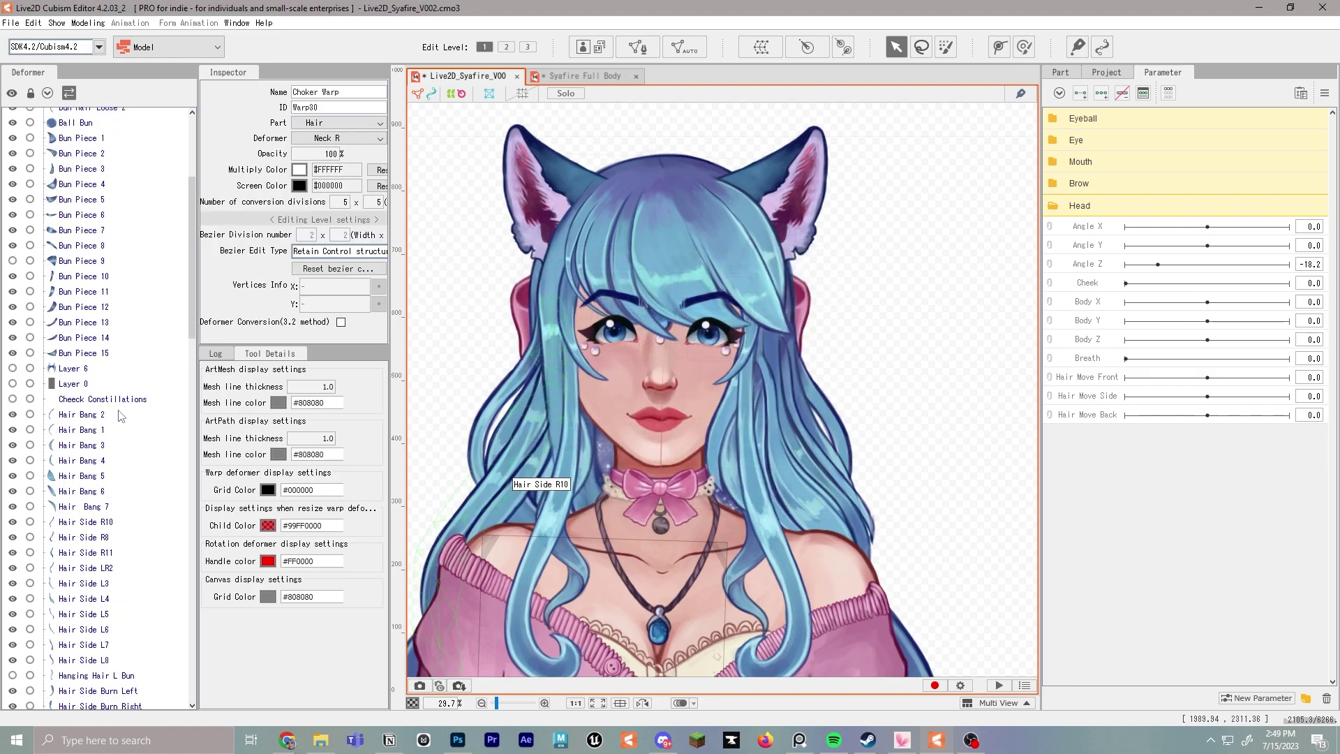
scroll(120, 416, down, 3)
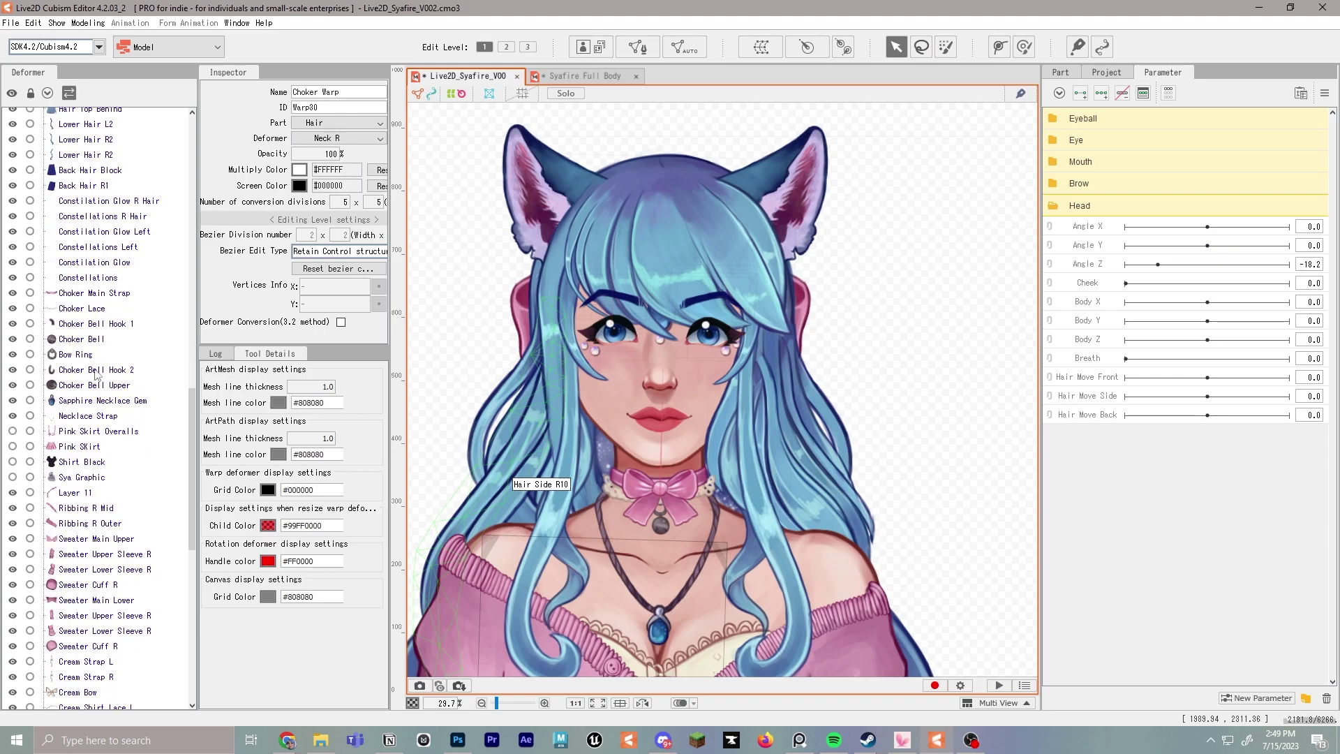
click(93, 293)
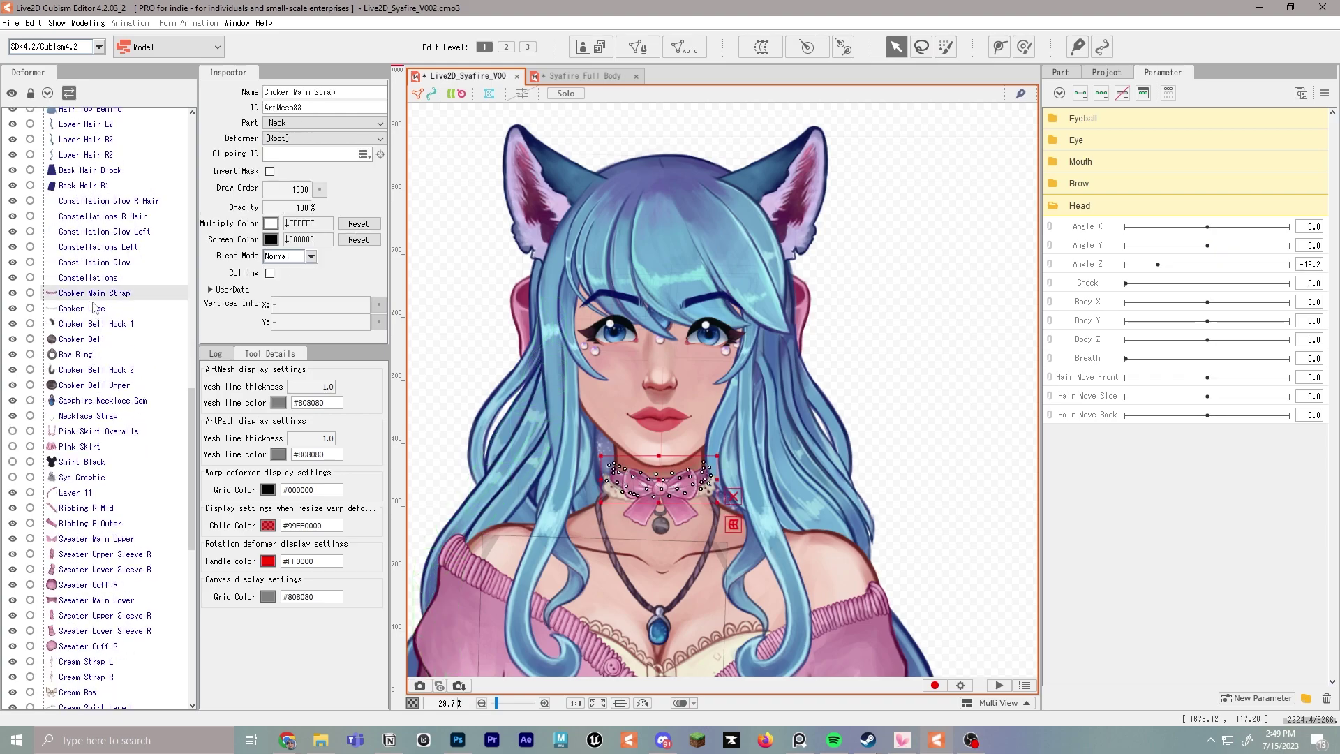
shift+click(120, 386)
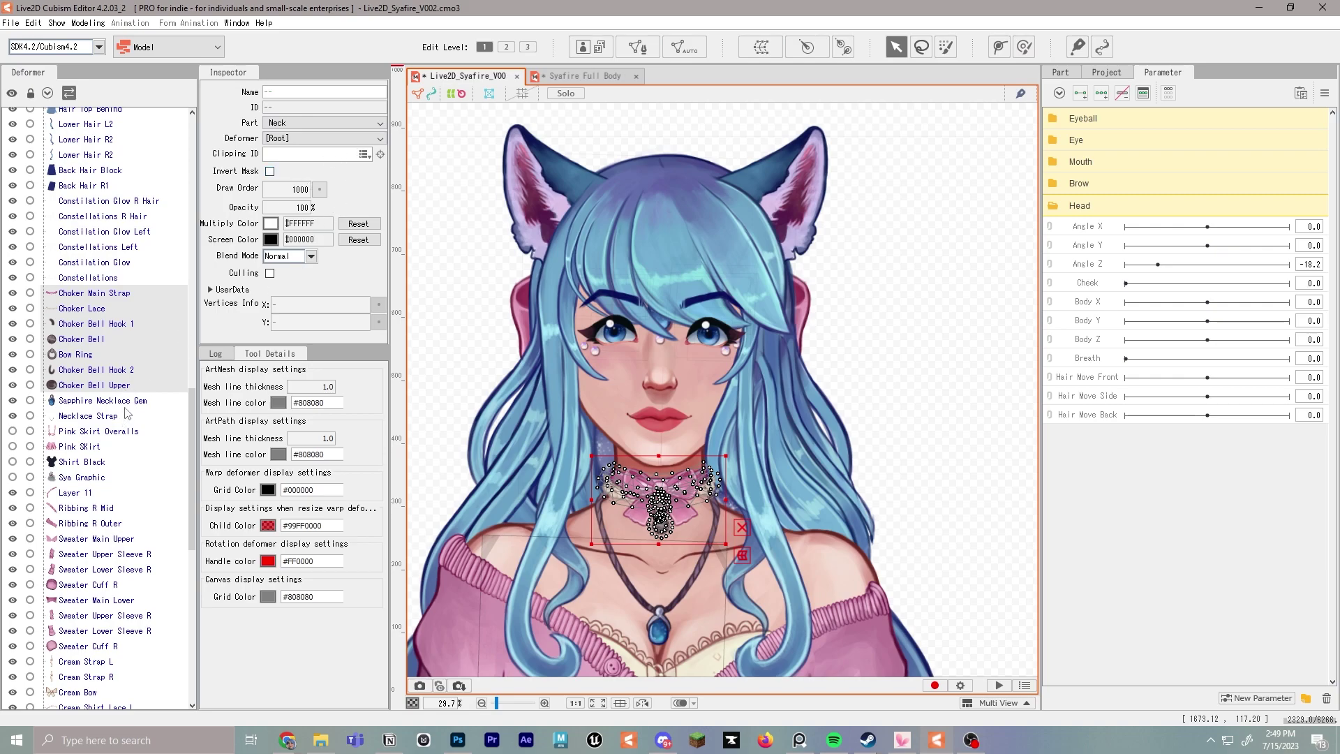
click(315, 139)
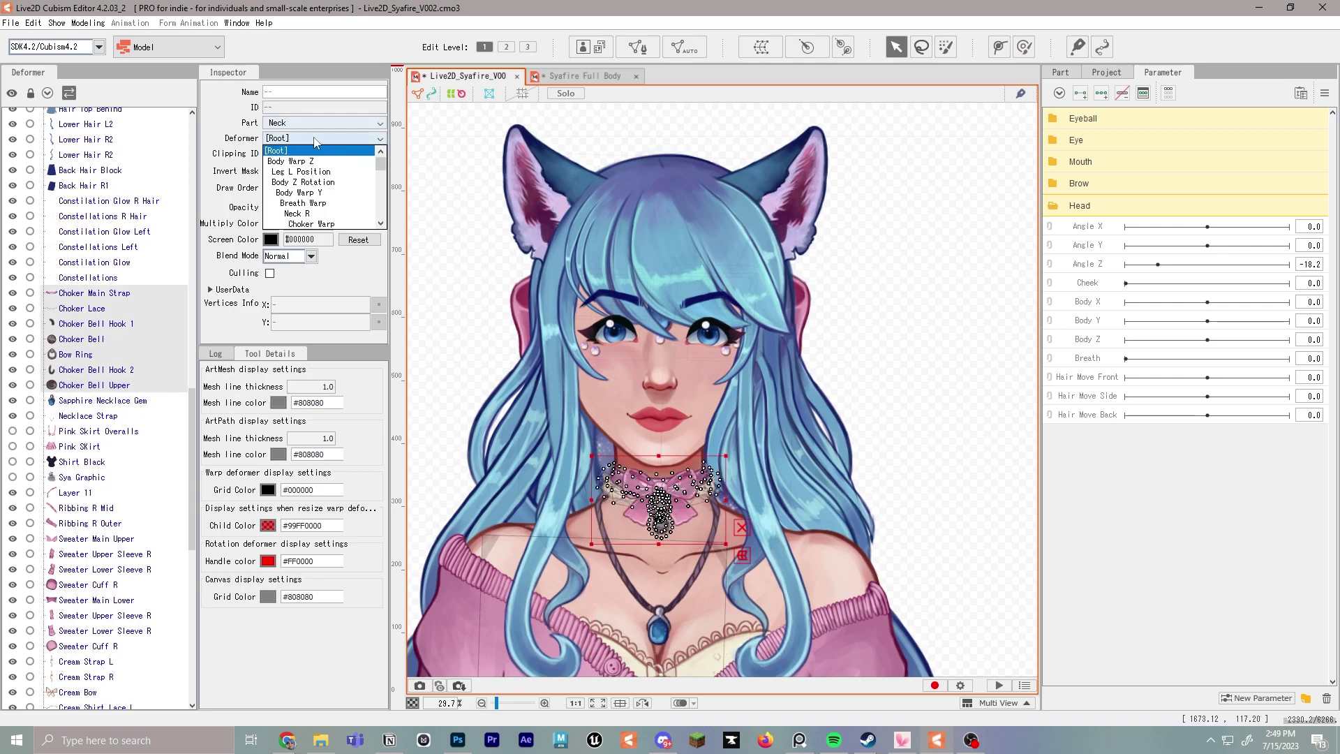
scroll(331, 213, down, 10)
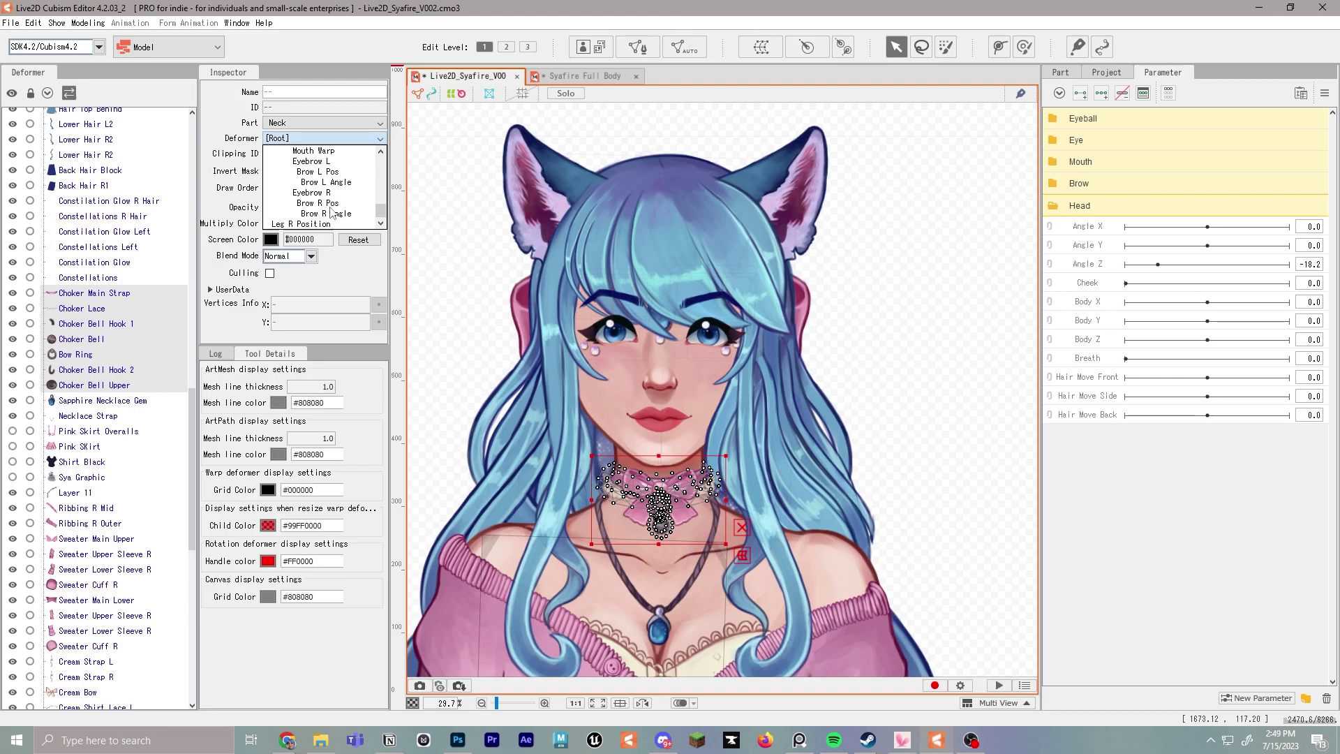
scroll(330, 208, up, 8)
click(325, 204)
Step: Create a warp deformer named Sapphire Necklace Warp as a child of Neck R
click(103, 192)
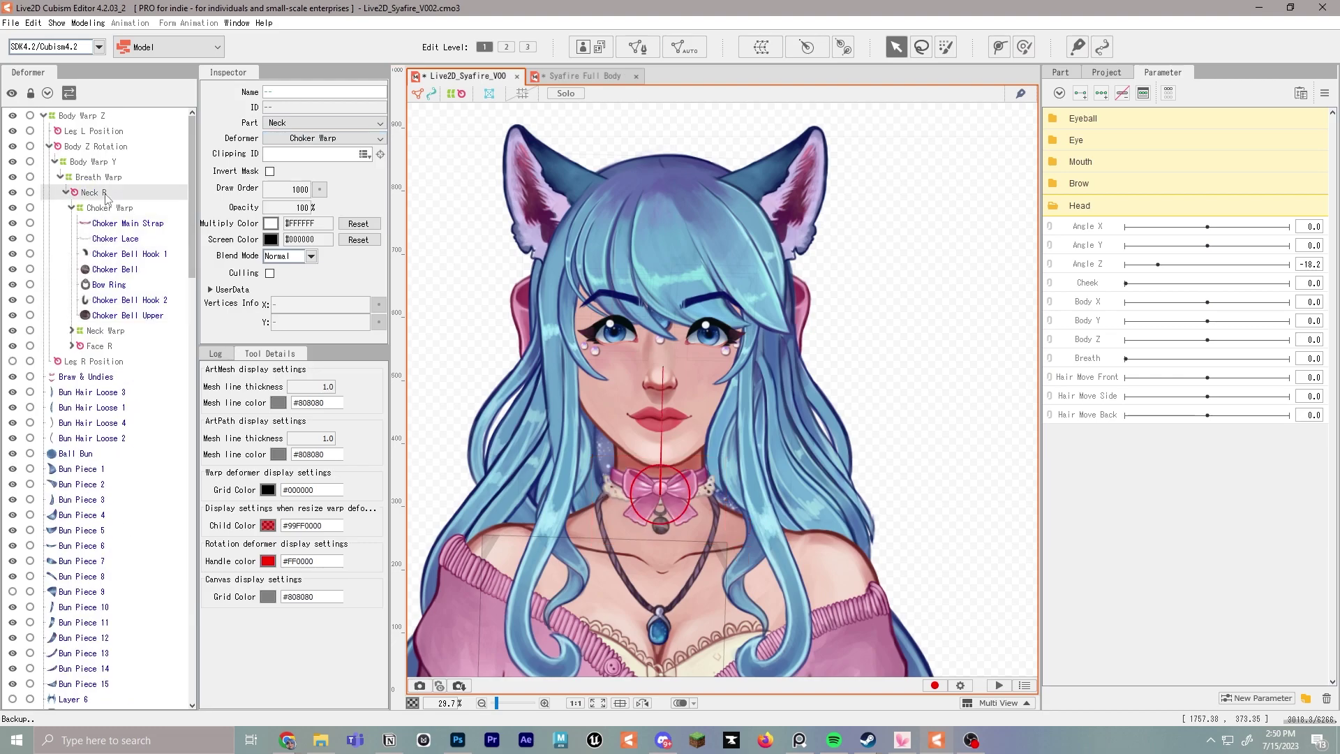
click(753, 51)
drag(704, 313, 465, 307)
text(Sapphire Necklace Wa)
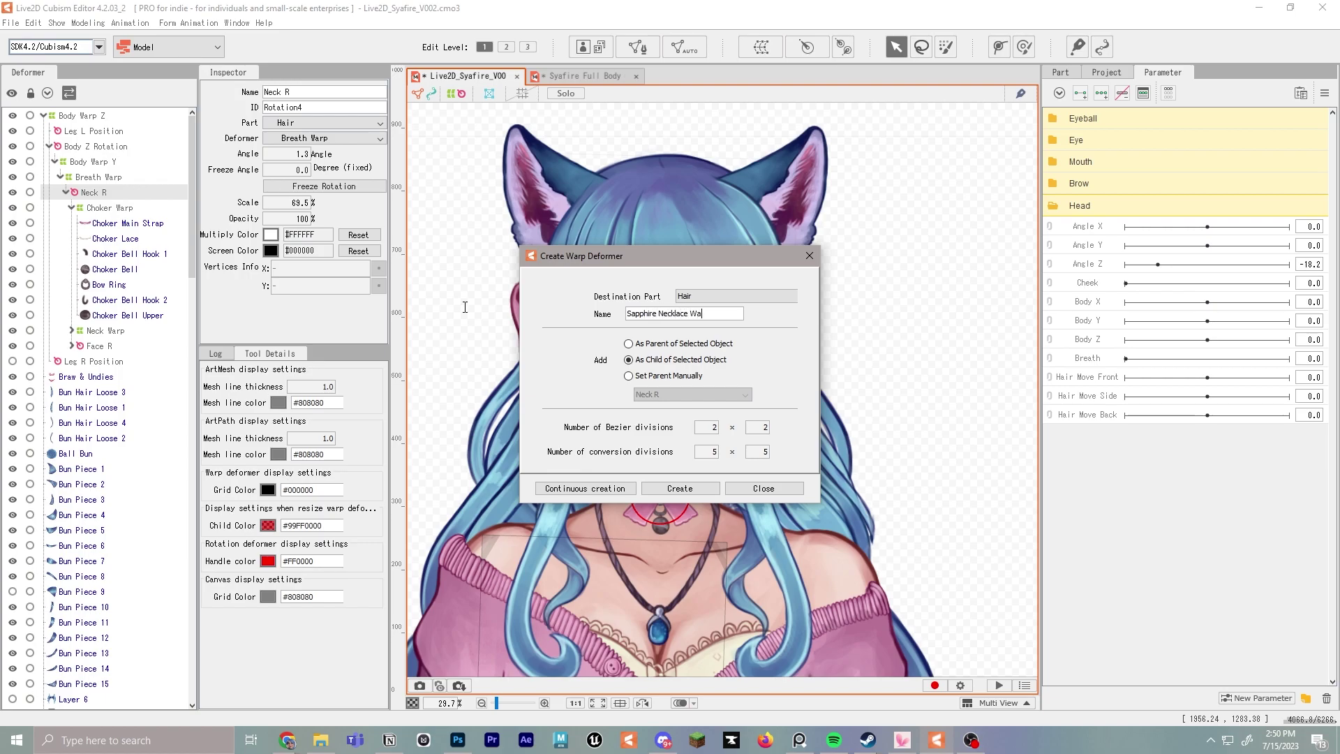
text(rp)
click(681, 489)
Step: Assign the Sapphire Necklace Gem and Necklace Strap art meshes to the Sapphire Necklace Warp deformer
scroll(140, 399, down, 10)
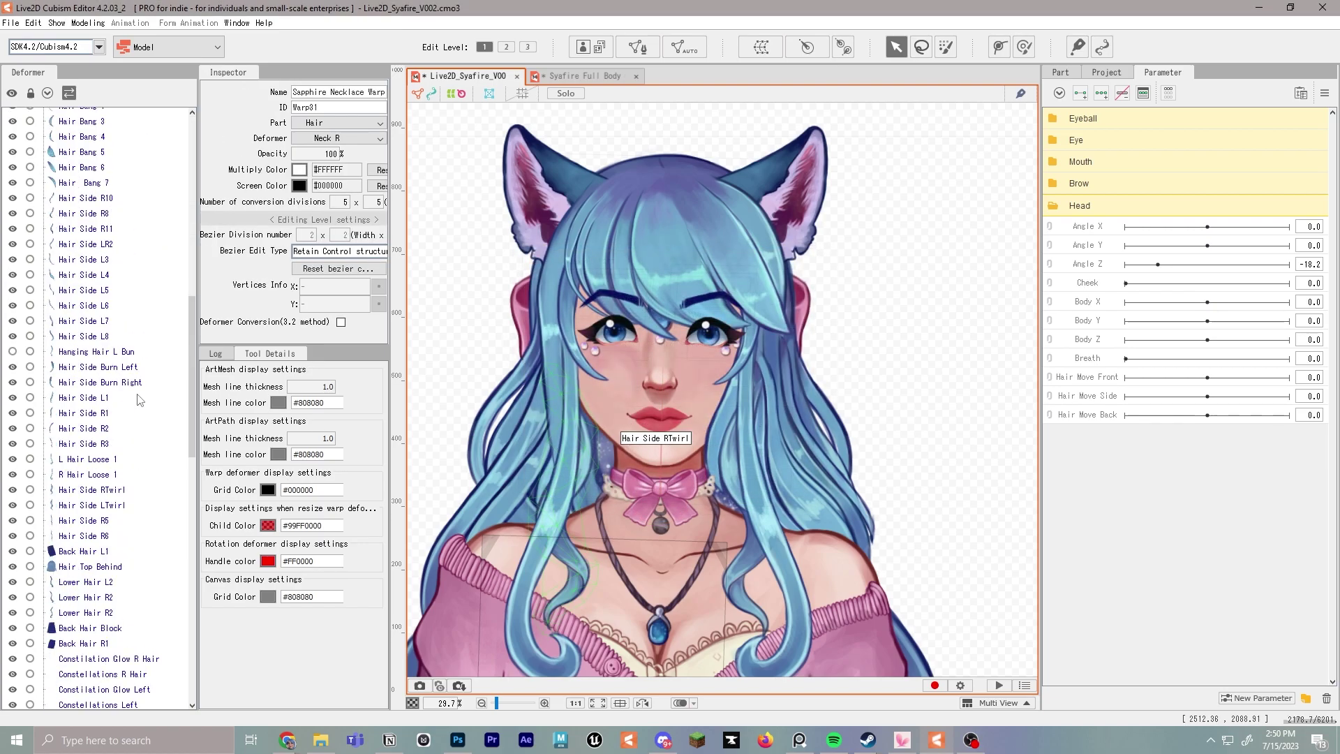
scroll(139, 399, down, 15)
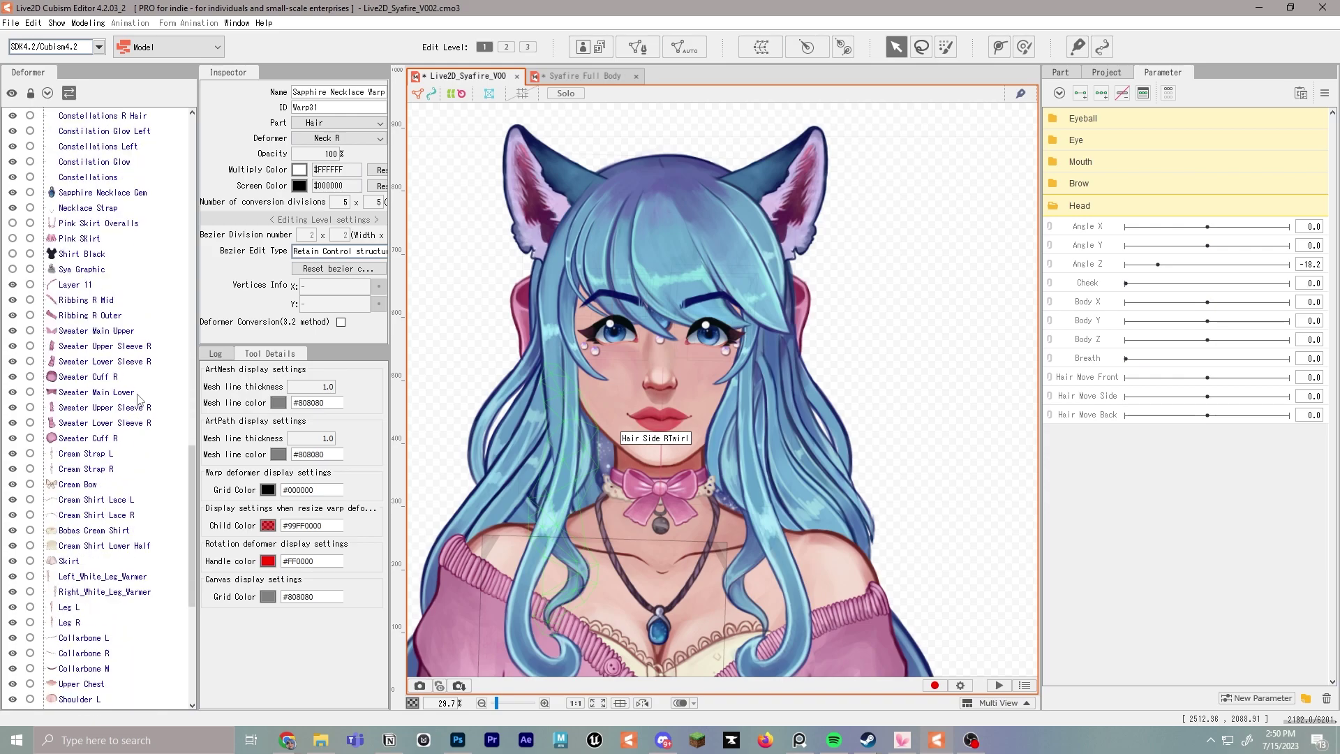
scroll(133, 401, up, 8)
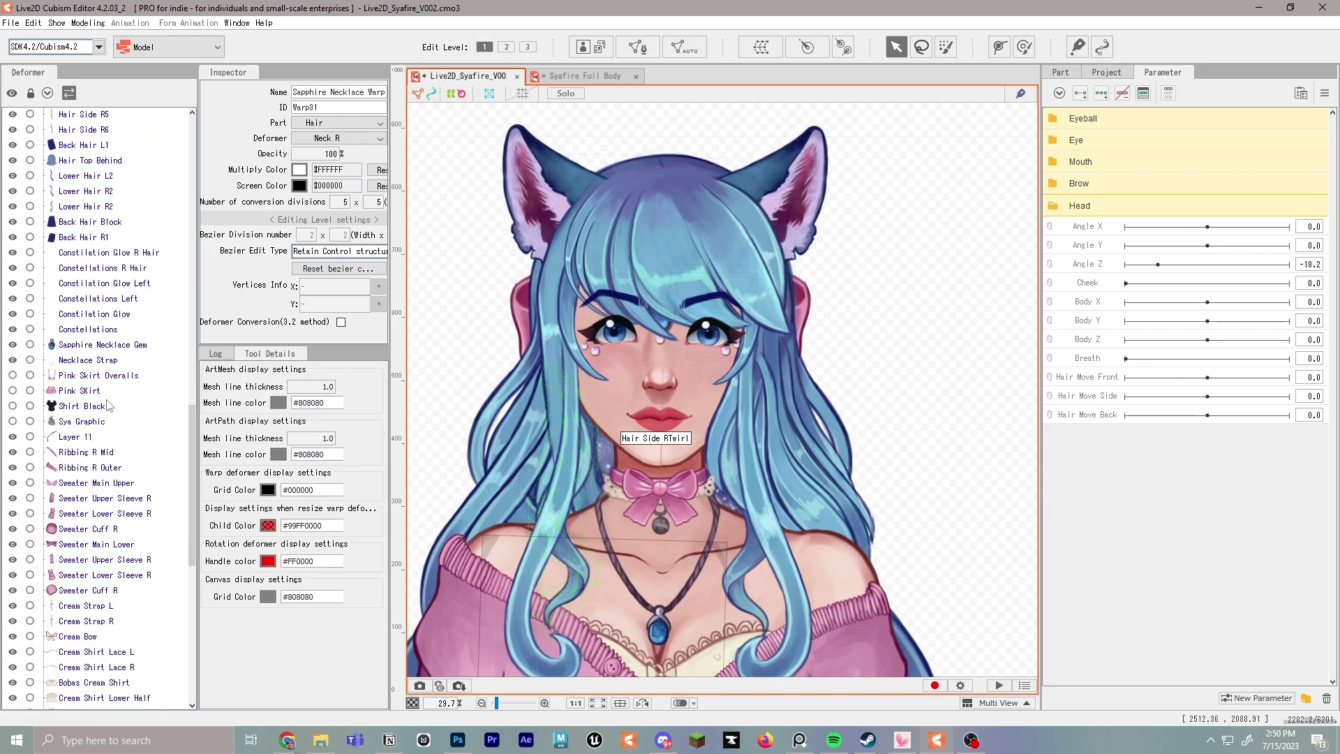
click(105, 344)
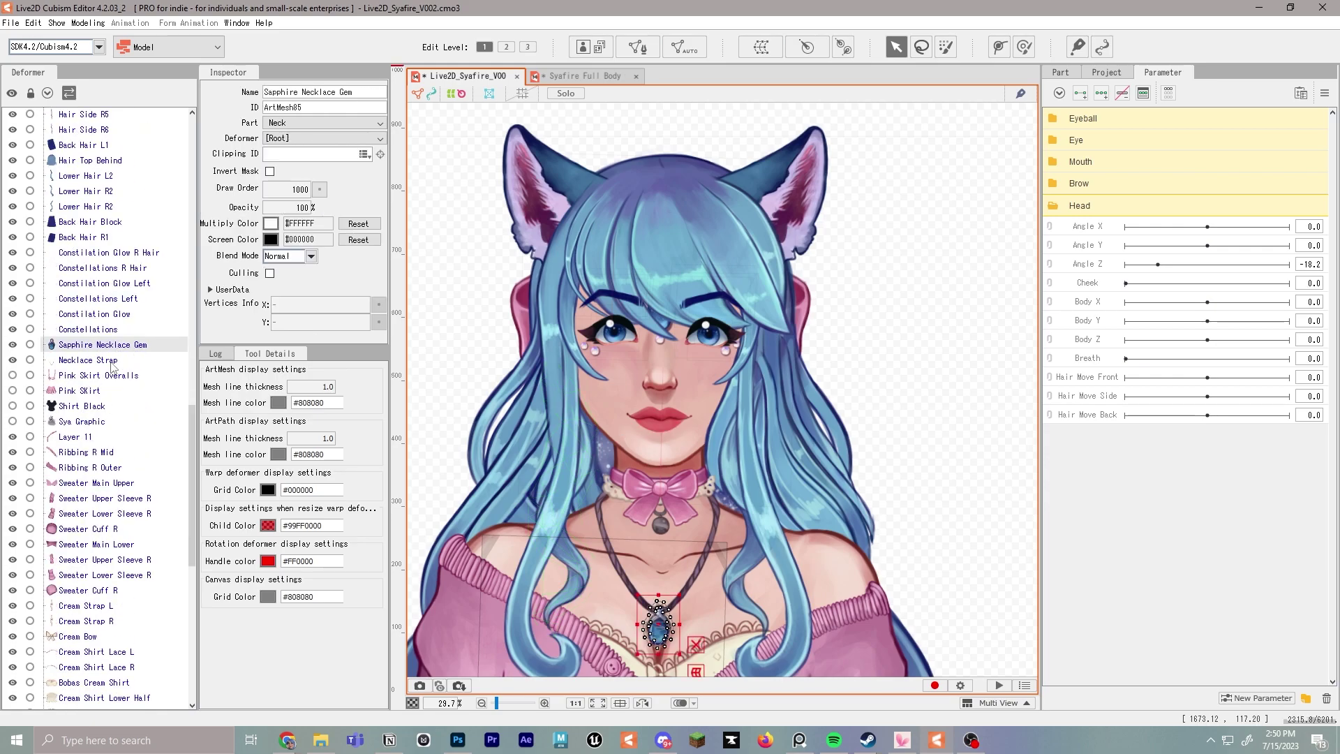
ctrl+click(111, 360)
click(356, 139)
scroll(335, 187, down, 2)
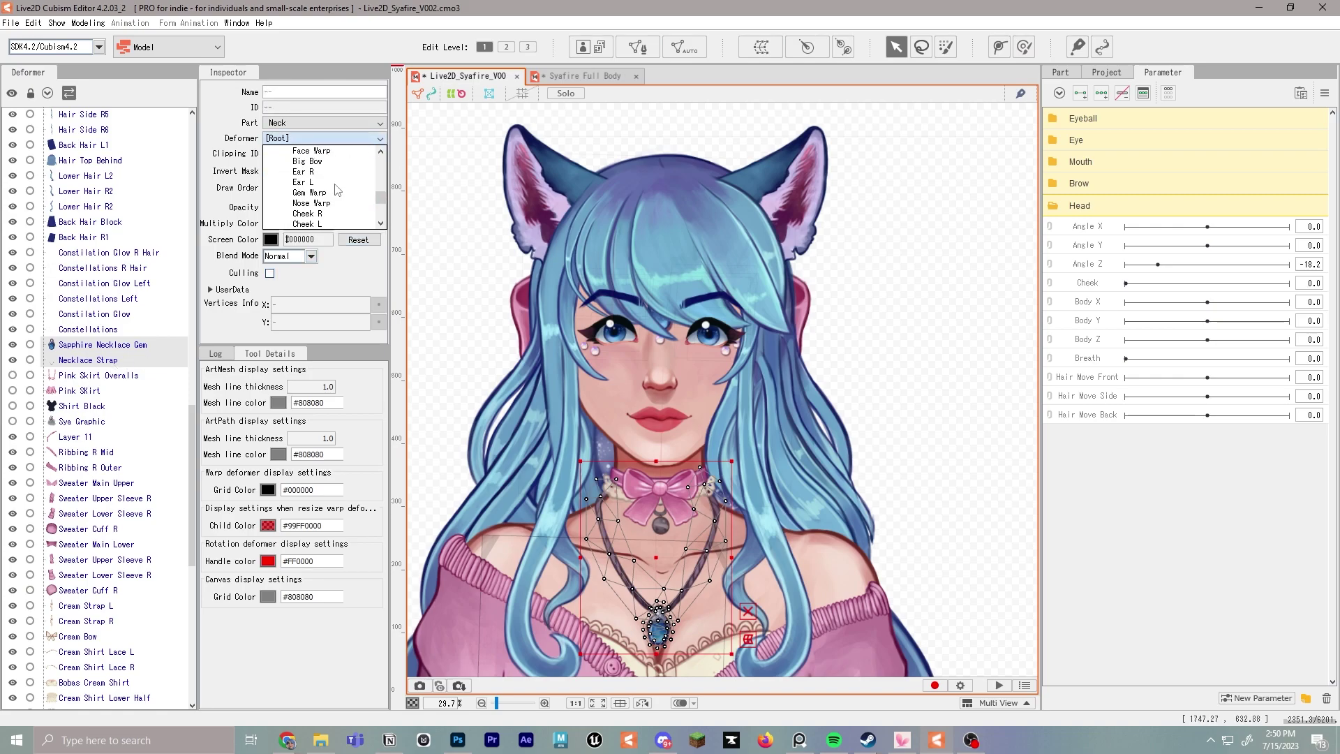
scroll(335, 189, down, 5)
click(317, 212)
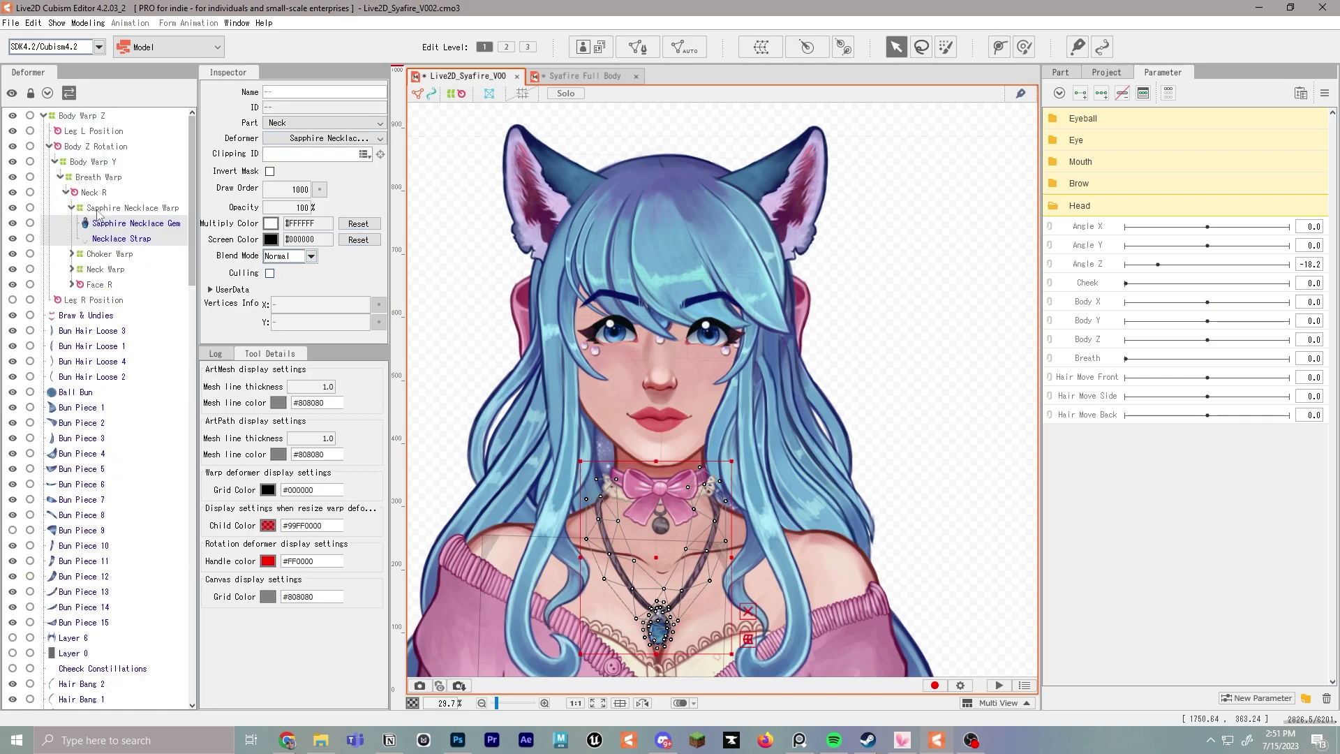
Step: Create a warp deformer named Hair Bangs Warp as a child of Face R
click(98, 209)
click(73, 208)
click(101, 195)
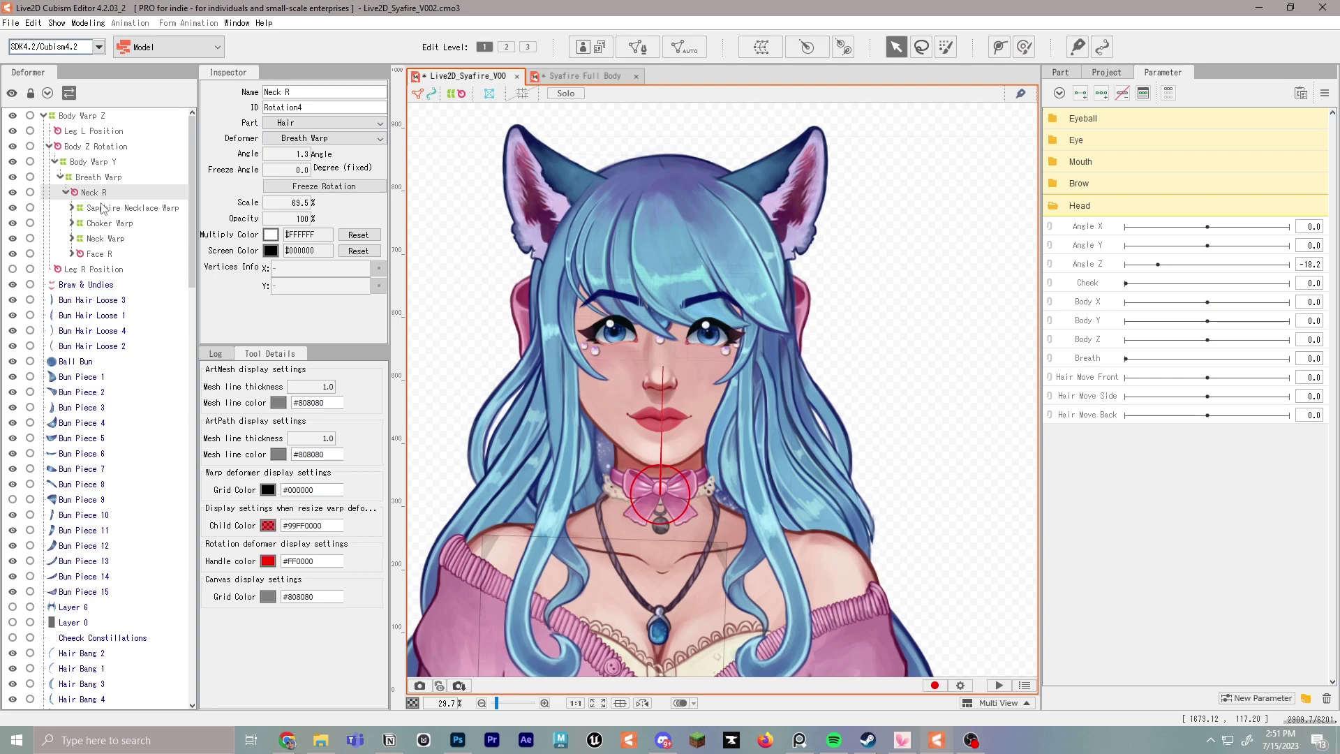
click(66, 194)
click(66, 193)
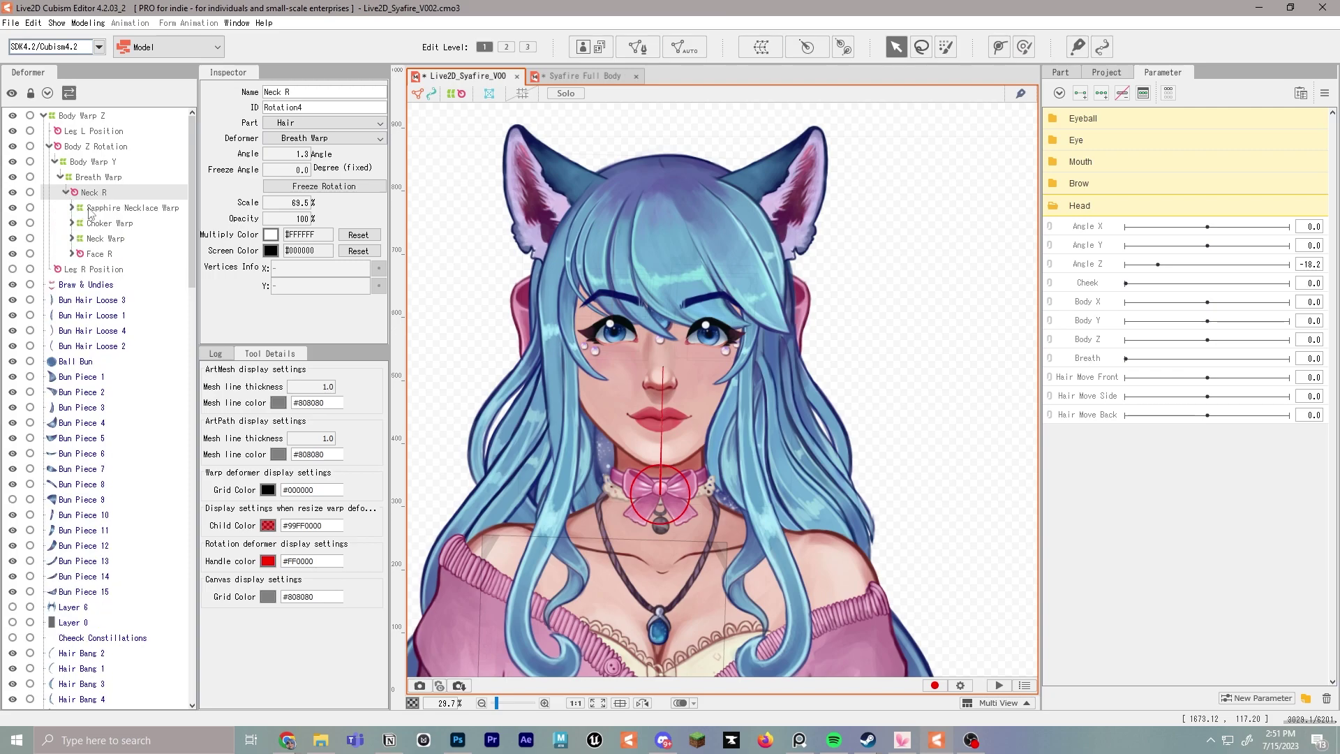
click(71, 254)
click(109, 255)
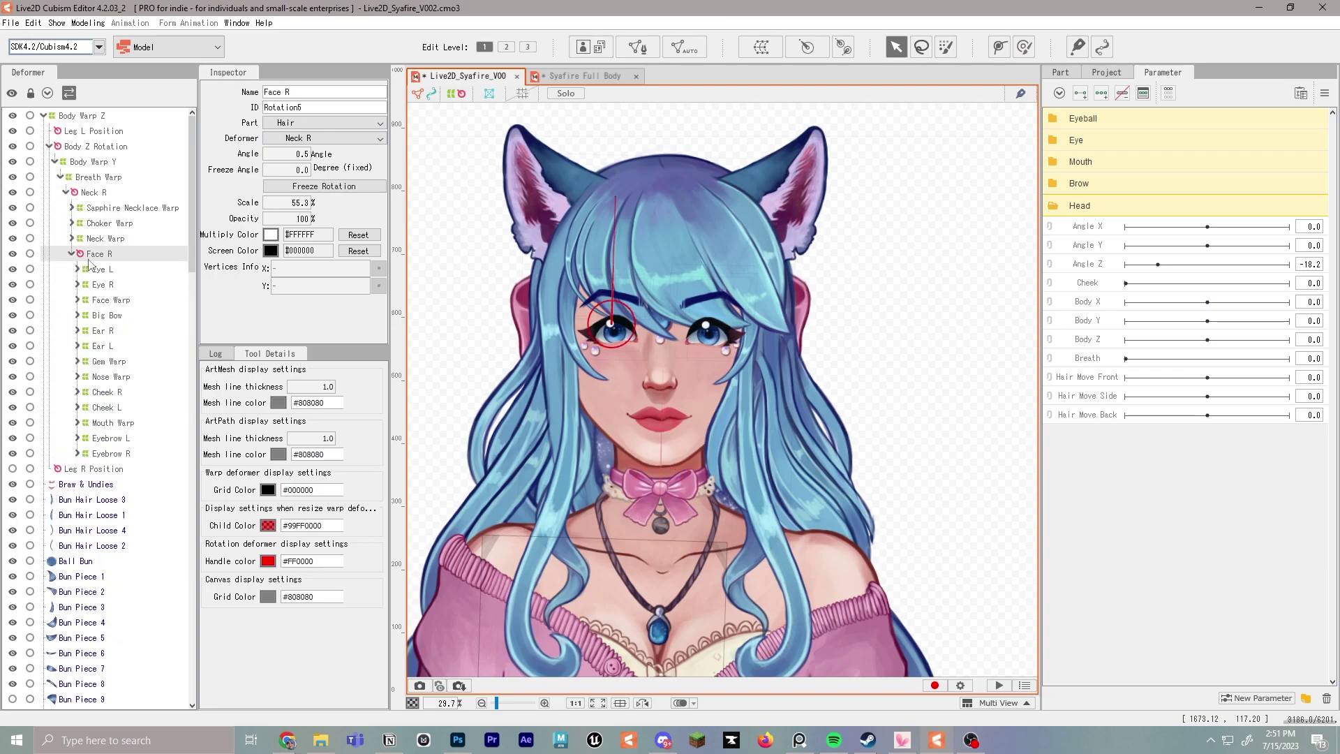
click(761, 48)
text(H)
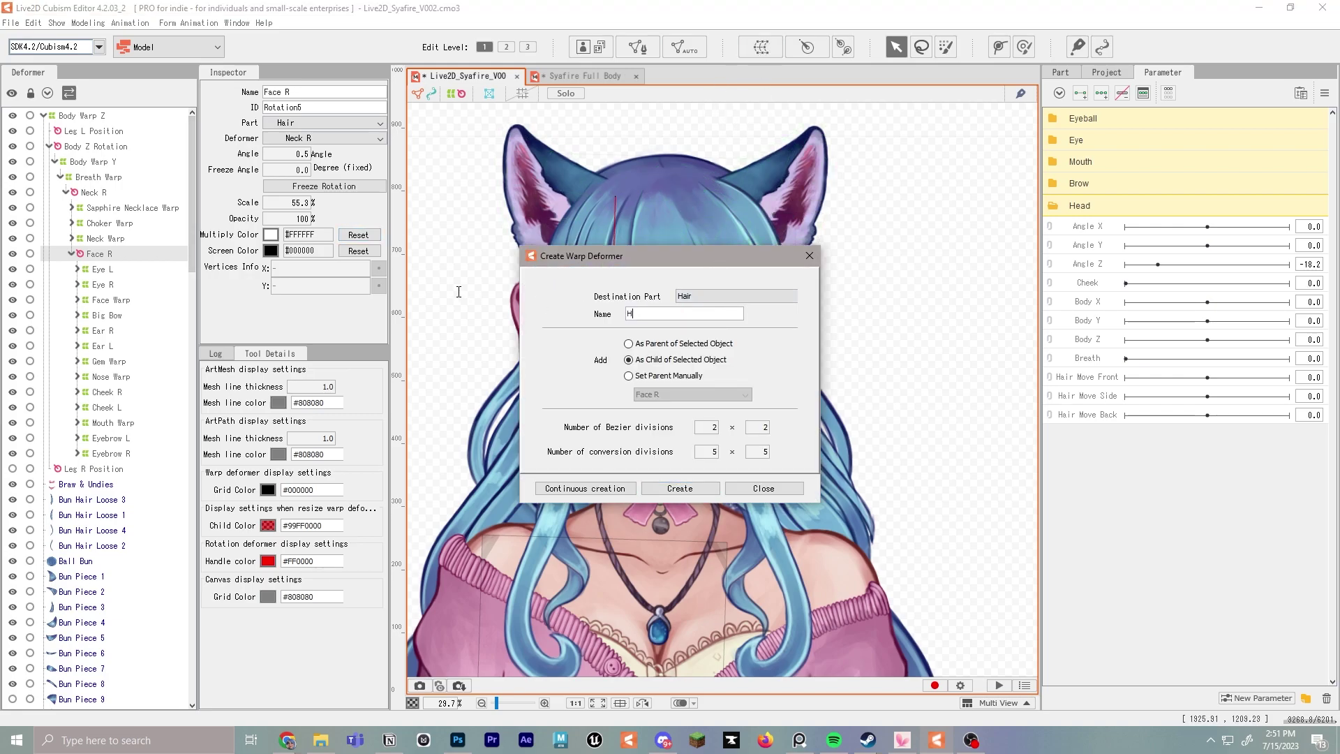
text(air Bangs Warp)
click(695, 491)
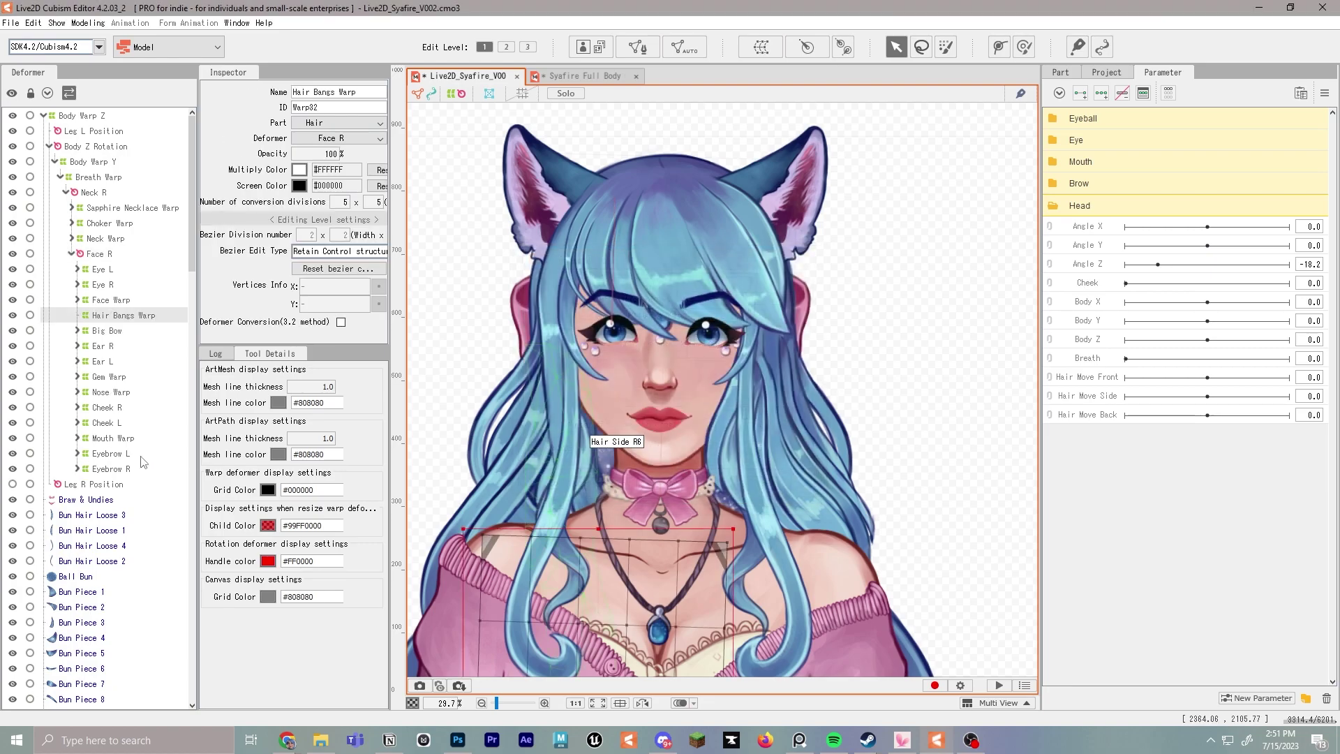
Step: Assign the art meshes from Hair Bang 2 through Hair Bang 7 to the Hair Bangs Warp deformer
scroll(113, 458, down, 5)
scroll(113, 457, down, 5)
click(81, 421)
shift+click(108, 513)
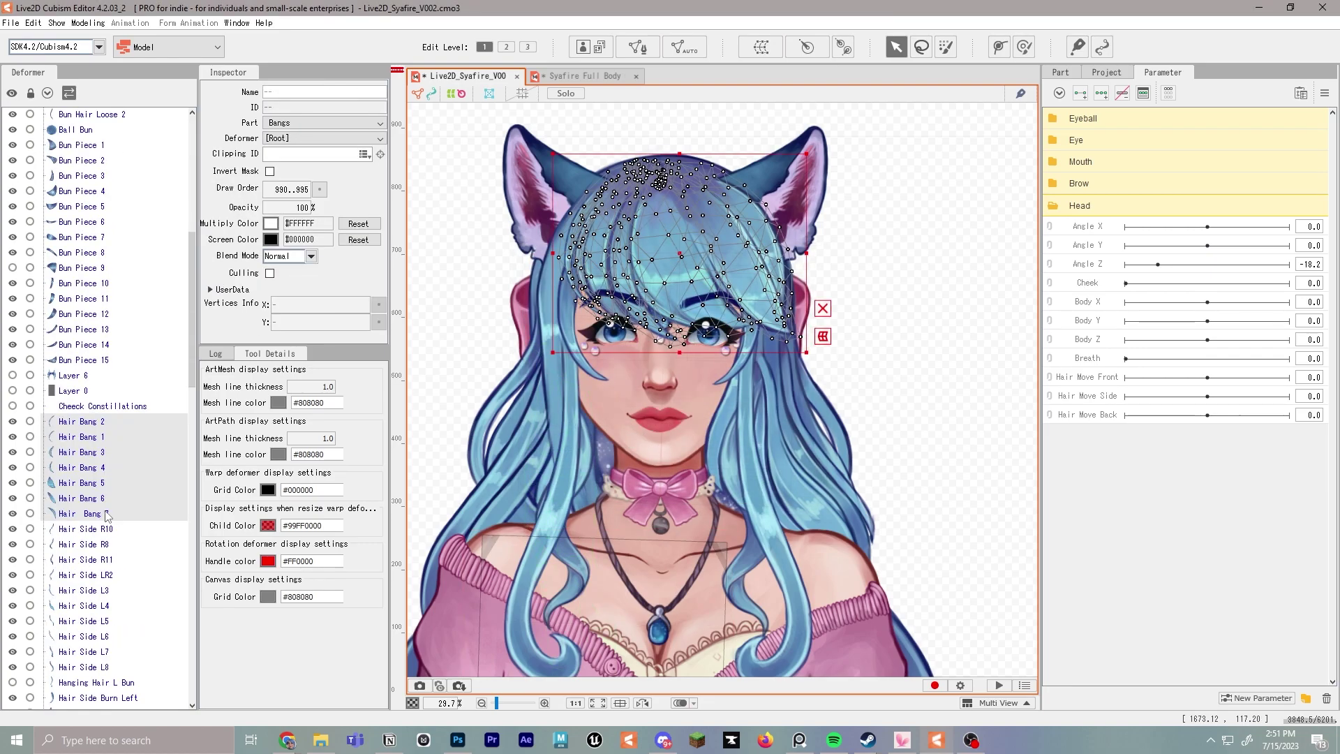
click(325, 138)
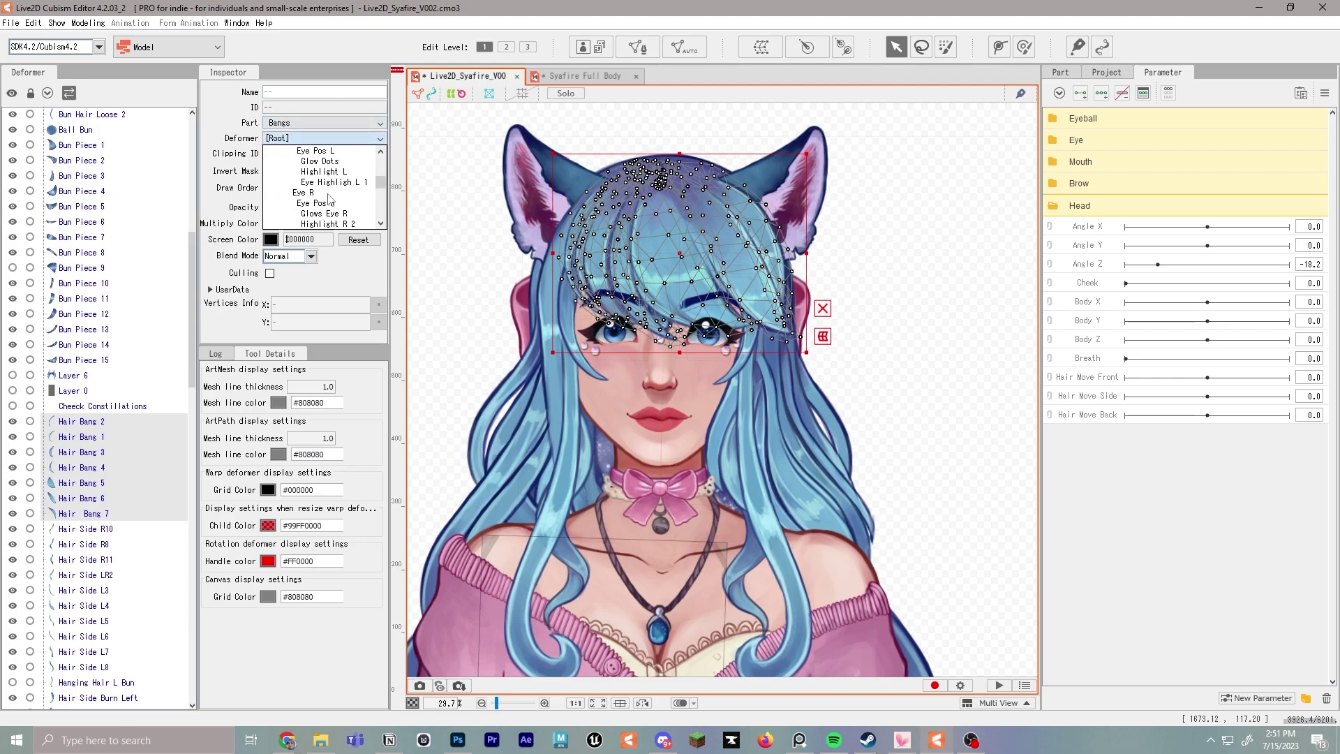
scroll(335, 199, down, 2)
scroll(335, 196, down, 6)
click(338, 161)
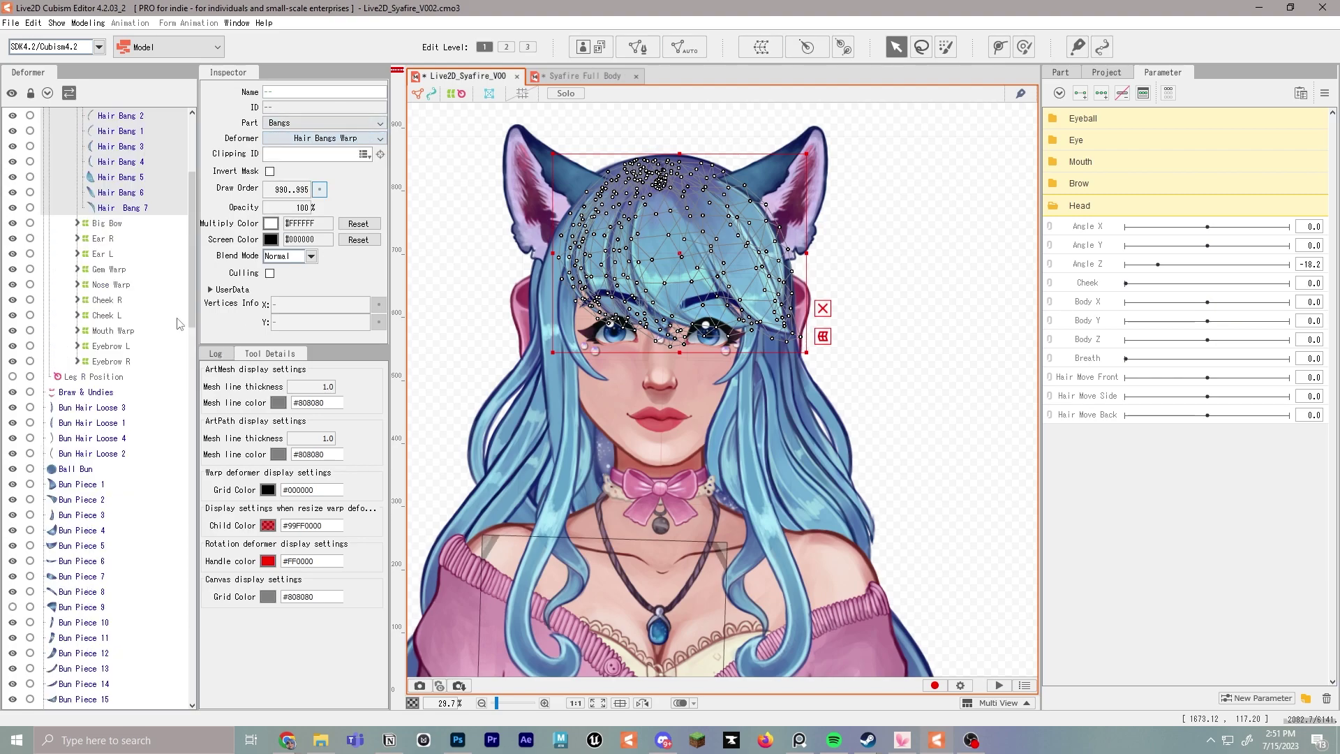
Step: Collapse the Hair Bangs Warp branch and create a warp deformer named Hair Side Warp as the parent of Face R
scroll(140, 323, up, 5)
click(77, 316)
click(97, 252)
scroll(120, 345, down, 4)
scroll(122, 347, down, 2)
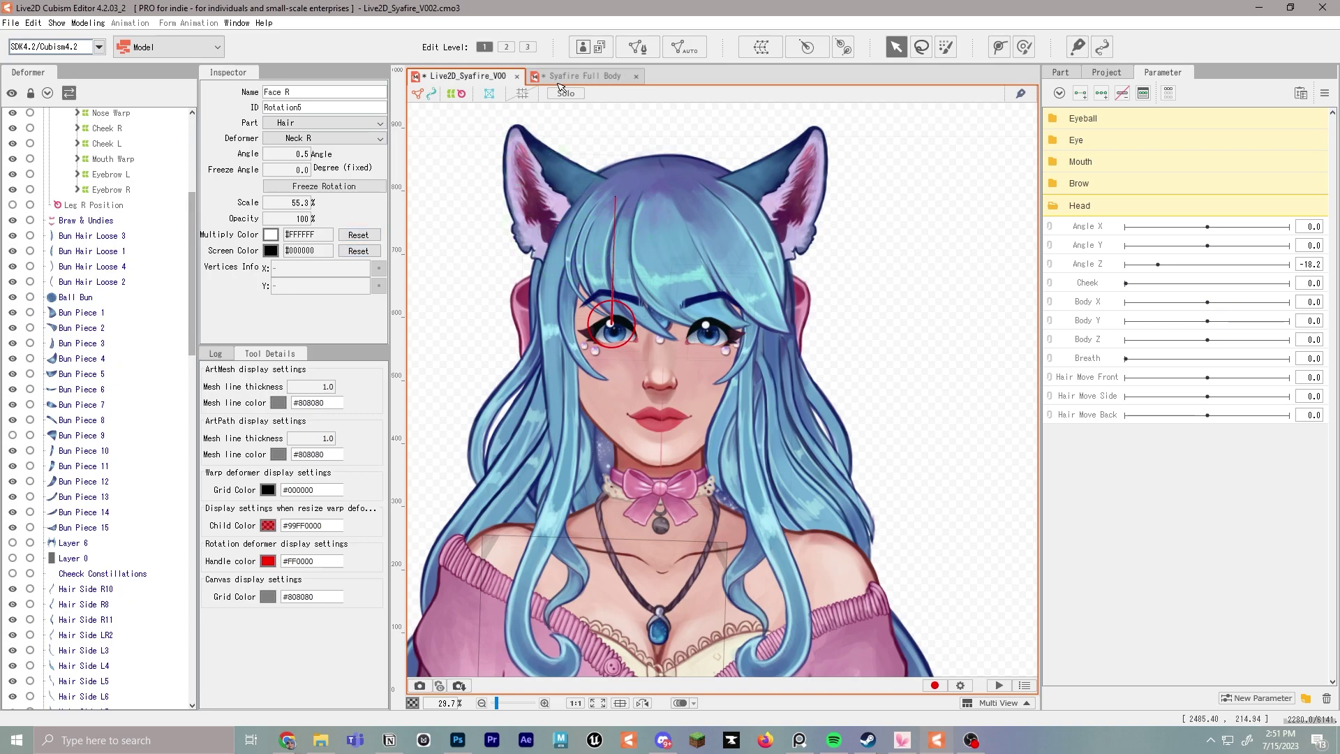
click(760, 47)
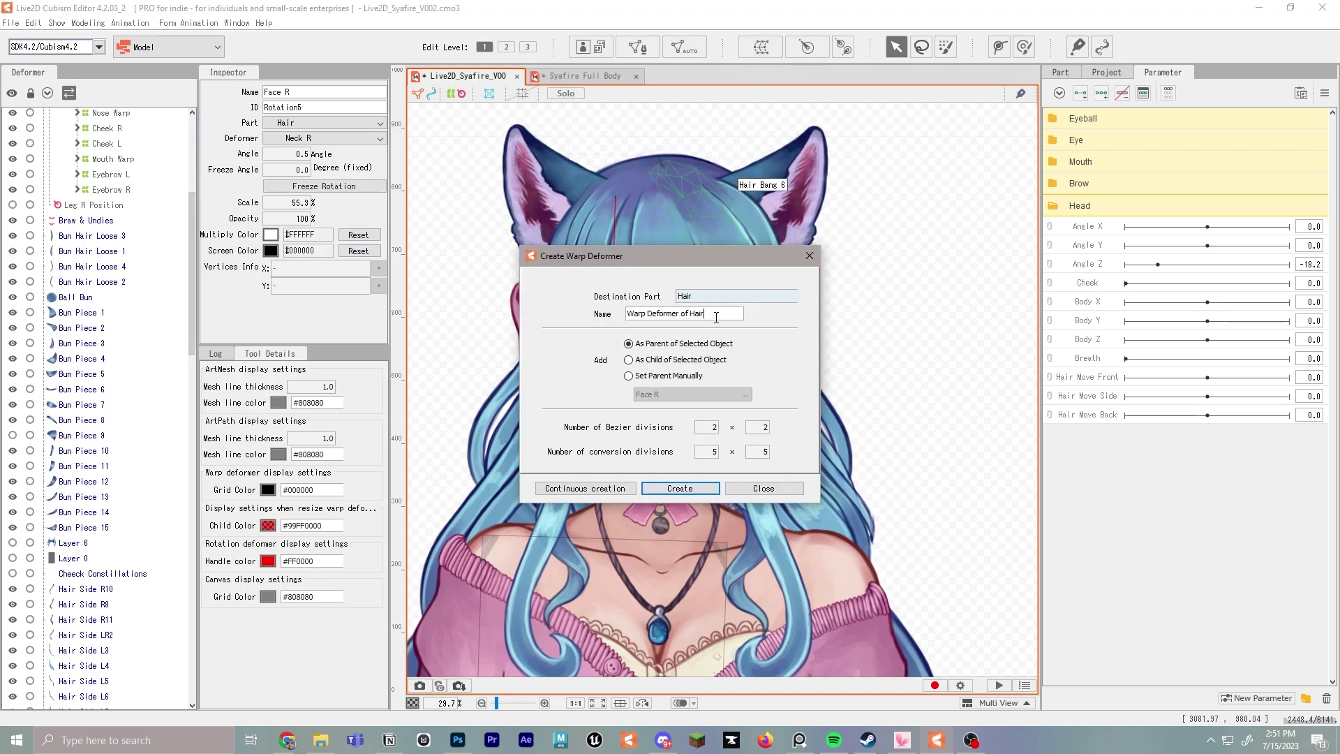
drag(717, 314, 456, 303)
text(Hair Side W)
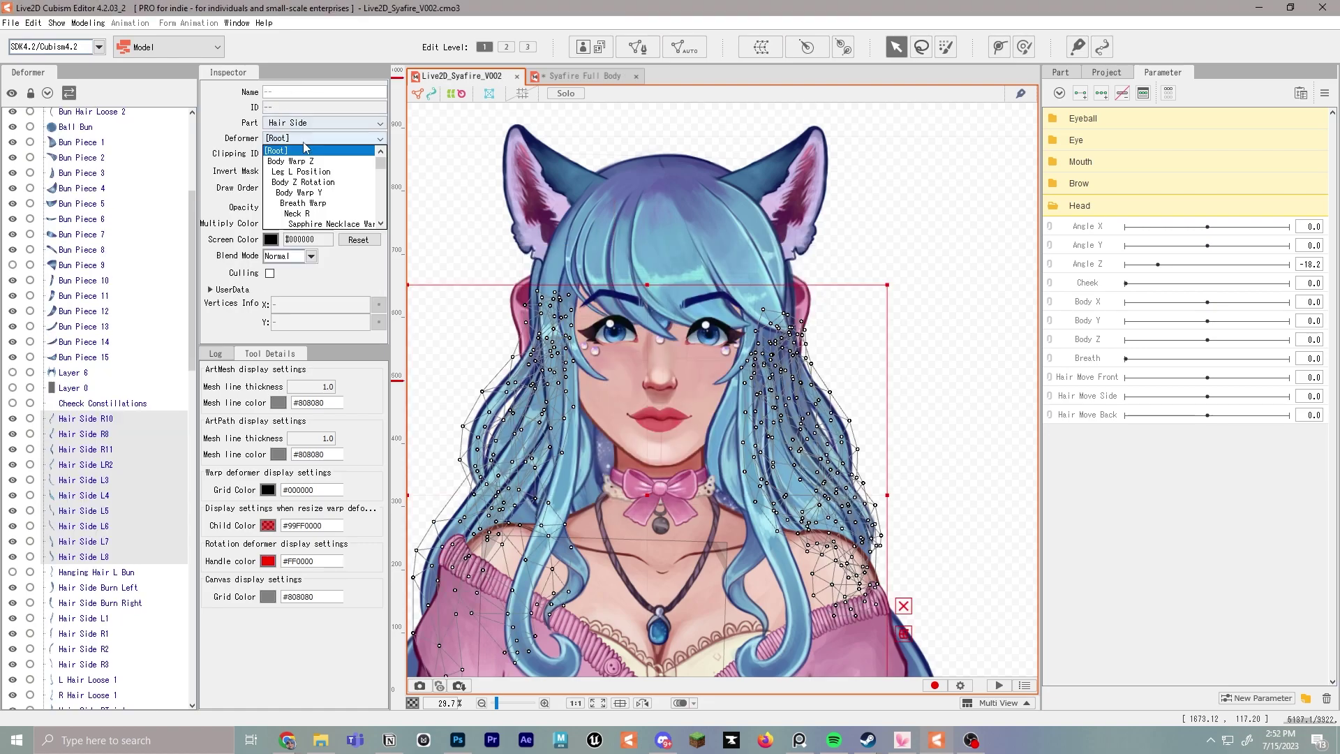
Step: Assign the art meshes from Hair Side R10 through Hair Side L8 to the Hair Side Warp deformer
scroll(339, 206, down, 6)
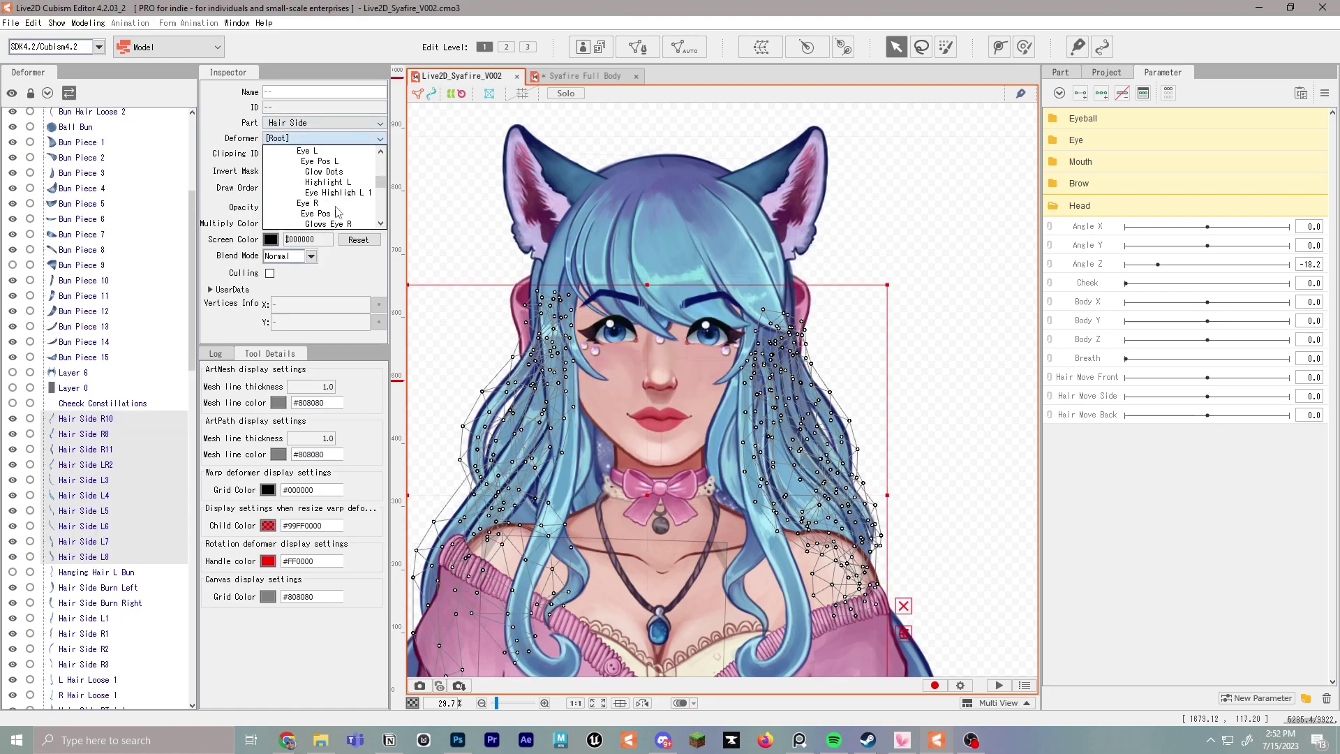
scroll(338, 206, down, 2)
click(322, 219)
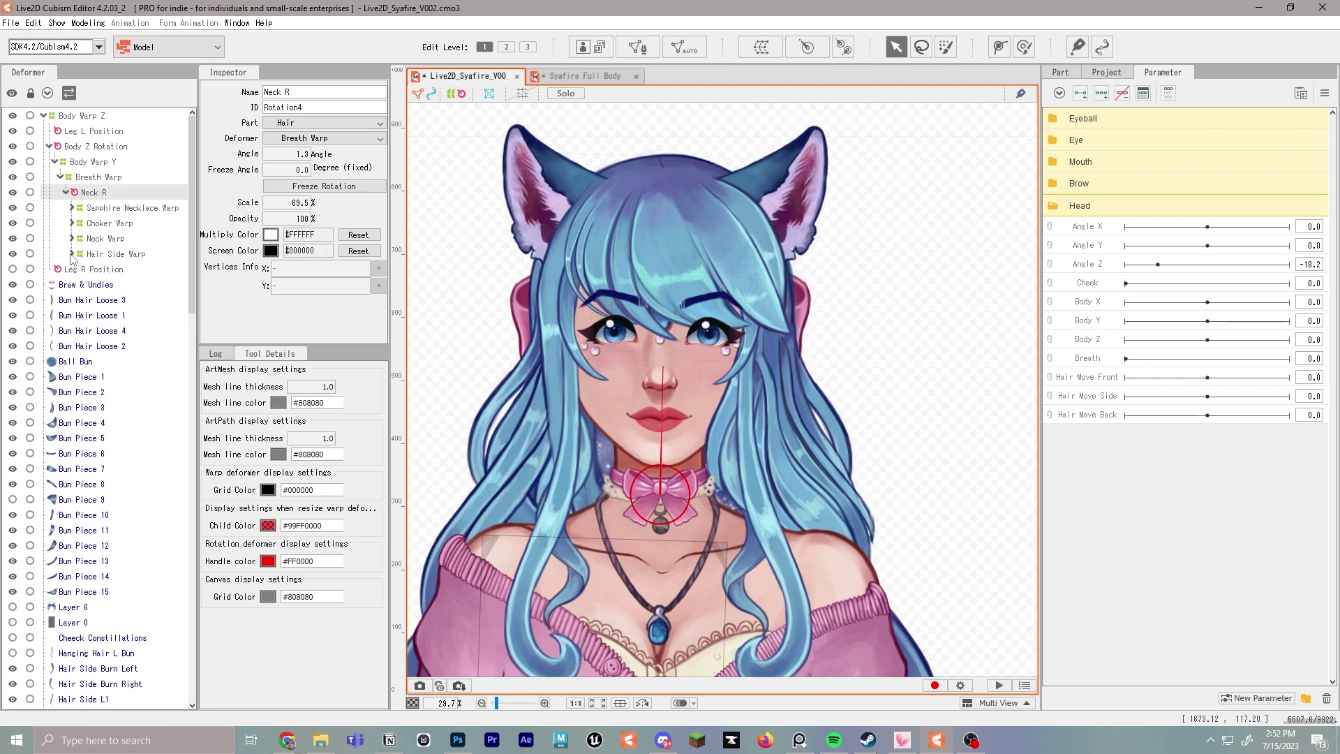
Step: Move the Face R deformer out of the Hair Side Warp branch, back directly under Neck R
click(71, 254)
click(108, 256)
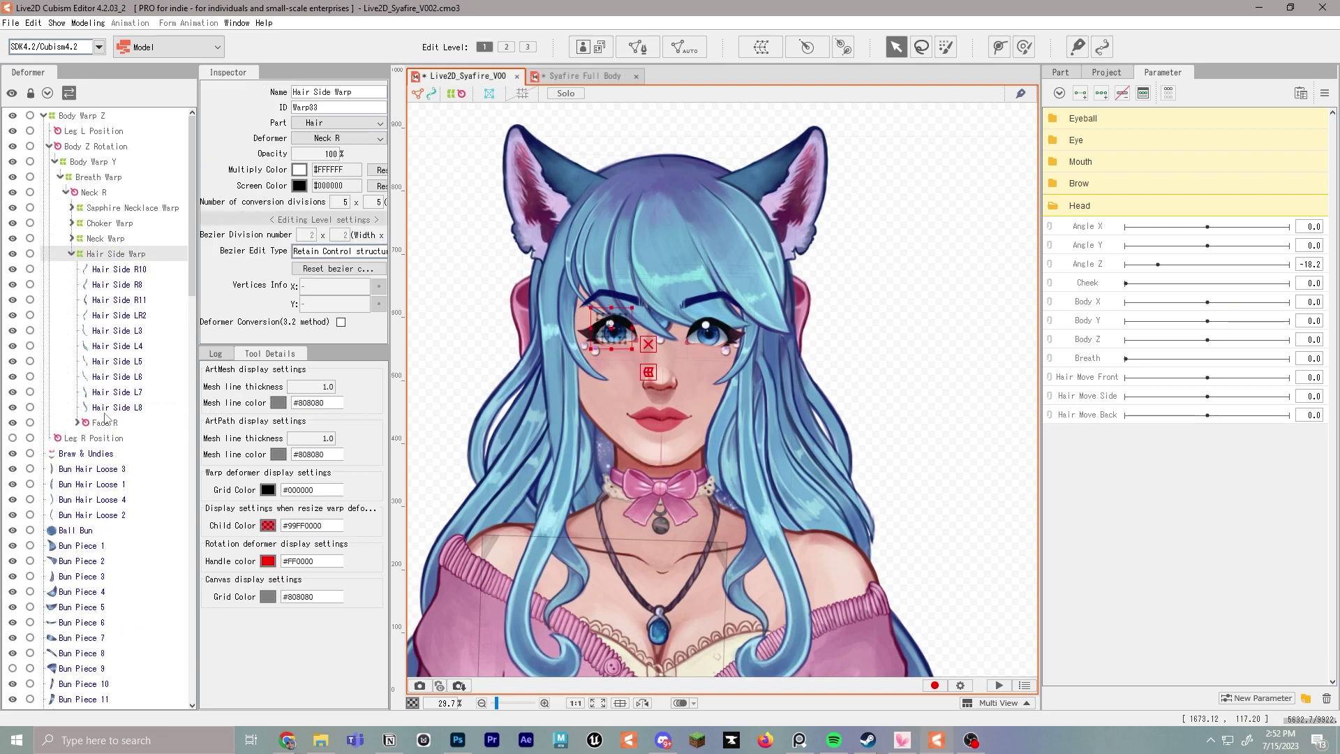
mouse_move(104, 424)
mouse_down()
mouse_move(104, 249)
mouse_move(96, 429)
mouse_up()
Step: Assign the art meshes from Hair Side Burn Left through Hair Side LTwirl to the Hair Side Warp deformer
scroll(97, 419, down, 10)
click(99, 401)
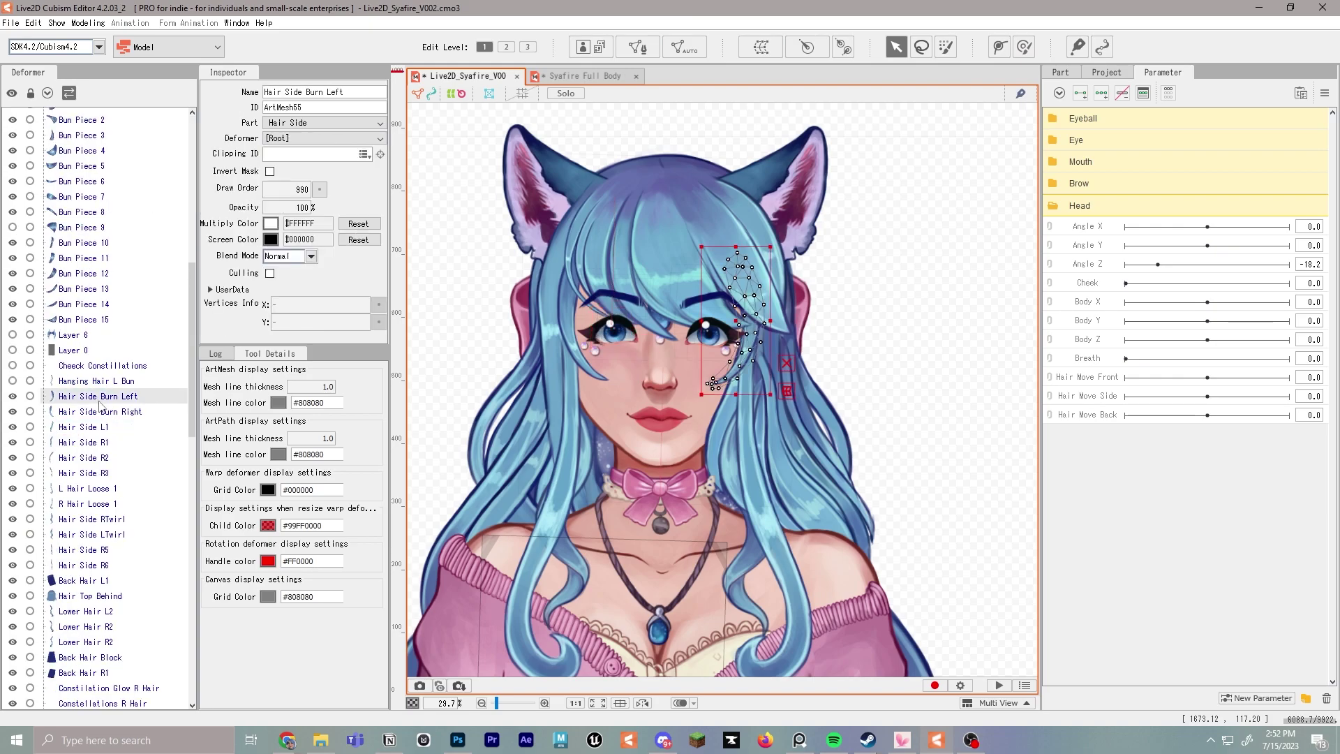
shift+click(96, 477)
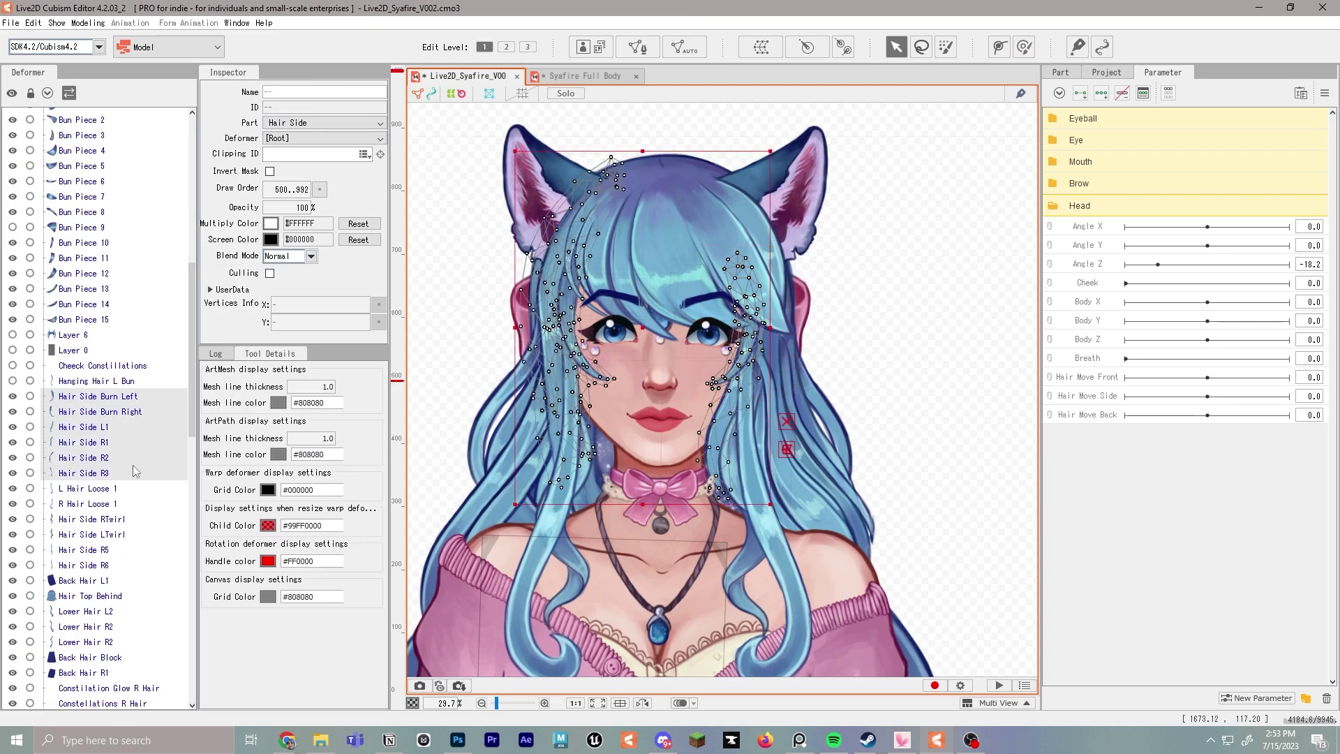
shift+click(109, 504)
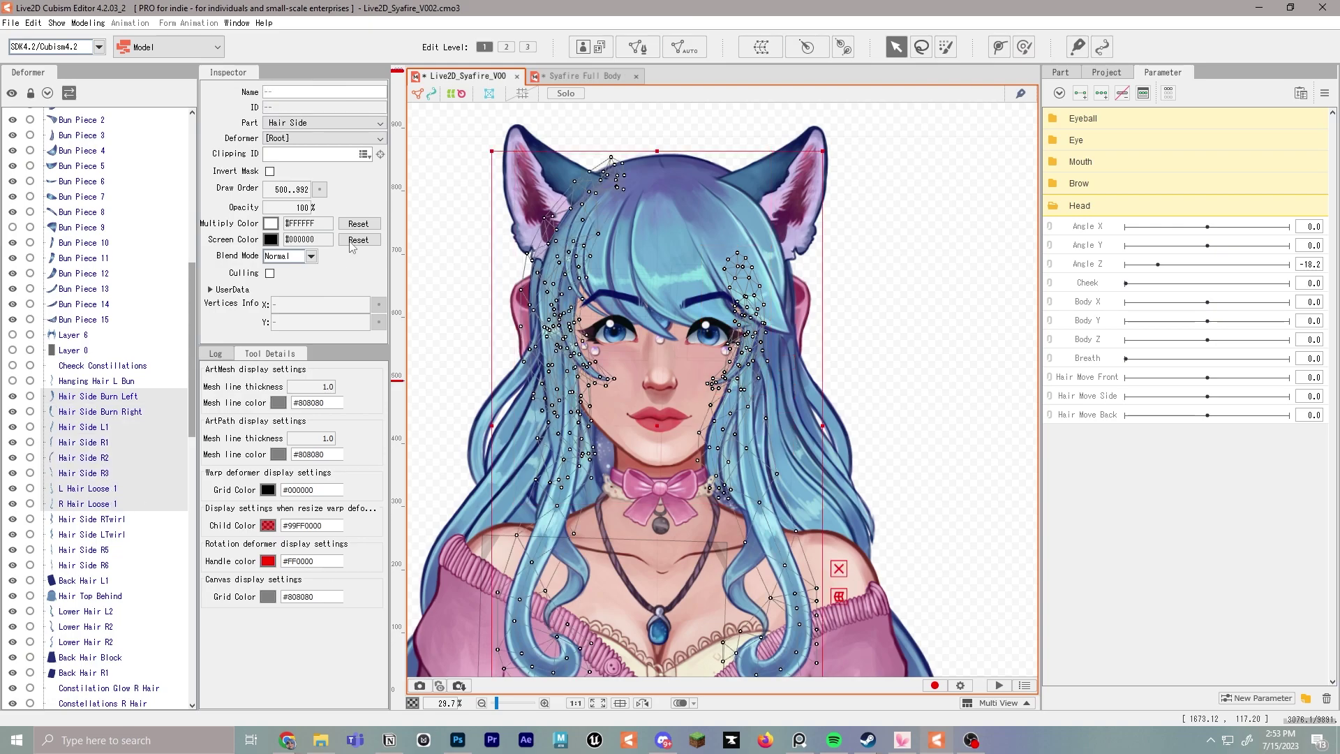
shift+click(126, 536)
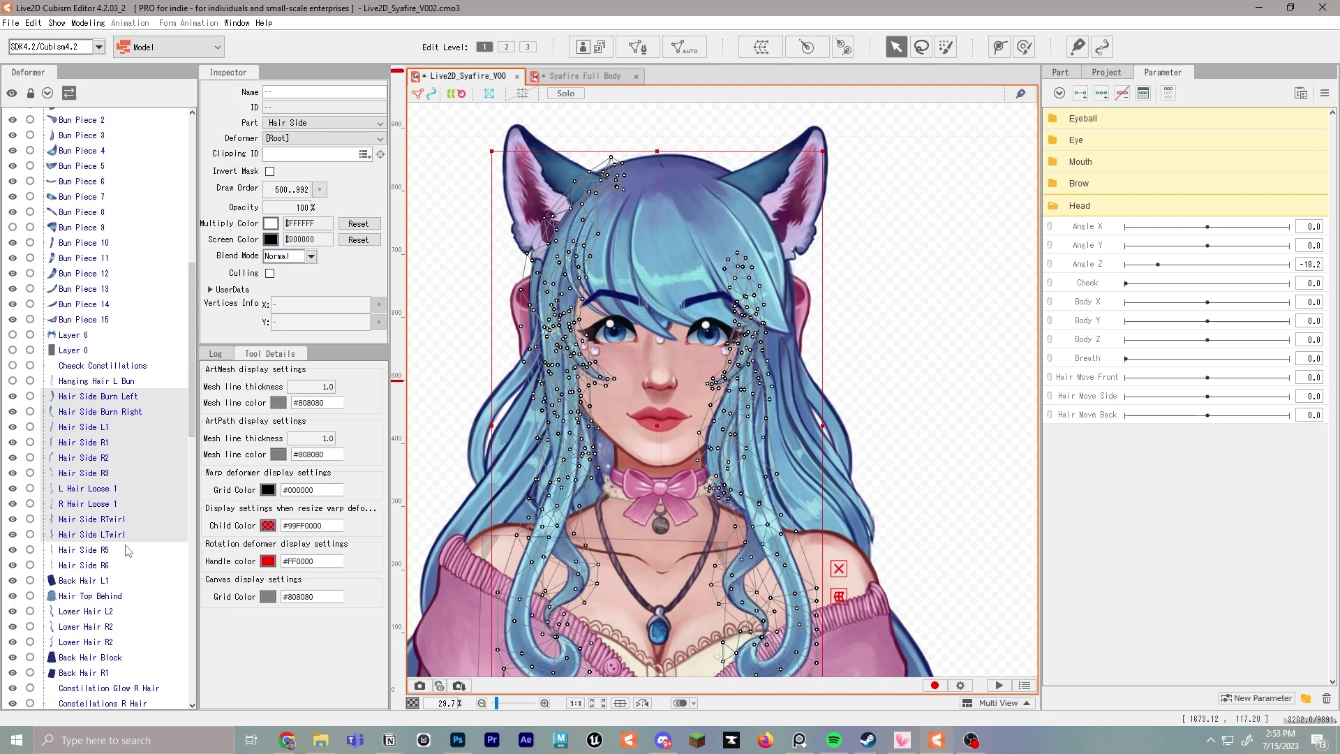
shift+click(104, 566)
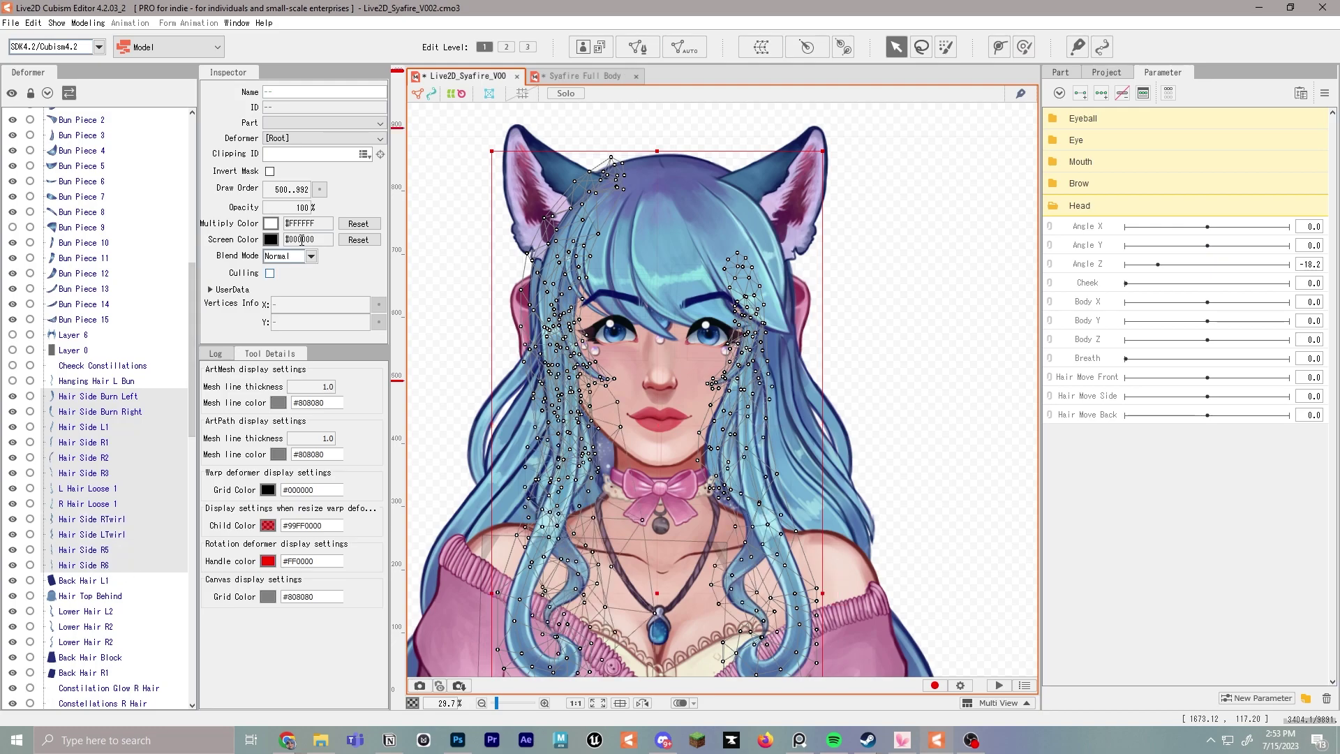
click(84, 549)
Step: Create a warp deformer named Back Hair Warp as a child of Face R
scroll(125, 417, up, 10)
click(98, 254)
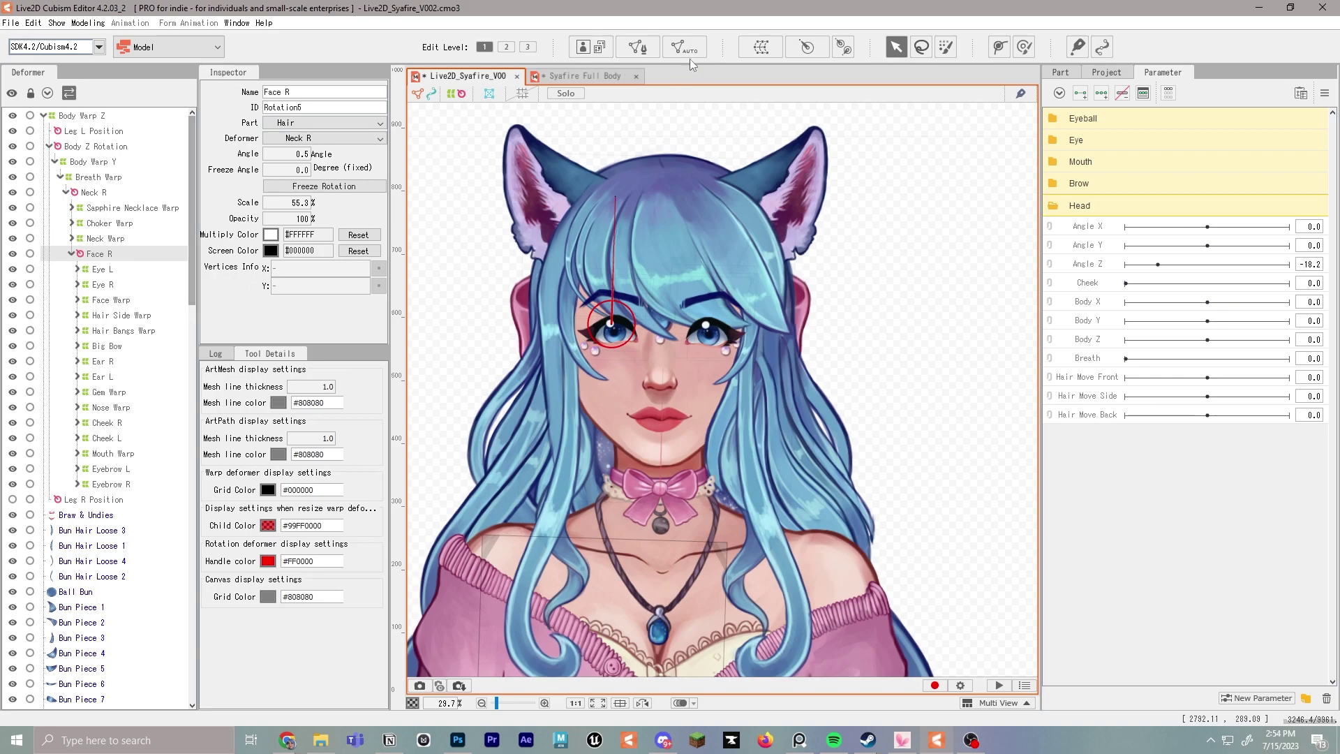
click(762, 46)
drag(713, 315, 440, 298)
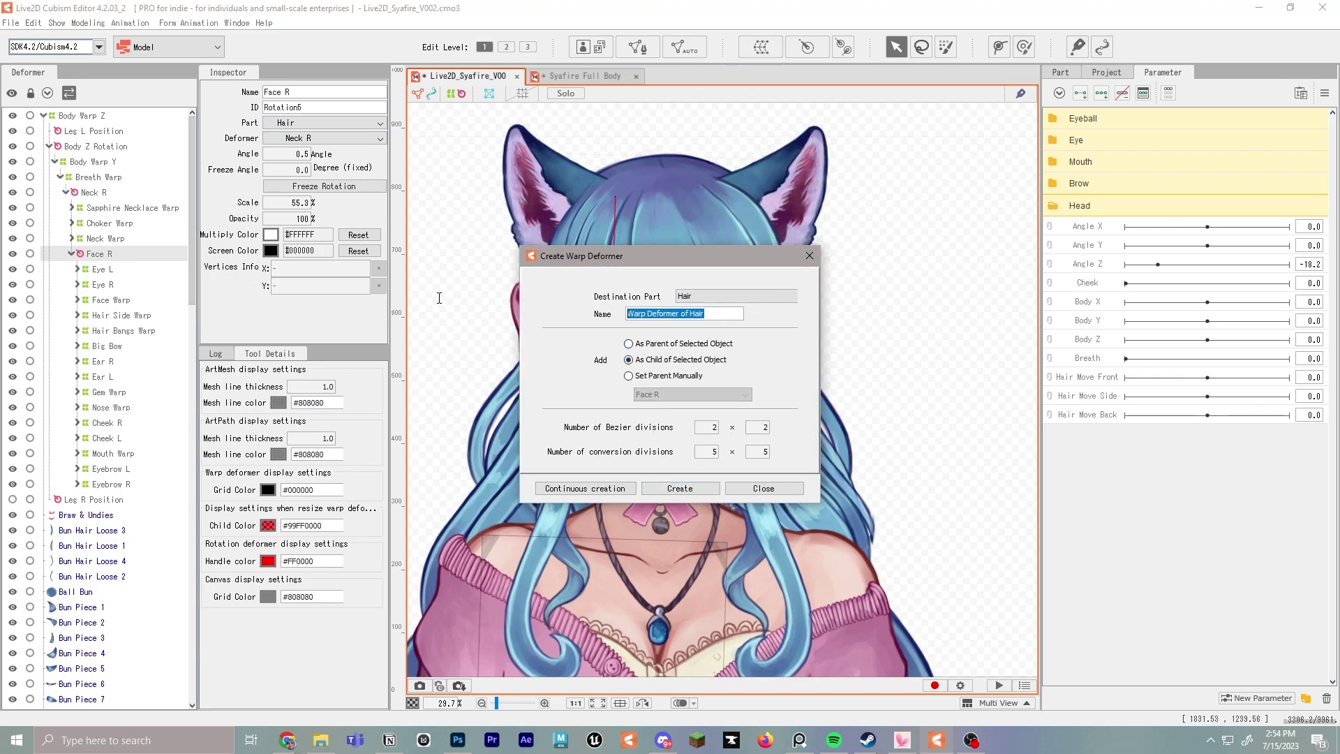
text(Back Hair Warp)
key(Return)
Step: Assign the art meshes from Back Hair L1 through Constellations to the Back Hair Warp deformer
scroll(111, 447, down, 10)
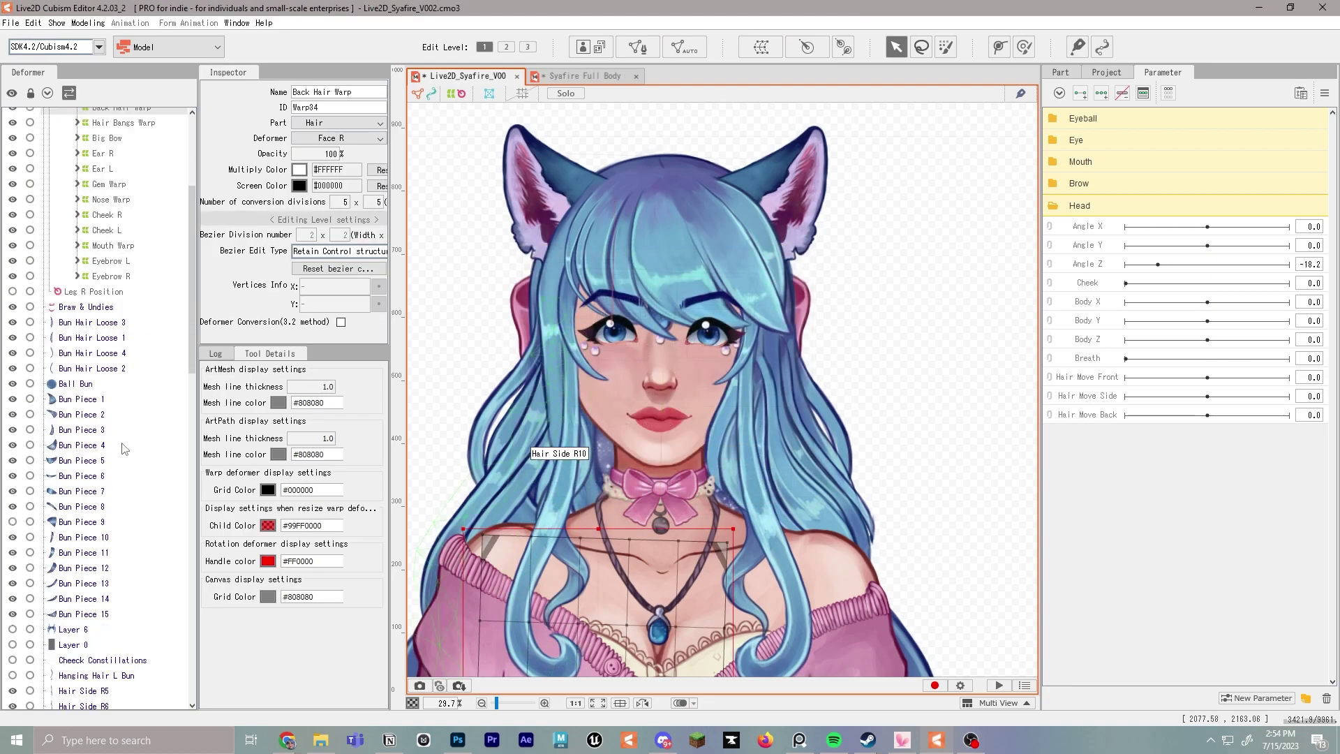
click(97, 447)
shift+click(120, 535)
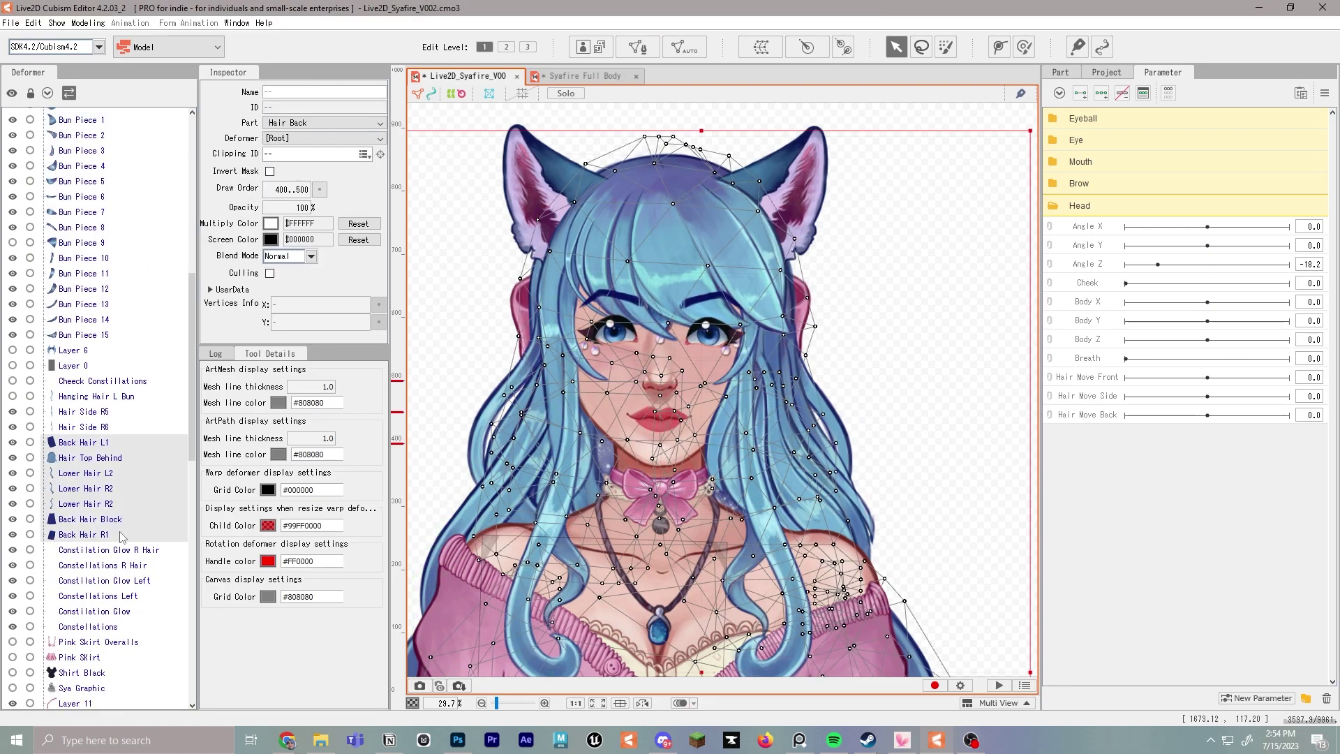
click(73, 452)
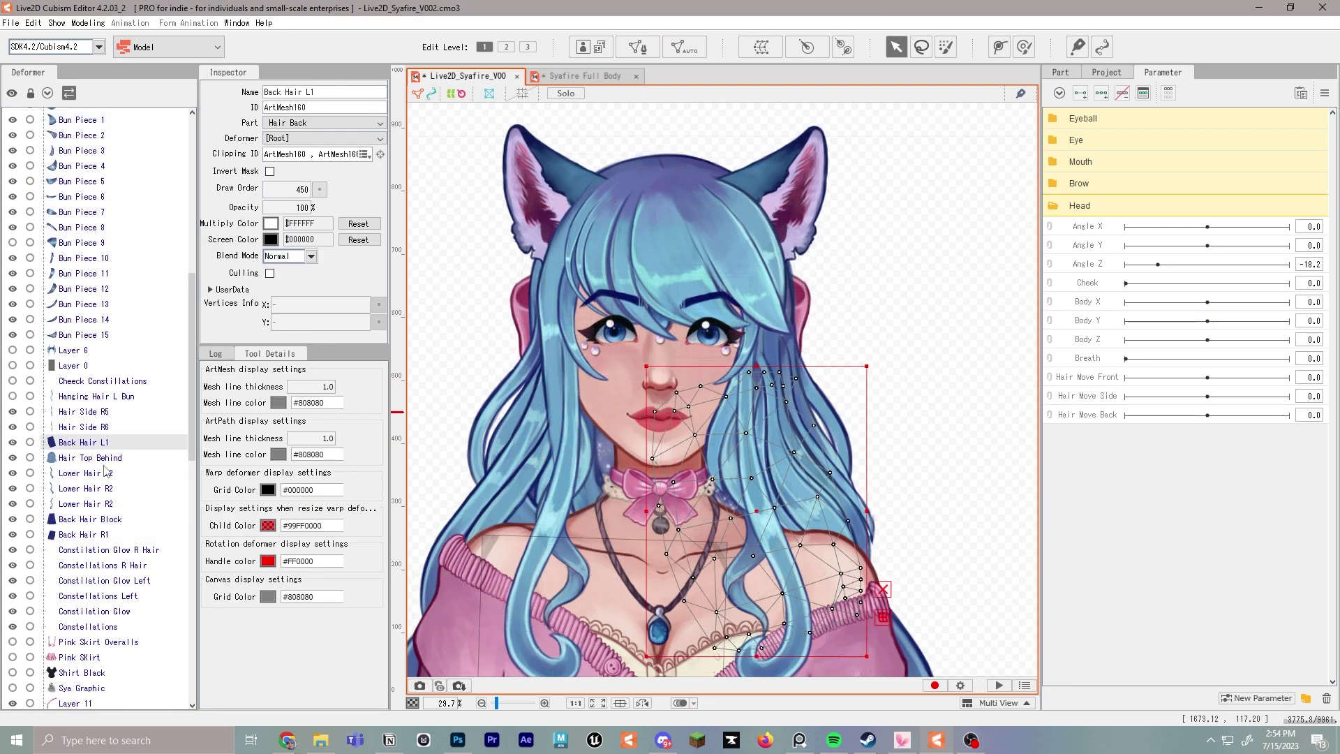
shift+click(115, 537)
scroll(127, 553, down, 1)
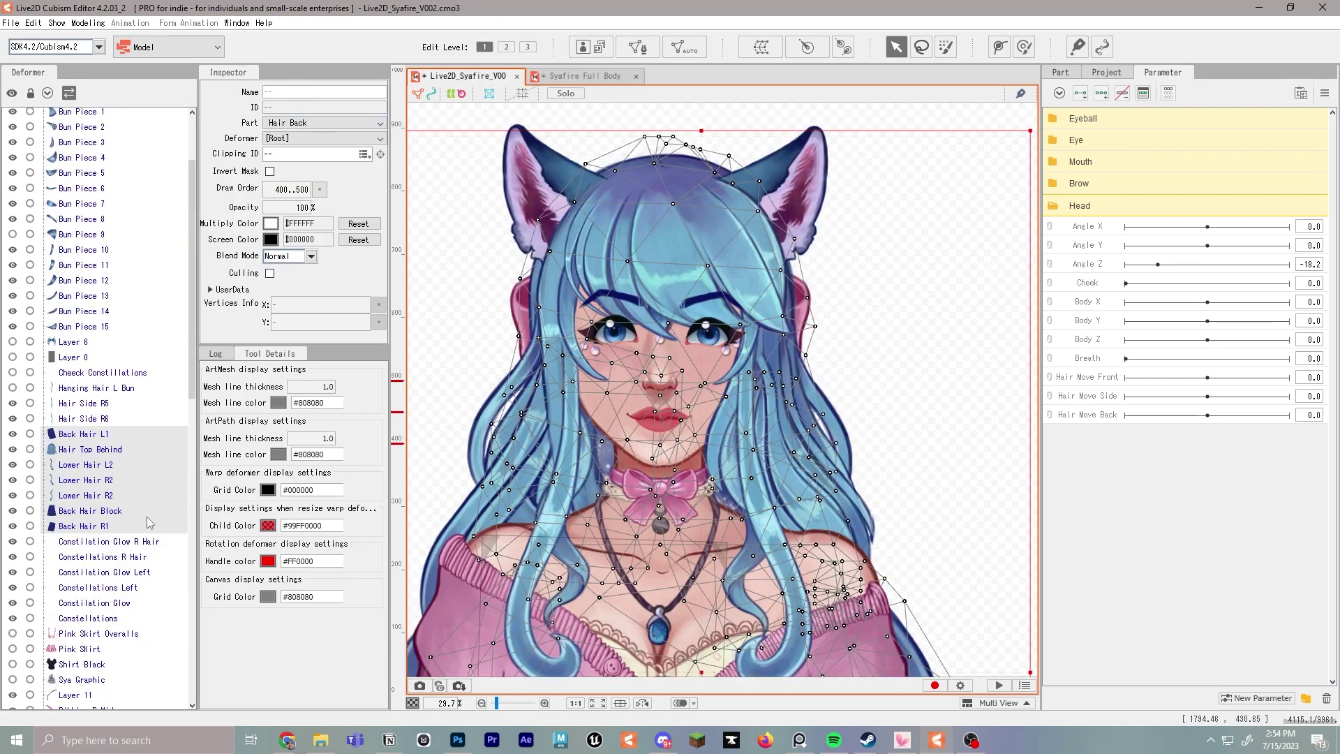
click(111, 434)
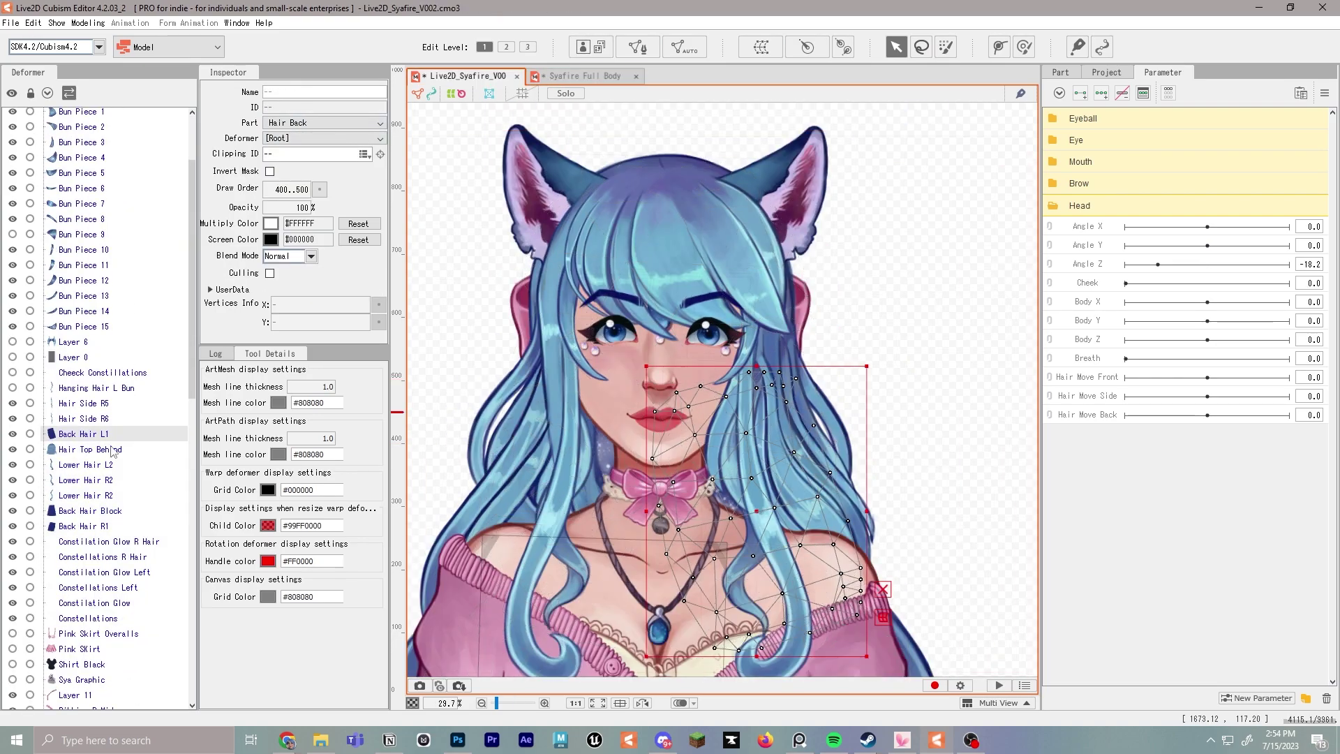
shift+click(112, 618)
scroll(134, 595, down, 3)
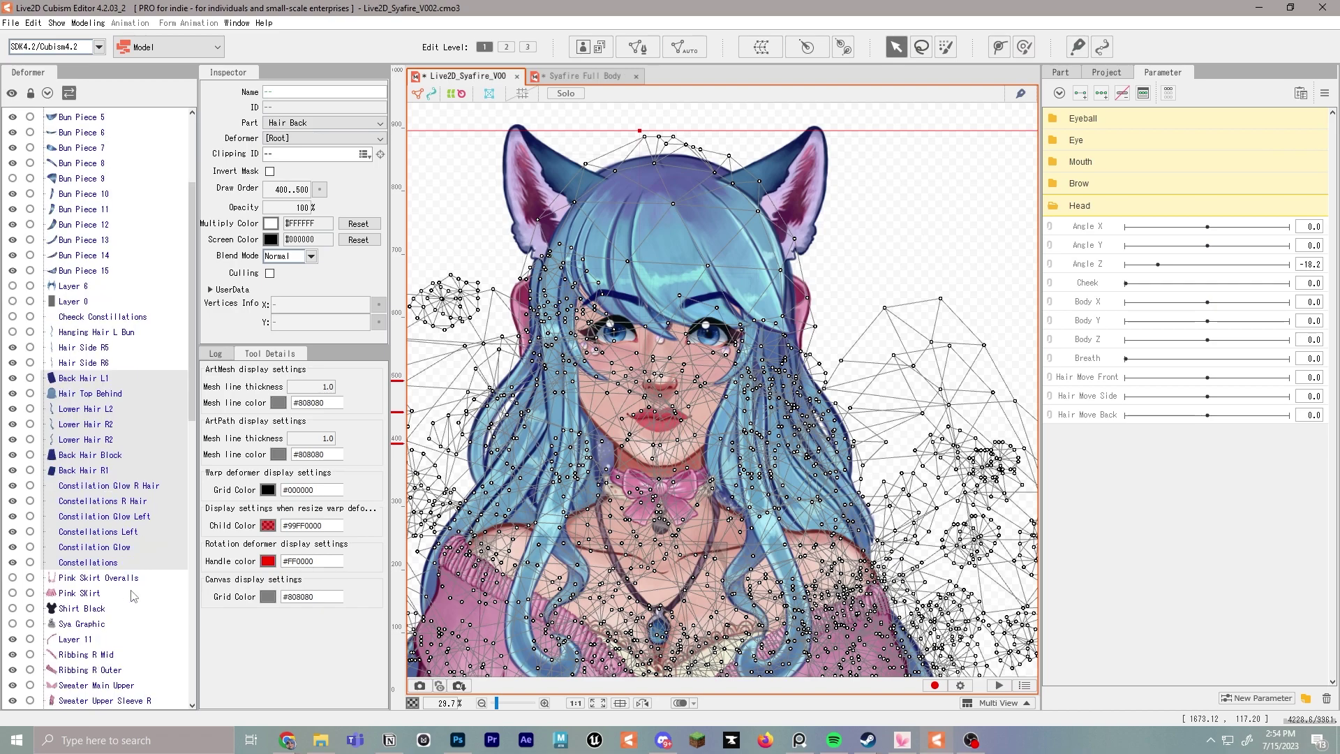
click(317, 124)
click(324, 123)
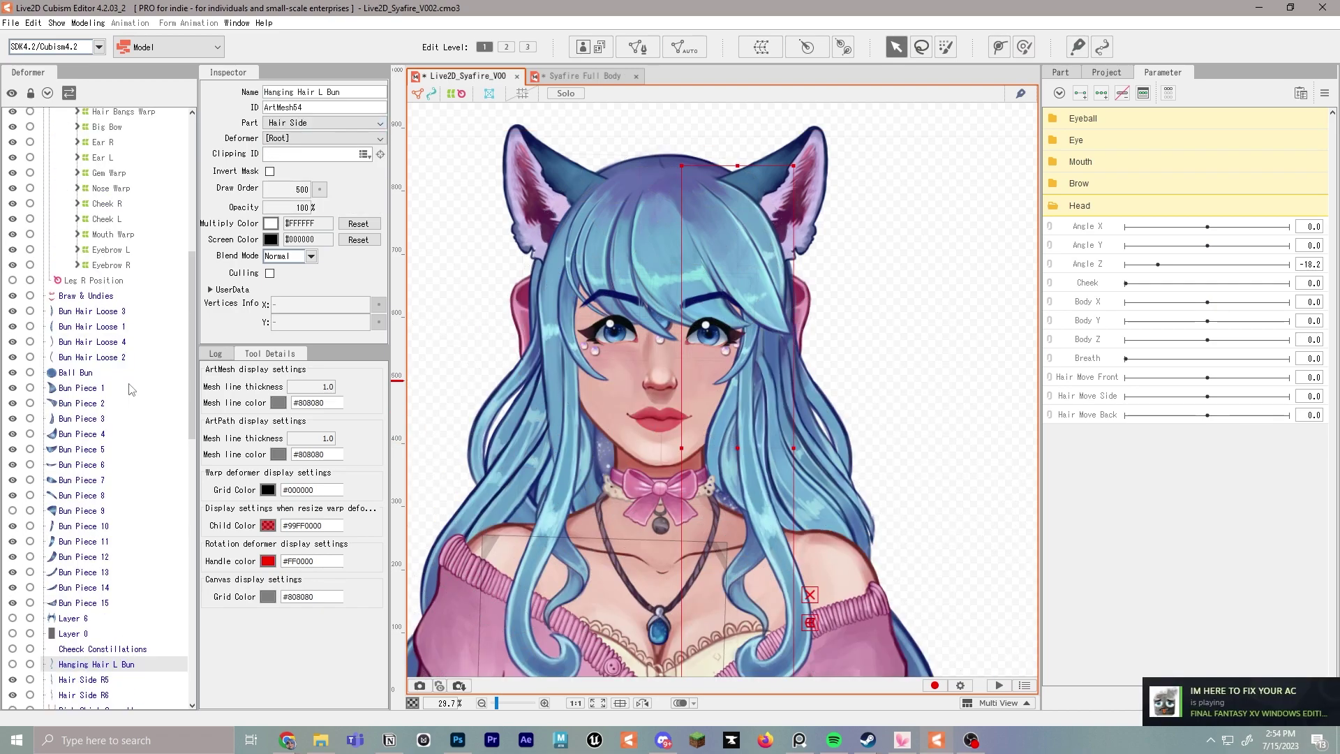
Step: Collapse the Back Hair Warp branch and move the Face R rotation deformer's centre down onto the chin
scroll(131, 390, up, 10)
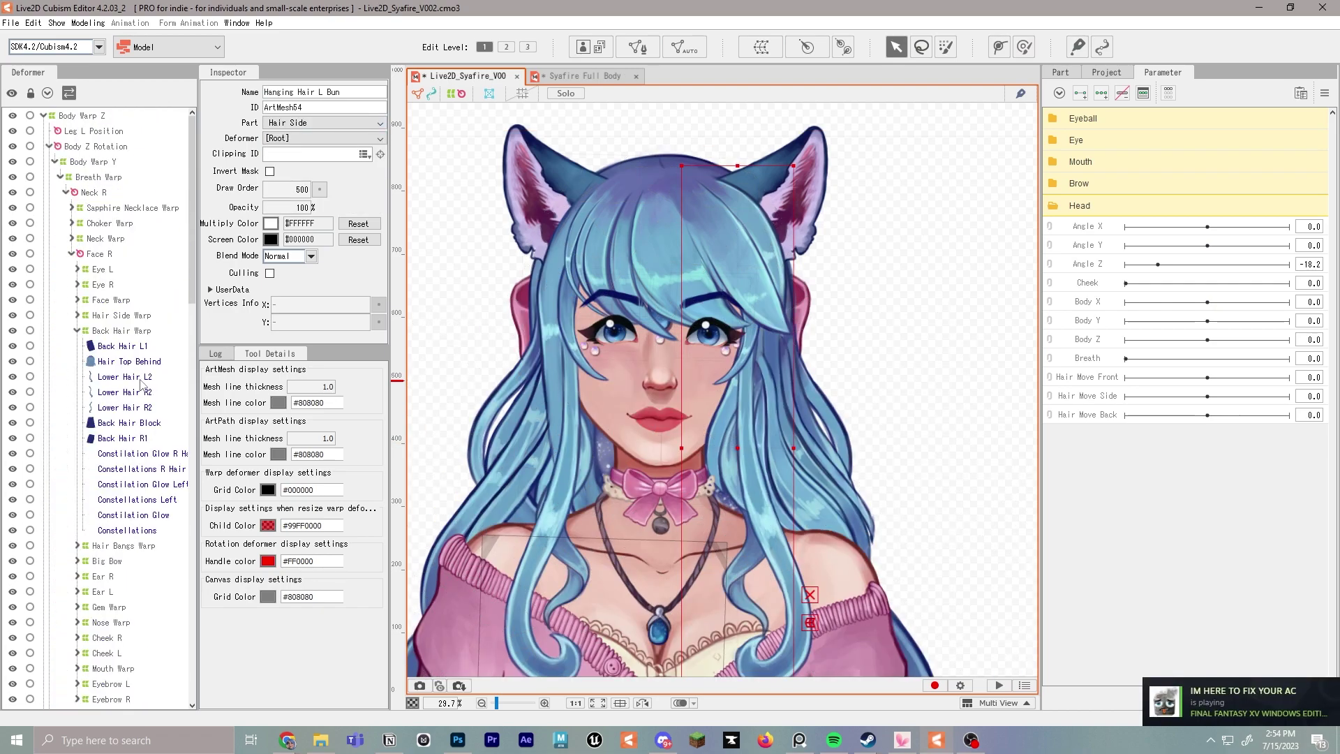
click(92, 333)
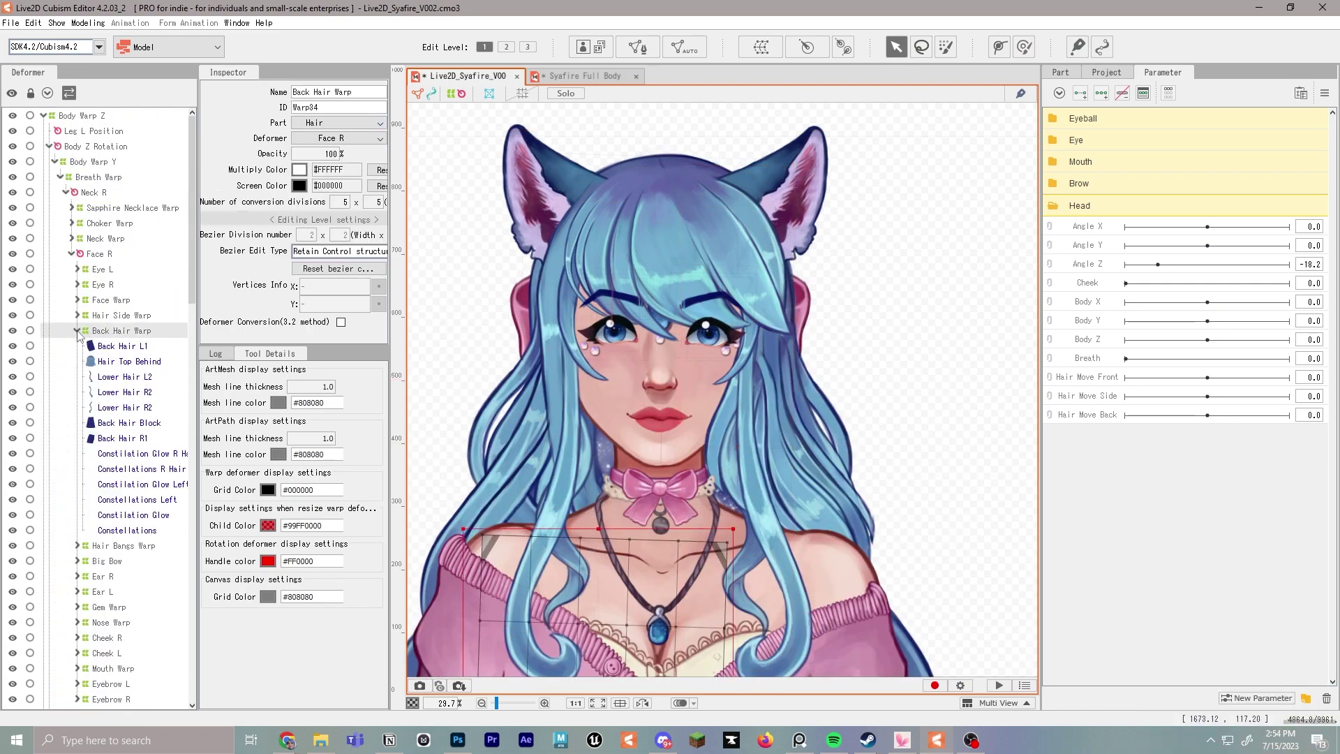
click(78, 331)
click(116, 257)
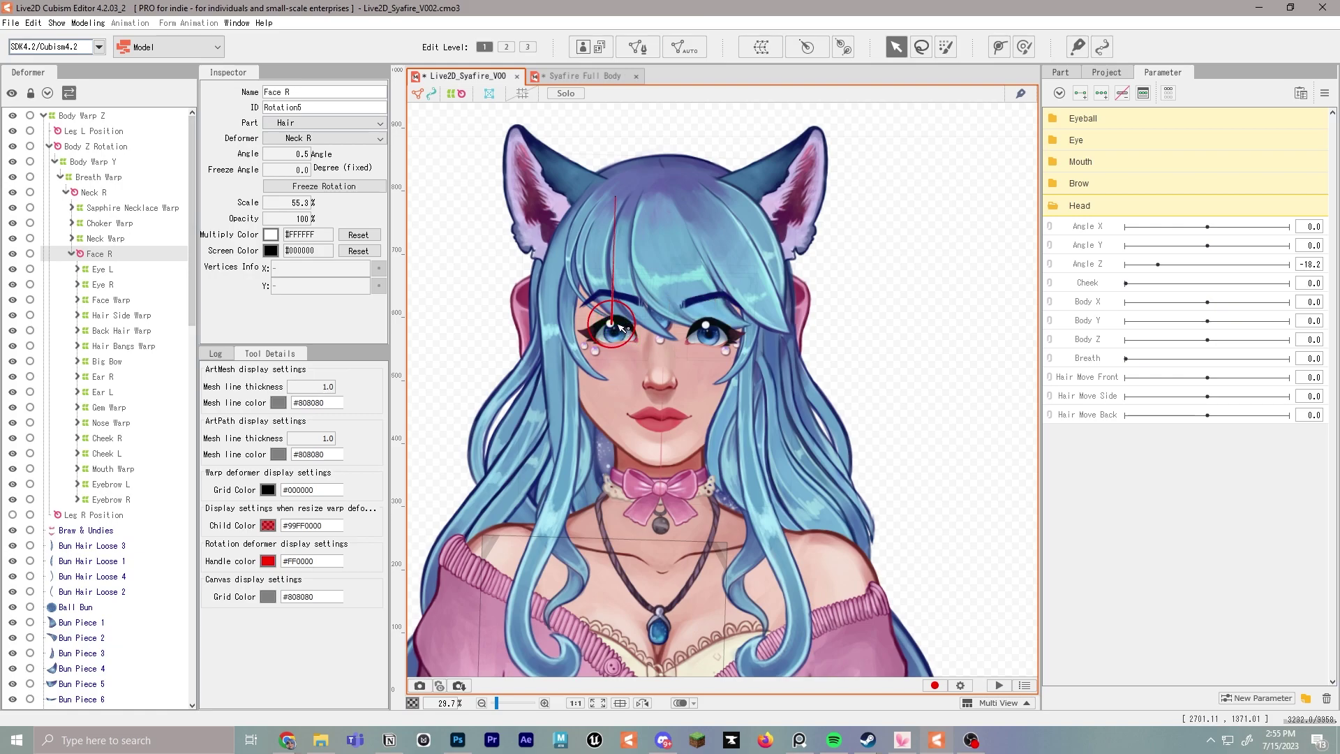
drag(617, 325, 665, 457)
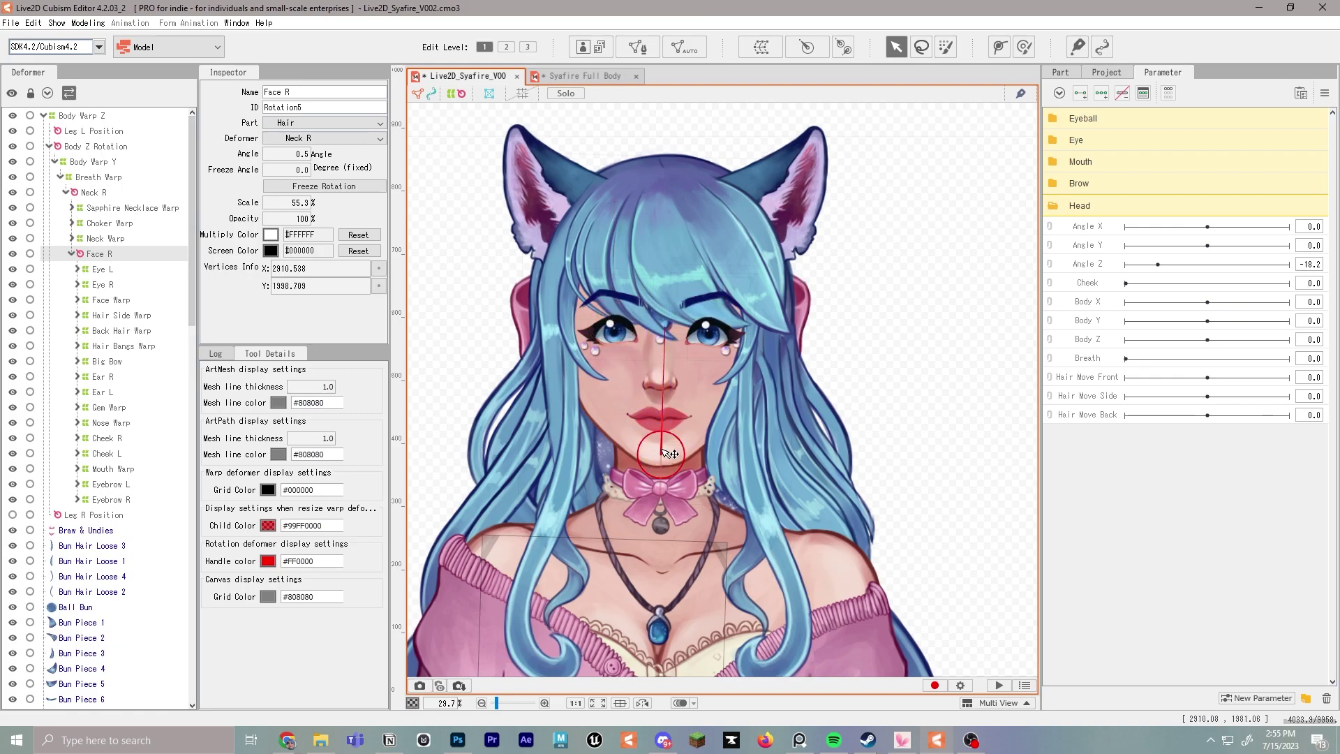
Step: Add three keys to Face R on Angle Z and rotate the deformer to 18.1 degrees at the 30.0 key
click(1101, 93)
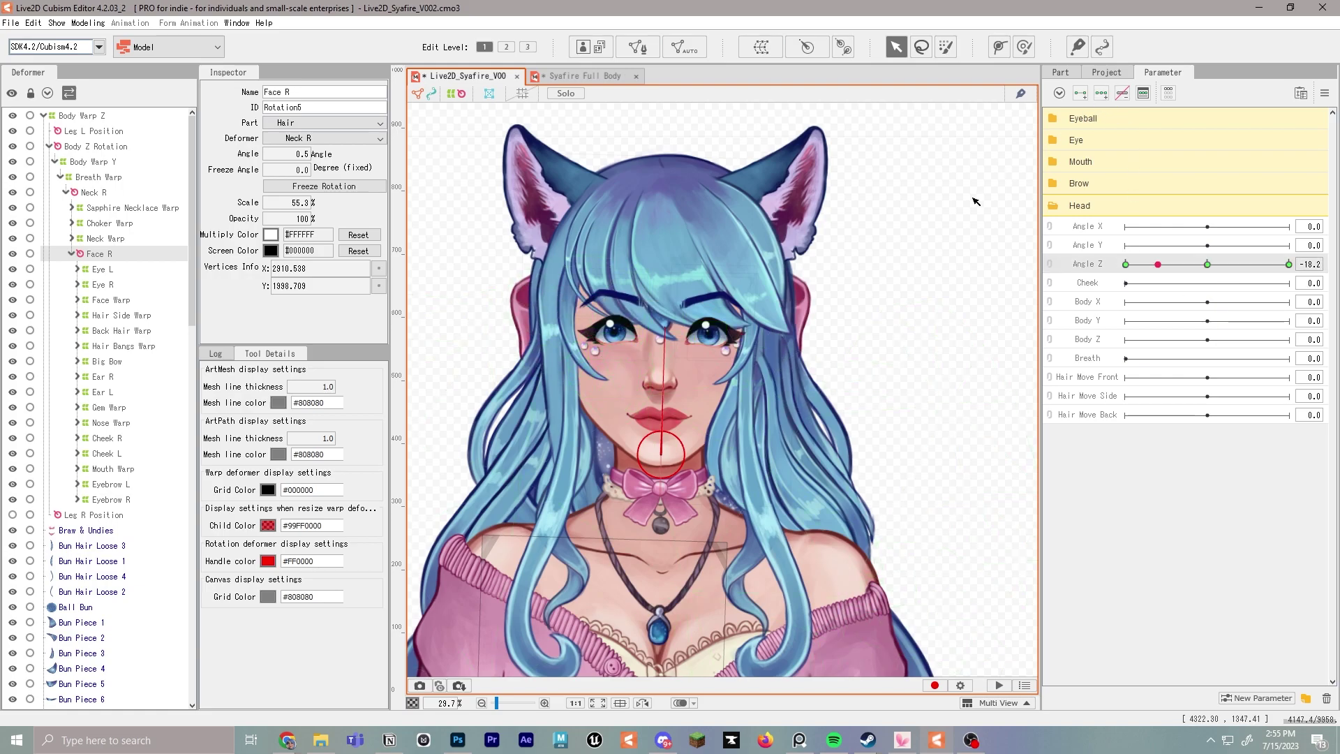
click(1288, 265)
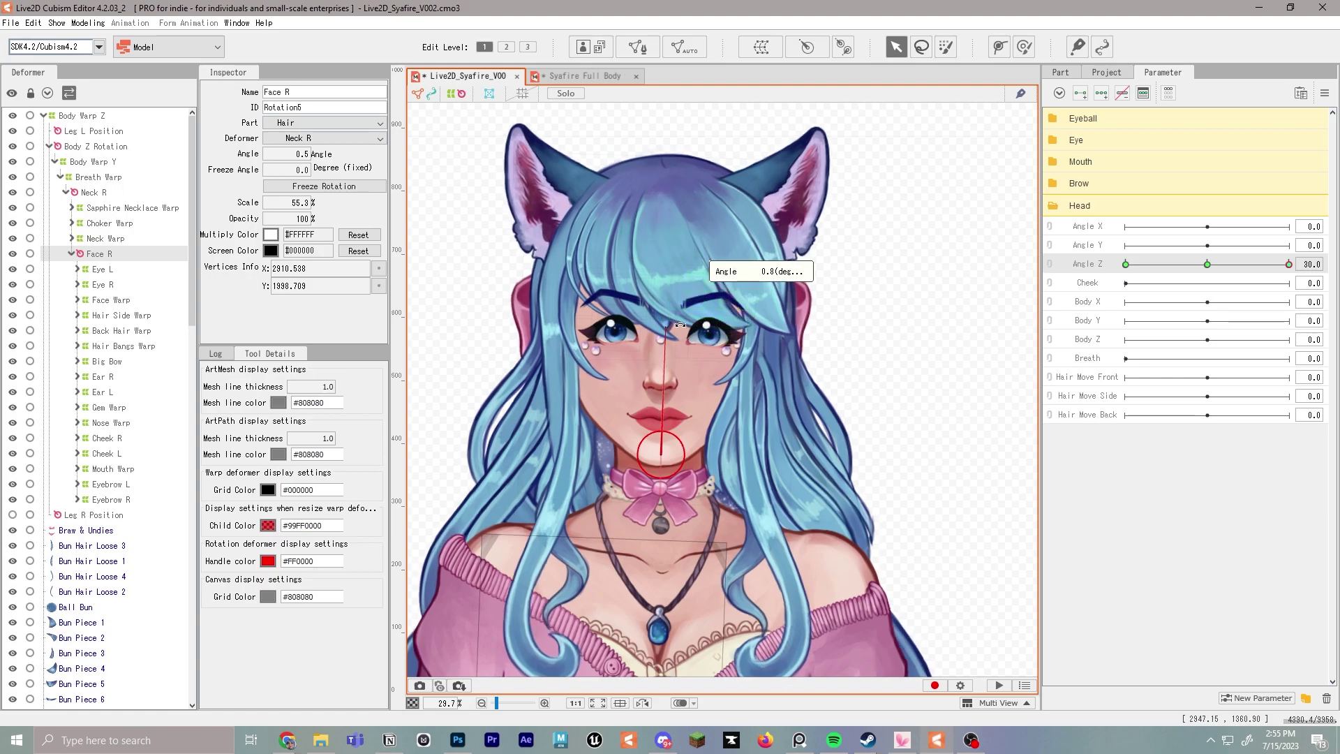
drag(680, 325, 708, 329)
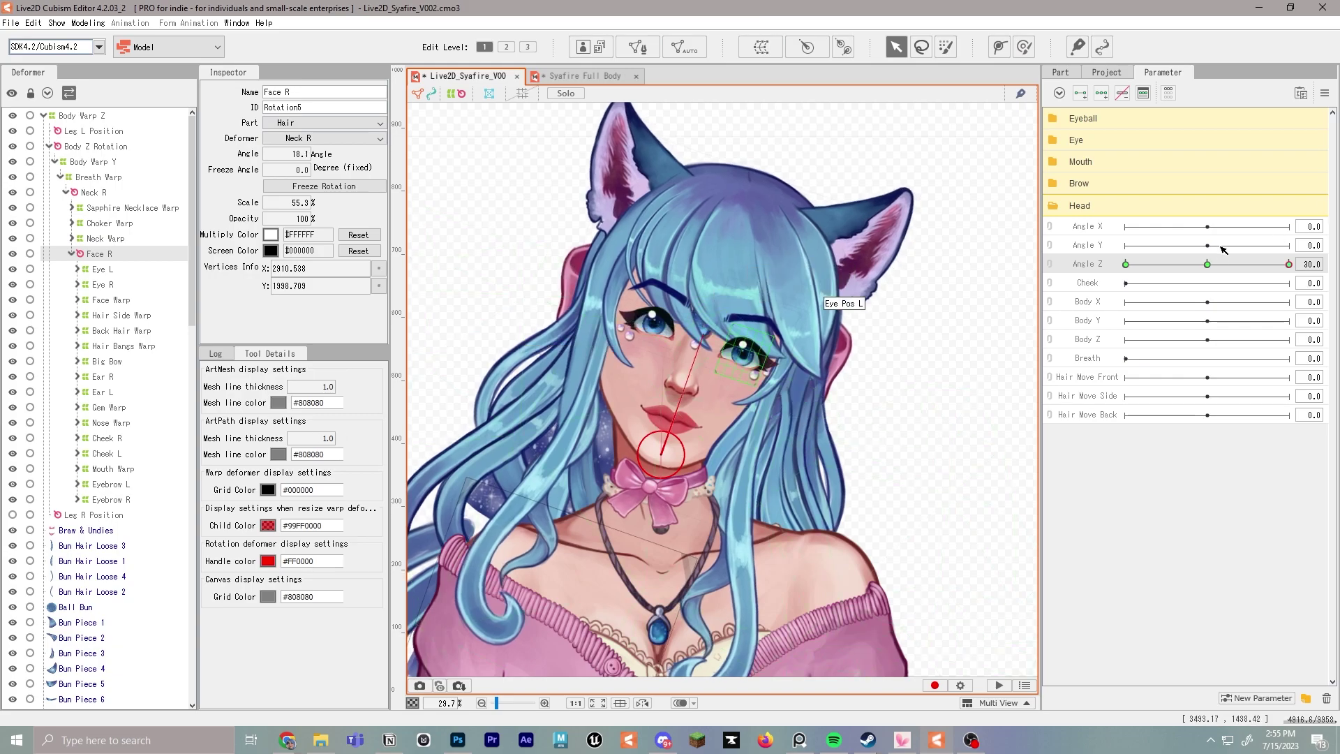
drag(1222, 264, 1293, 266)
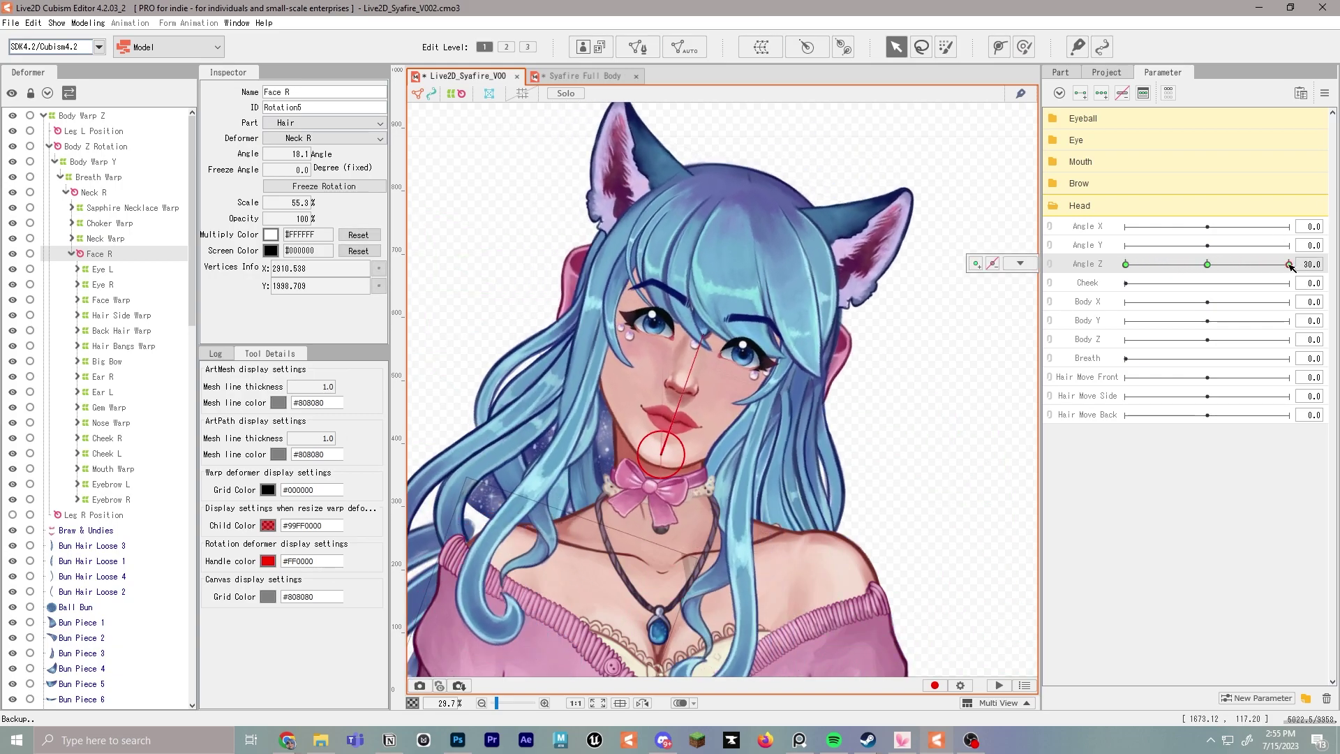
Step: Reflect the Face R motion horizontally for the opposite Angle Z key, and set Angle Z back to 30.0
click(1325, 93)
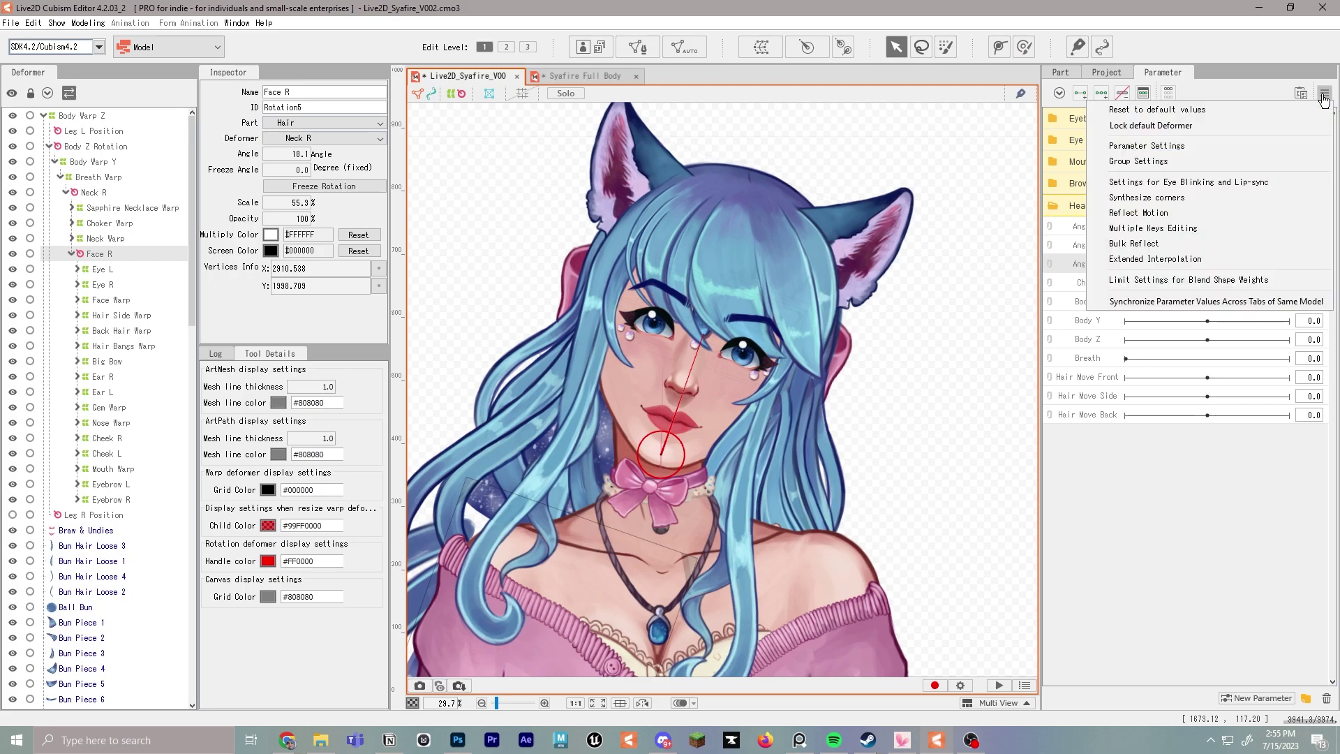
click(1206, 215)
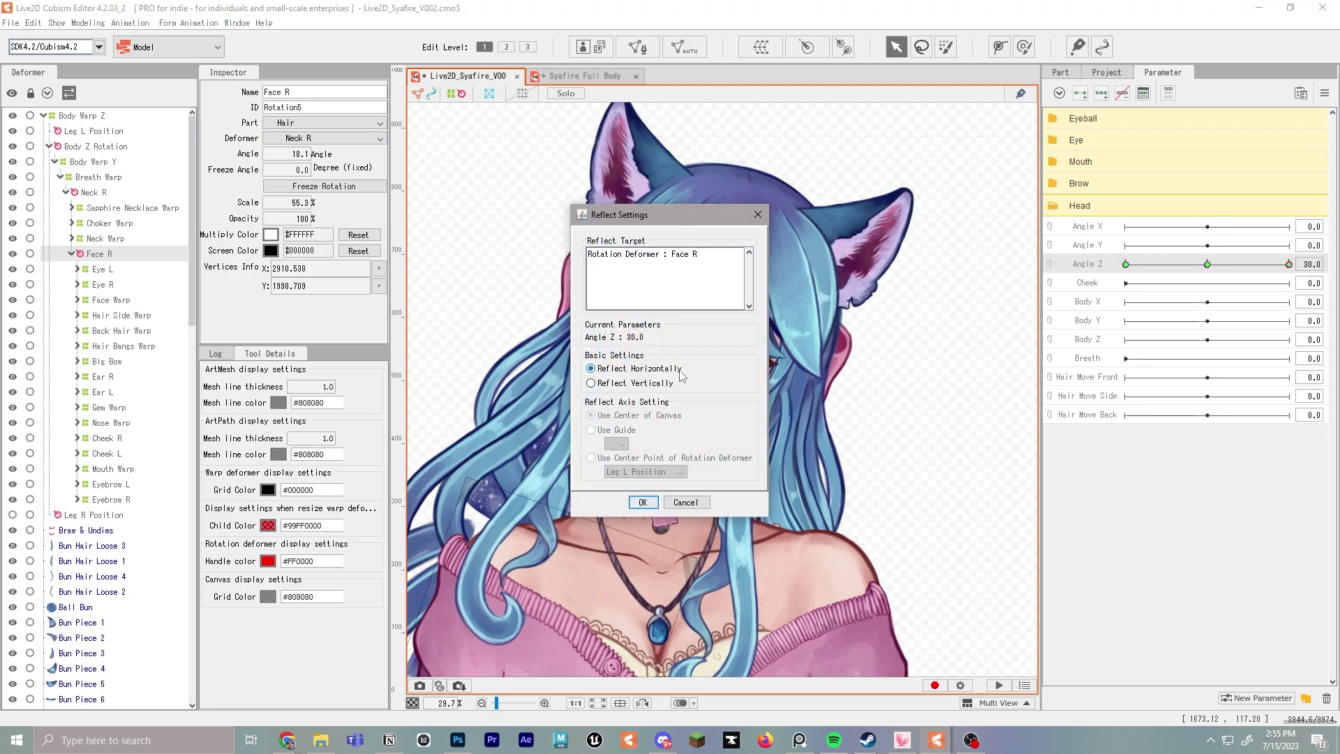
click(643, 502)
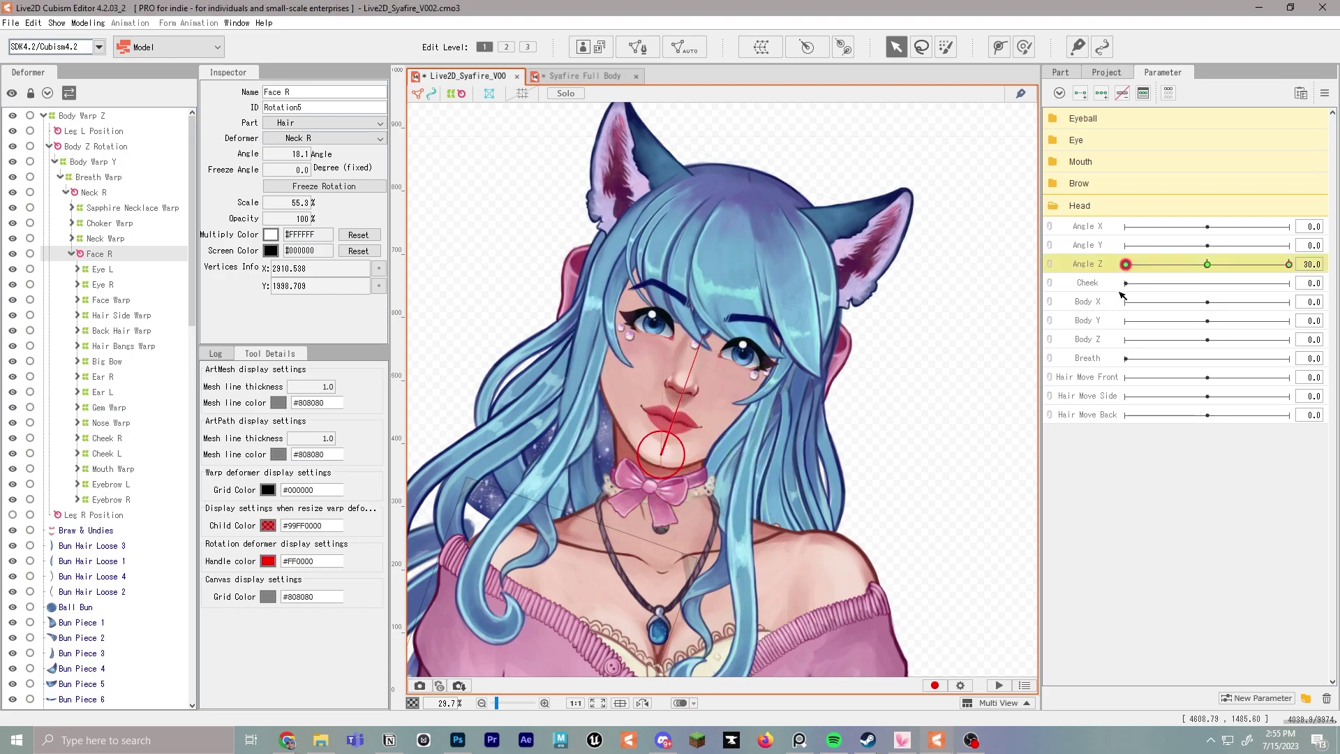
drag(1243, 266, 1298, 276)
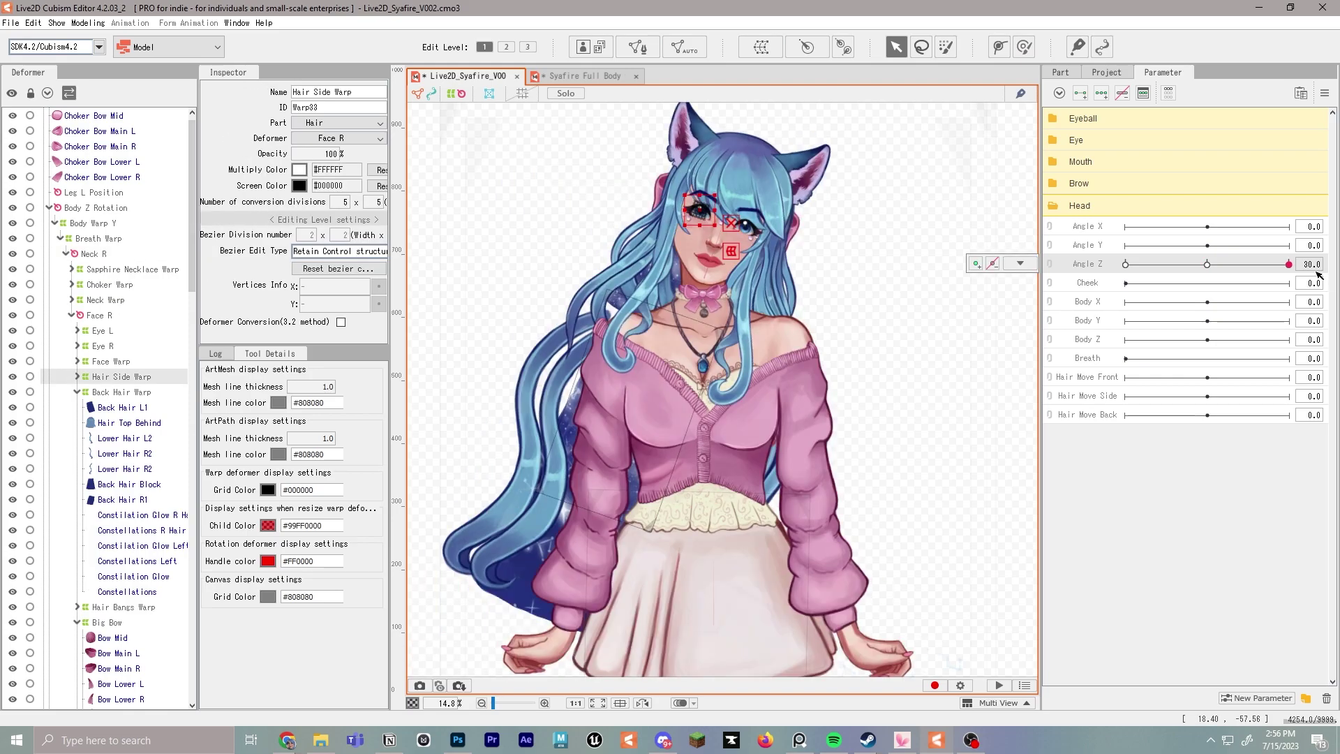
Step: Add three keys for the Hair Side Warp deformer on the Hair Move Side parameter
scroll(675, 237, up, 3)
drag(675, 237, 652, 254)
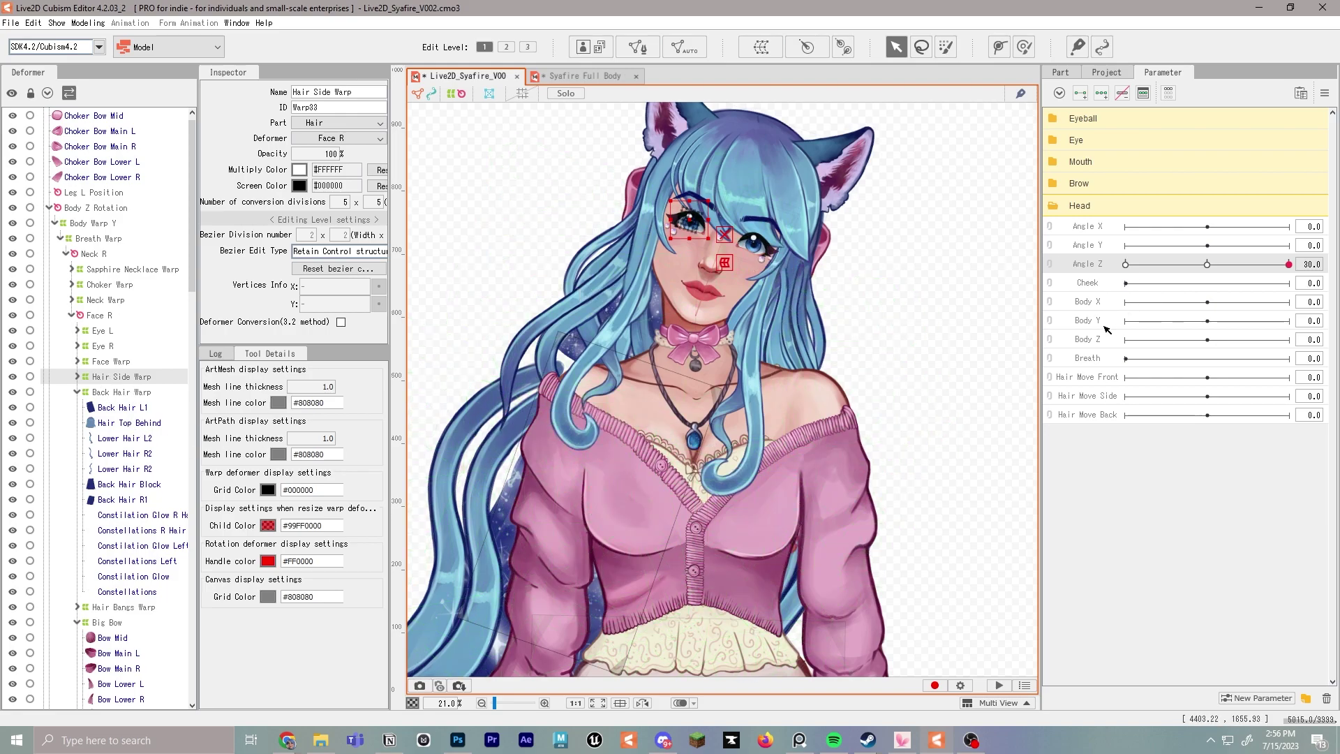
click(1065, 398)
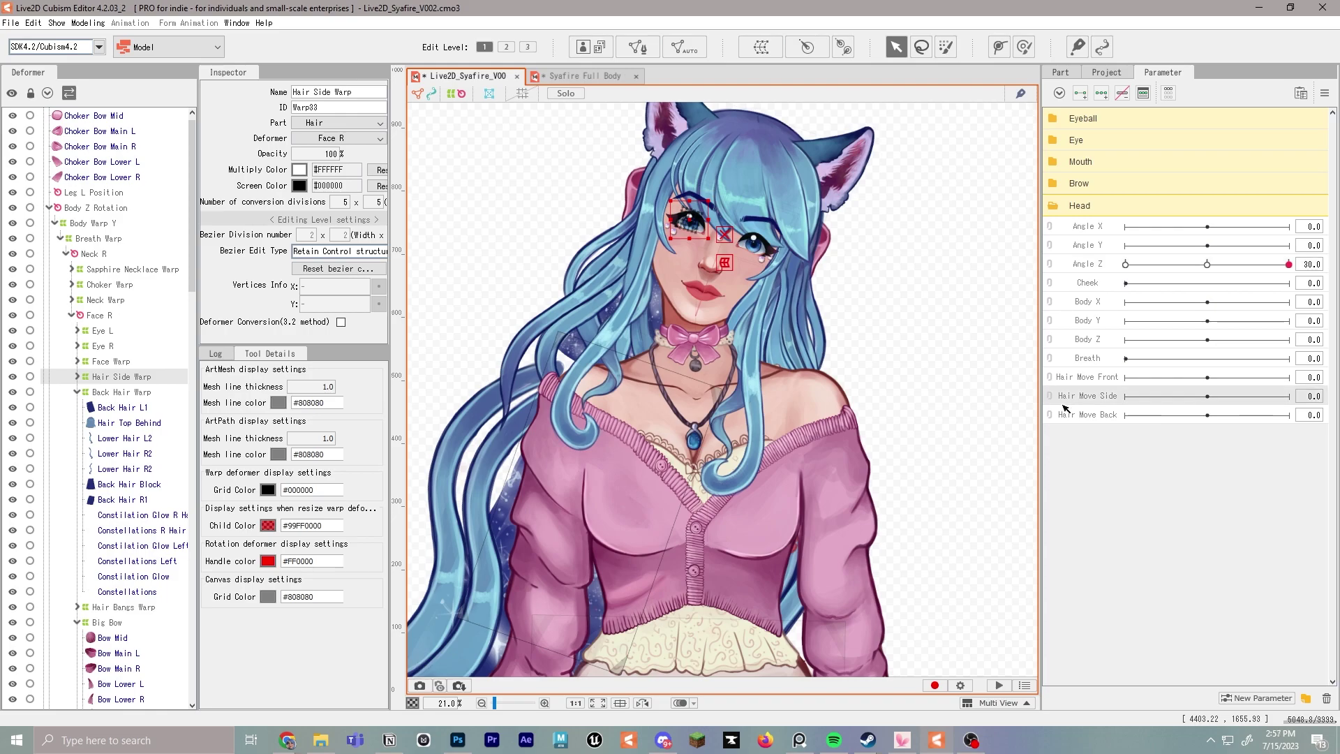
click(1101, 93)
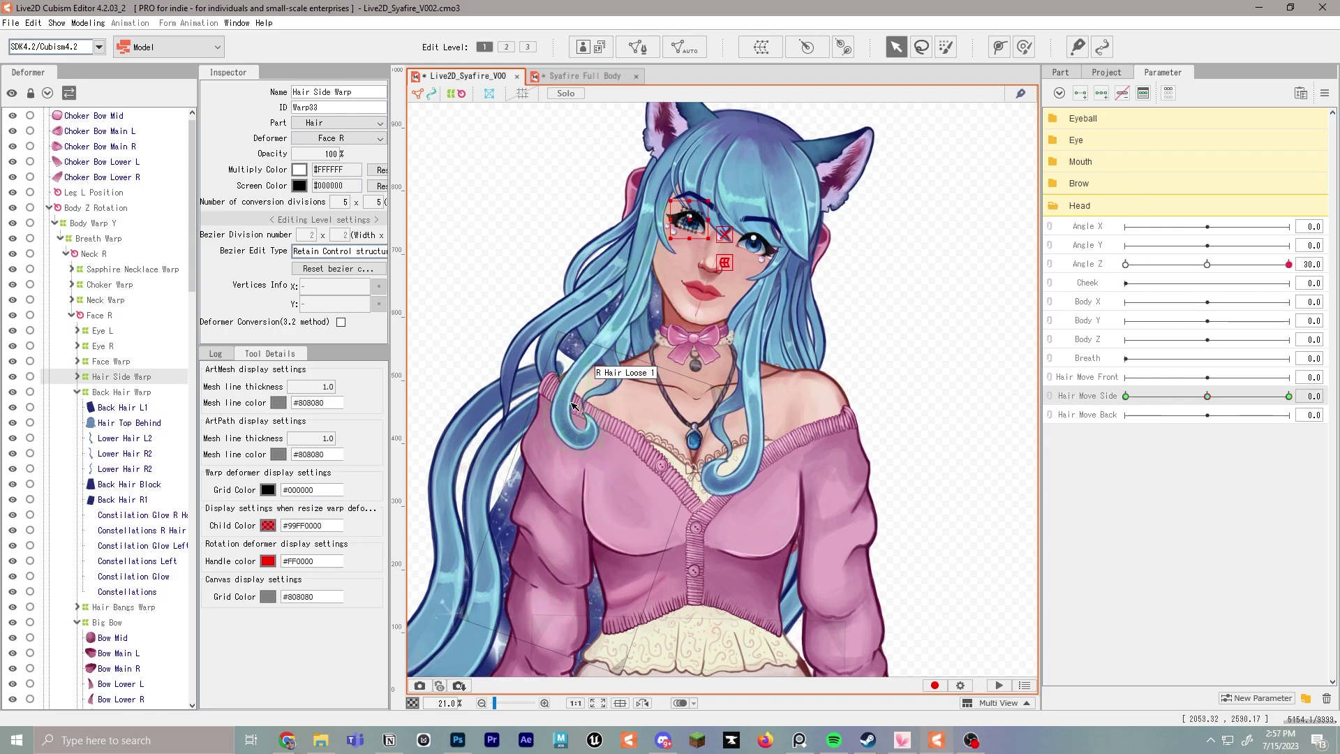
Step: At edit level 2, pull Hair Side Warp's left corners and left edge handle inward with Angle Z at 30.0
scroll(568, 400, down, 2)
drag(648, 300, 733, 261)
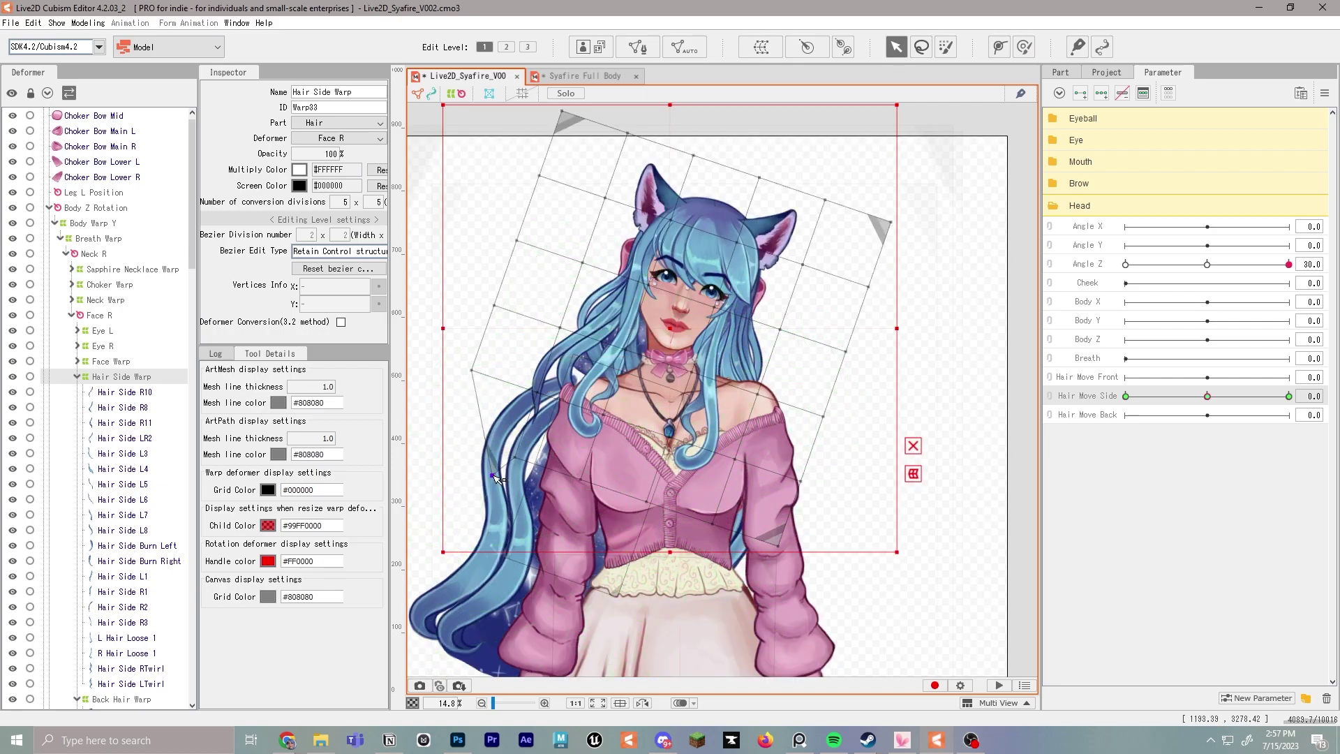
click(507, 47)
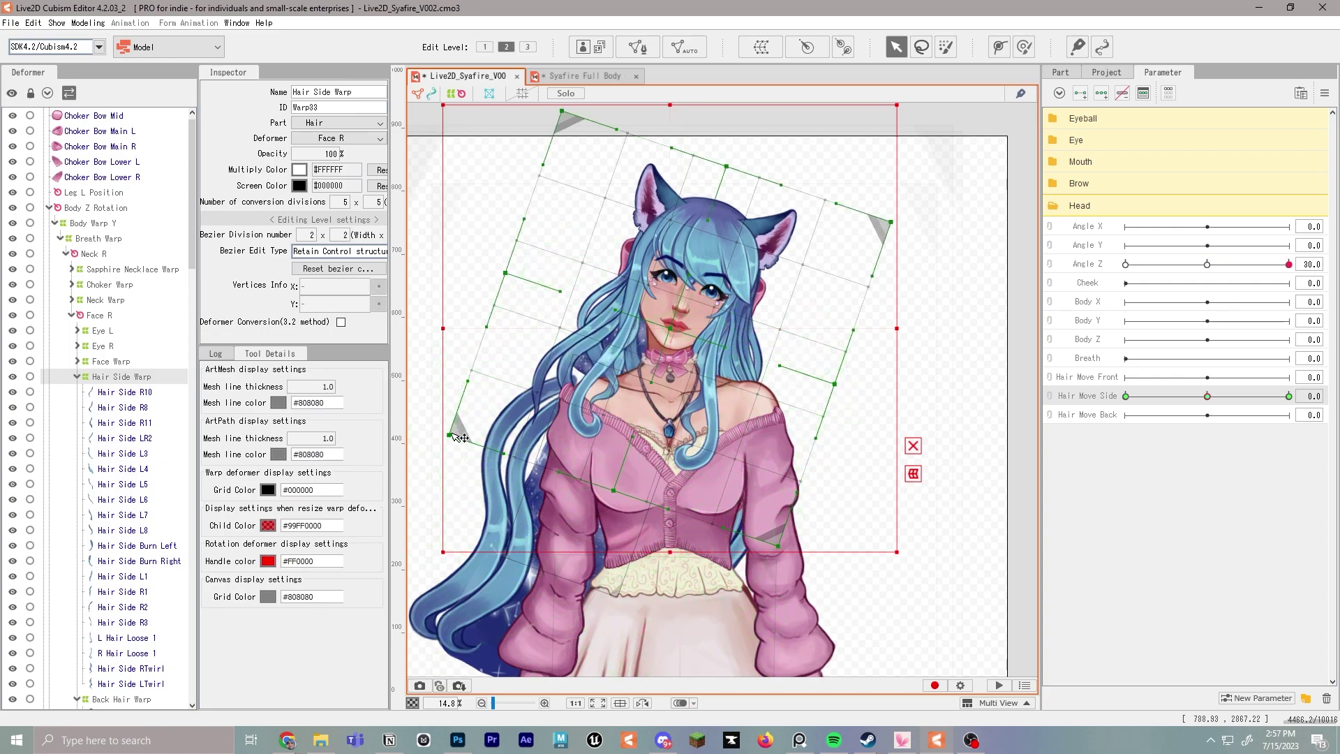
drag(448, 435, 508, 471)
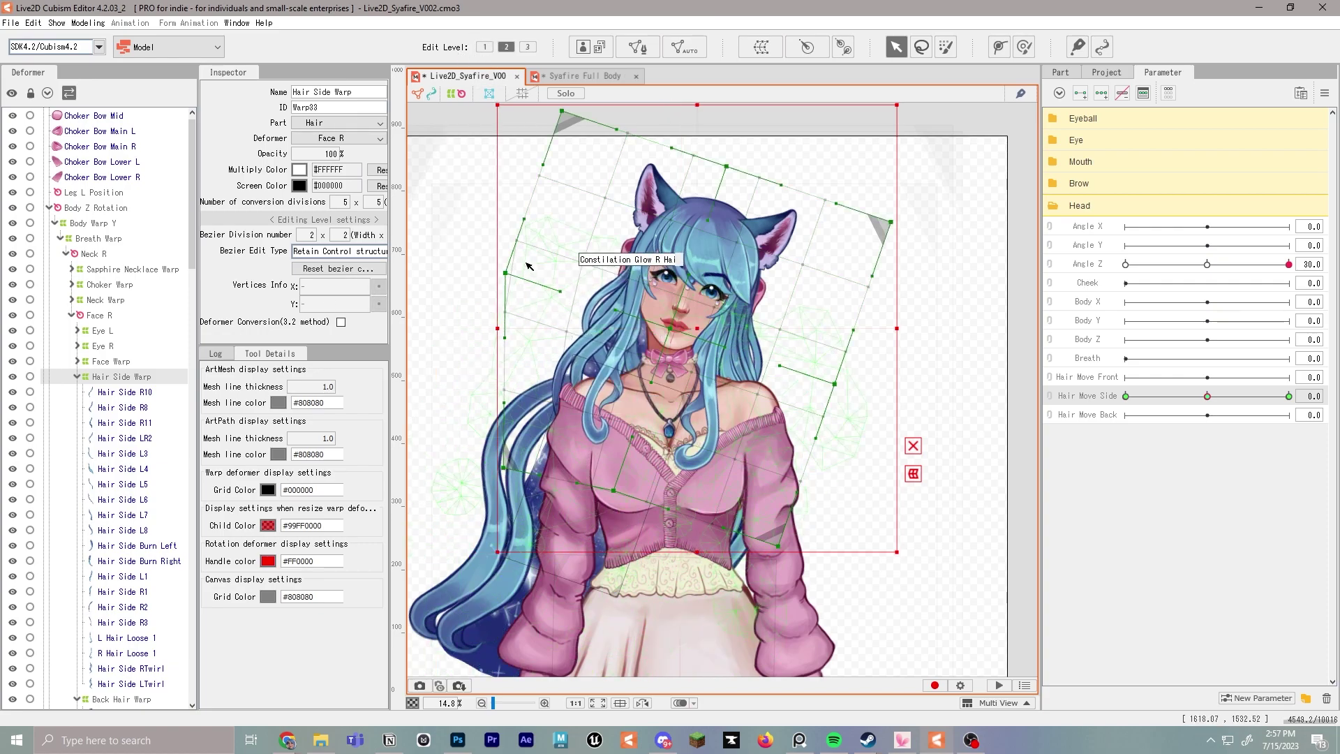
mouse_move(563, 111)
mouse_down()
mouse_move(592, 121)
mouse_move(574, 114)
mouse_up()
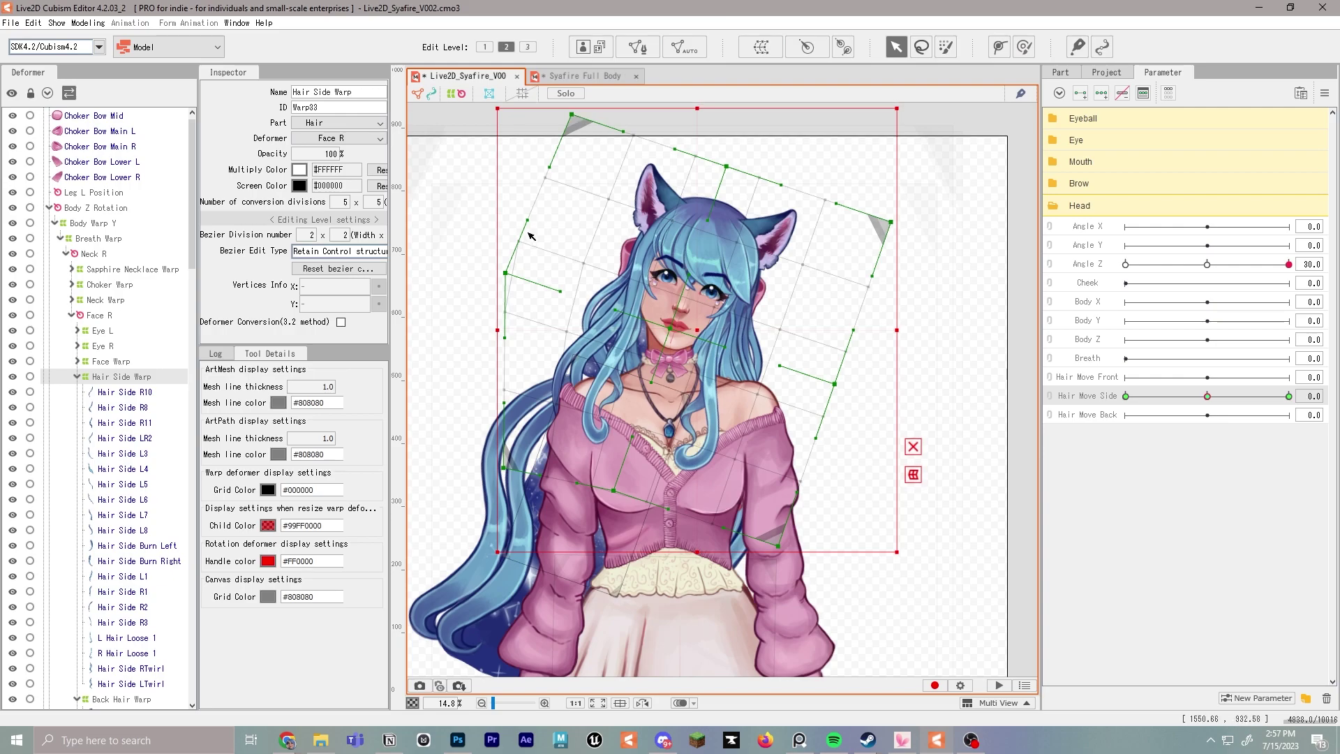
drag(532, 220, 543, 222)
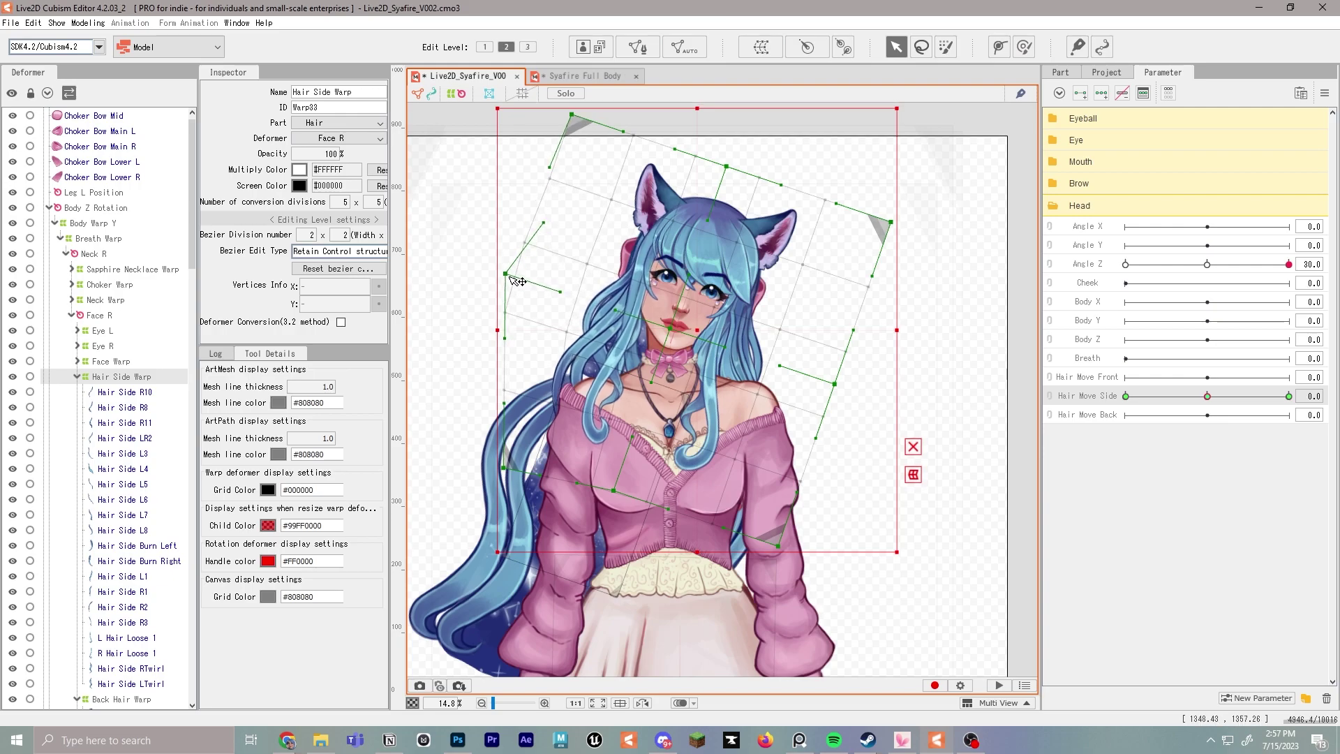
Step: Add three keys for the Back Hair Warp deformer on the Hair Move Back parameter
click(499, 529)
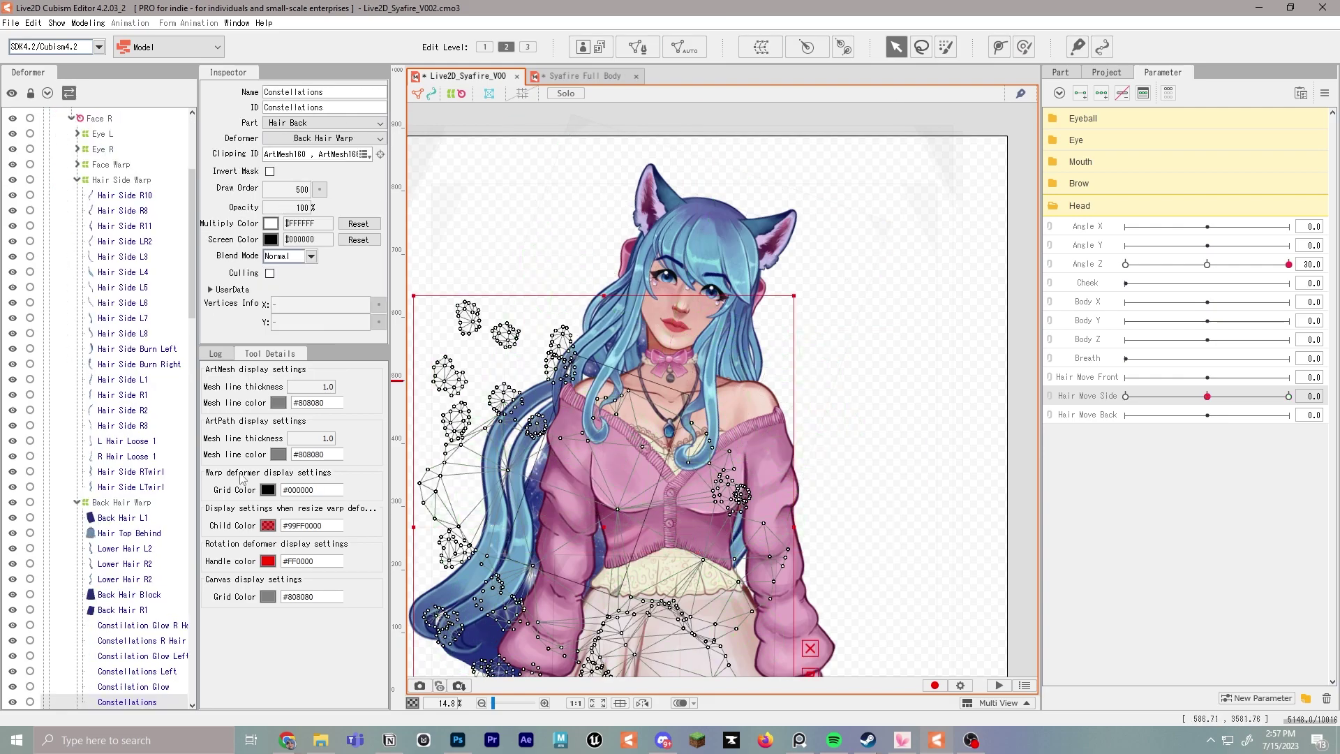
scroll(142, 430, down, 4)
click(122, 335)
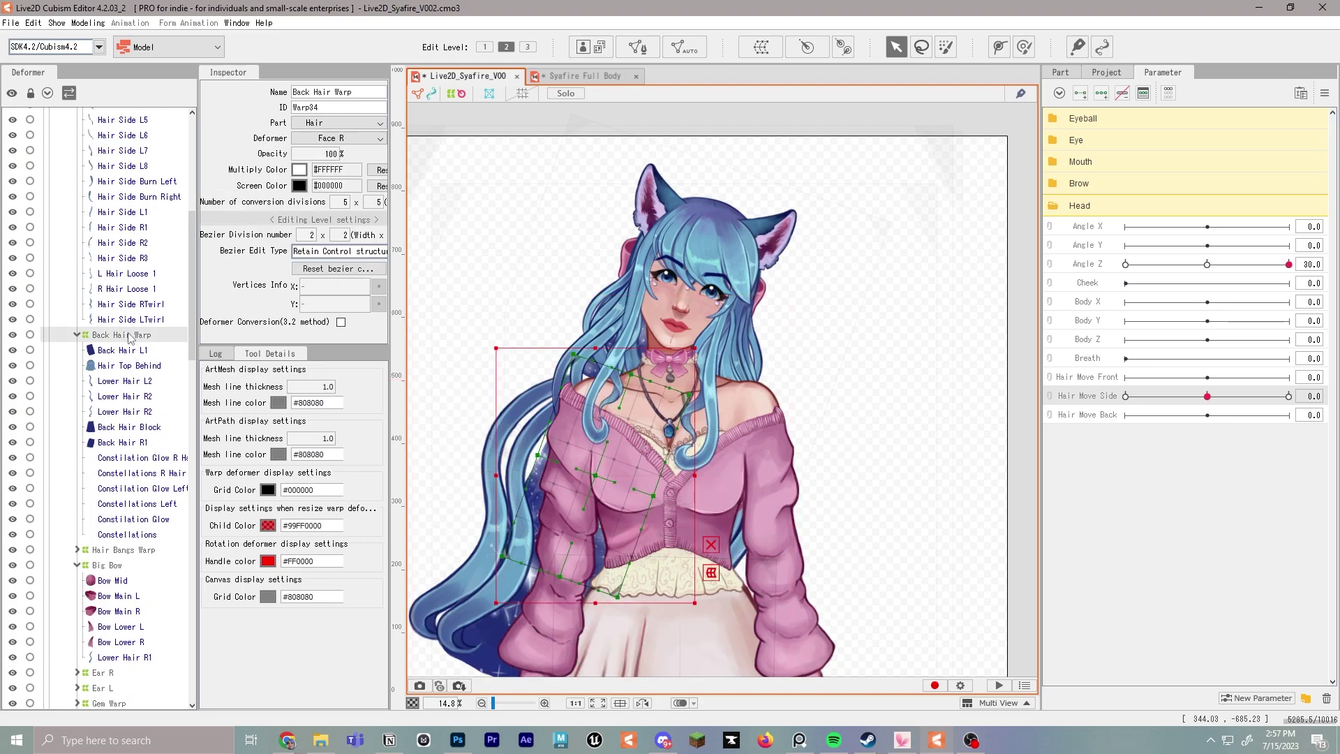
click(1088, 417)
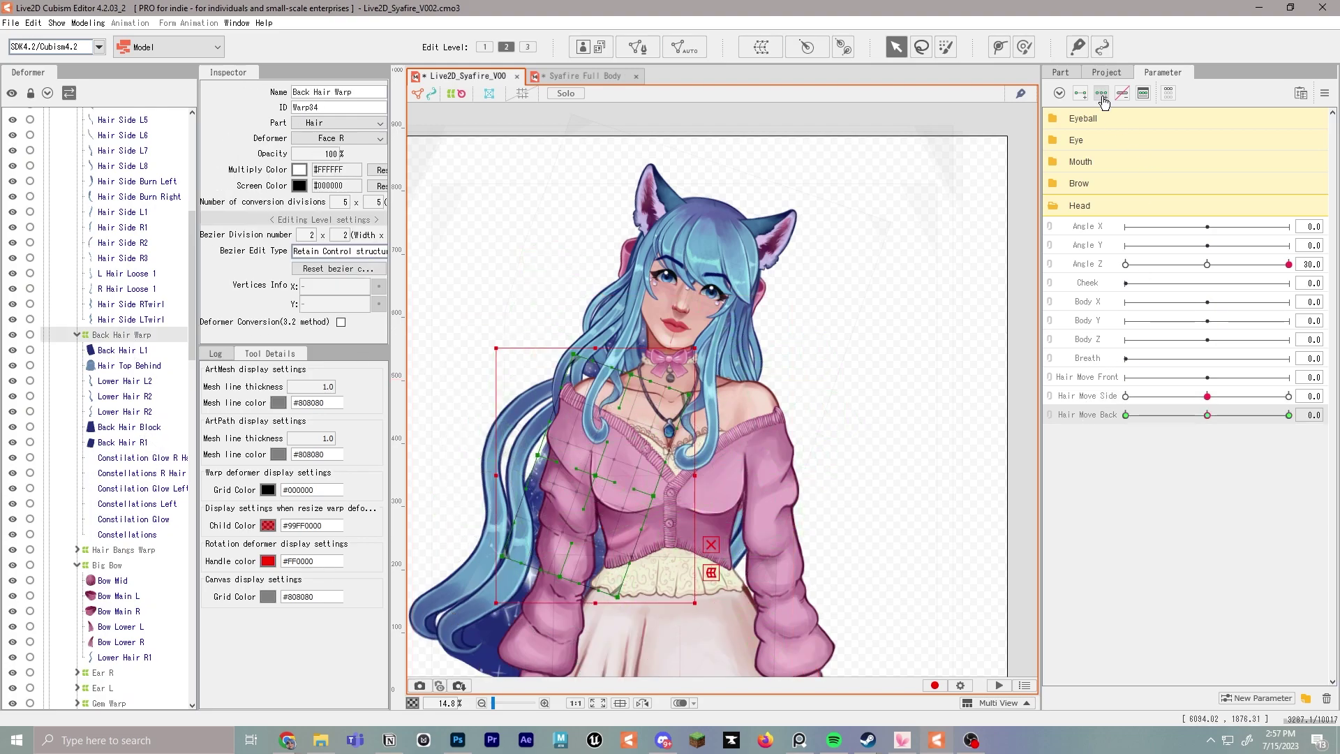
Step: Reassign the Lower Hair R1 mesh from Big Bow to Back Hair Warp and shift it slightly toward the body at Angle Z 30.0
scroll(552, 527, down, 2)
click(552, 527)
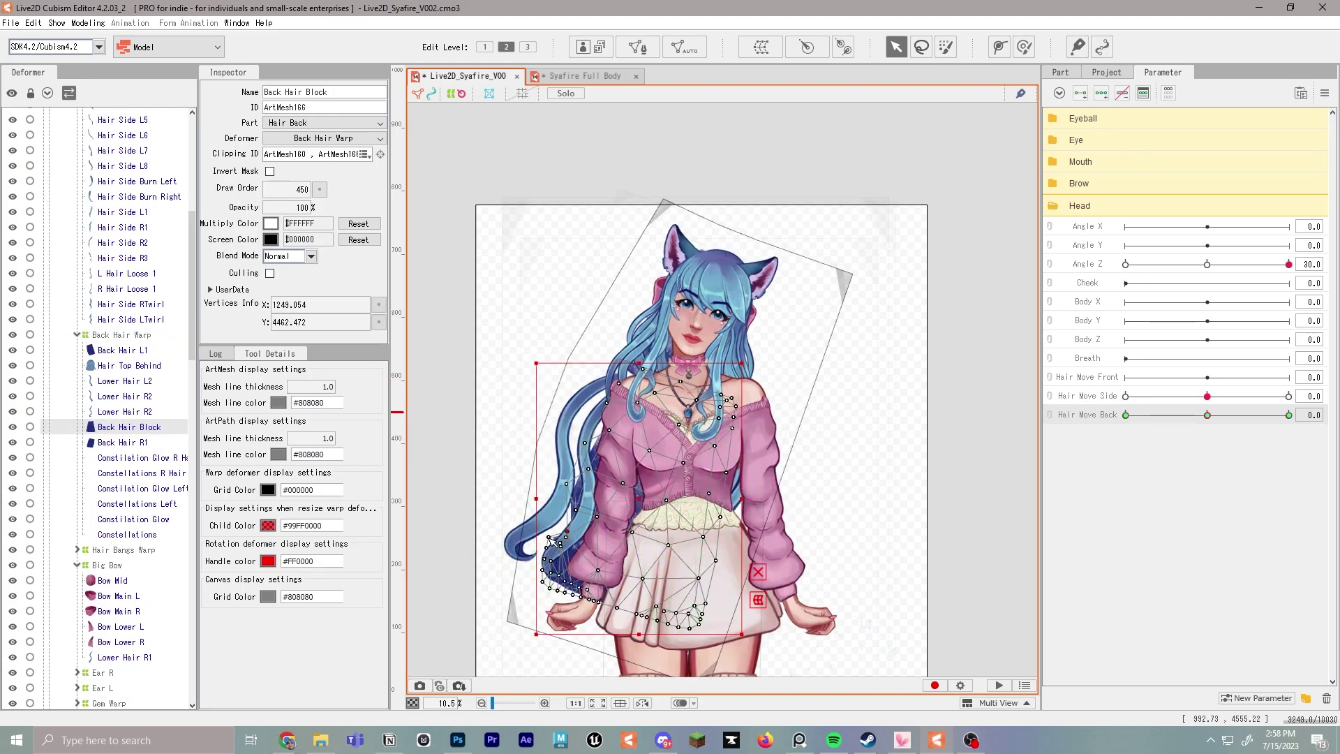
drag(583, 513, 590, 475)
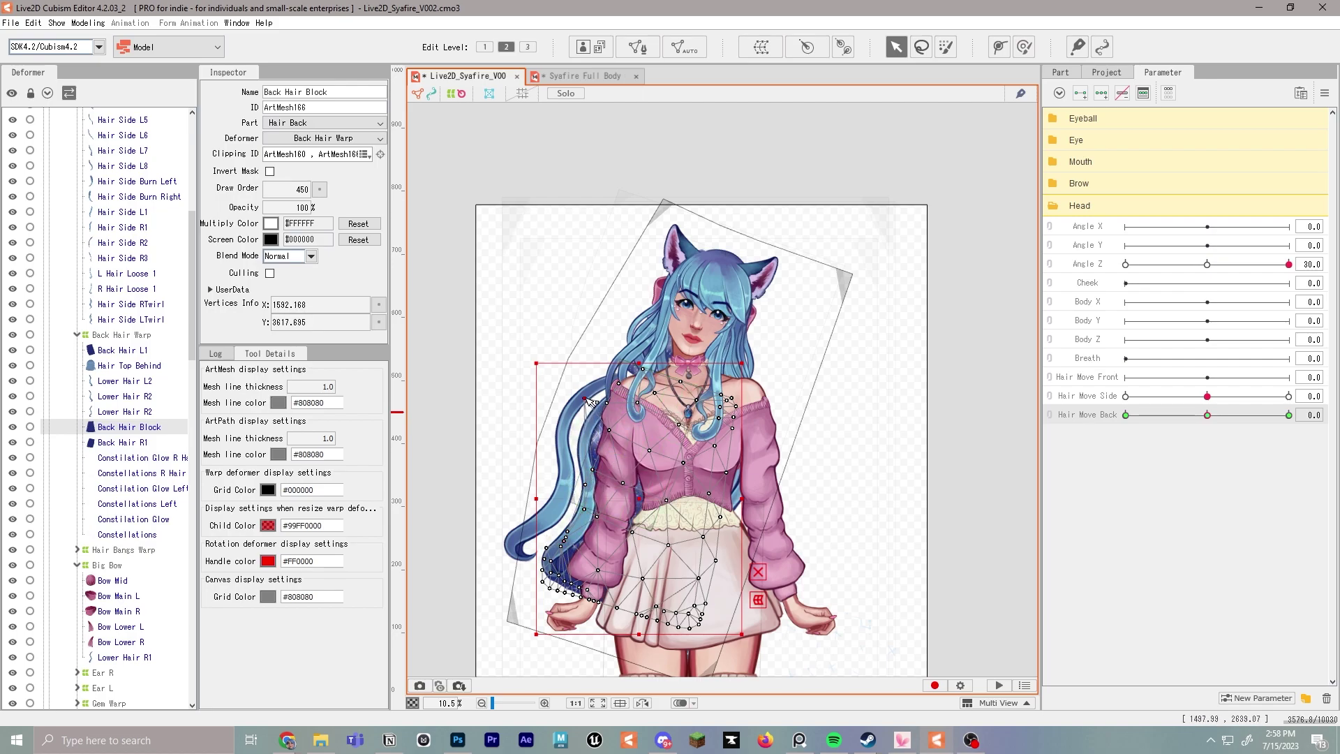
drag(1247, 265, 1292, 263)
click(559, 497)
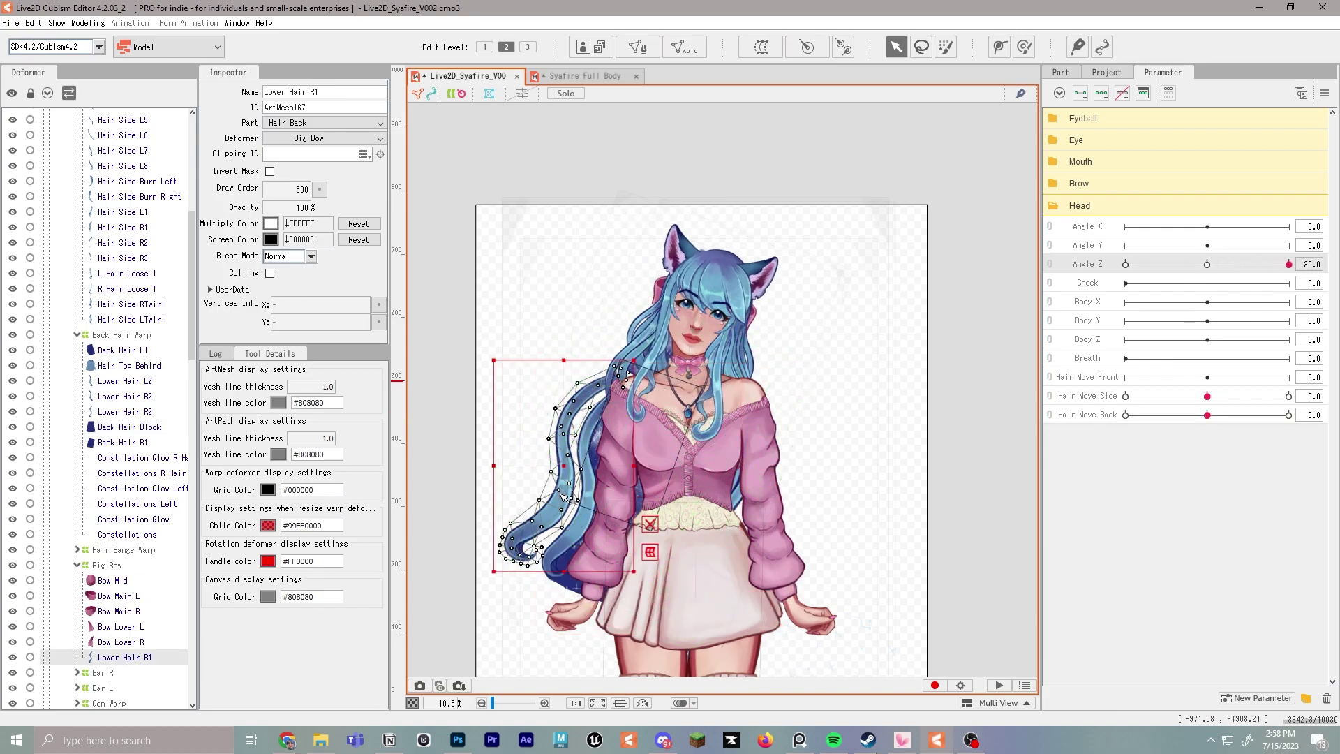
scroll(137, 643, down, 2)
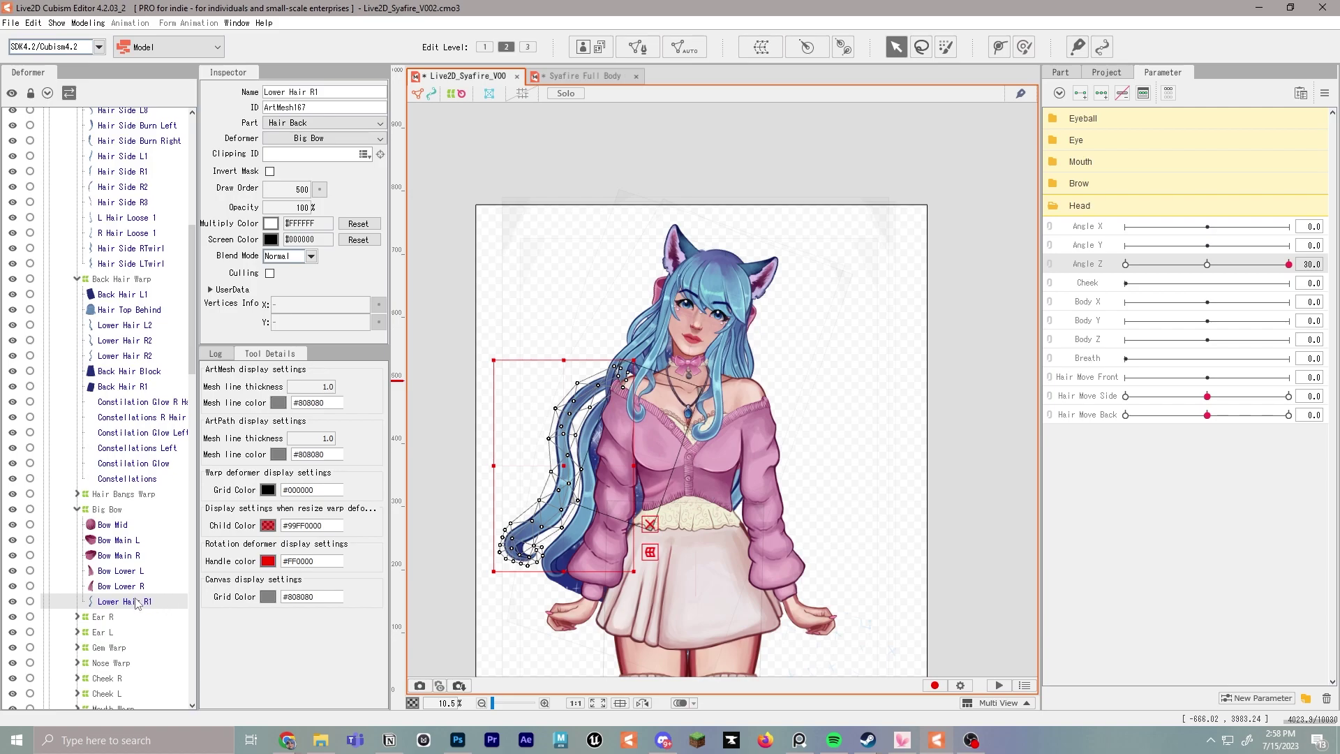
drag(136, 601, 141, 292)
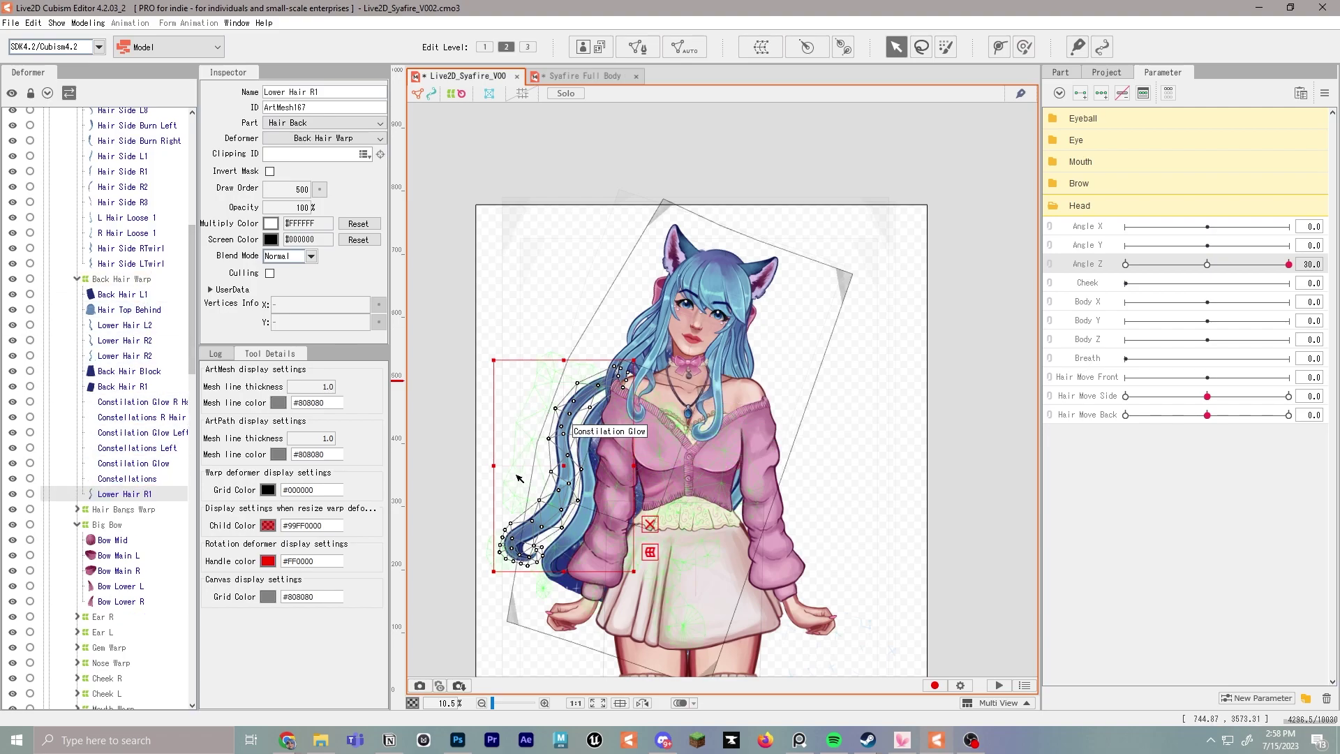
drag(554, 472, 570, 470)
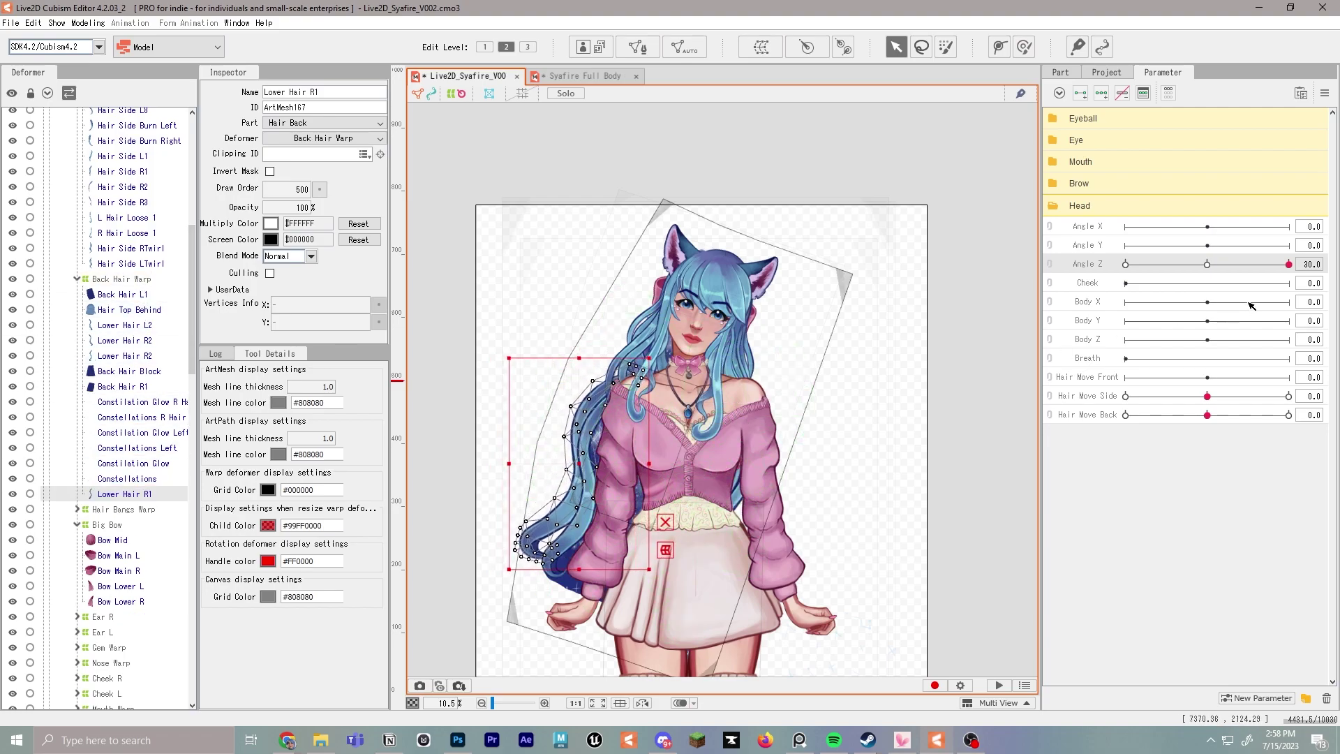
drag(1235, 265, 1315, 250)
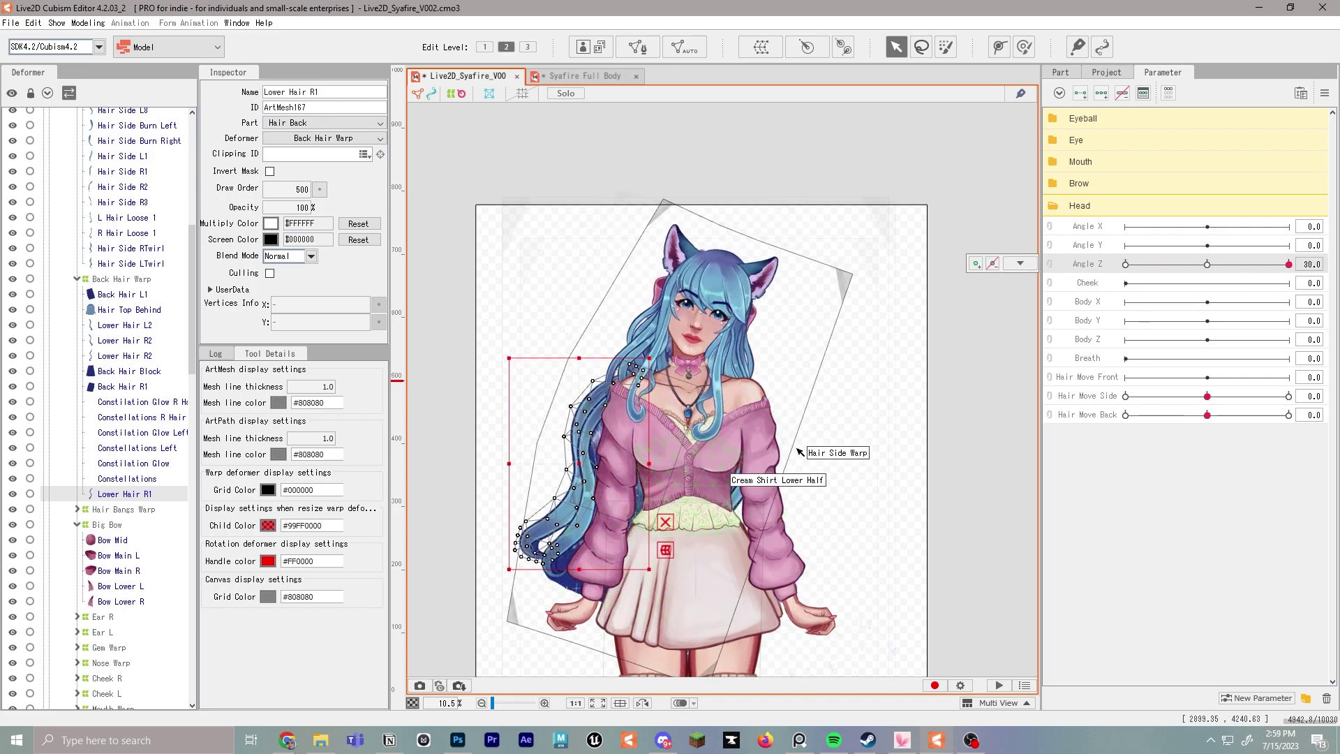
Step: Pull Back Hair Warp's lower-left corner inward and curve its left edge so the long back hair sits closer to the body
click(551, 642)
drag(594, 647, 617, 650)
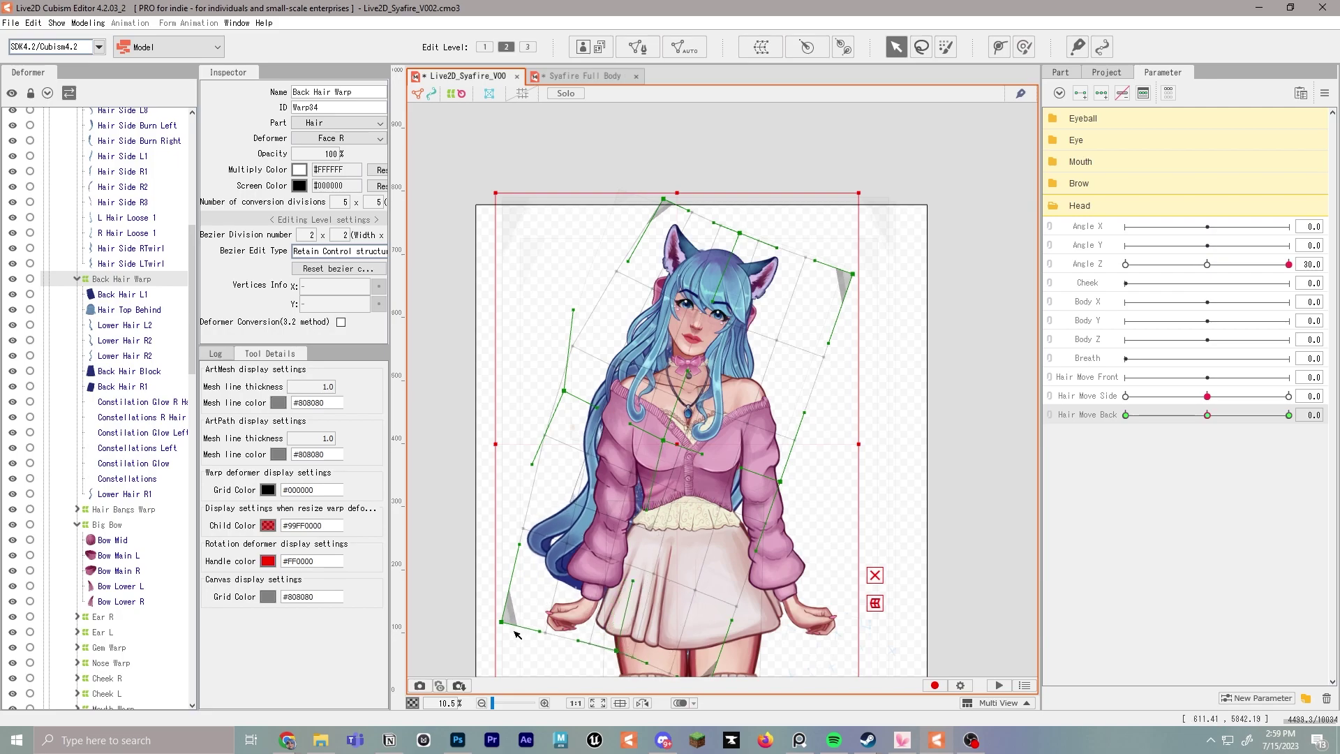
drag(511, 630, 513, 631)
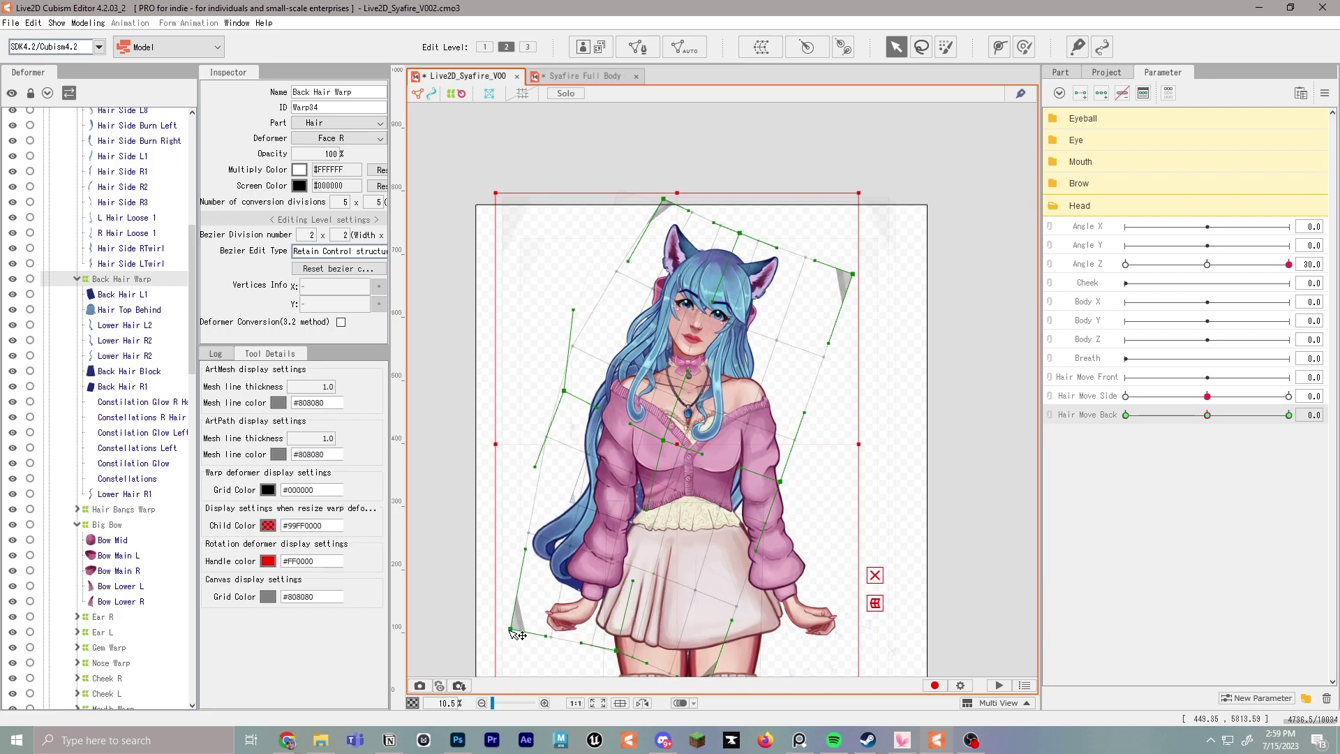
click(738, 500)
scroll(561, 285, down, 2)
click(580, 376)
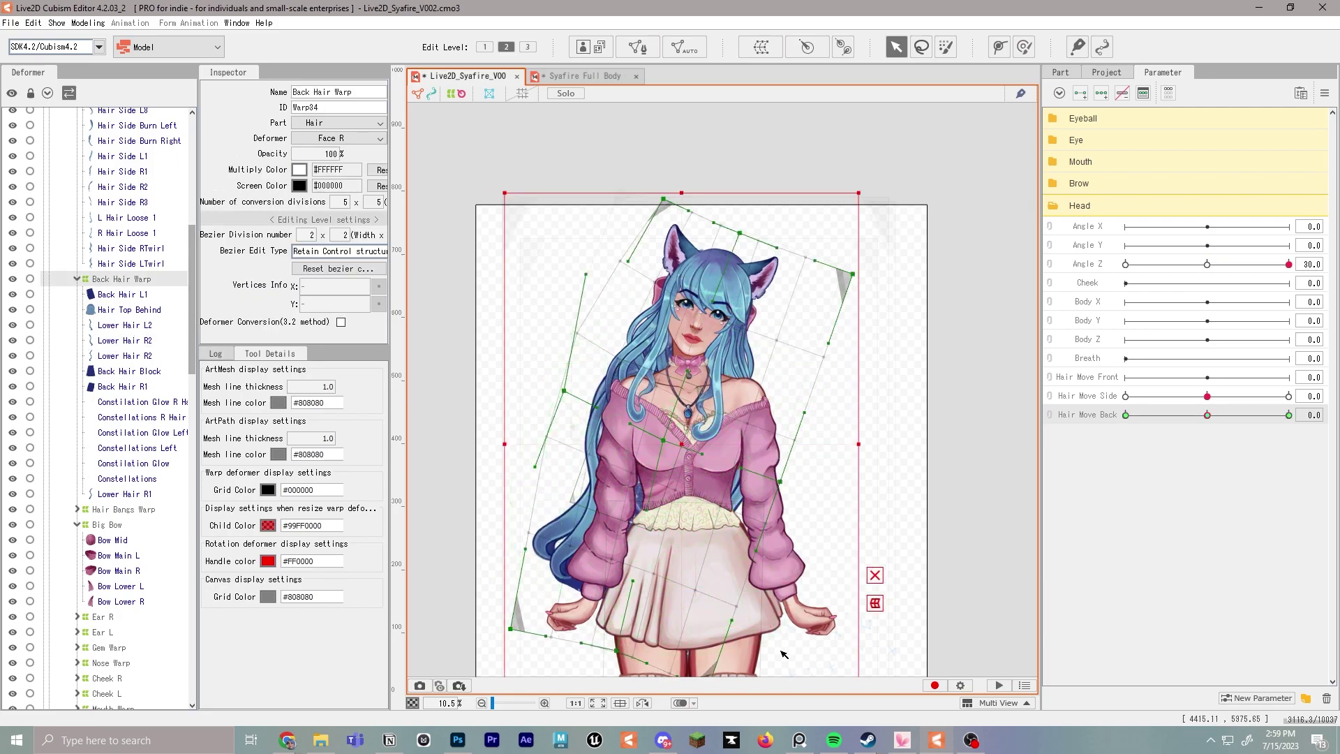
Step: Push Back Hair Warp's lower-right corner and right edge control points outward at Angle Z 30.0
drag(664, 571, 723, 582)
drag(750, 326, 780, 317)
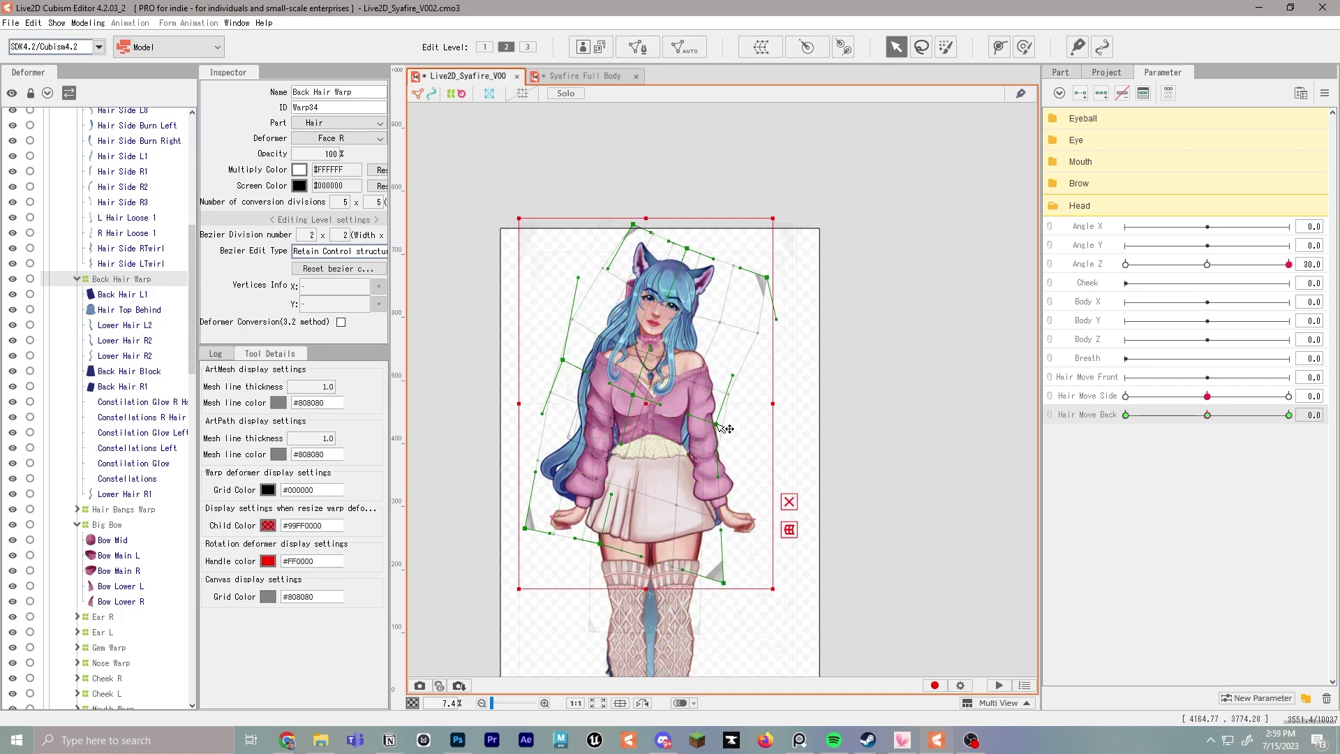
drag(716, 424, 746, 421)
Step: Sweep Angle Z to both sides to examine how the back hair follows the head tilt, and return it to 0.0
mouse_move(1229, 263)
mouse_down()
mouse_move(1301, 271)
mouse_move(1214, 268)
mouse_up()
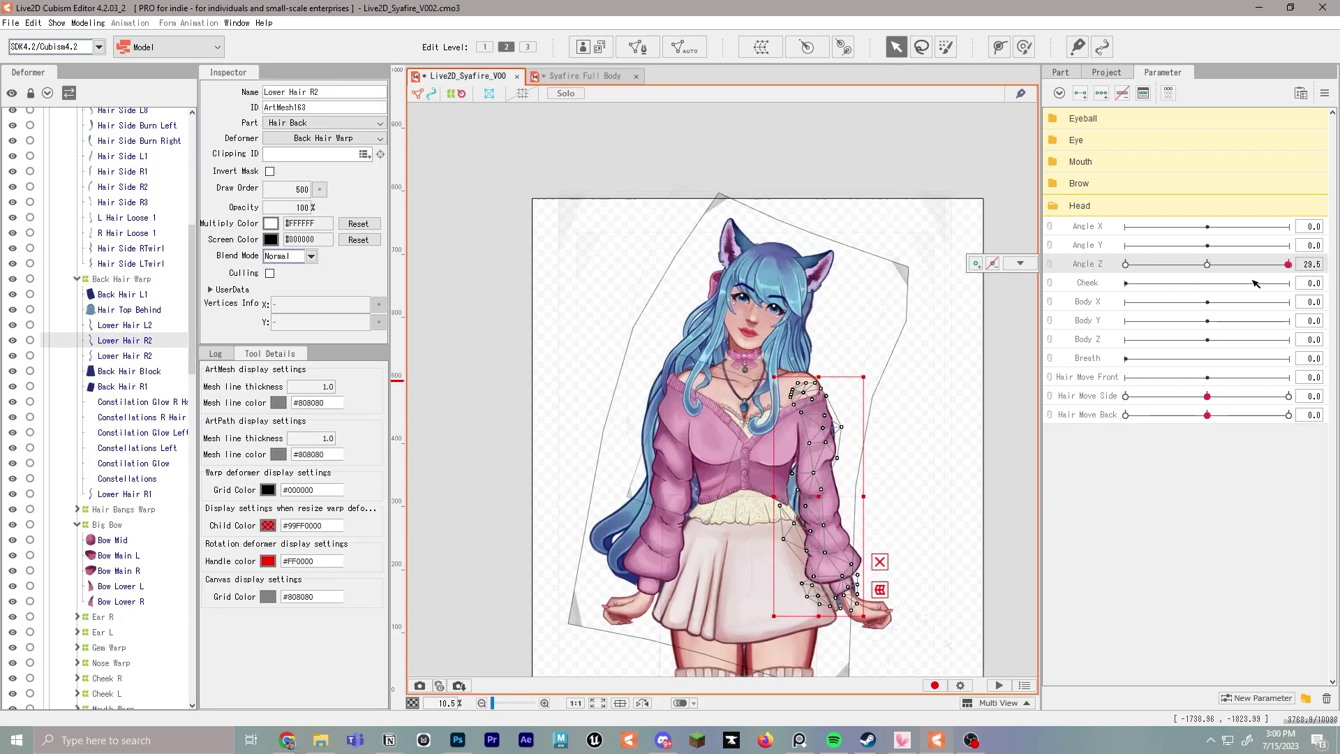
drag(1255, 283, 1292, 279)
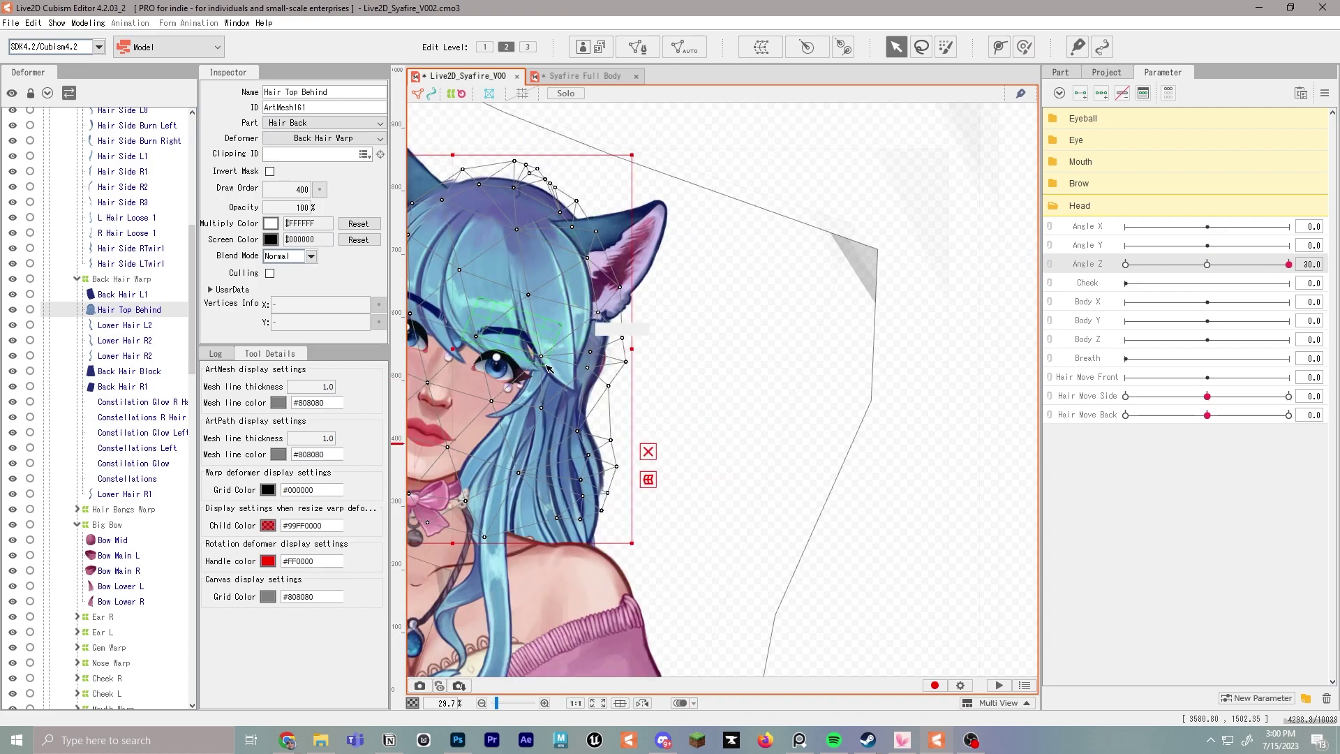
scroll(581, 373, down, 2)
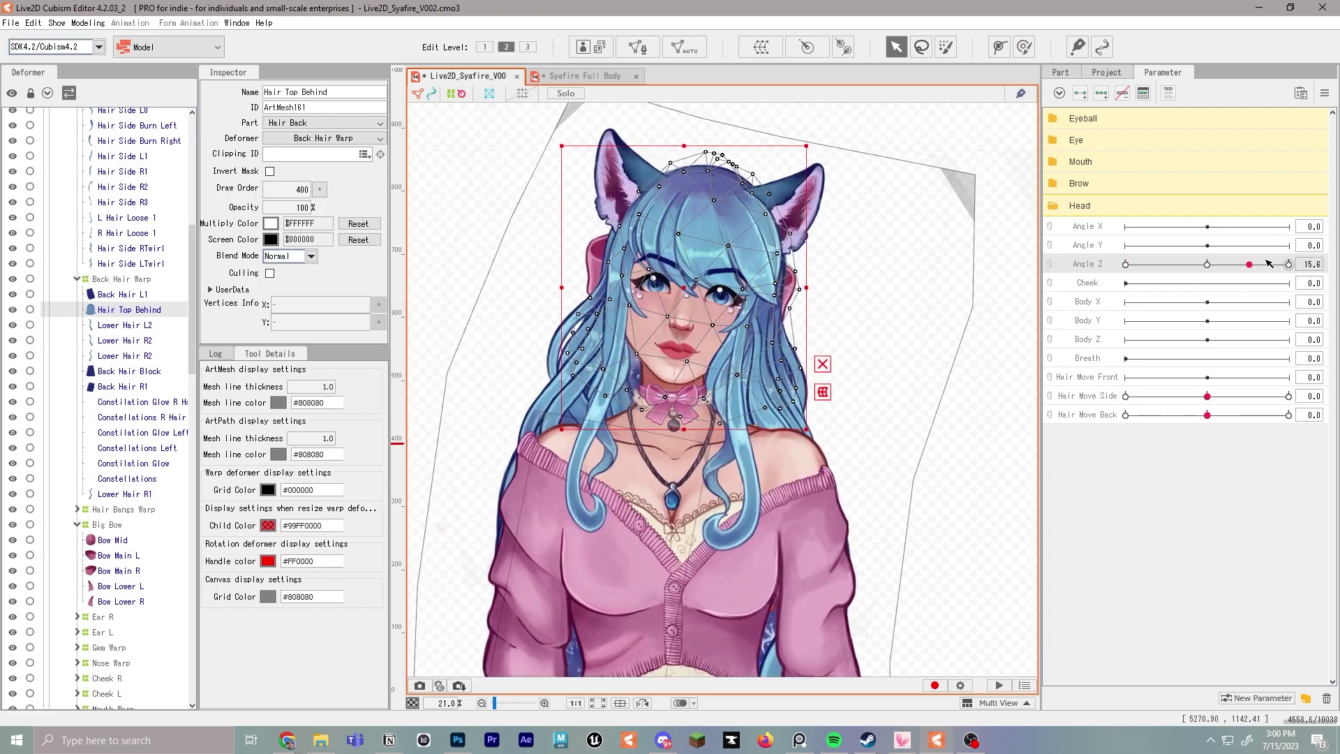
scroll(753, 332, up, 4)
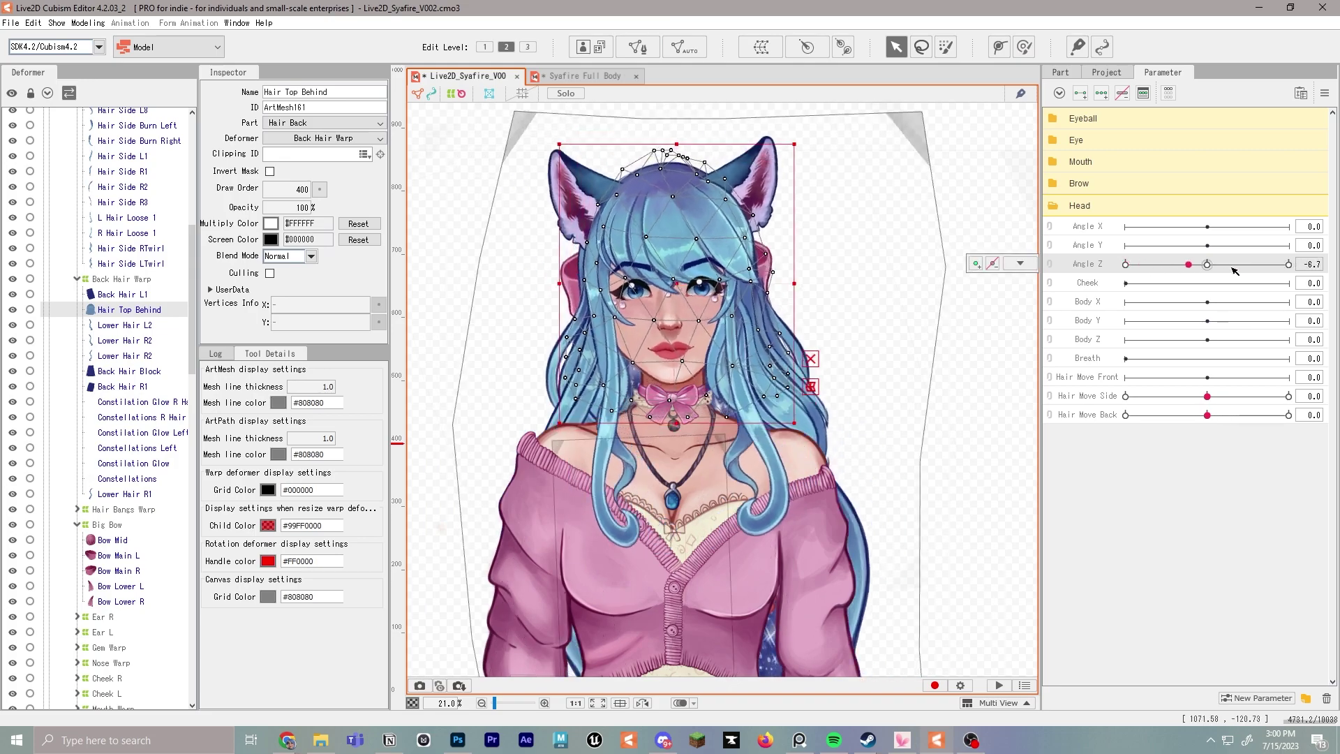
scroll(753, 331, down, 2)
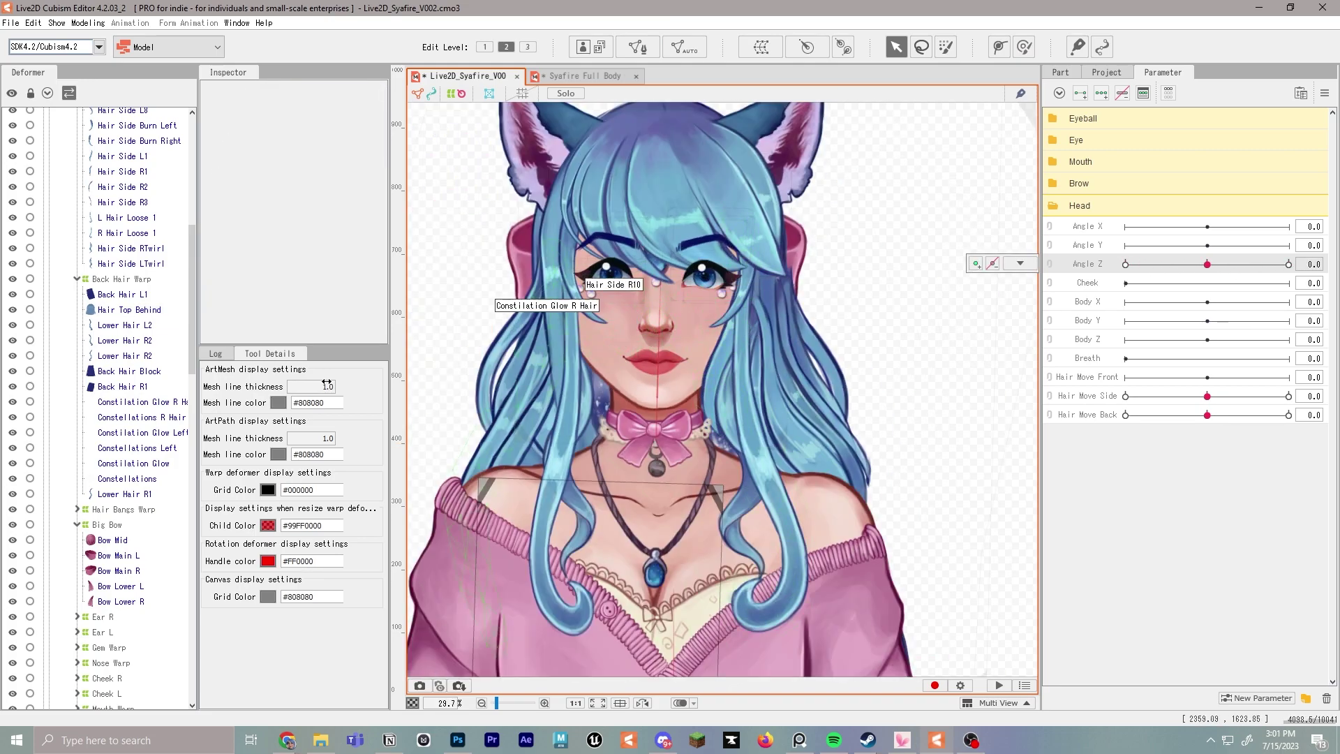
Step: Add three keys to the Neck R rotation deformer on Angle Z, tilt it slightly at the 30.0 key, and return Angle Z to 0.0
scroll(73, 355, up, 9)
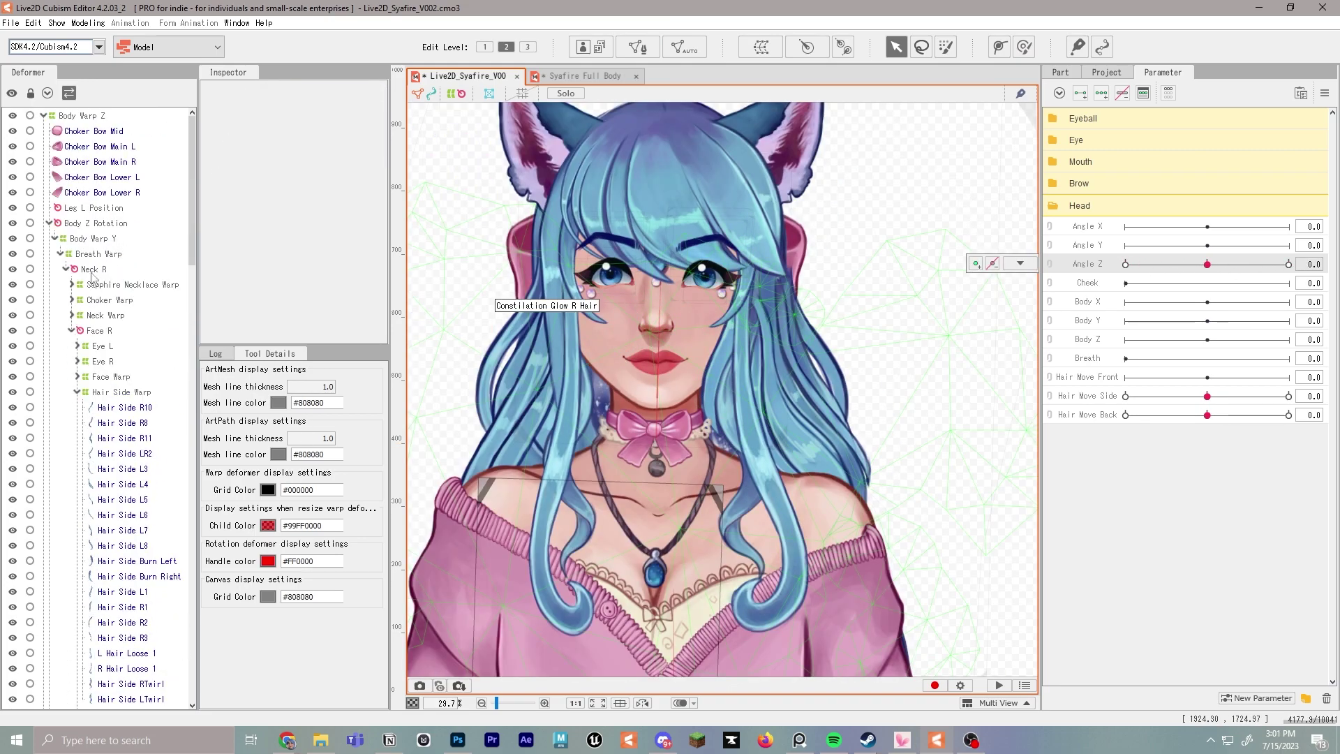
click(92, 272)
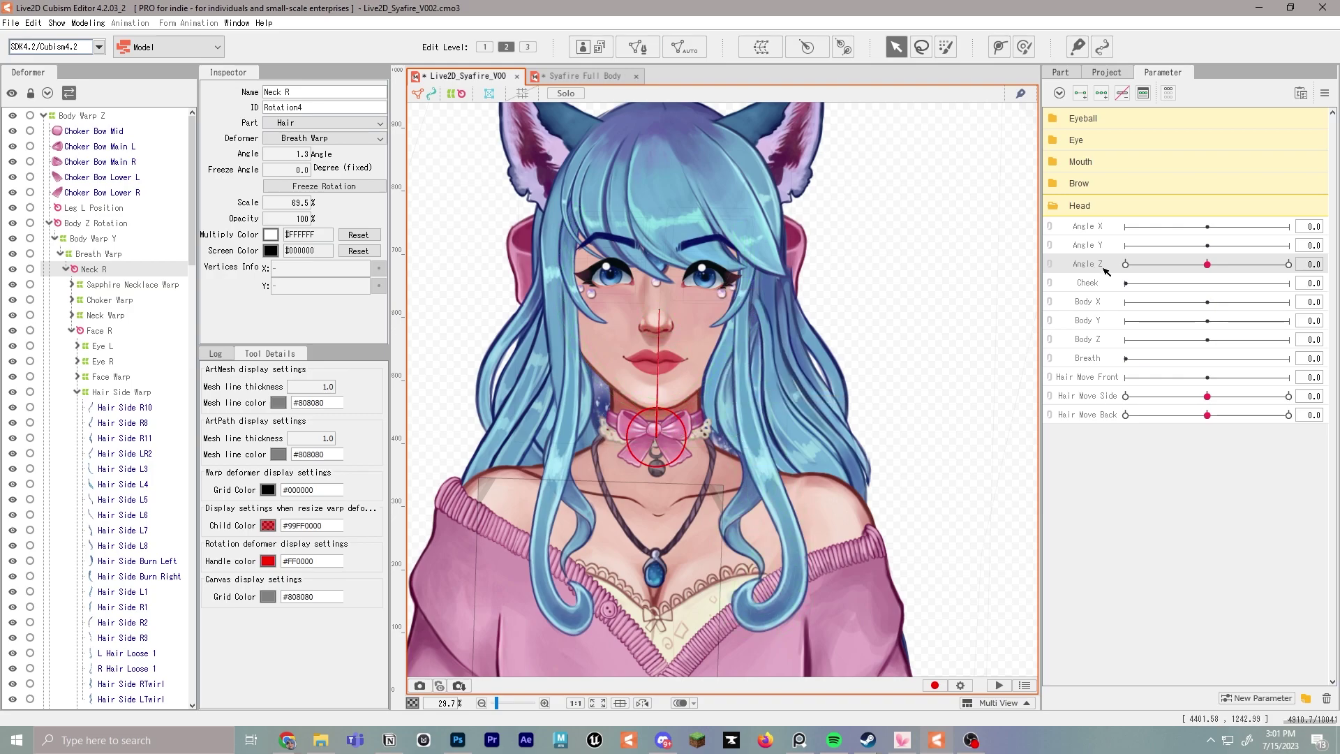
click(1289, 265)
mouse_move(660, 307)
mouse_down()
mouse_move(683, 305)
mouse_move(640, 305)
mouse_up()
click(1126, 264)
mouse_move(1188, 264)
mouse_down()
mouse_move(1104, 264)
mouse_move(1276, 275)
mouse_move(1110, 266)
mouse_move(1227, 264)
mouse_move(1207, 275)
mouse_up()
click(1207, 264)
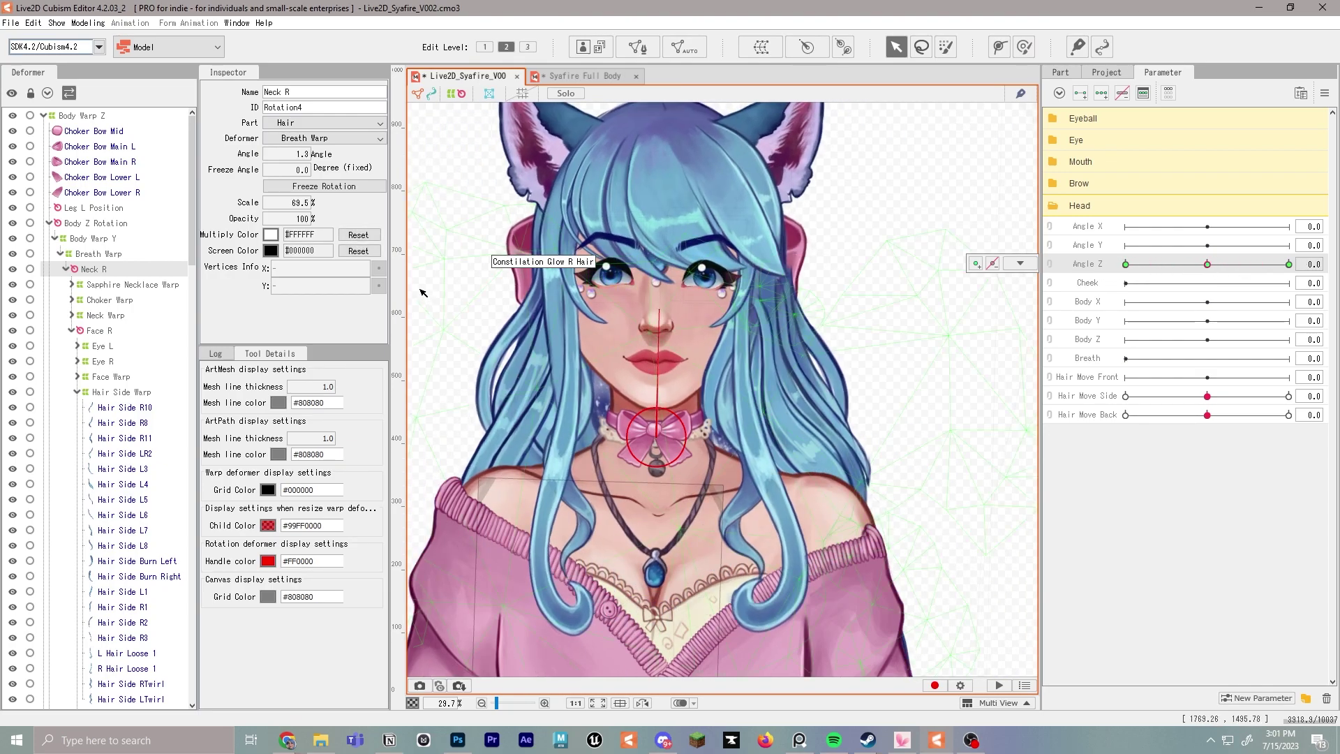
click(1020, 263)
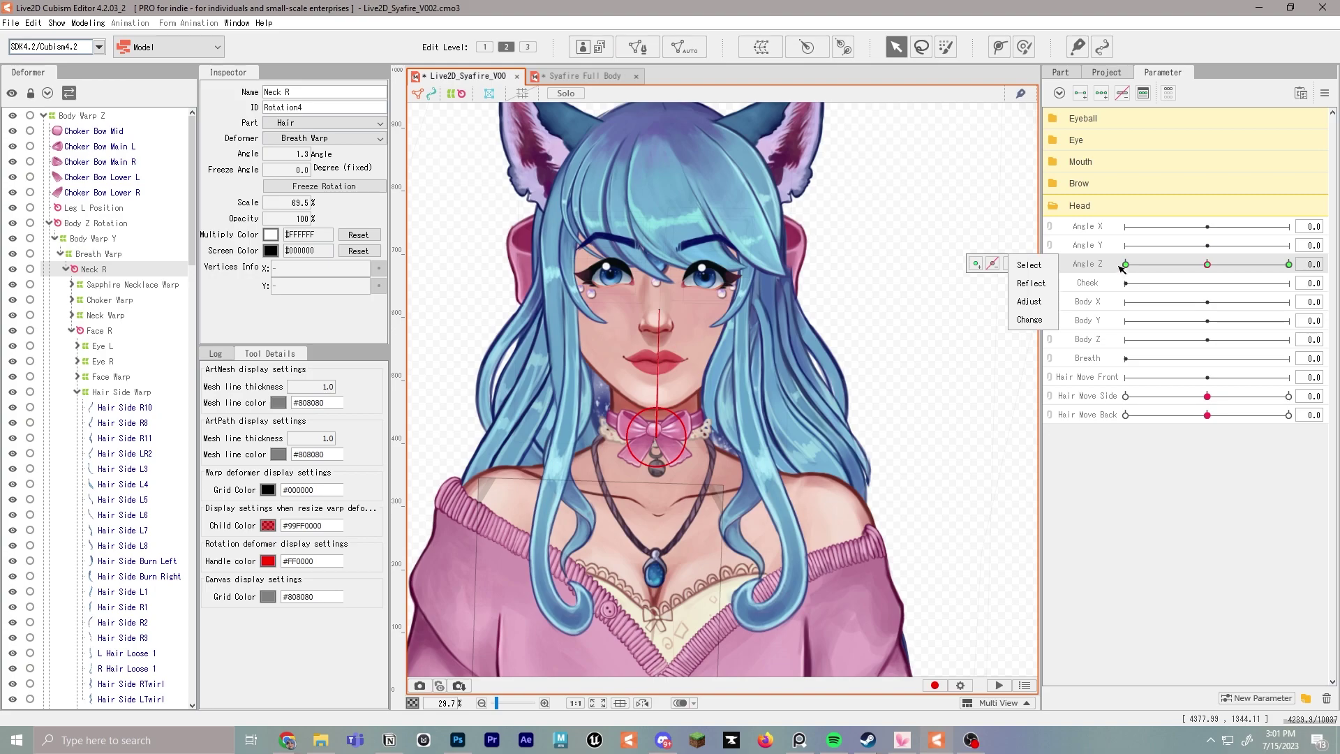
click(99, 330)
click(108, 271)
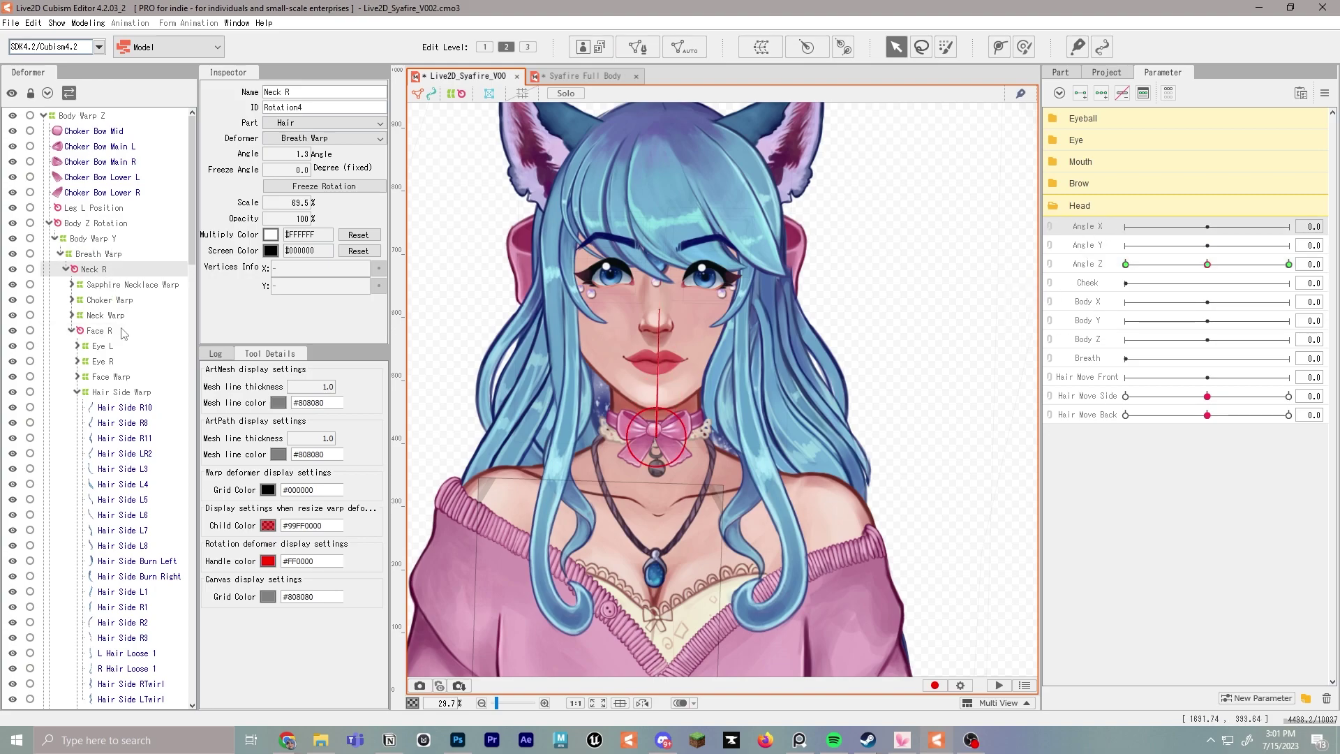
Step: Move the Eye L and Eye R warp deformers from Face R into Face Warp and select Face Warp
click(67, 268)
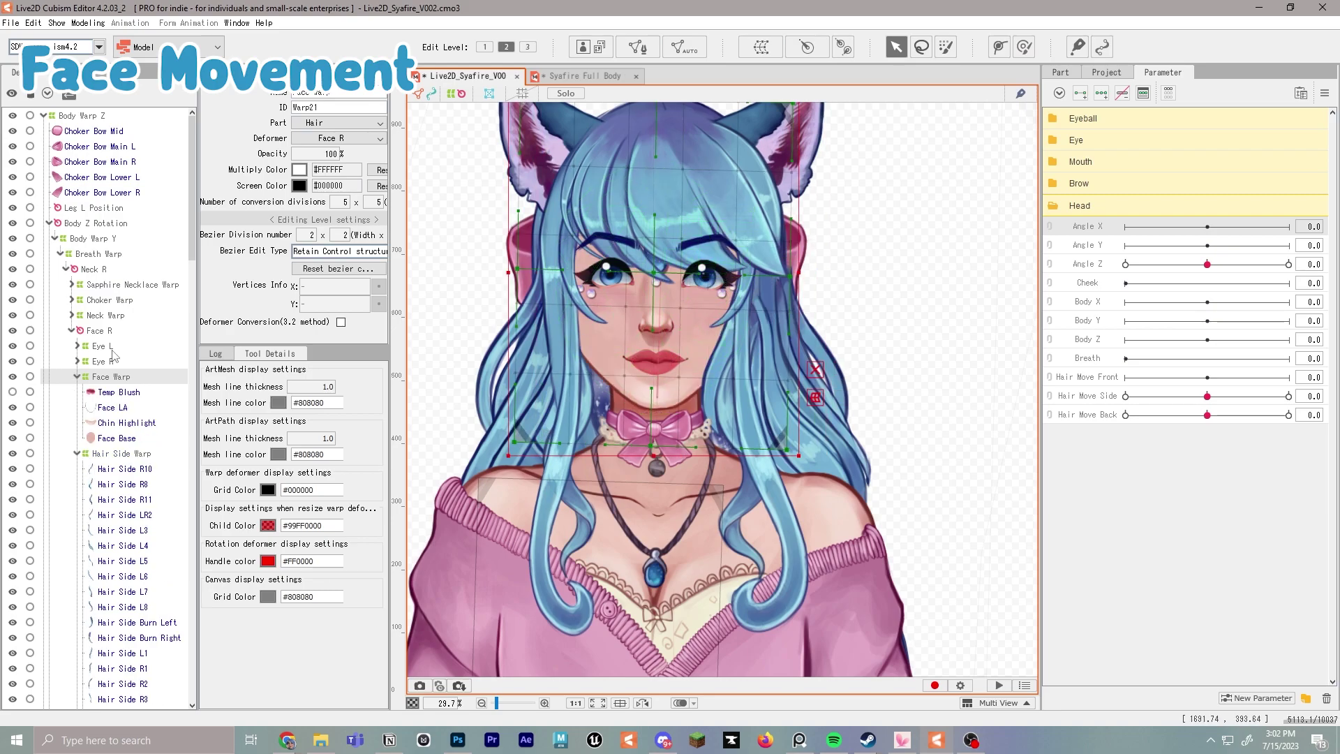
mouse_move(105, 346)
mouse_down()
mouse_move(106, 382)
mouse_move(112, 367)
mouse_up()
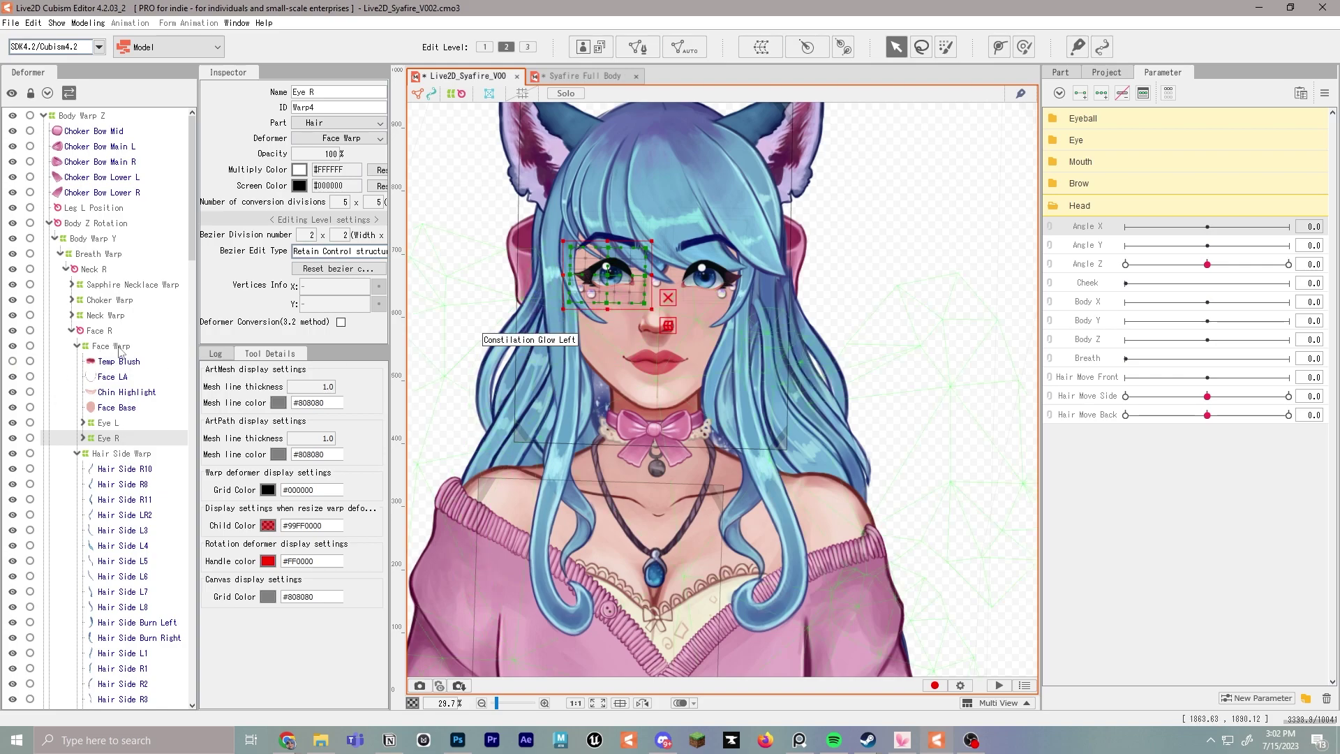
click(117, 347)
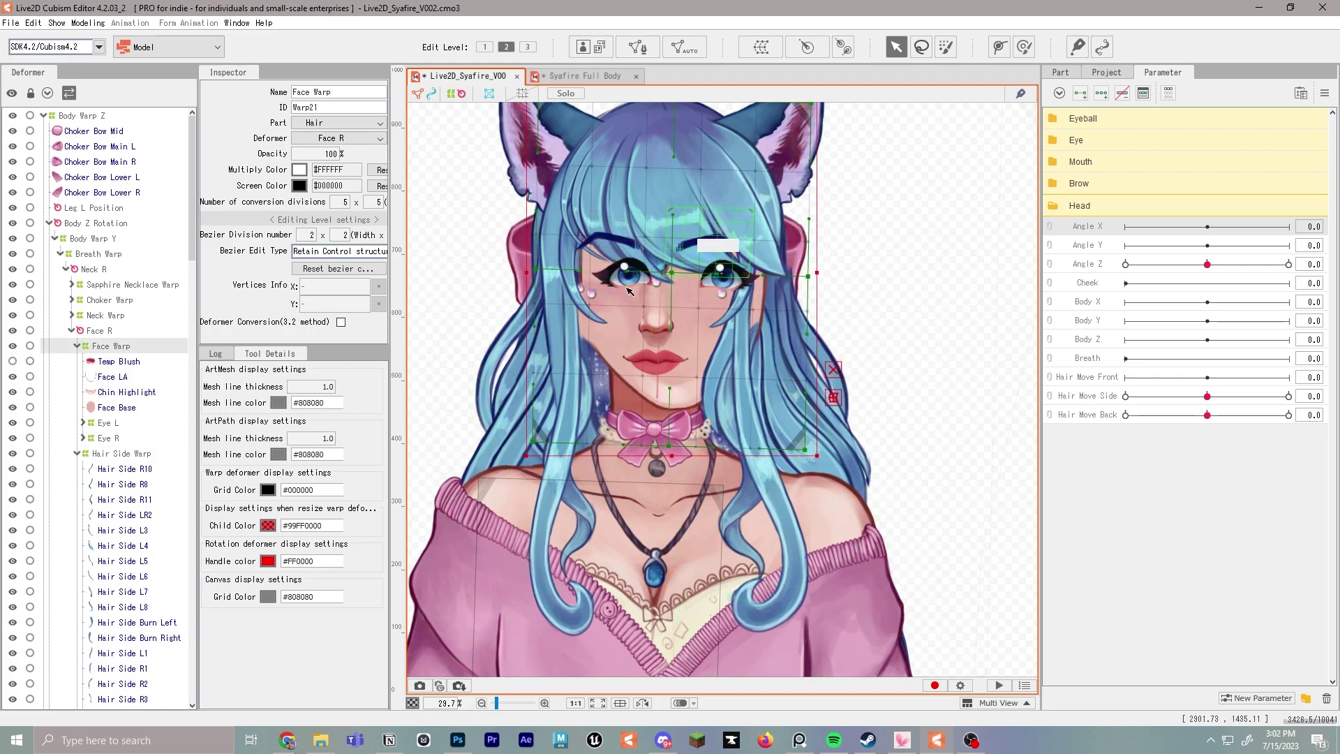
Step: Move the side, back and bangs hair warps, Big Bow and the ear, gem, nose, cheek, mouth and eyebrow deformers from Face R into Face Warp
scroll(130, 400, down, 1)
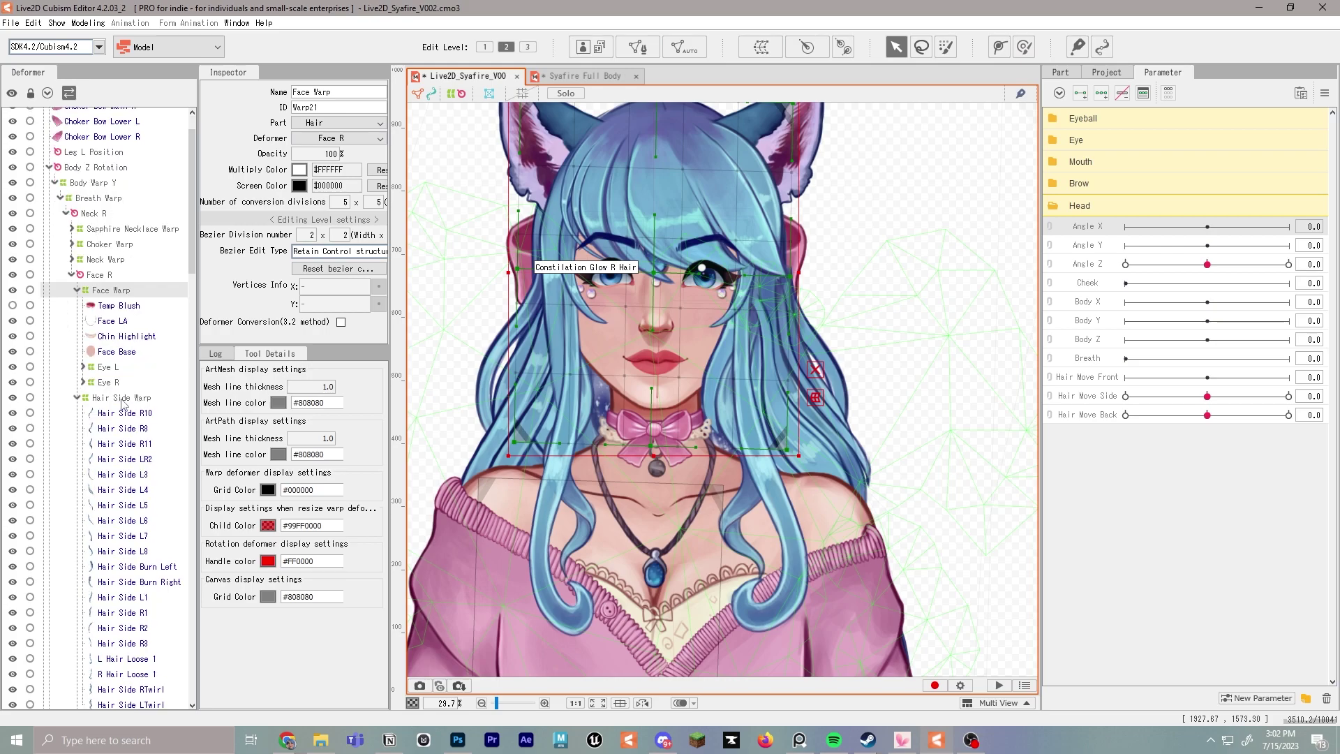
drag(122, 403, 111, 294)
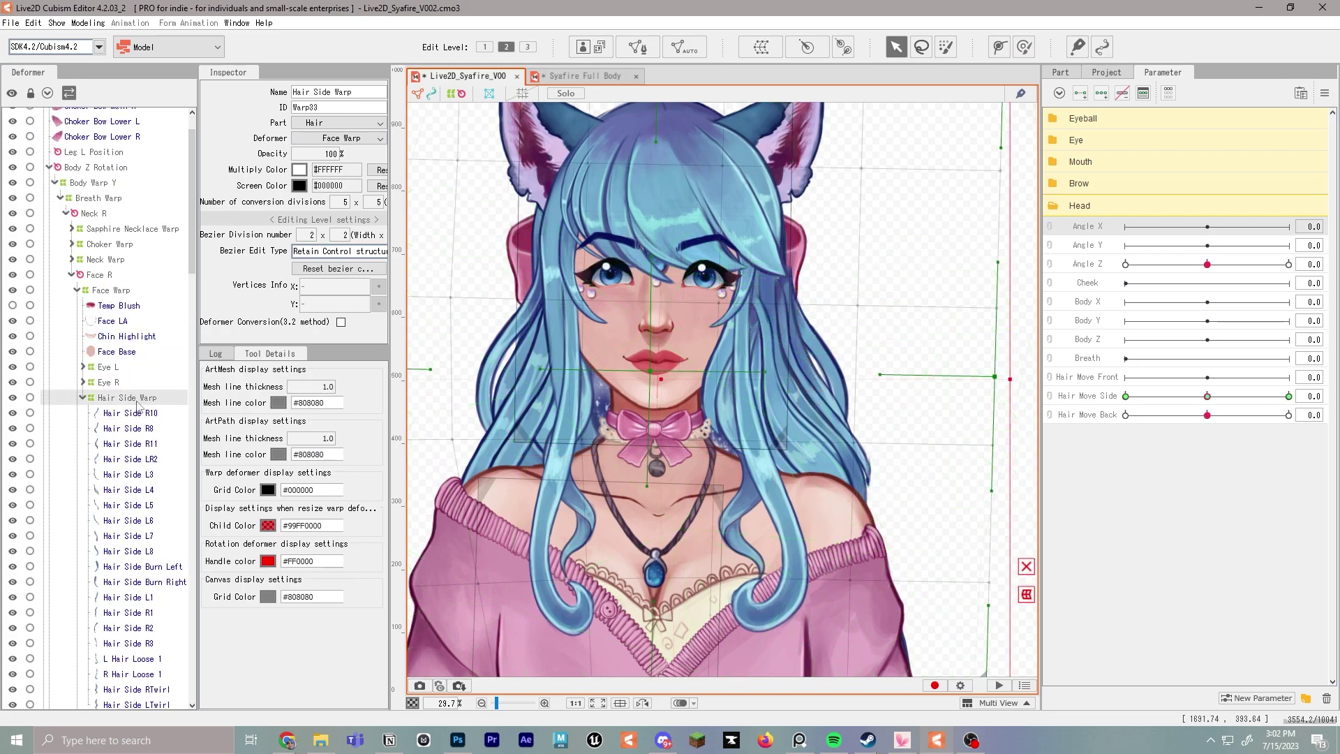
click(83, 398)
drag(111, 416, 106, 293)
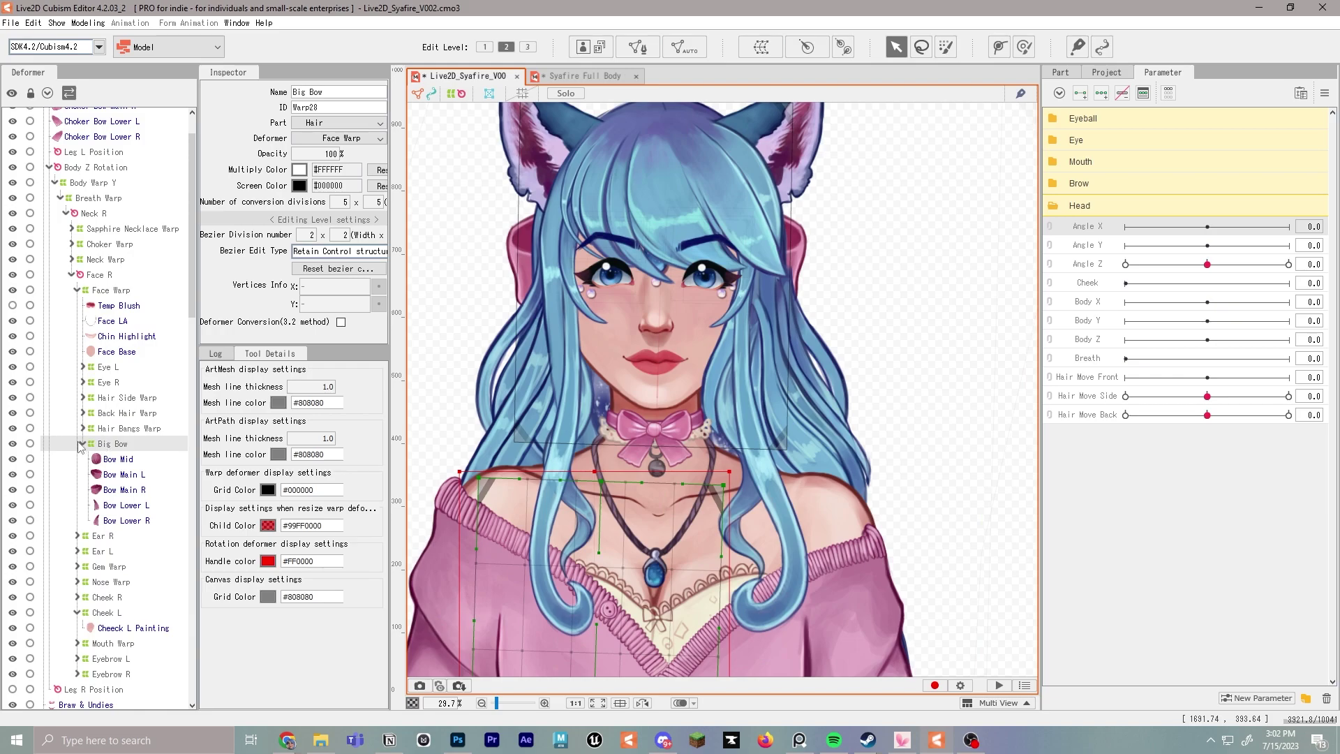
click(83, 443)
drag(108, 461, 107, 327)
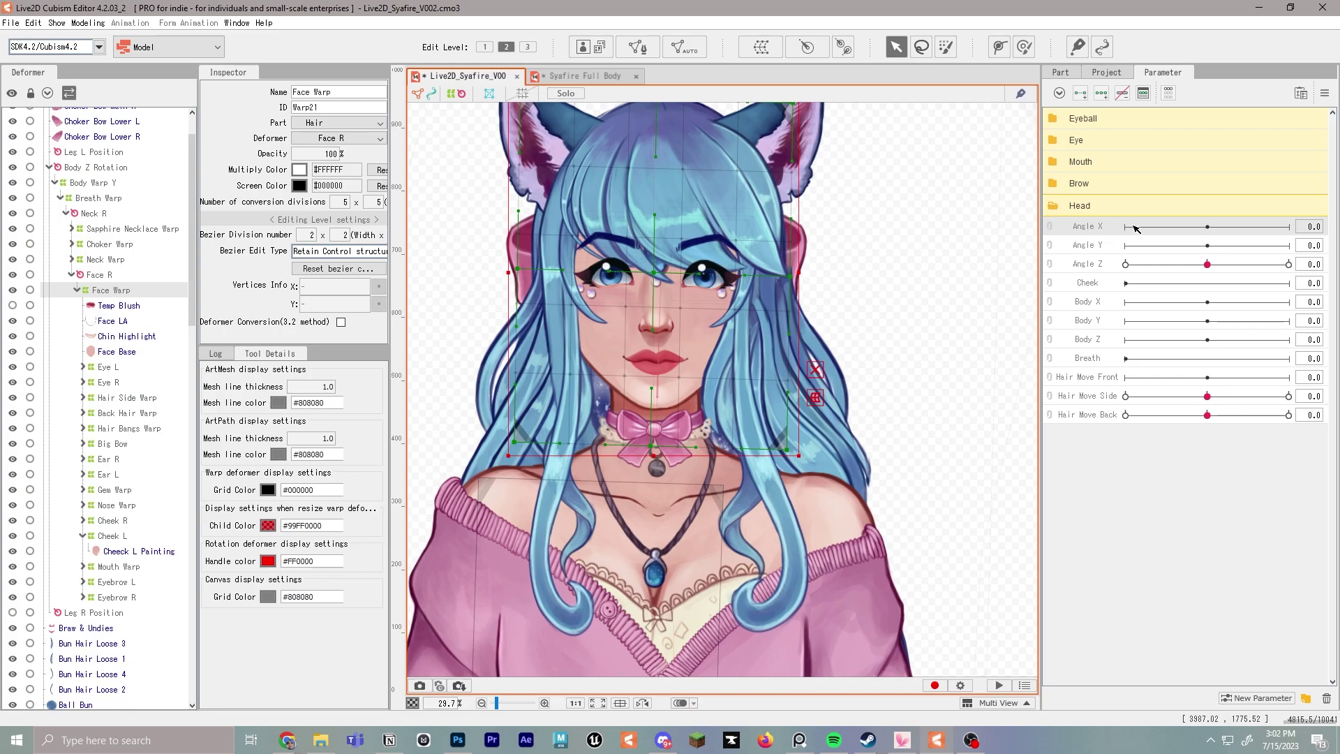
Step: Add three keys to Face Warp on Angle X and shift the warp sideways at the 30.0 key
click(1052, 227)
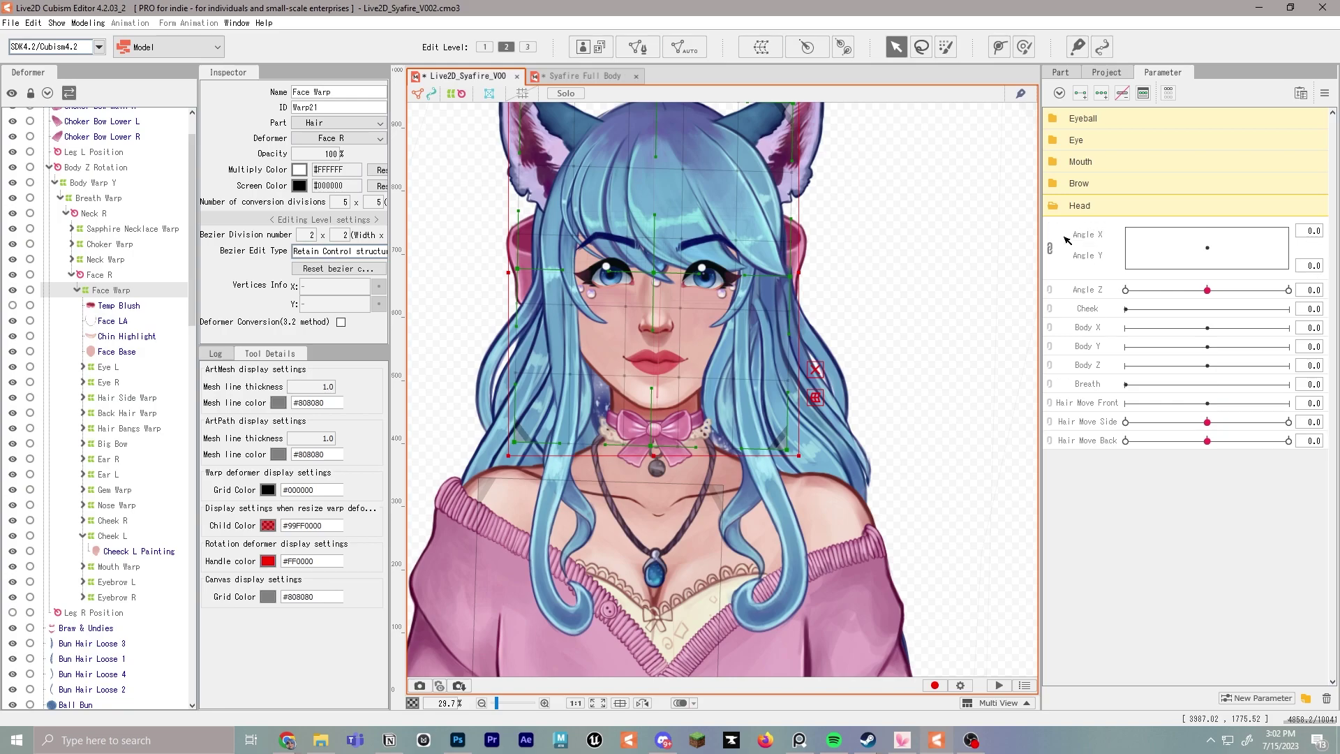
click(1052, 242)
click(1086, 226)
click(1101, 93)
click(1289, 228)
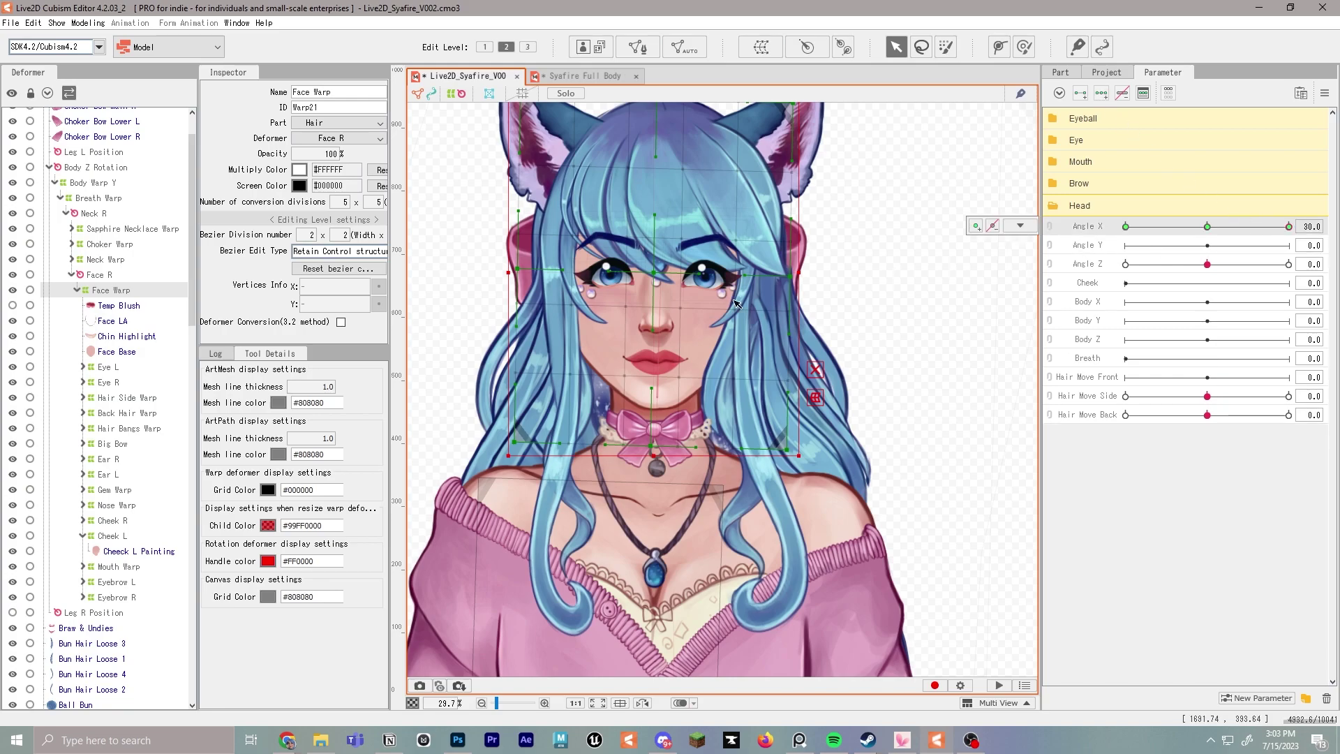
drag(653, 282, 673, 272)
mouse_move(1319, 217)
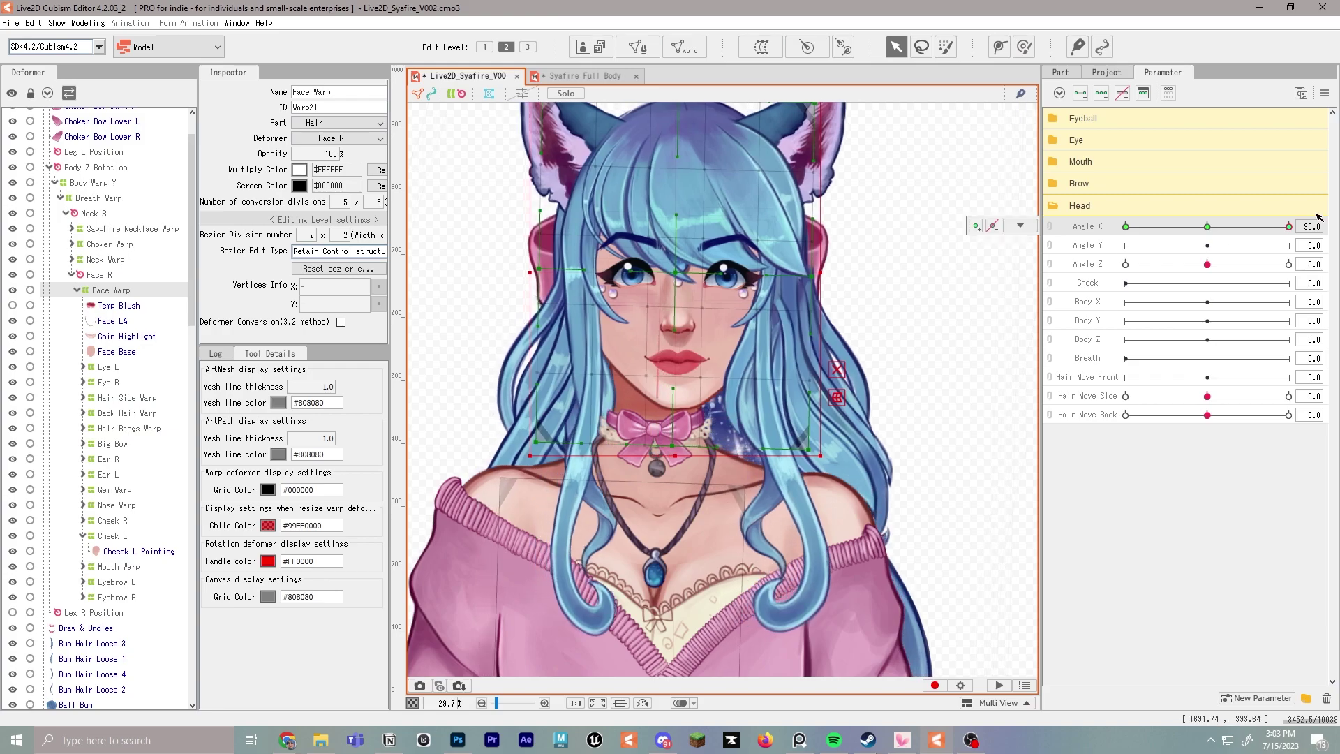
Step: Reflect Face Warp's Angle X motion onto the opposite key and return Angle X to 0.0
click(1324, 98)
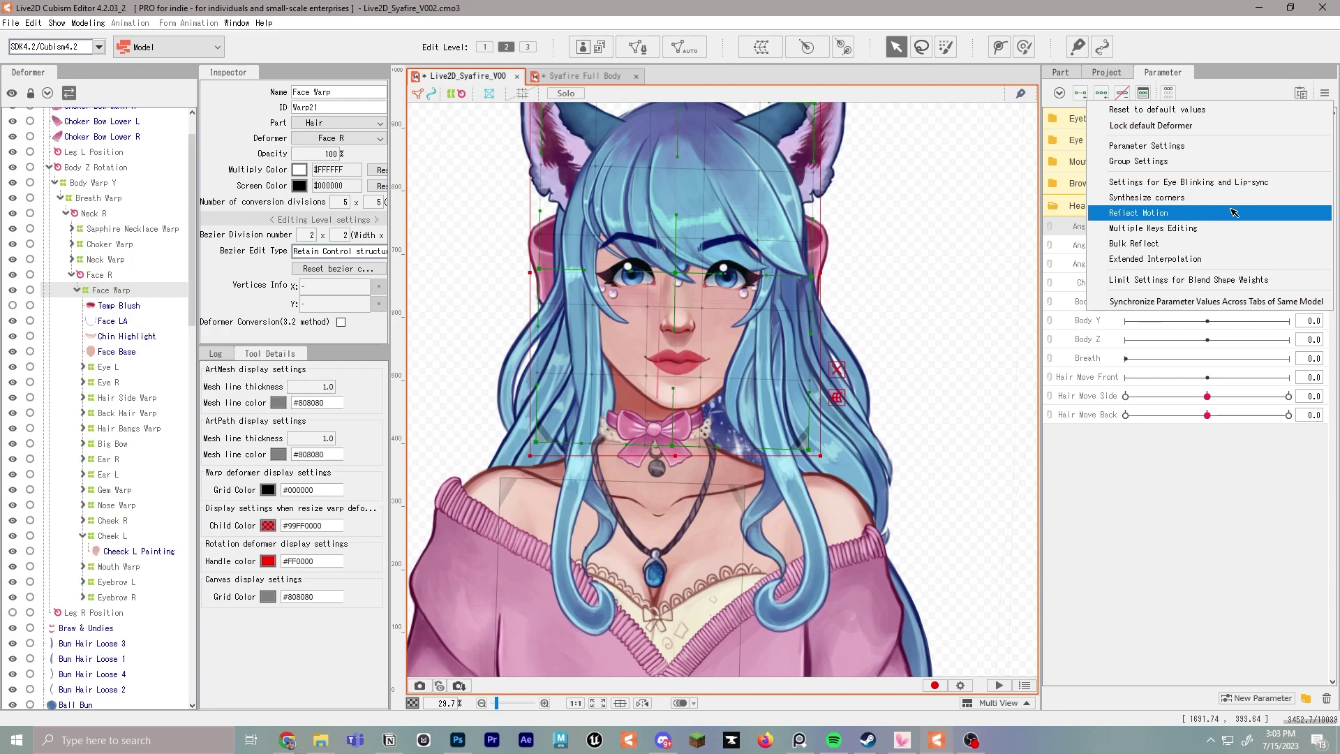
click(1234, 212)
click(648, 501)
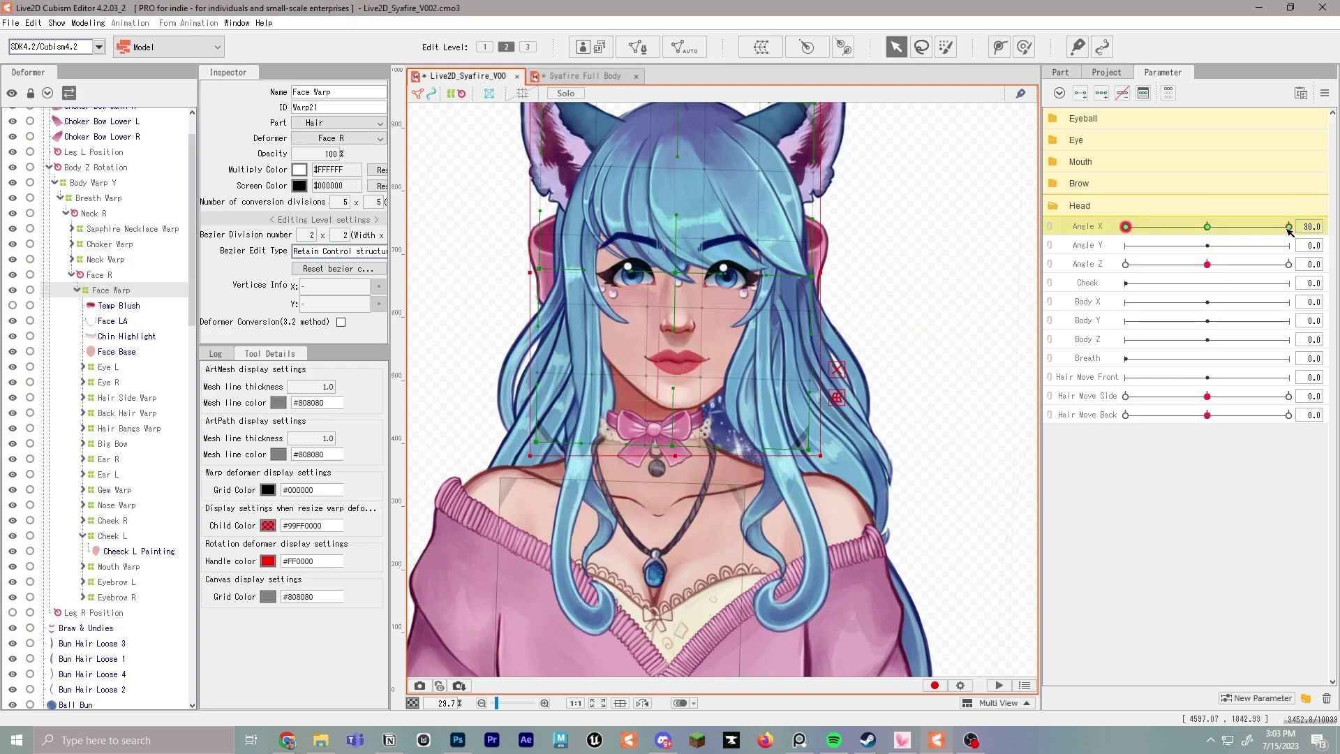
drag(1289, 226, 1208, 227)
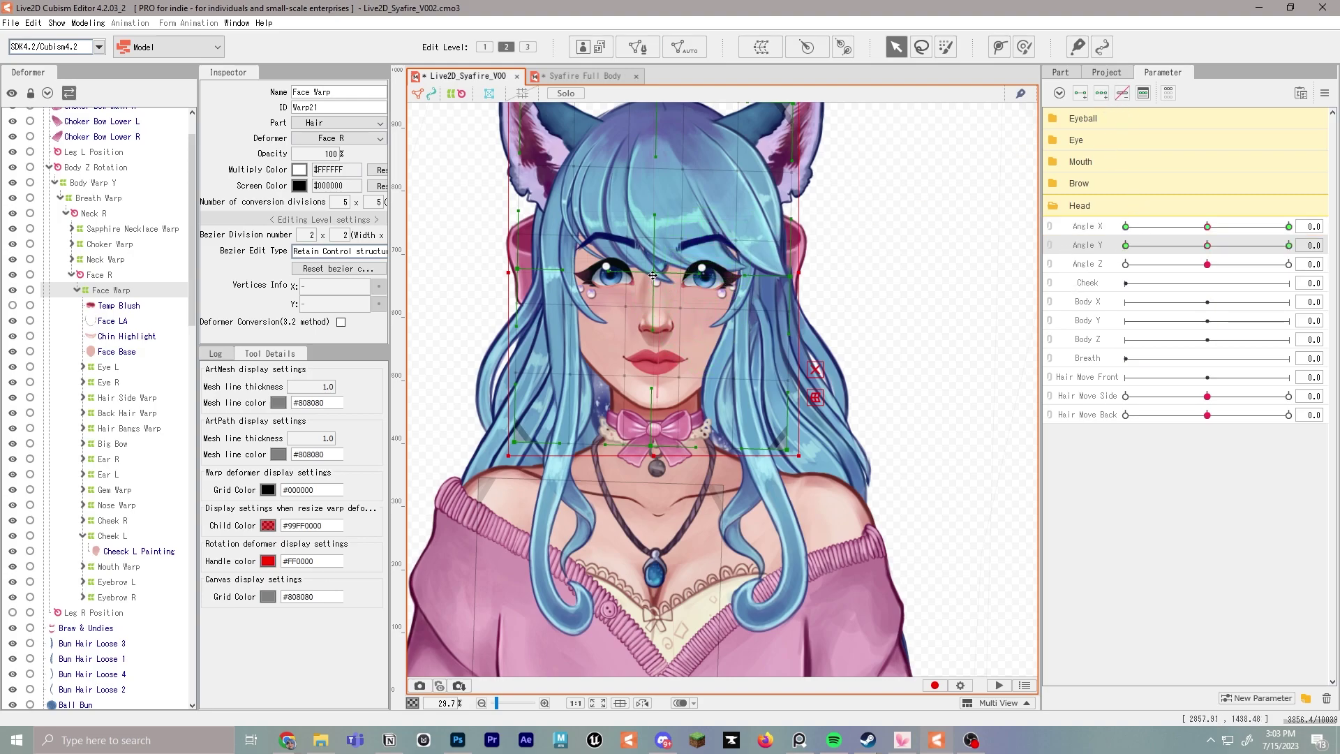
Step: Shift Face Warp slightly upward at the Angle Y 30.0 key and switch Angle Y to its opposite end key
click(1288, 248)
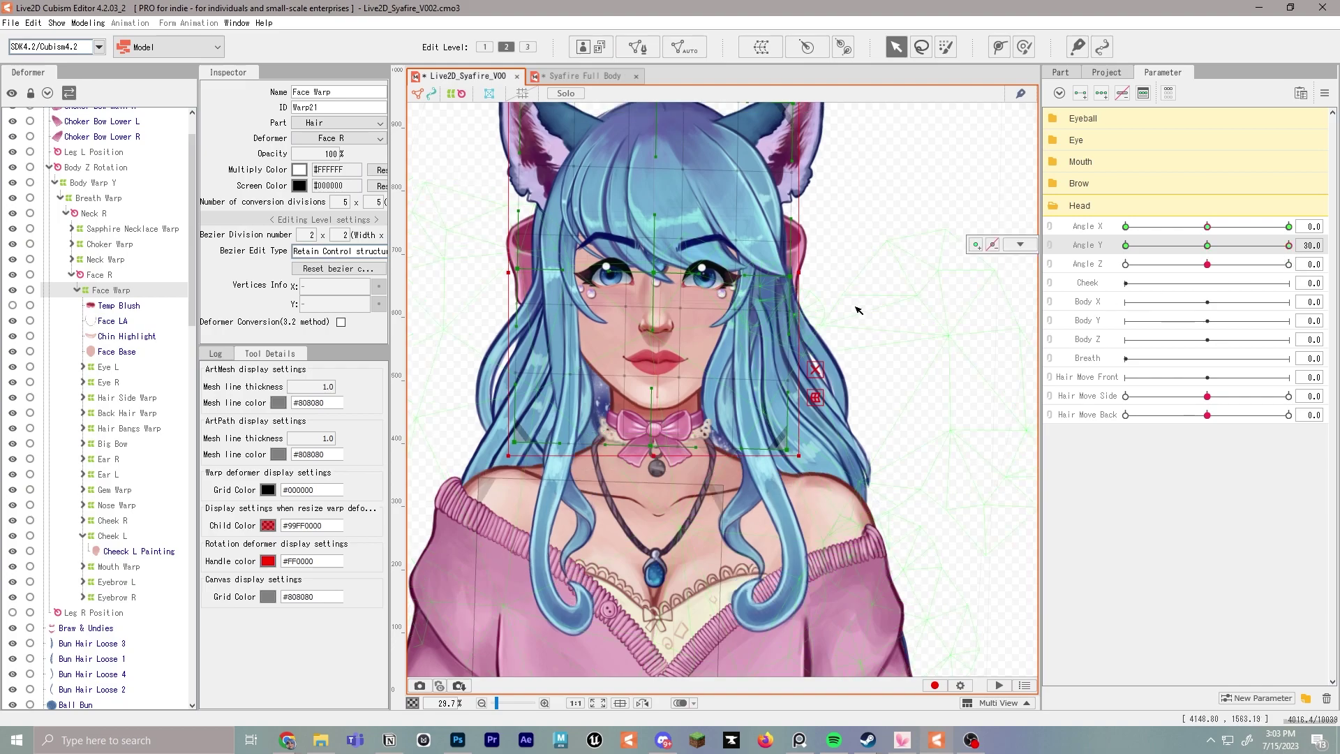
drag(662, 293, 647, 263)
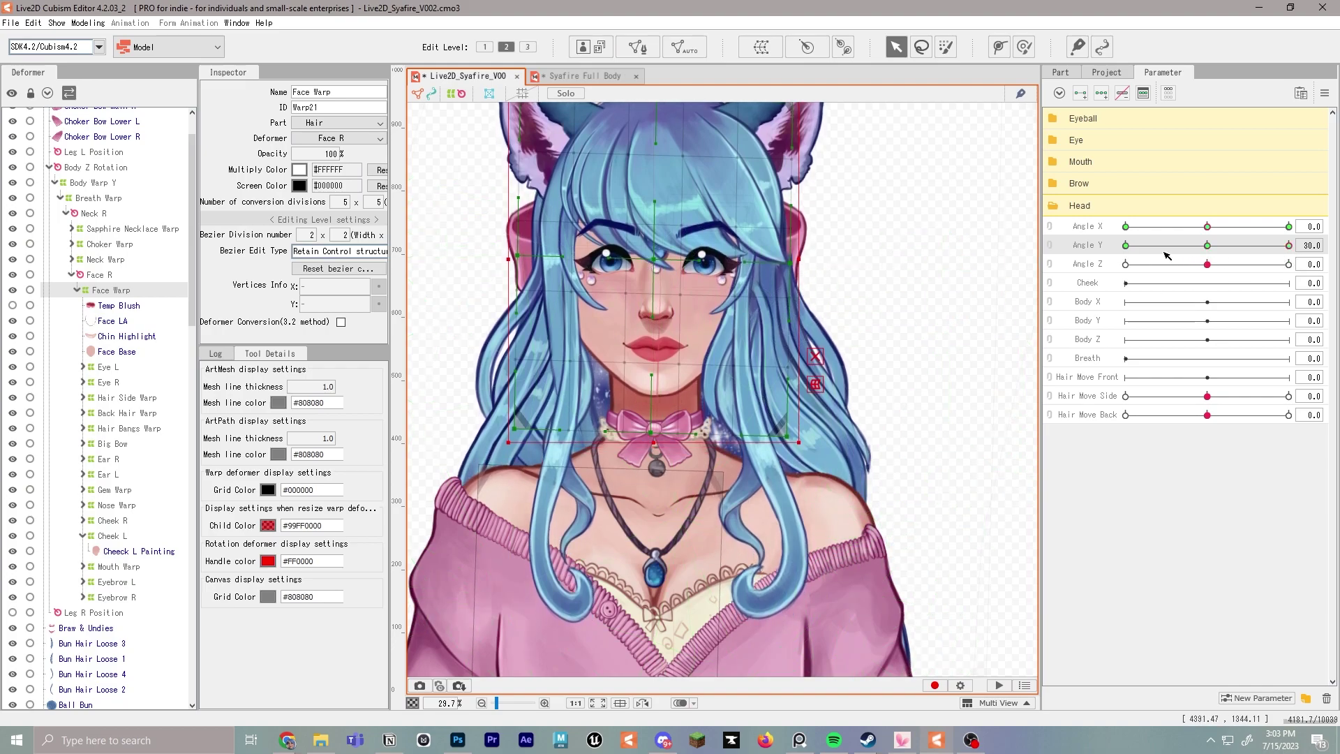
click(1127, 246)
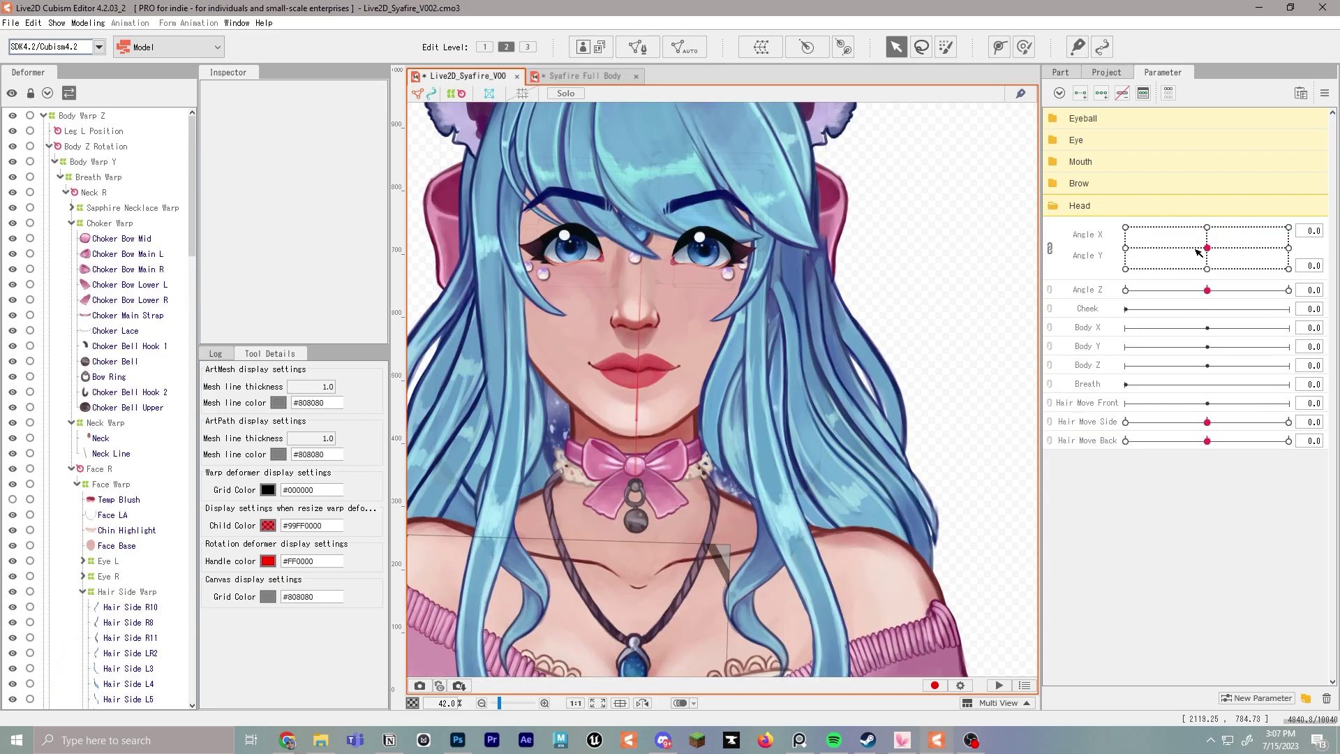
Step: Test the head movement with Angle X and Angle Y combined, return both to 0.0 and separate the two parameters
drag(1243, 241, 1214, 231)
click(1207, 245)
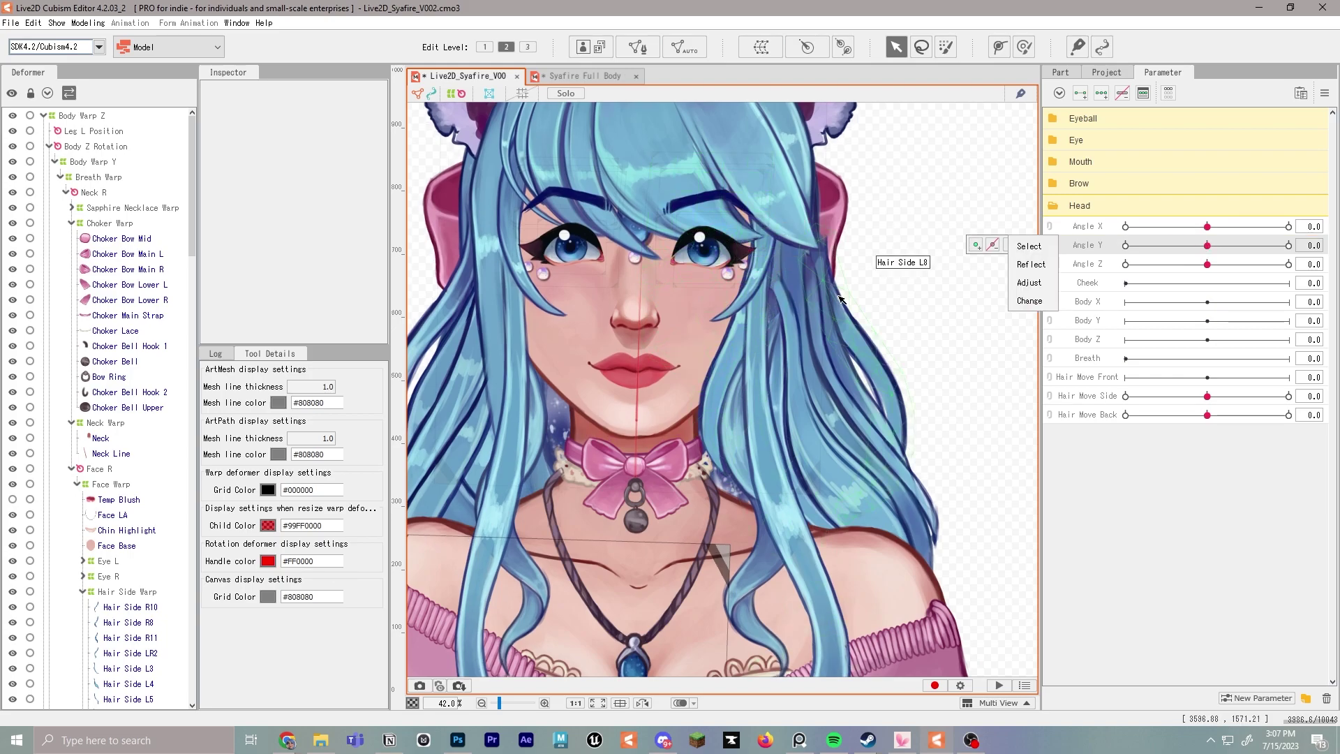
scroll(836, 296, down, 3)
scroll(839, 297, up, 3)
mouse_move(1207, 227)
mouse_down()
mouse_move(1310, 233)
mouse_move(1197, 242)
mouse_up()
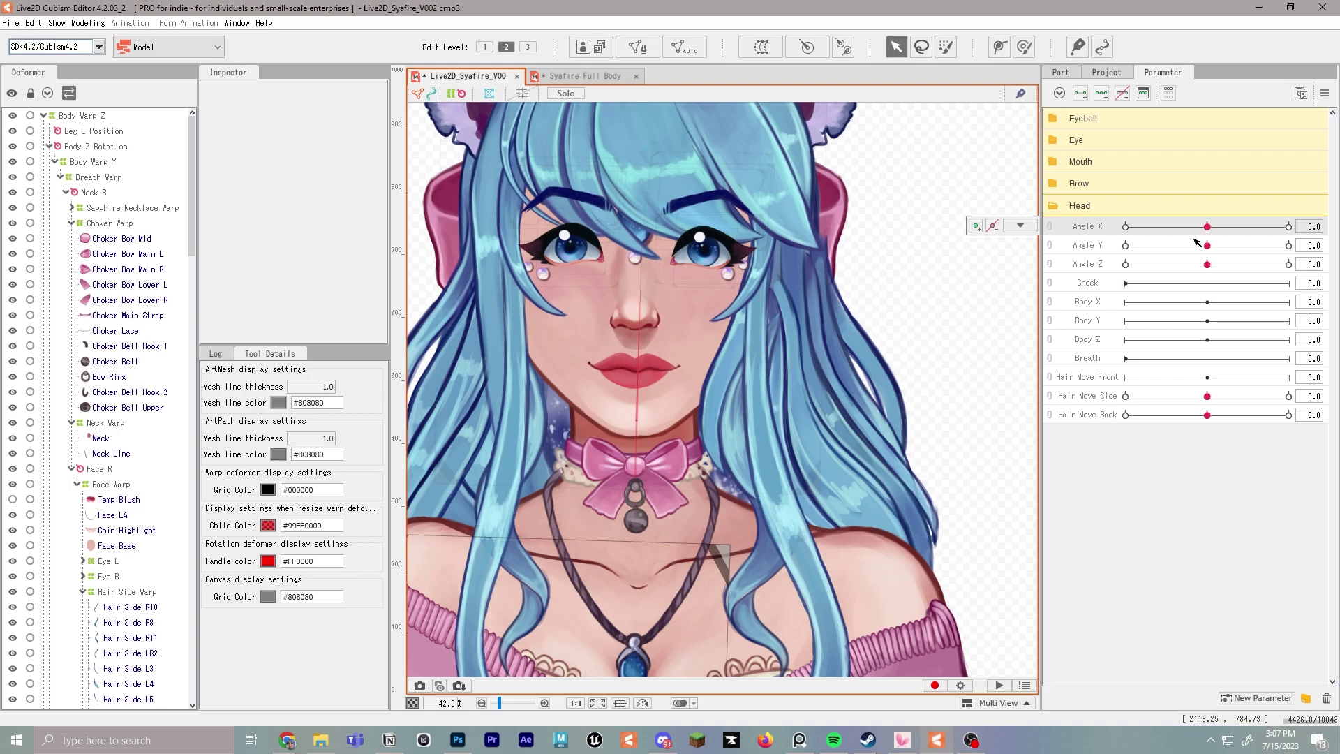
scroll(979, 365, down, 3)
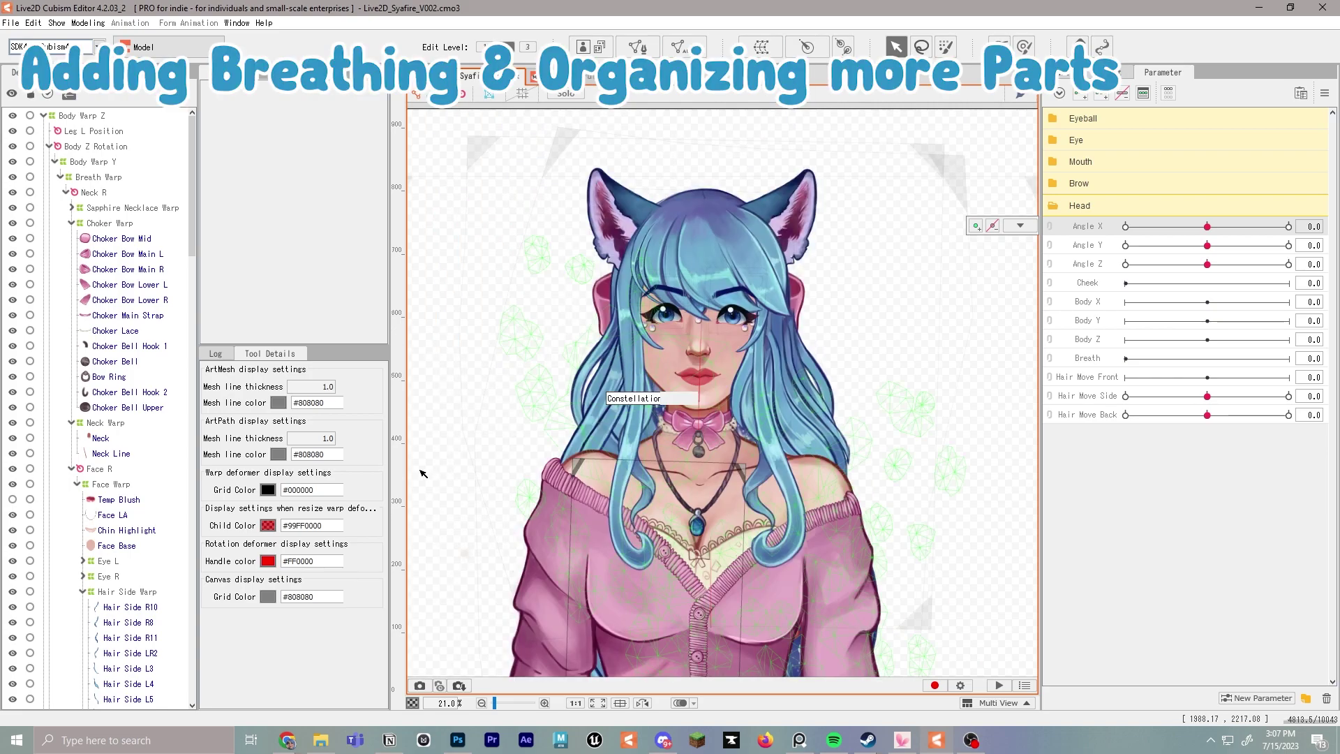
Step: Create a new parameter folder and name it Body
click(1091, 359)
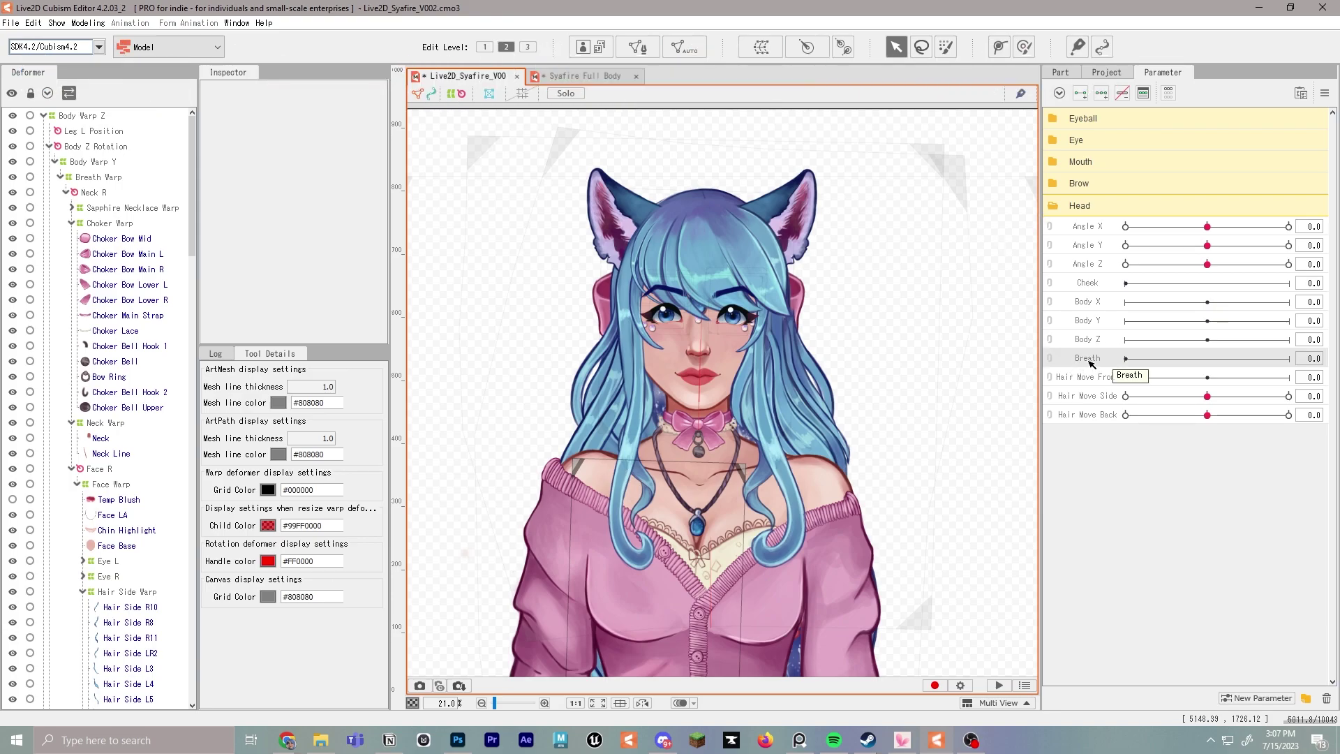
click(1304, 699)
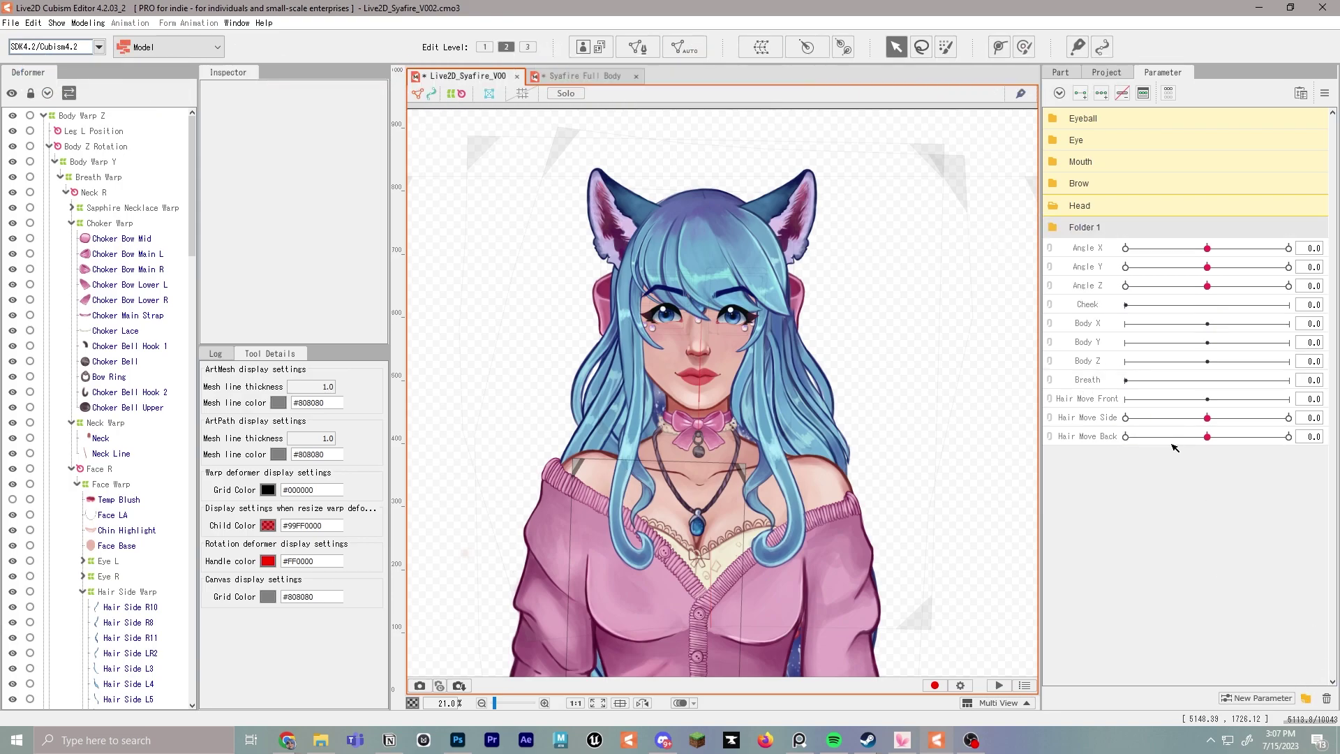
double_click(1088, 228)
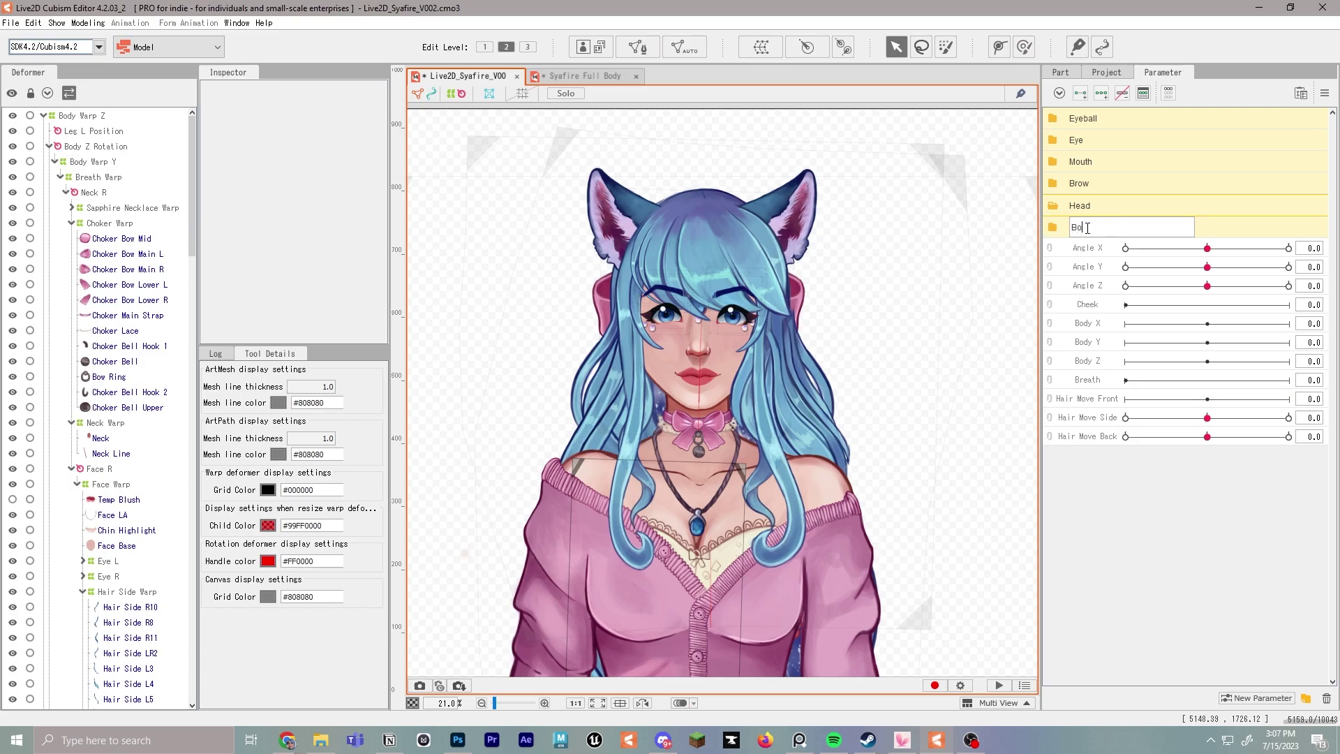
text(Body)
key(Return)
Step: Move the Body X, Body Y, Body Z and Breath parameters into the Body folder and expand it
drag(1065, 330, 1064, 380)
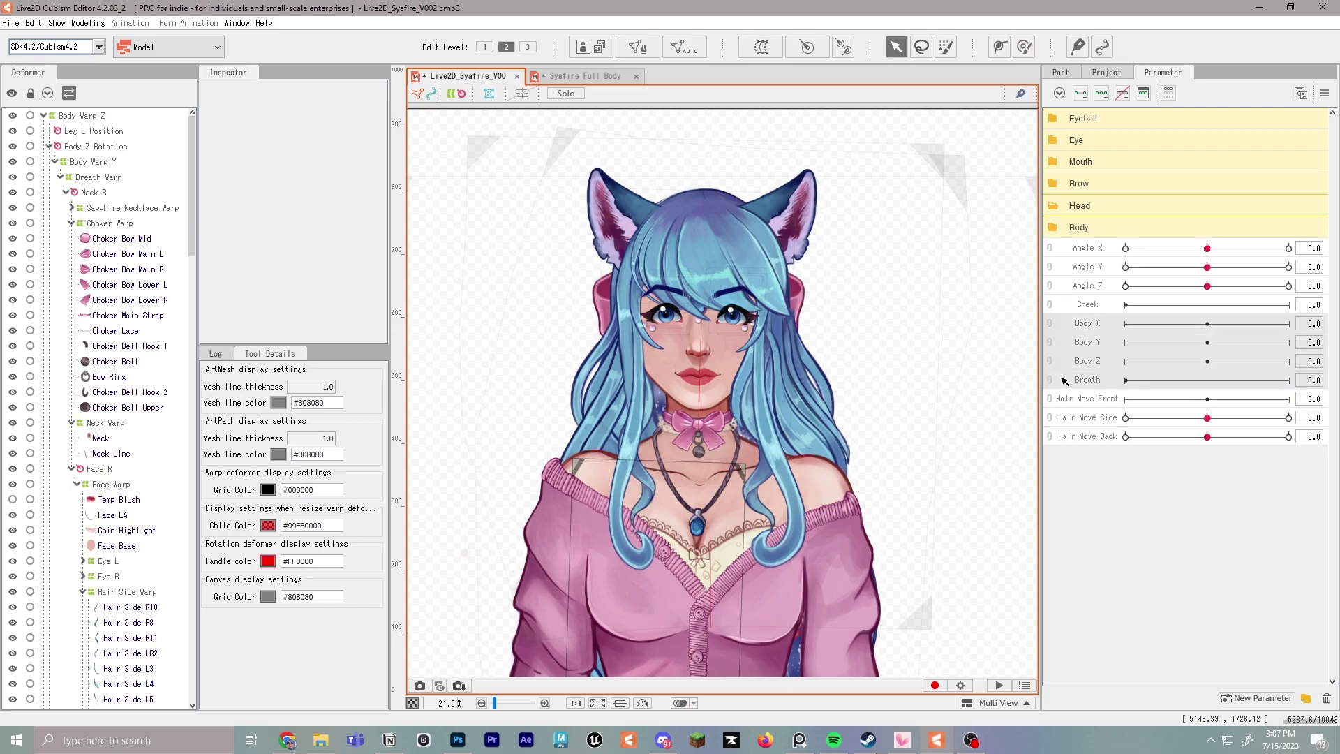
drag(1075, 311, 1088, 229)
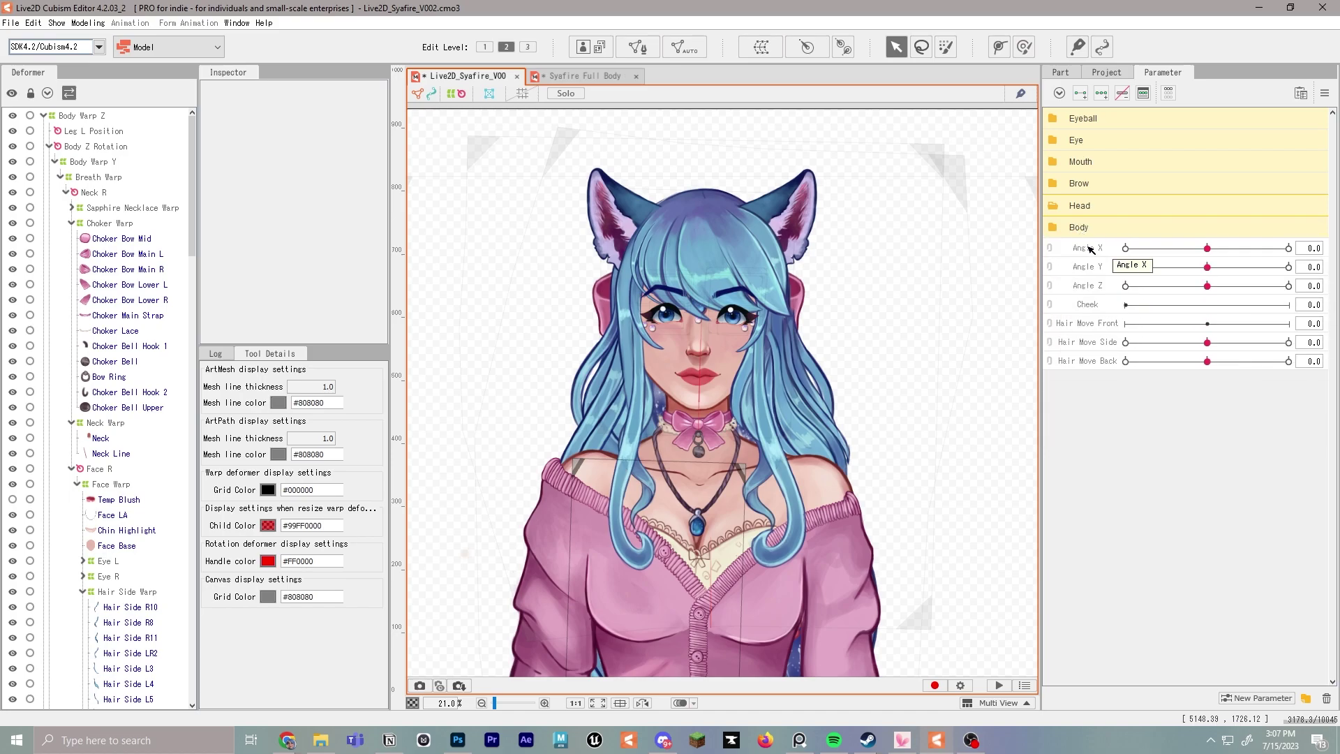
click(1056, 229)
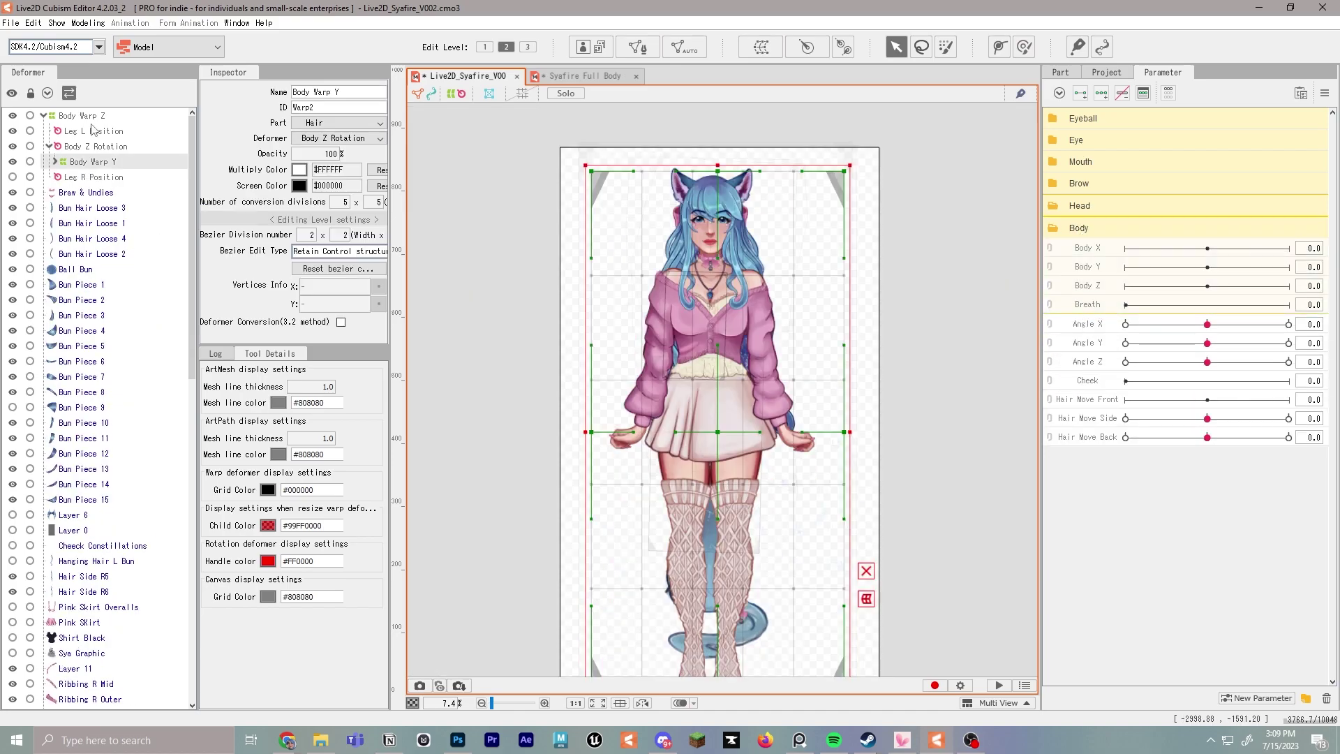
Step: Create a warp deformer named Body X Warp as a child of Body Warp Z, and move it under Neck R
click(85, 120)
click(761, 47)
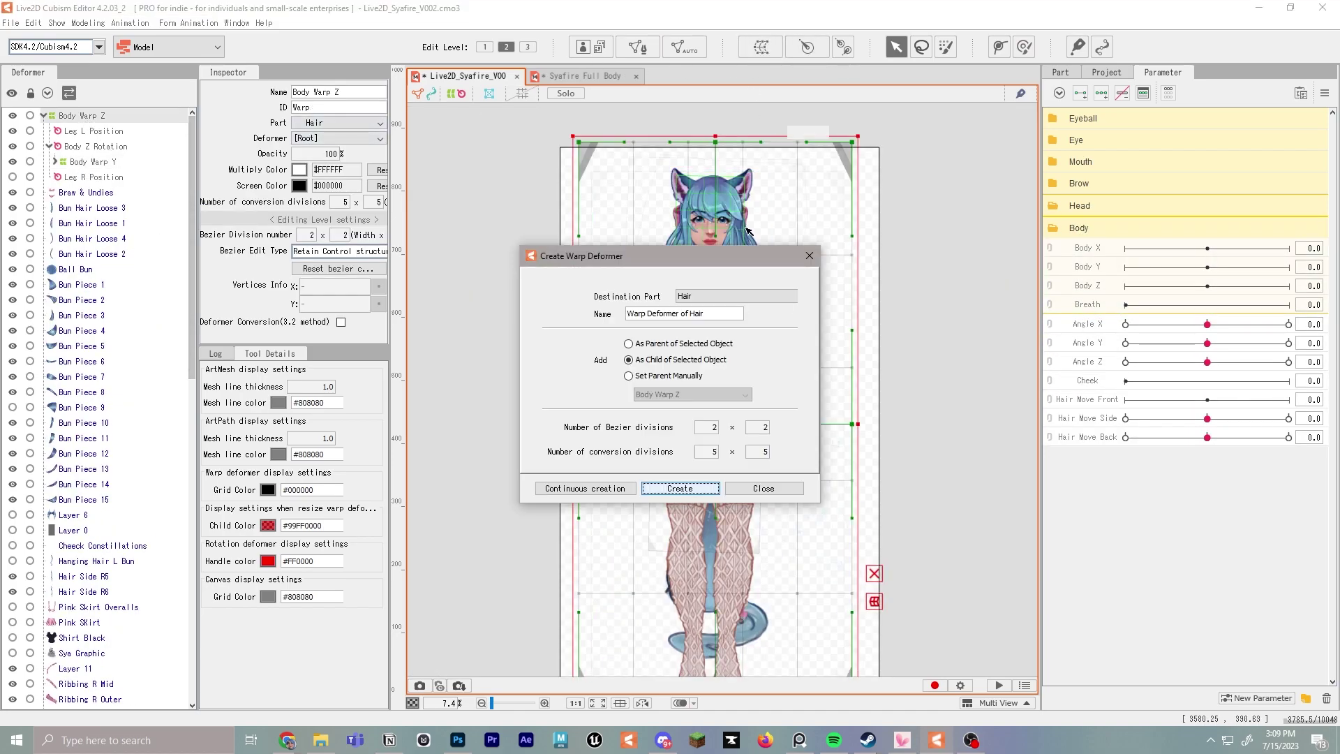
key(ctrl+a)
text(B)
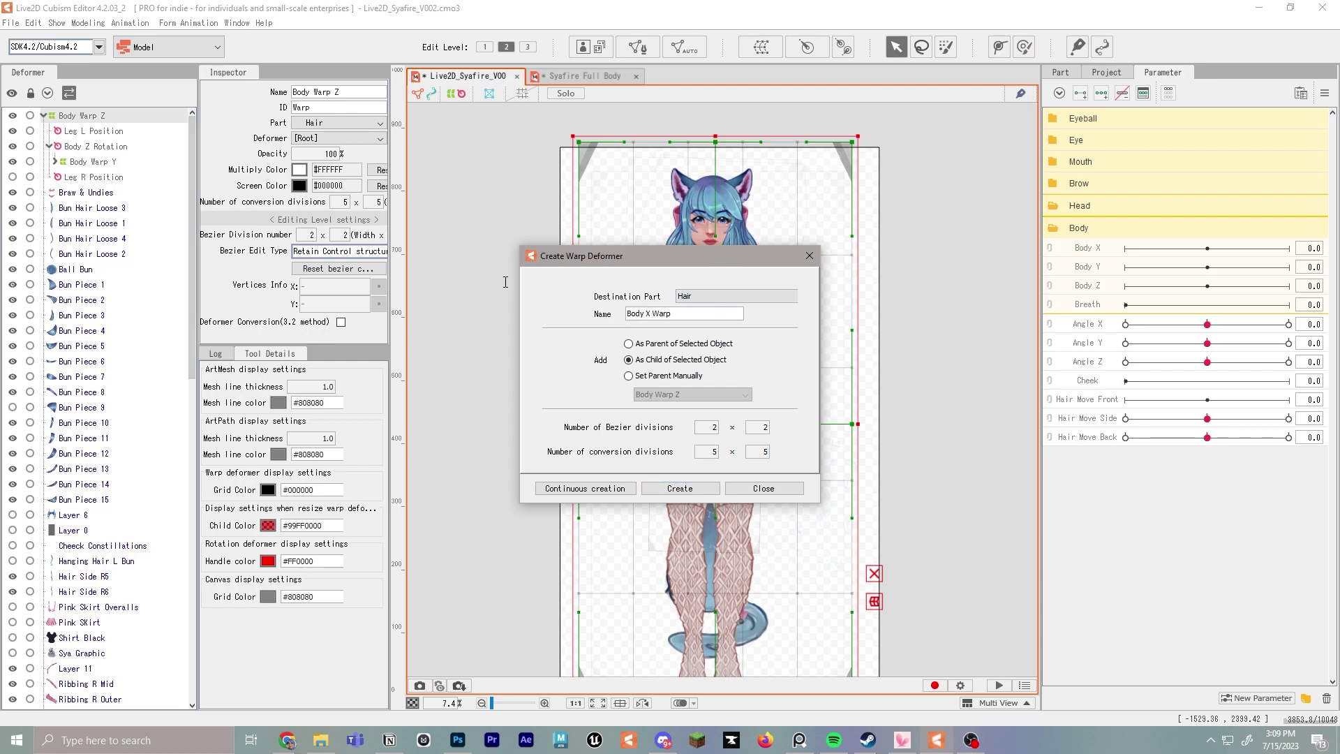
click(679, 488)
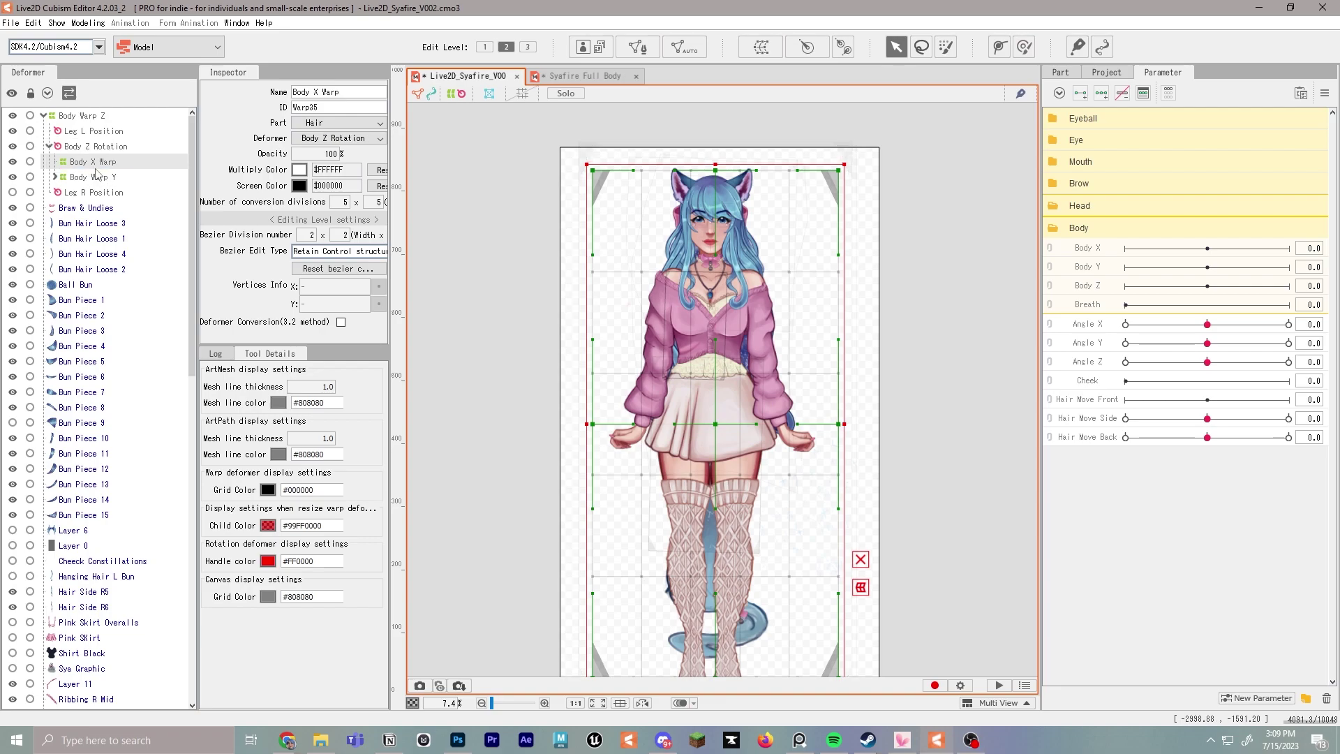
click(583, 77)
drag(108, 164, 102, 213)
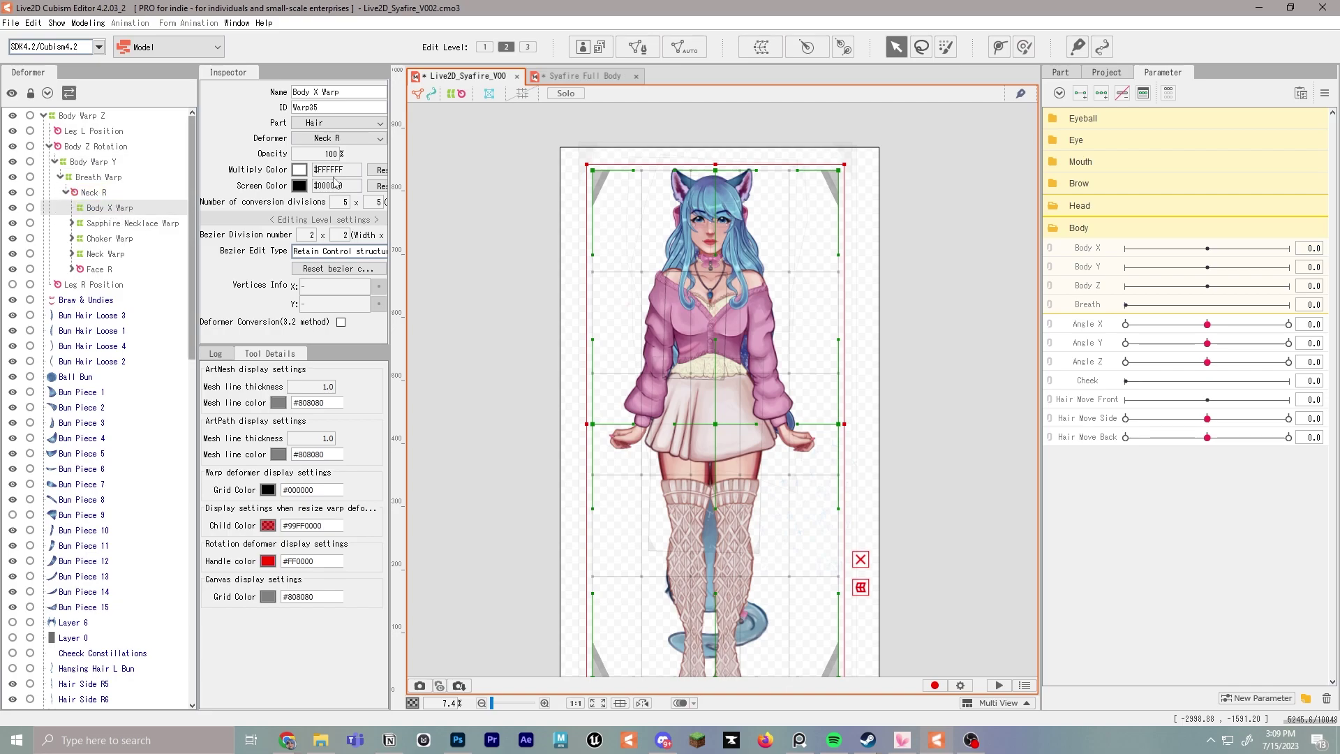
Step: Create a rotation deformer named Shoulder L Rot as parent of Body X Warp, and place it on the character's left shoulder pointing down the arm
click(807, 46)
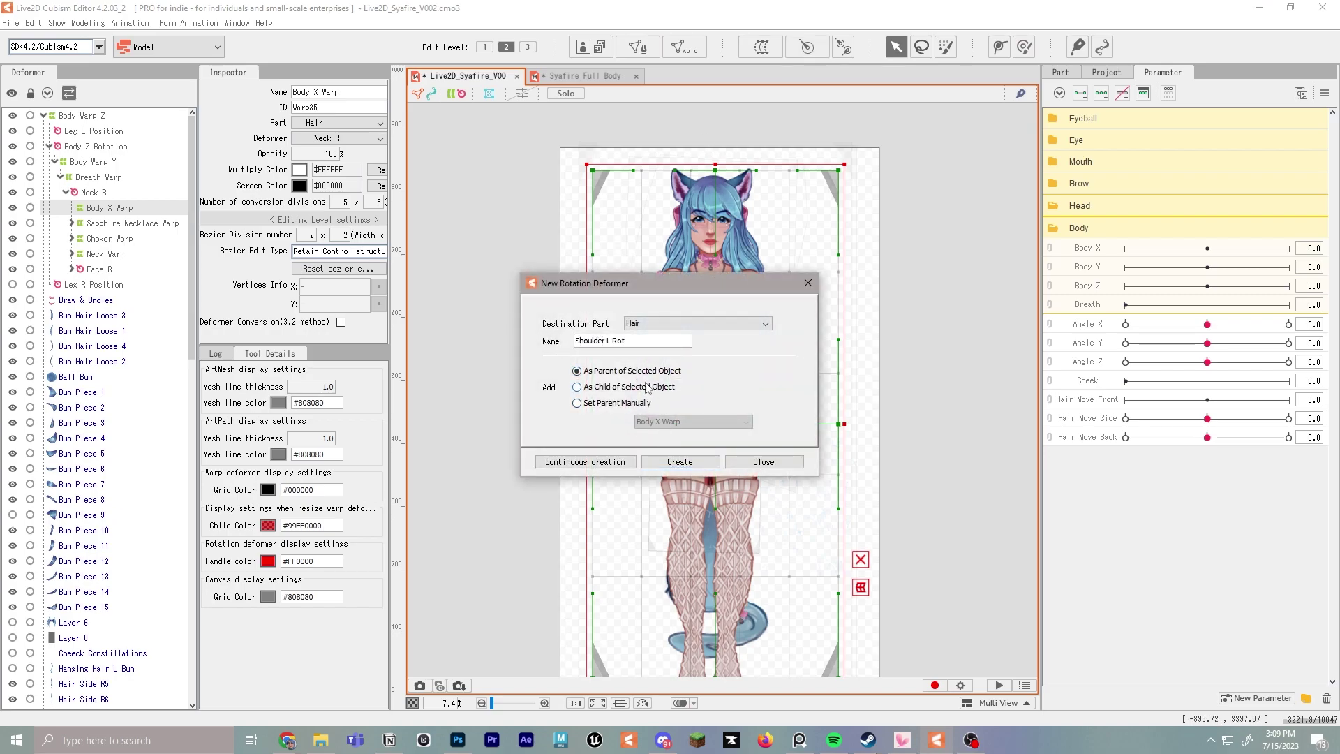
click(682, 454)
scroll(730, 247, up, 4)
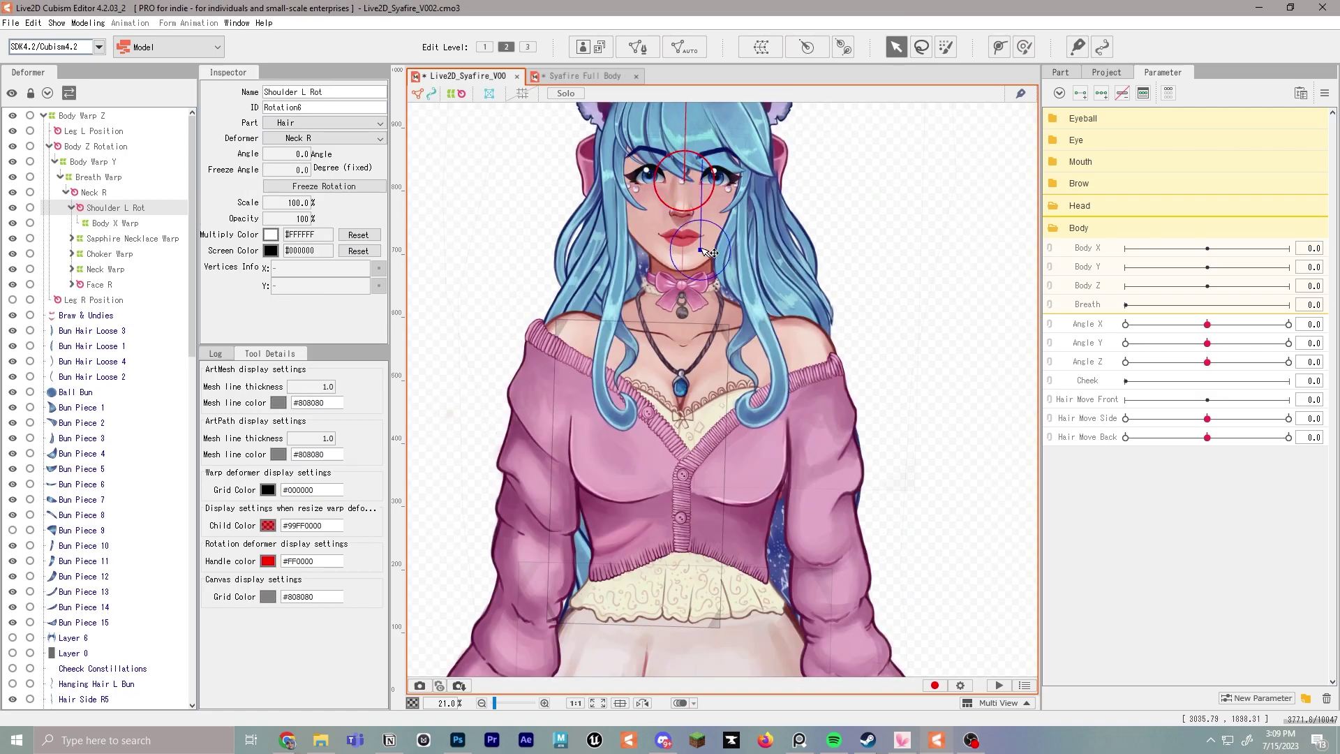
drag(684, 180, 803, 342)
drag(803, 253, 826, 428)
drag(822, 428, 822, 461)
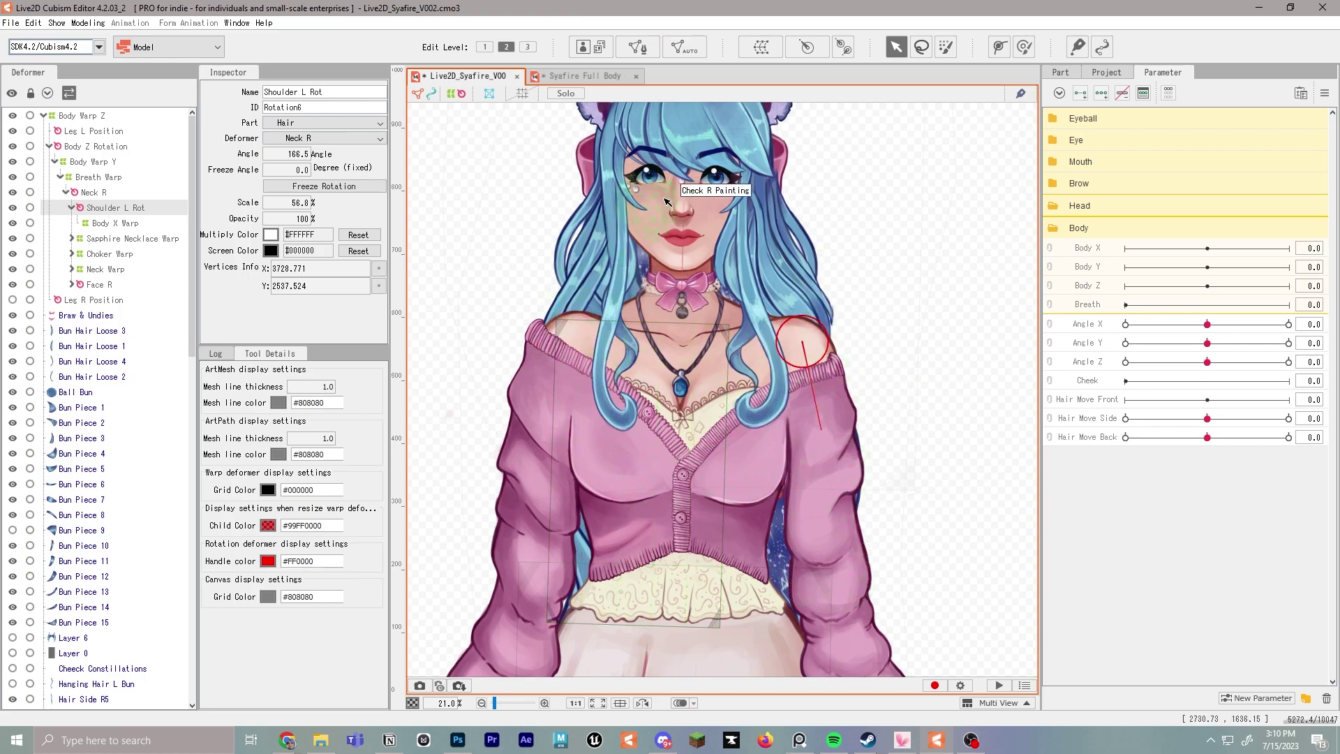
Step: Create a rotation deformer named Shoulder R Rot as parent of Neck R, and place it on the right shoulder at an angle of about -159.5
click(90, 192)
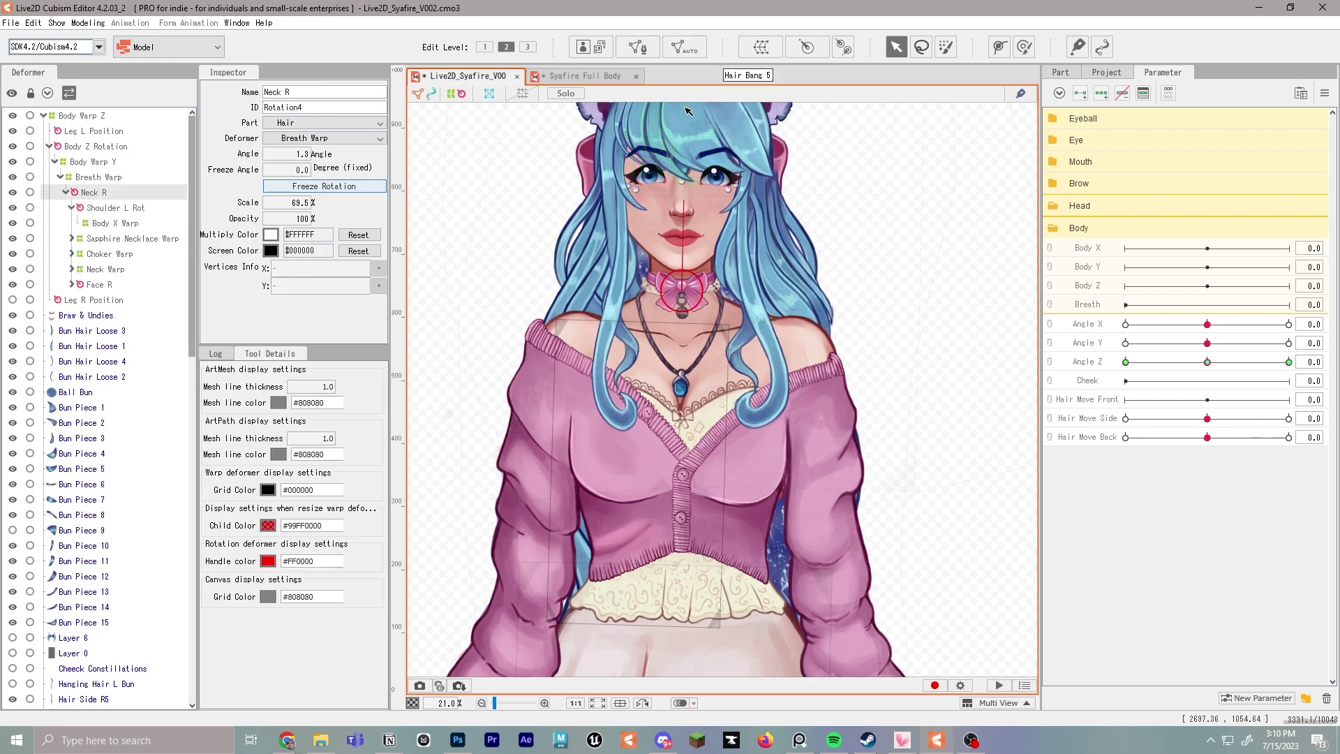
click(806, 49)
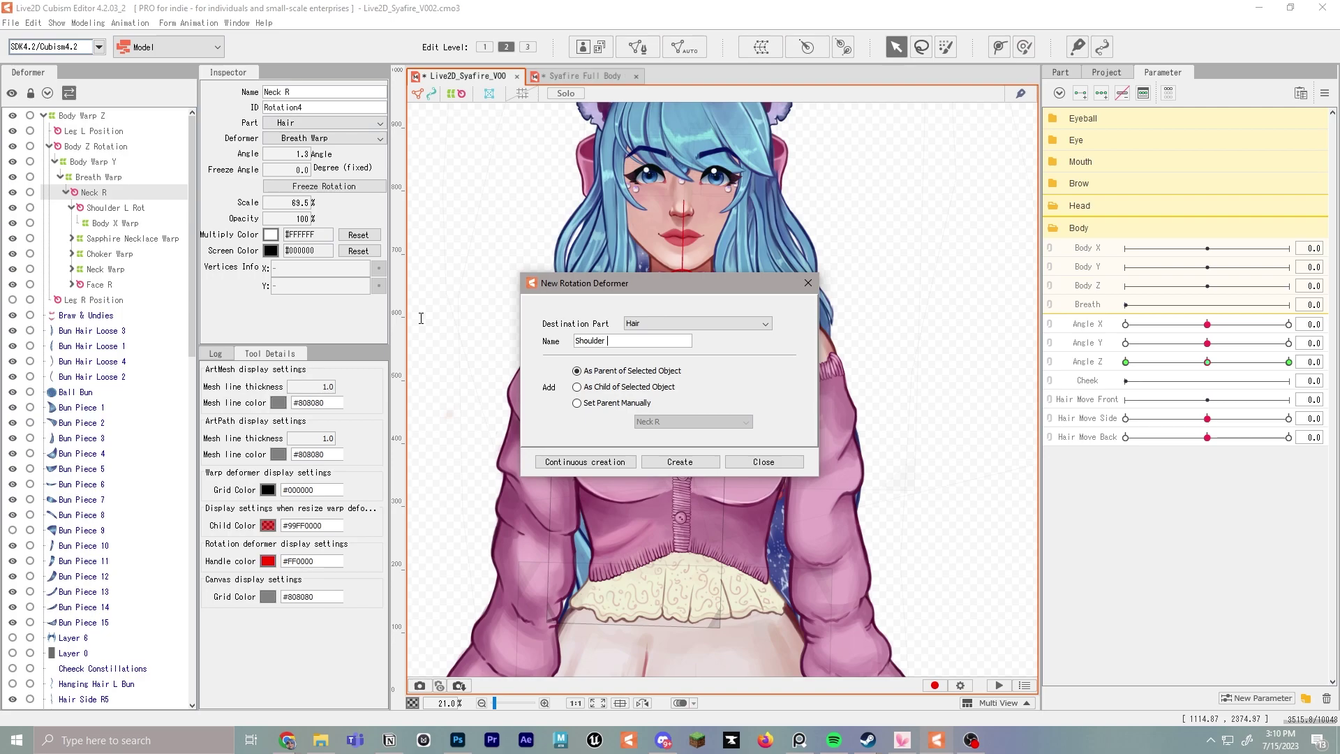
click(670, 464)
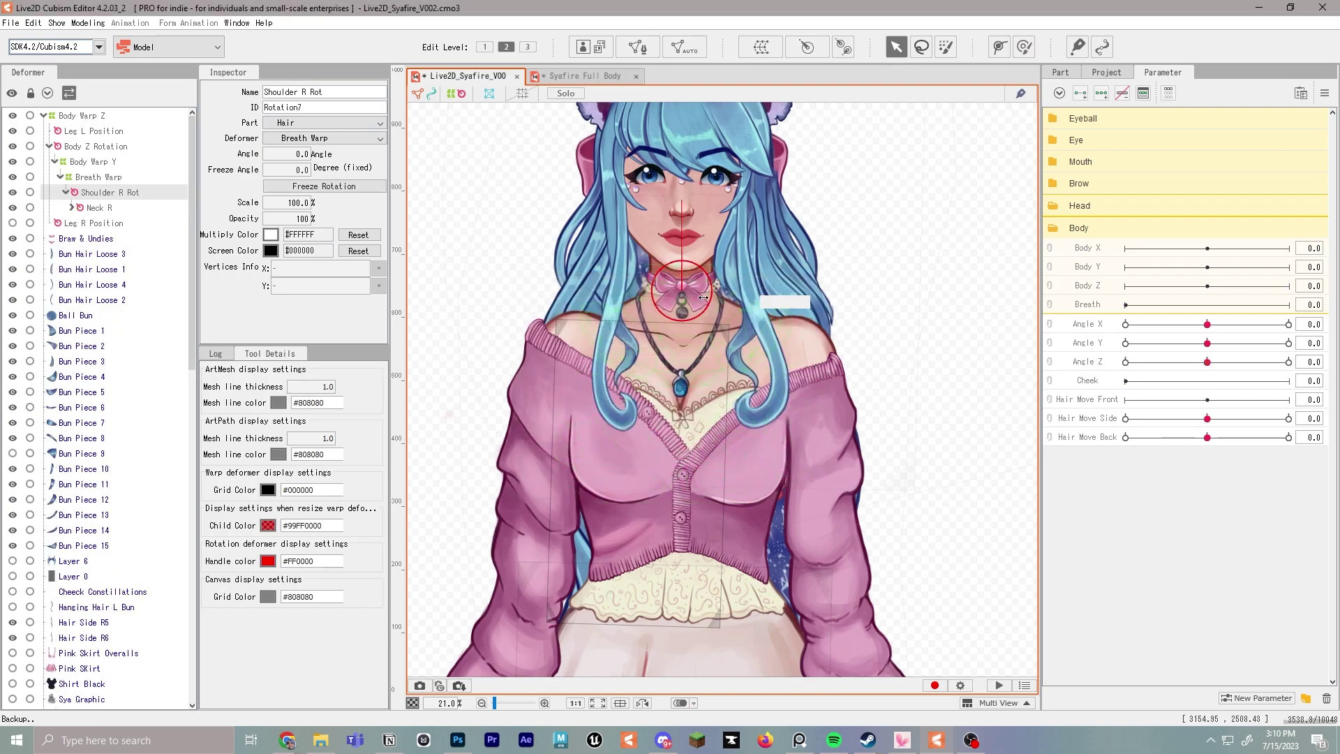
drag(688, 297, 579, 338)
drag(574, 239, 484, 305)
key(ctrl+z)
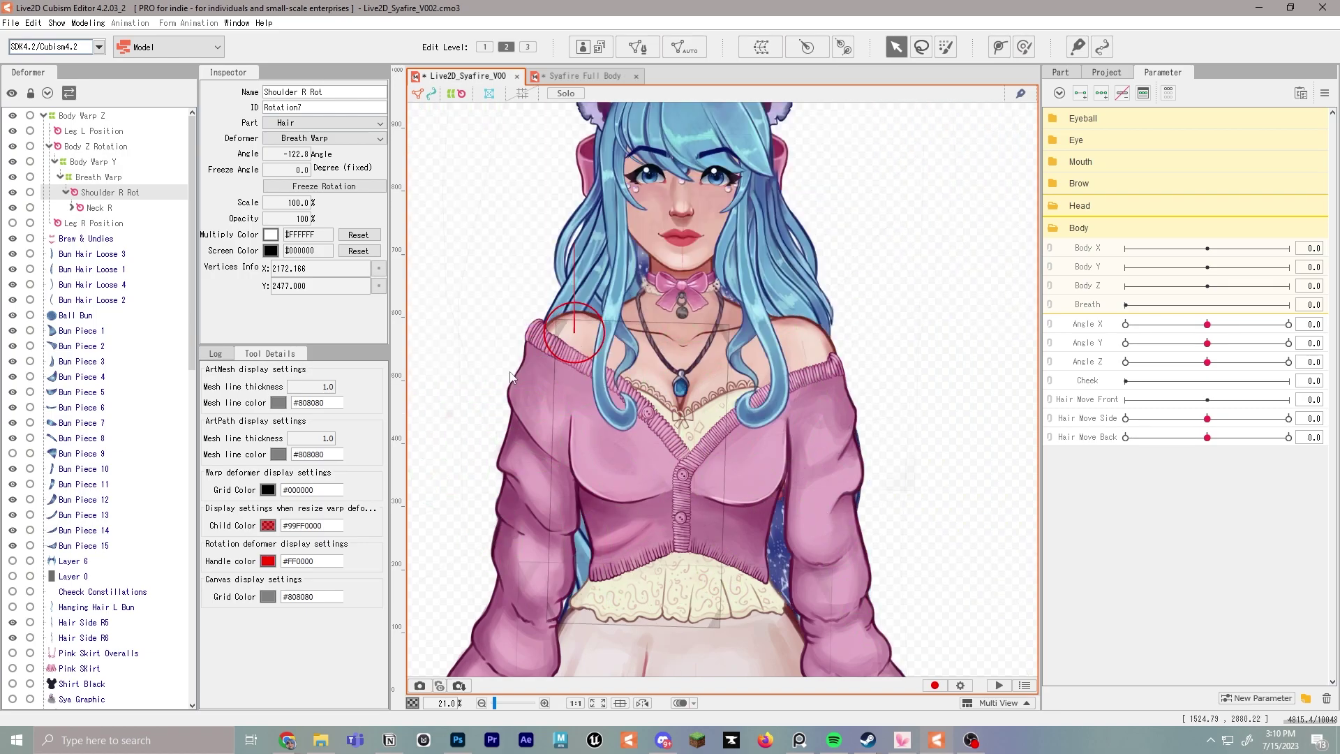
drag(576, 244, 536, 433)
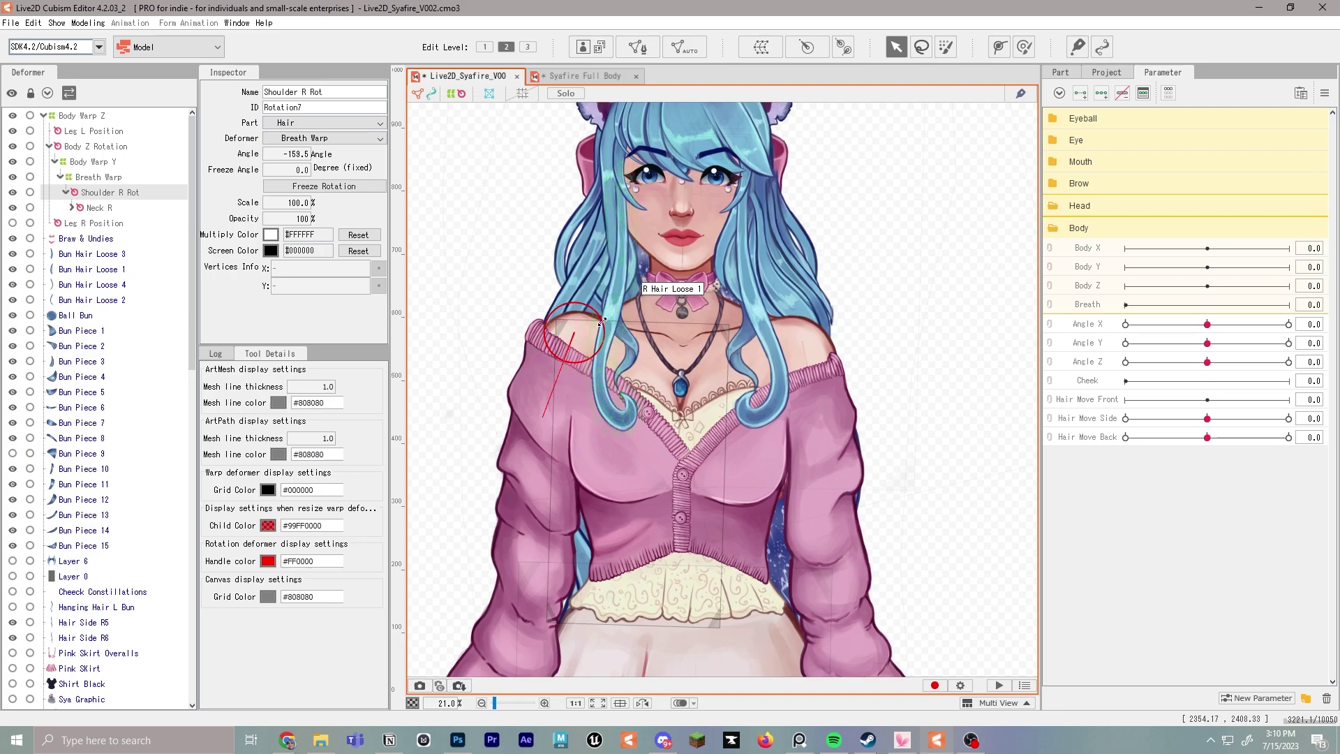
Step: Reorganize the deformer hierarchy so Body X Warp sits under Neck R with Shoulder L Rot and Shoulder R Rot as its children
click(606, 341)
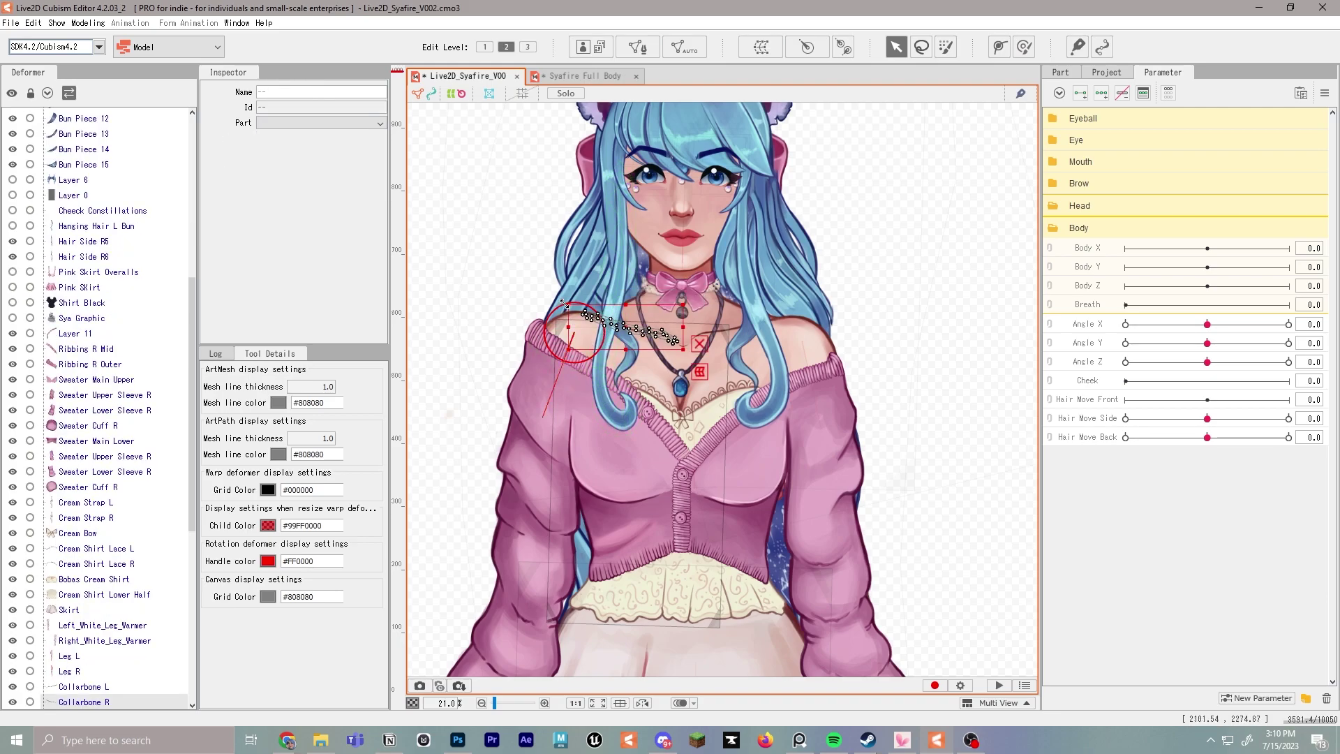
drag(564, 304, 598, 326)
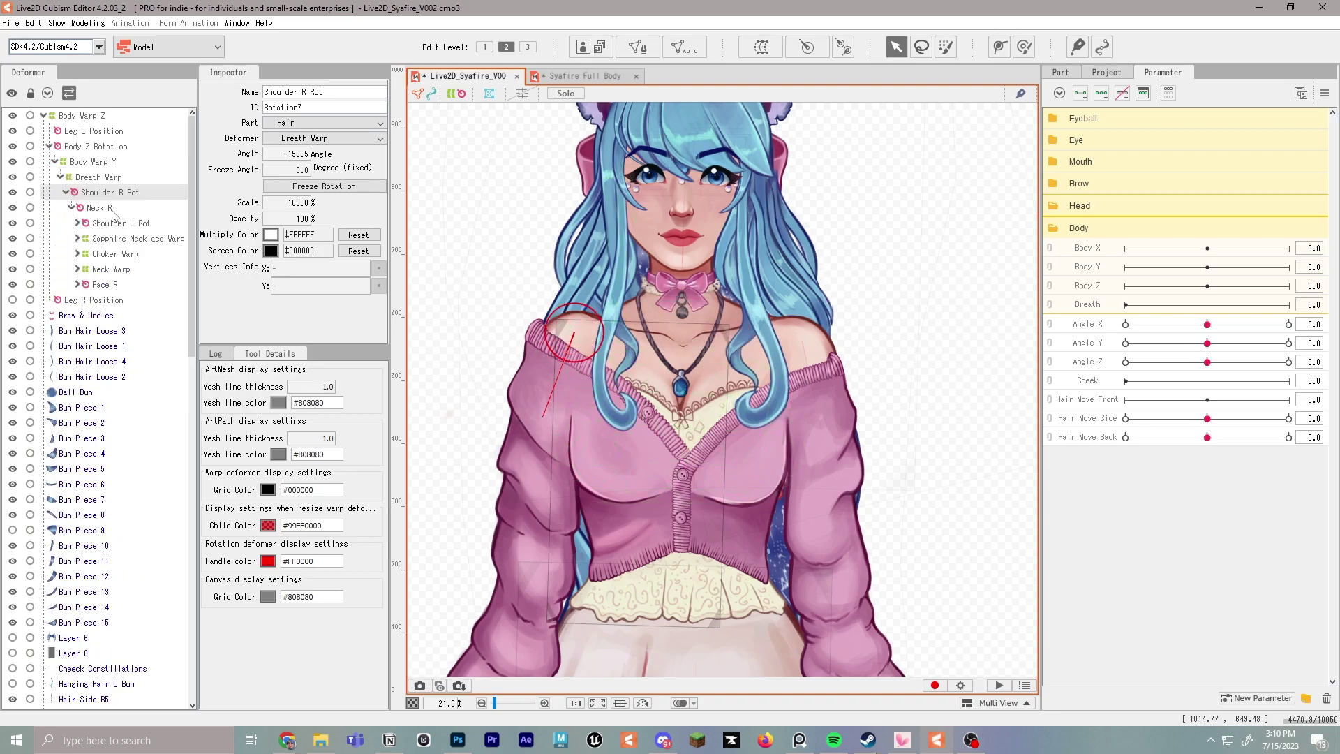
mouse_move(104, 211)
mouse_down()
mouse_move(104, 186)
mouse_move(110, 231)
mouse_move(108, 208)
mouse_up()
click(109, 209)
click(109, 223)
click(107, 210)
click(71, 208)
click(71, 207)
click(119, 223)
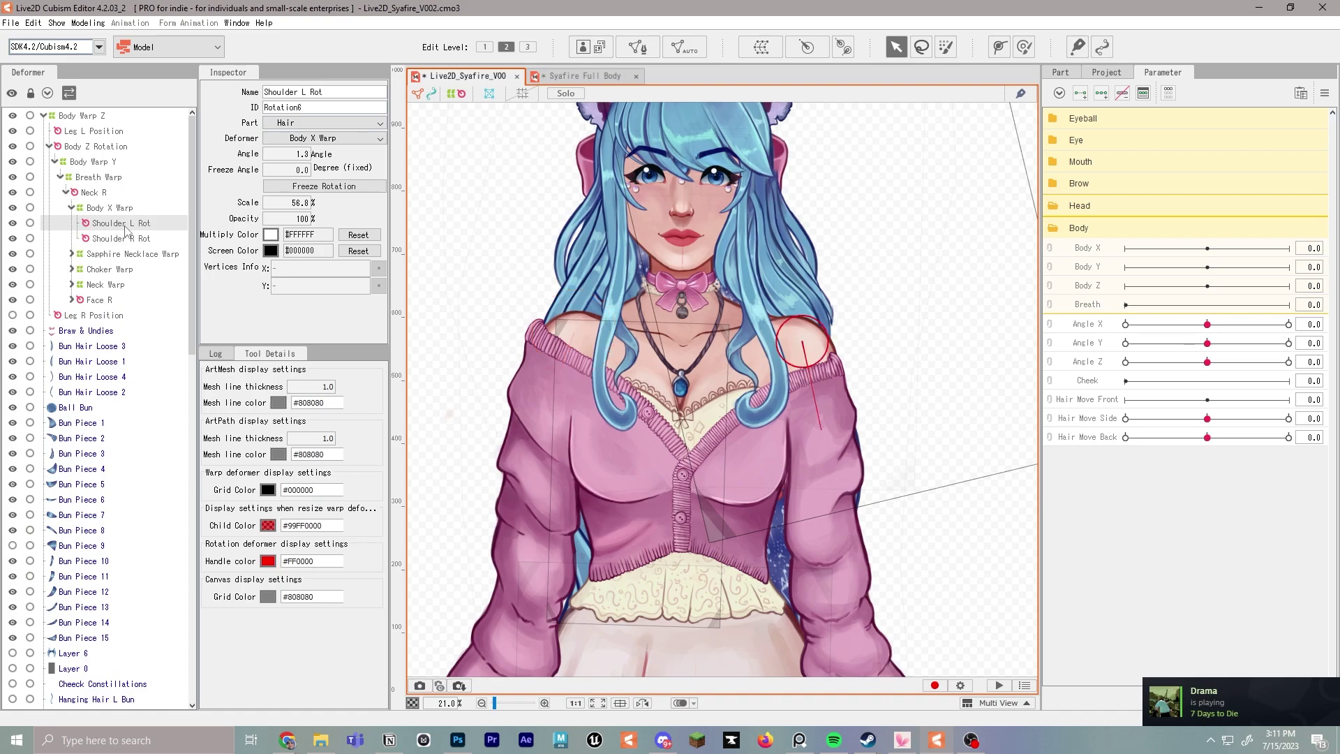
click(124, 208)
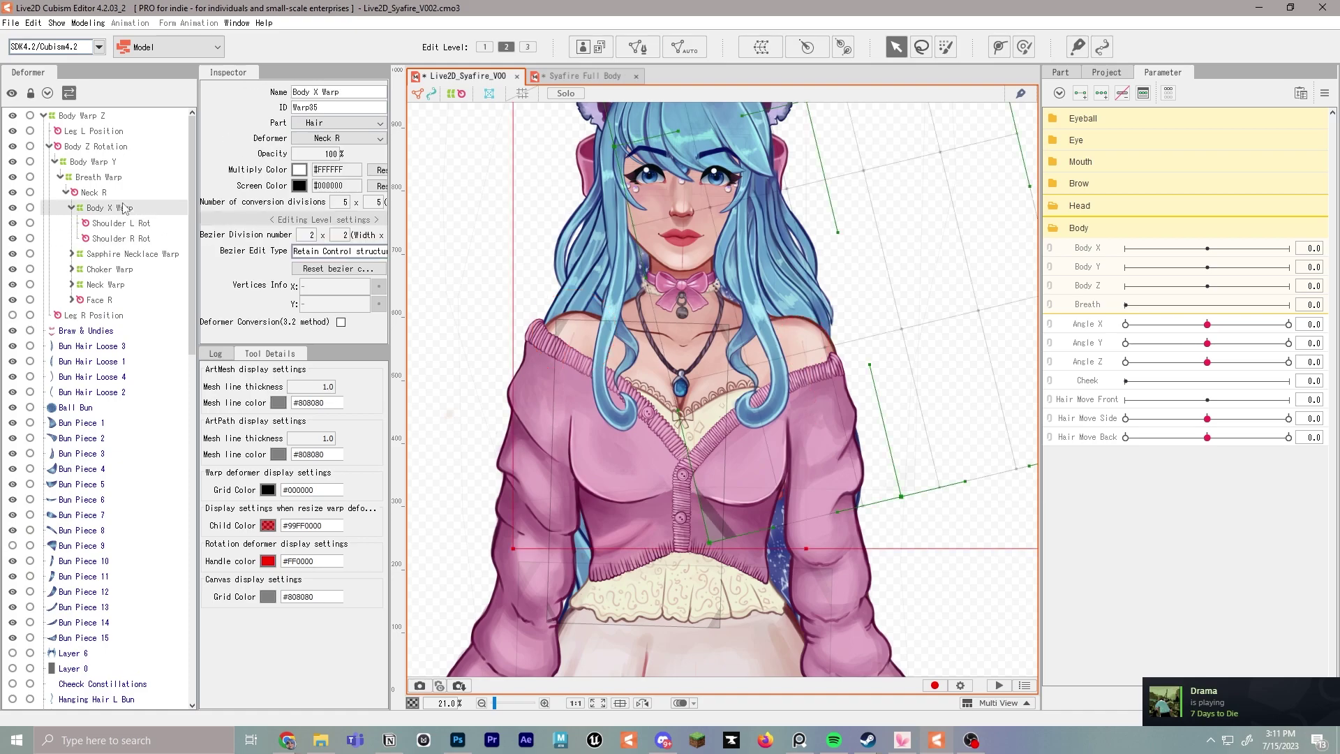
Step: Create a warp deformer named Arm Upper L Warp as a child of Shoulder L Rot, and fit it over the character's left upper arm
click(122, 224)
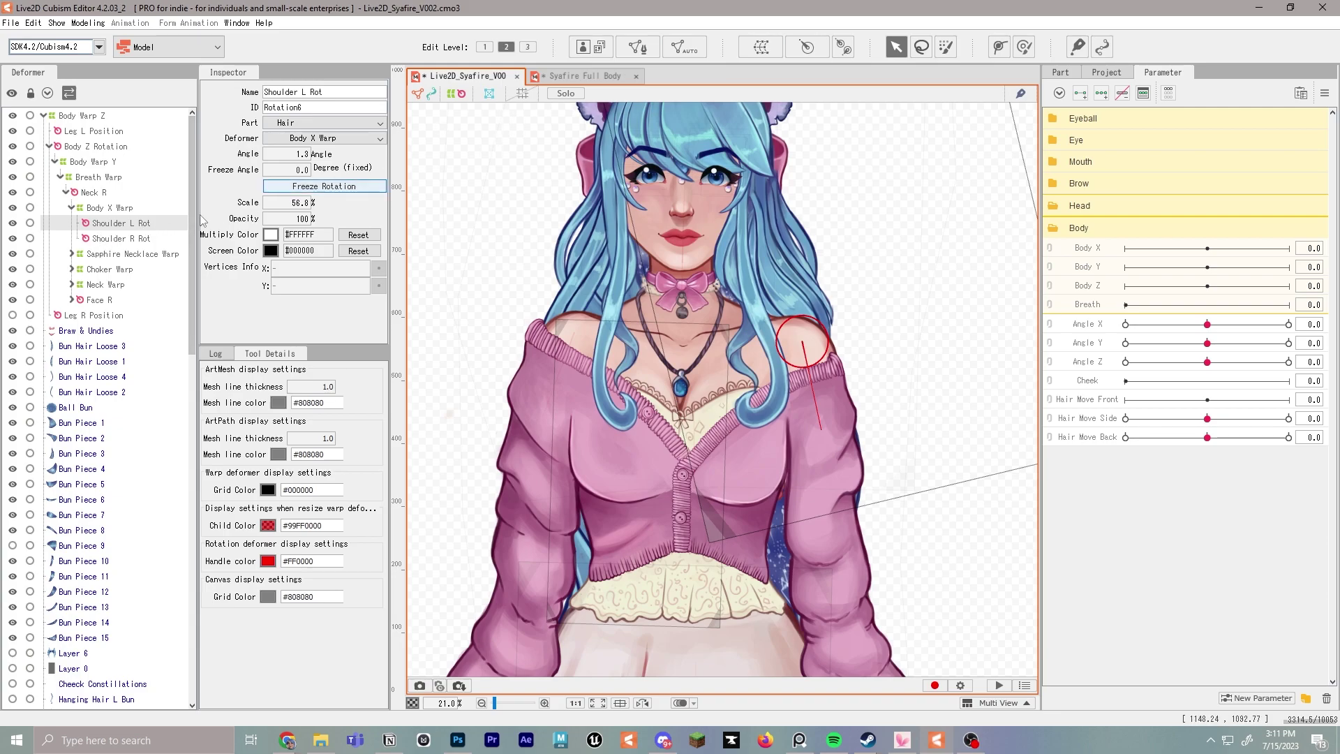
click(764, 49)
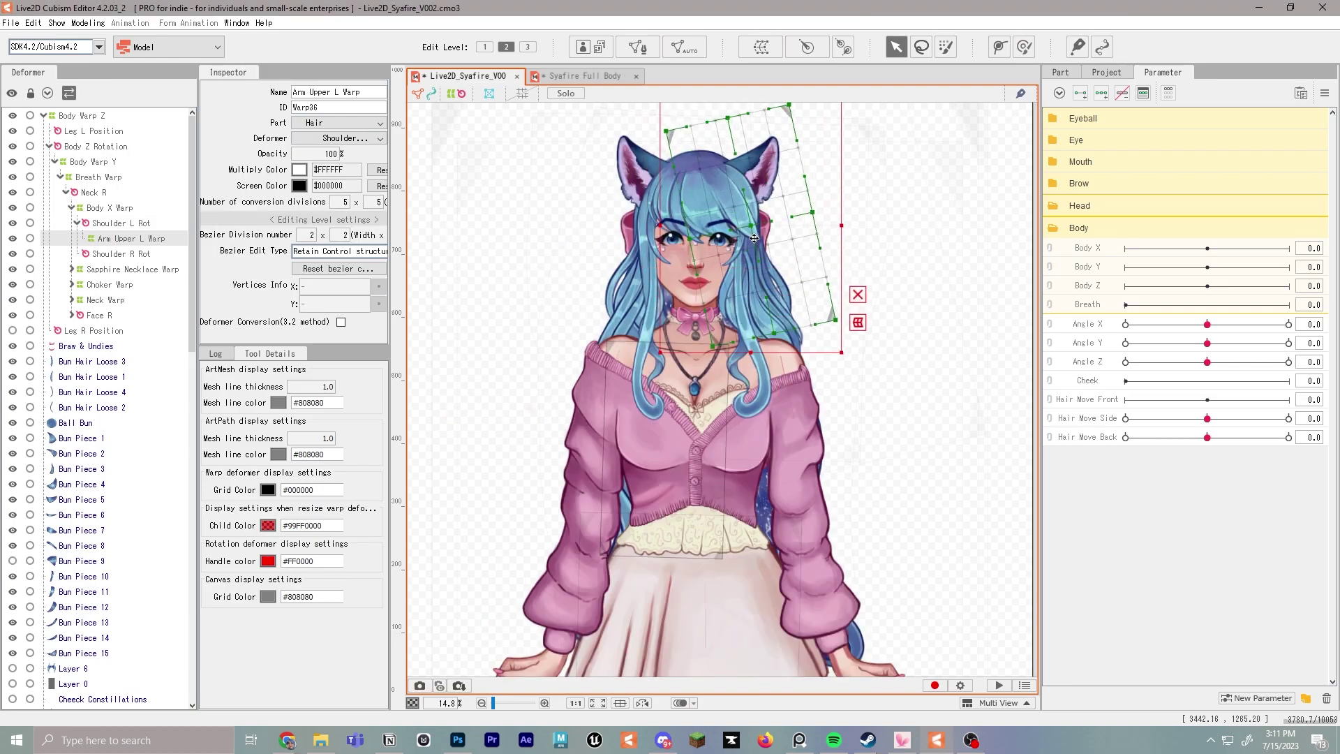
drag(736, 229, 654, 439)
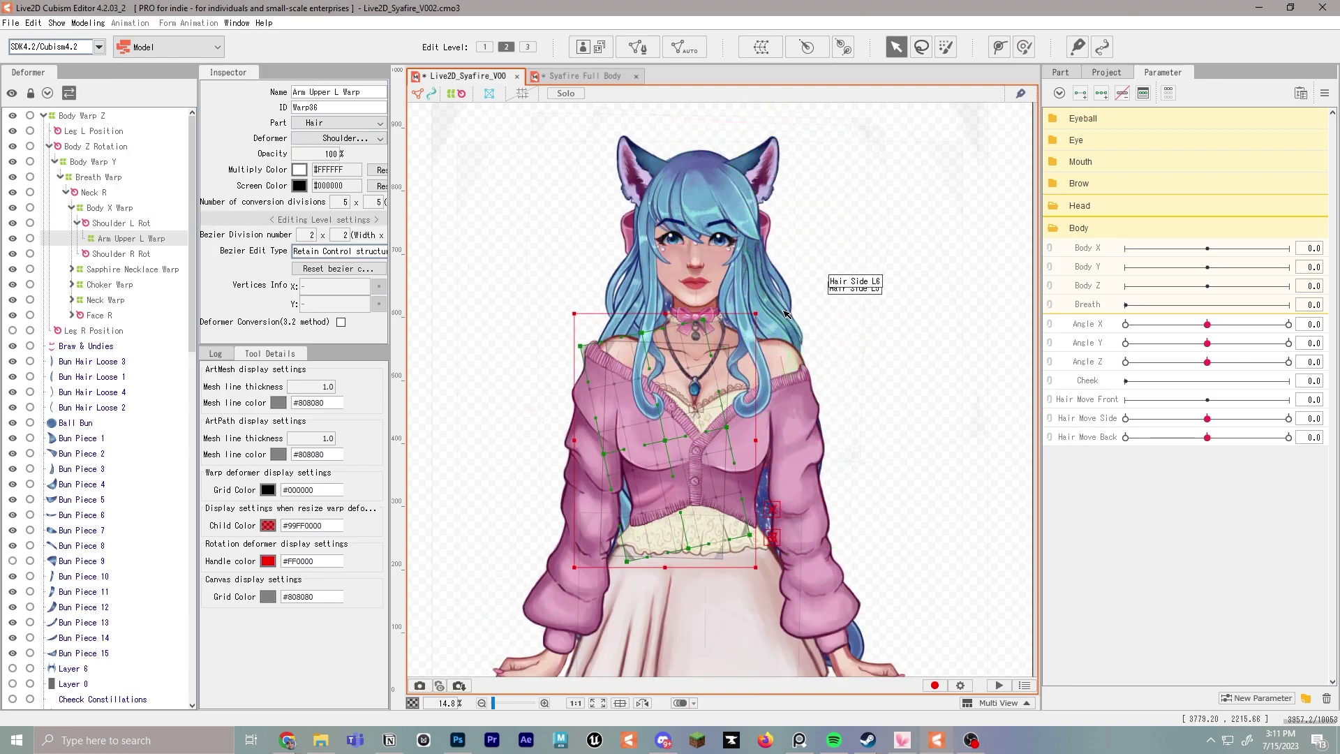
drag(768, 308, 777, 318)
drag(672, 448, 799, 441)
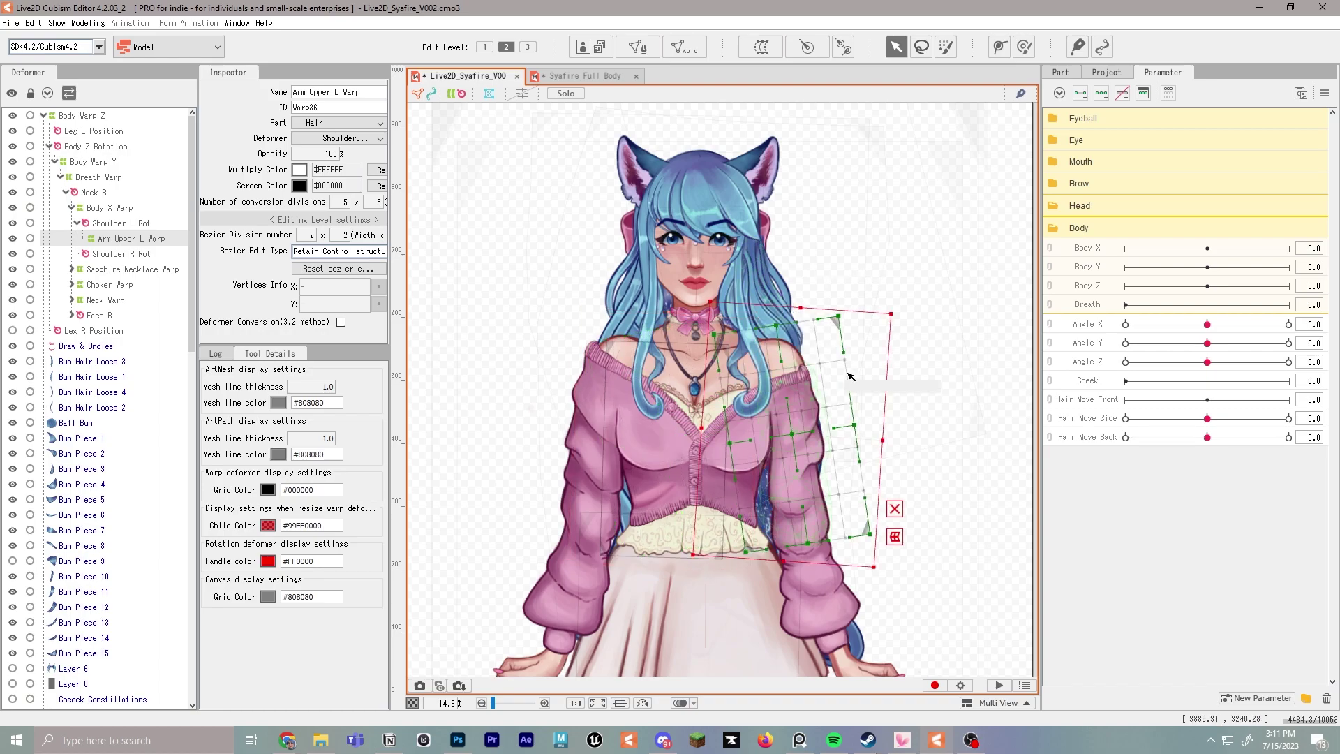
Step: Create a warp deformer named Arm Lower L Warp as a child of Shoulder L Rot, and place it over the left lower arm
click(129, 223)
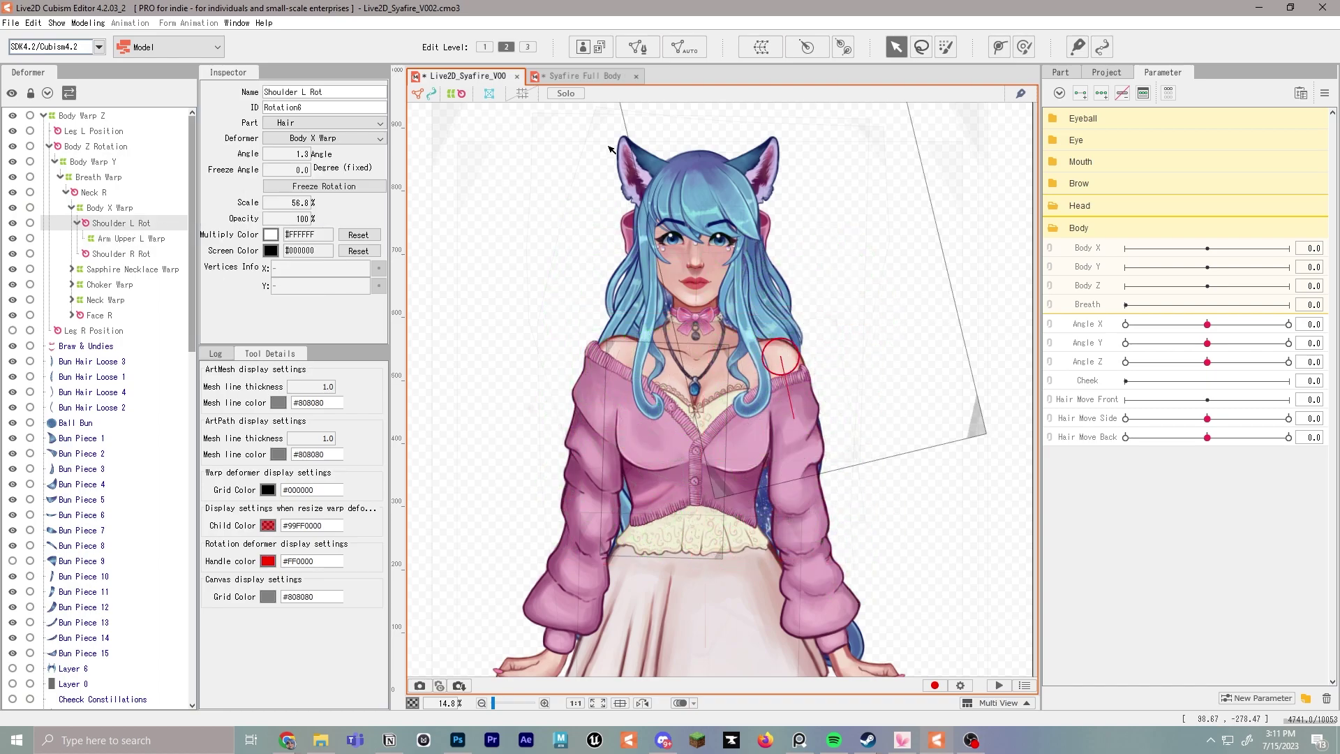
click(763, 47)
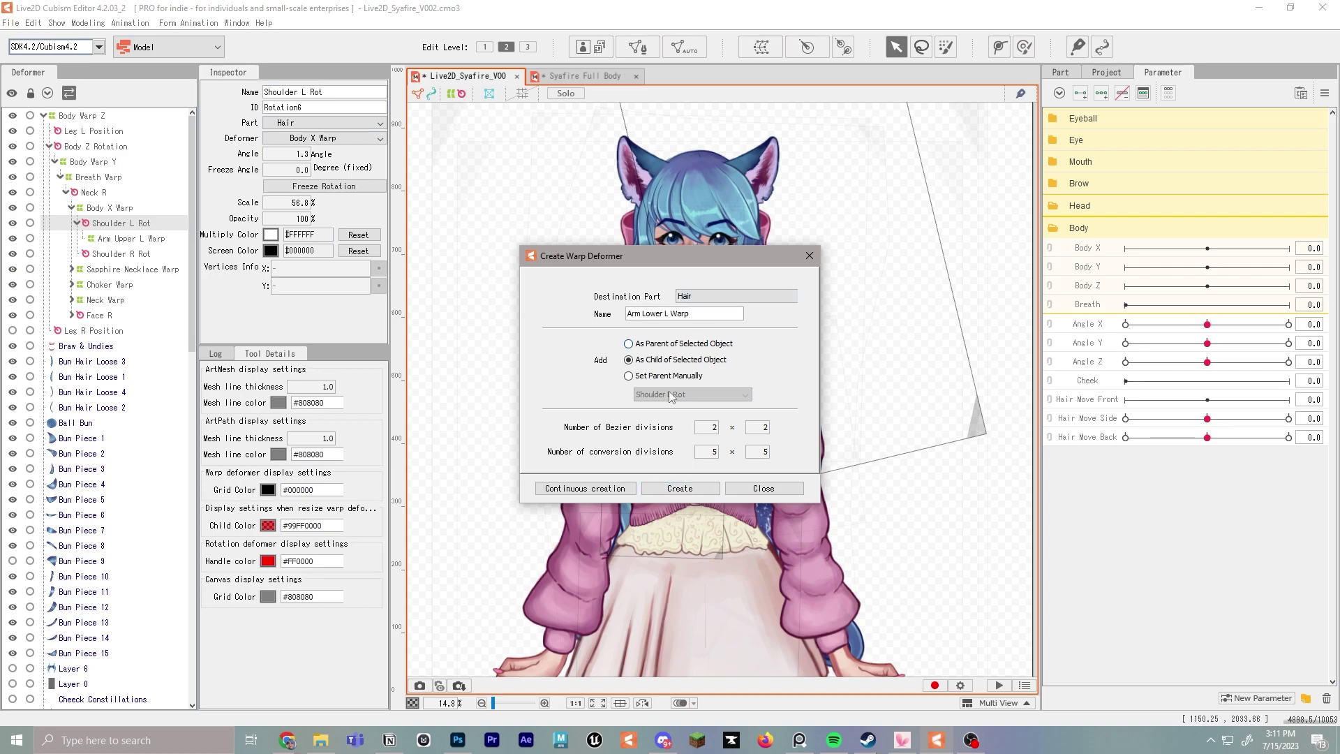
click(705, 488)
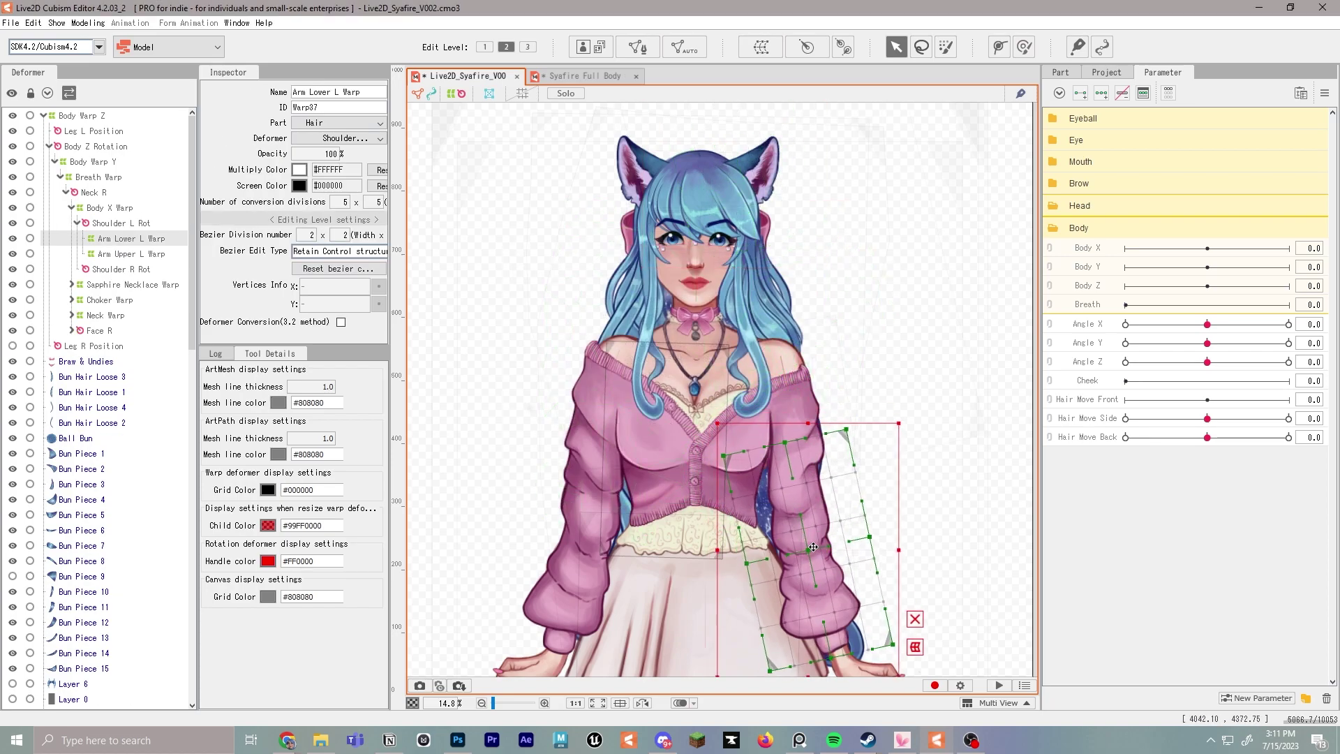
Step: Create a warp deformer named Hand L Warp as a child of Shoulder L Rot, and place it over the left hand
click(120, 223)
click(762, 47)
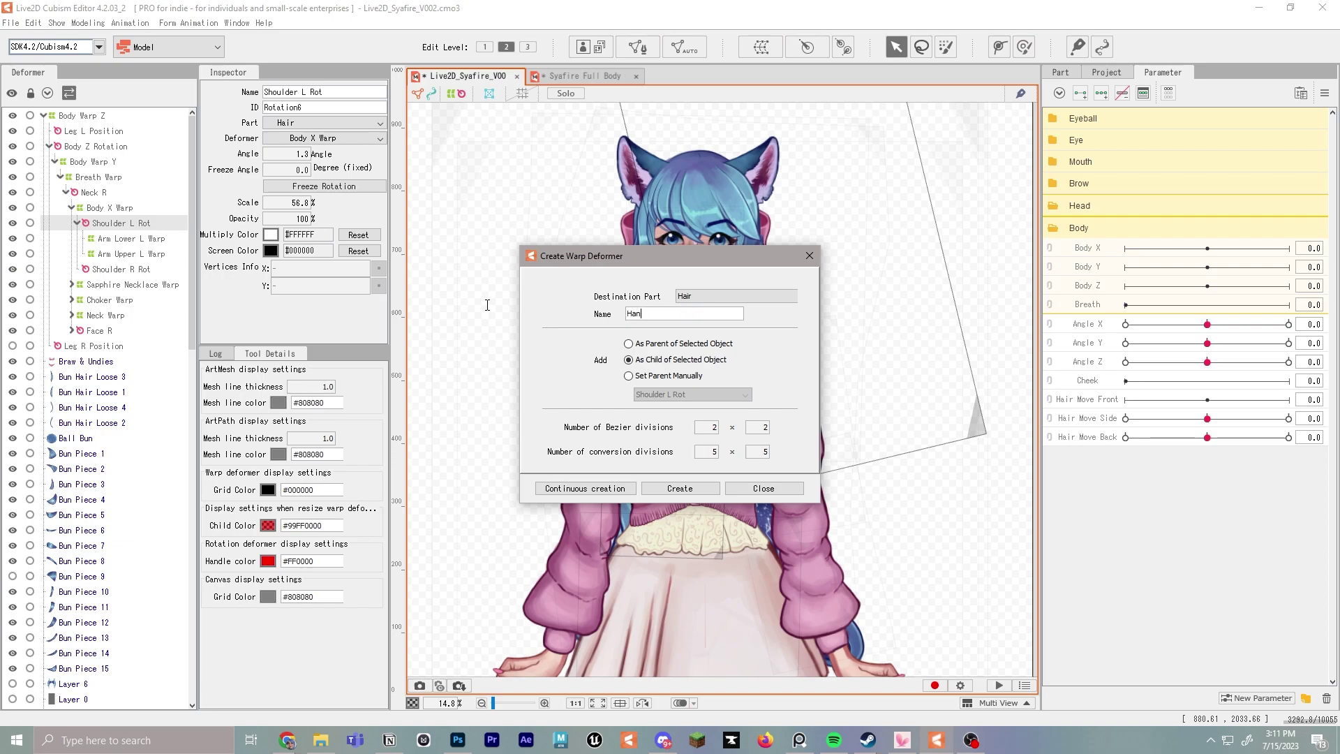
click(679, 488)
drag(753, 363, 712, 370)
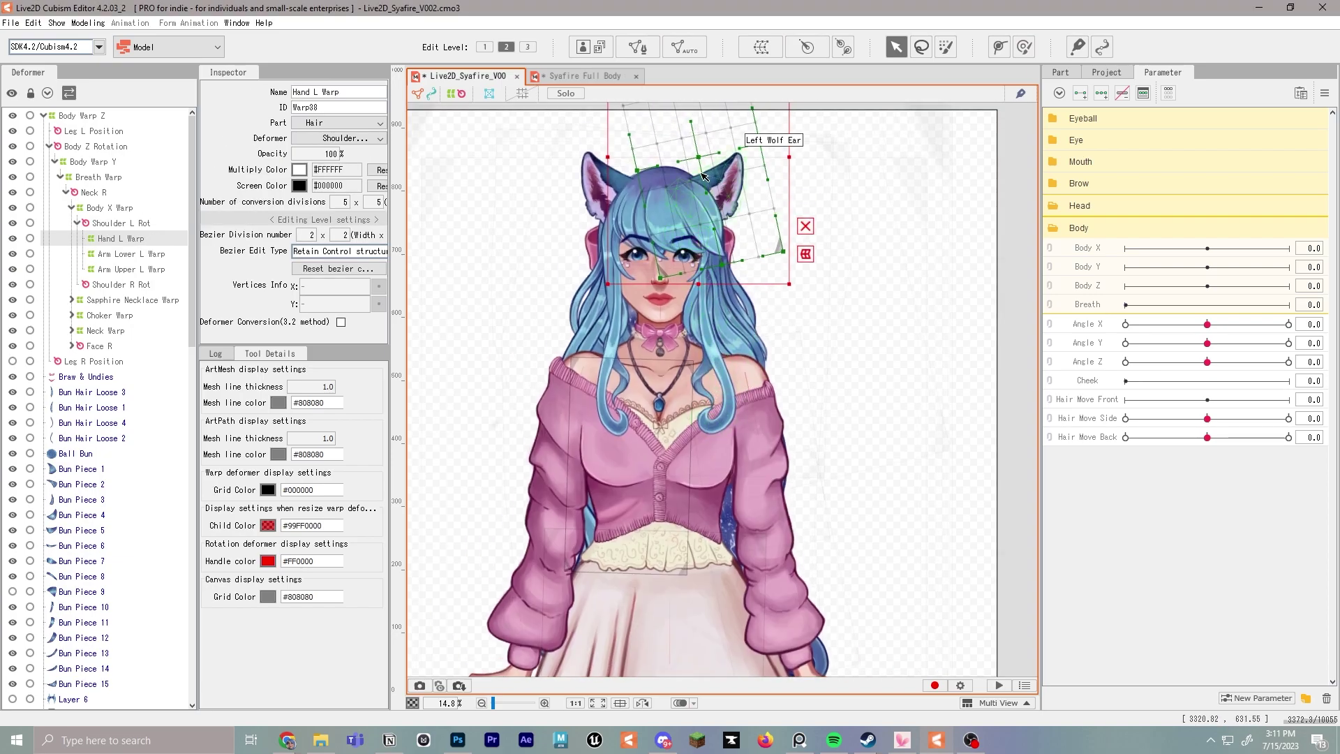
drag(700, 170, 694, 323)
drag(765, 185, 724, 291)
drag(702, 412, 837, 561)
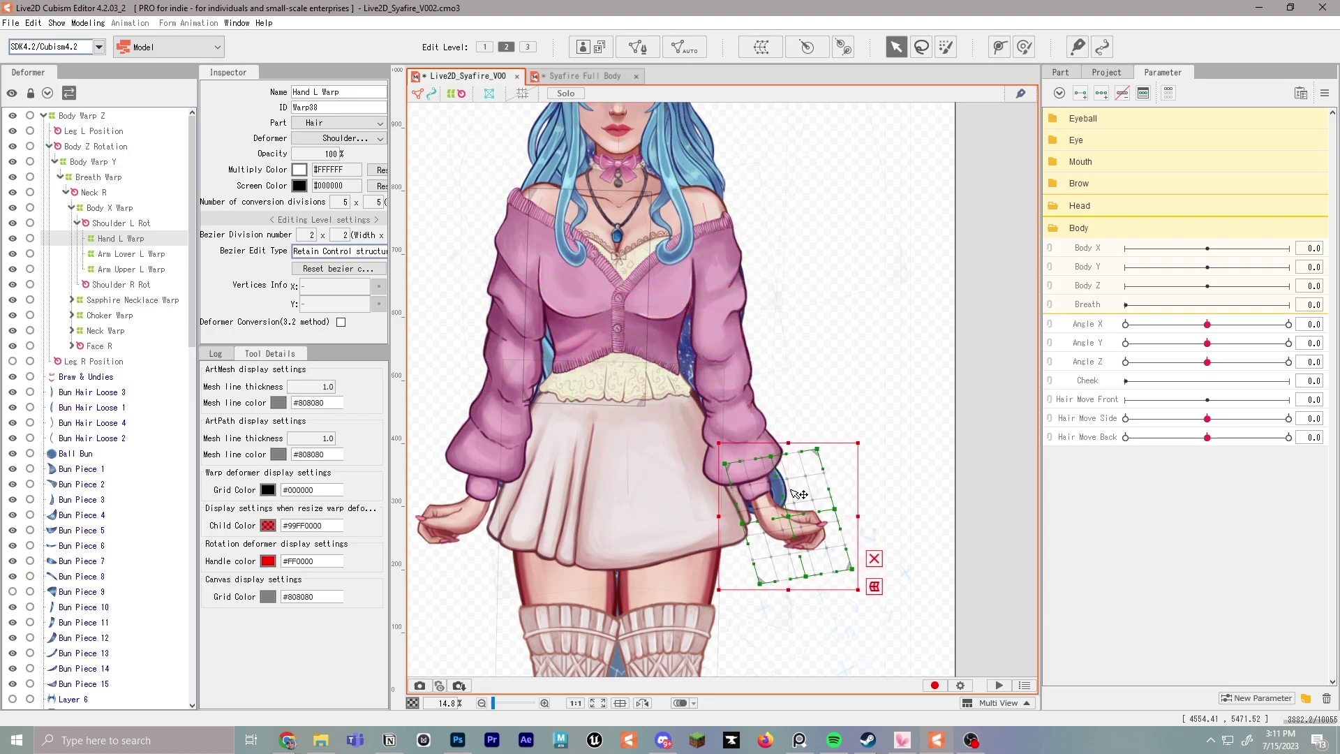
Step: Create a warp deformer named Arm Upper R Warp as a child of Shoulder R Rot, and shrink it over the right upper arm
click(76, 222)
click(94, 239)
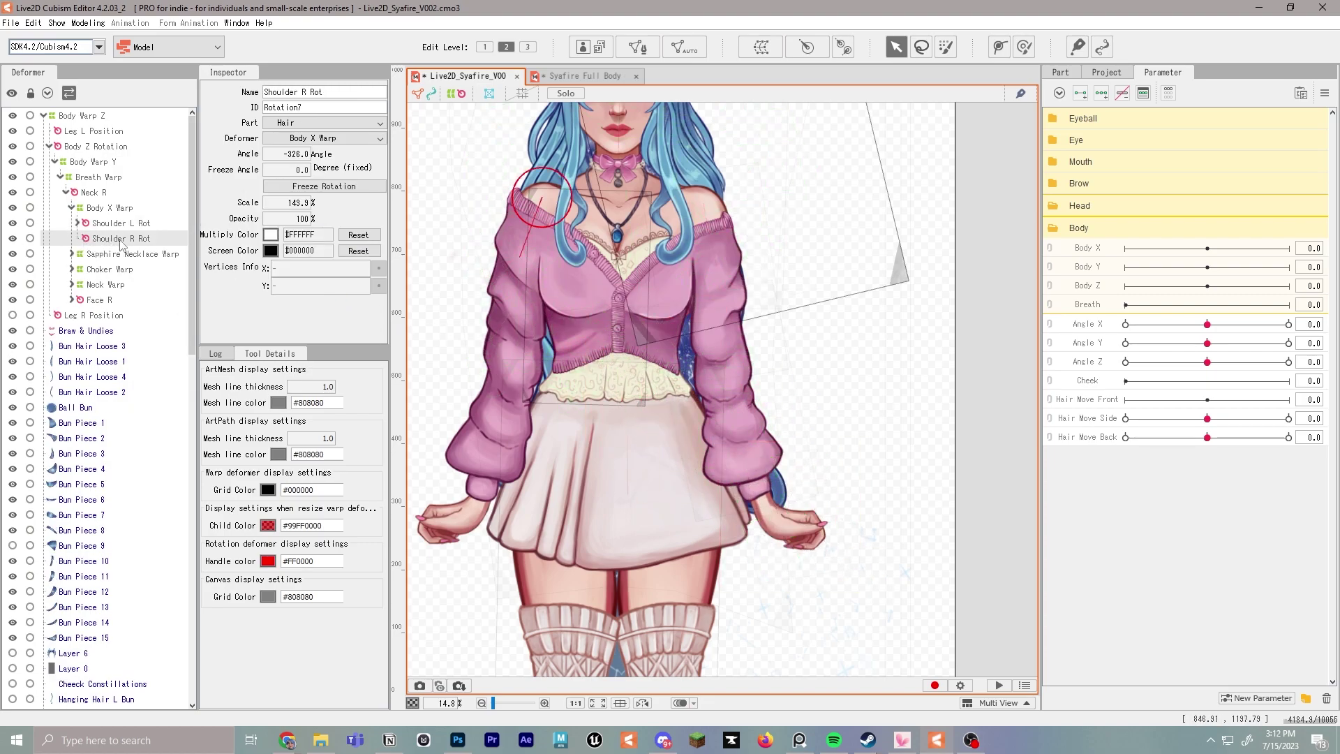
click(761, 47)
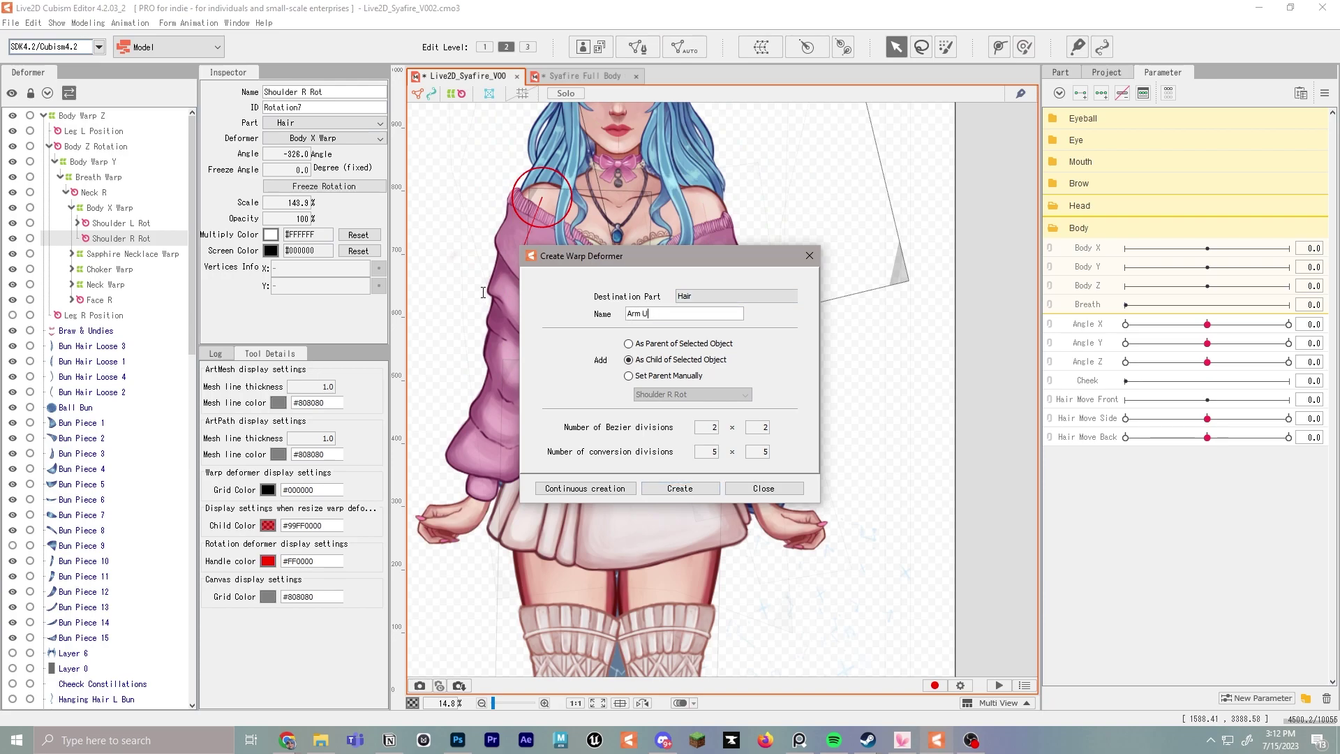
click(679, 488)
scroll(675, 359, down, 5)
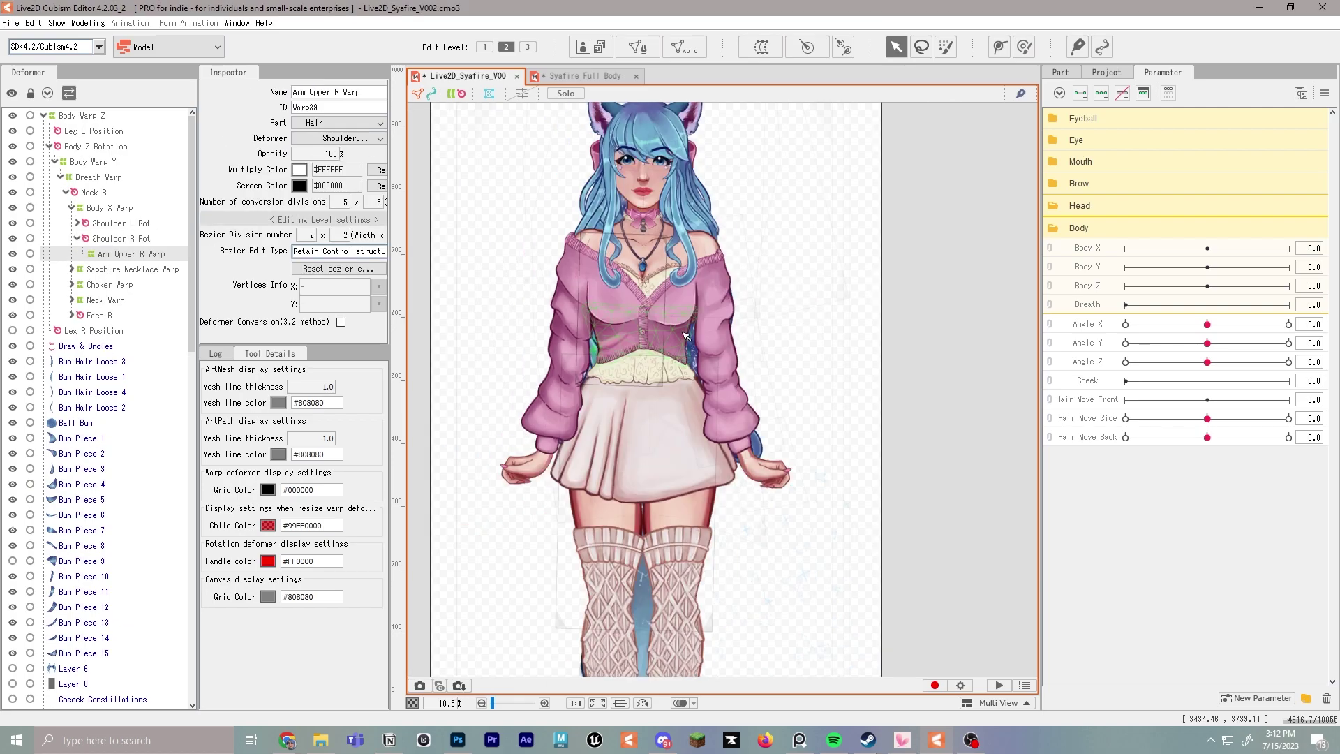
drag(692, 174, 685, 223)
drag(702, 135, 681, 305)
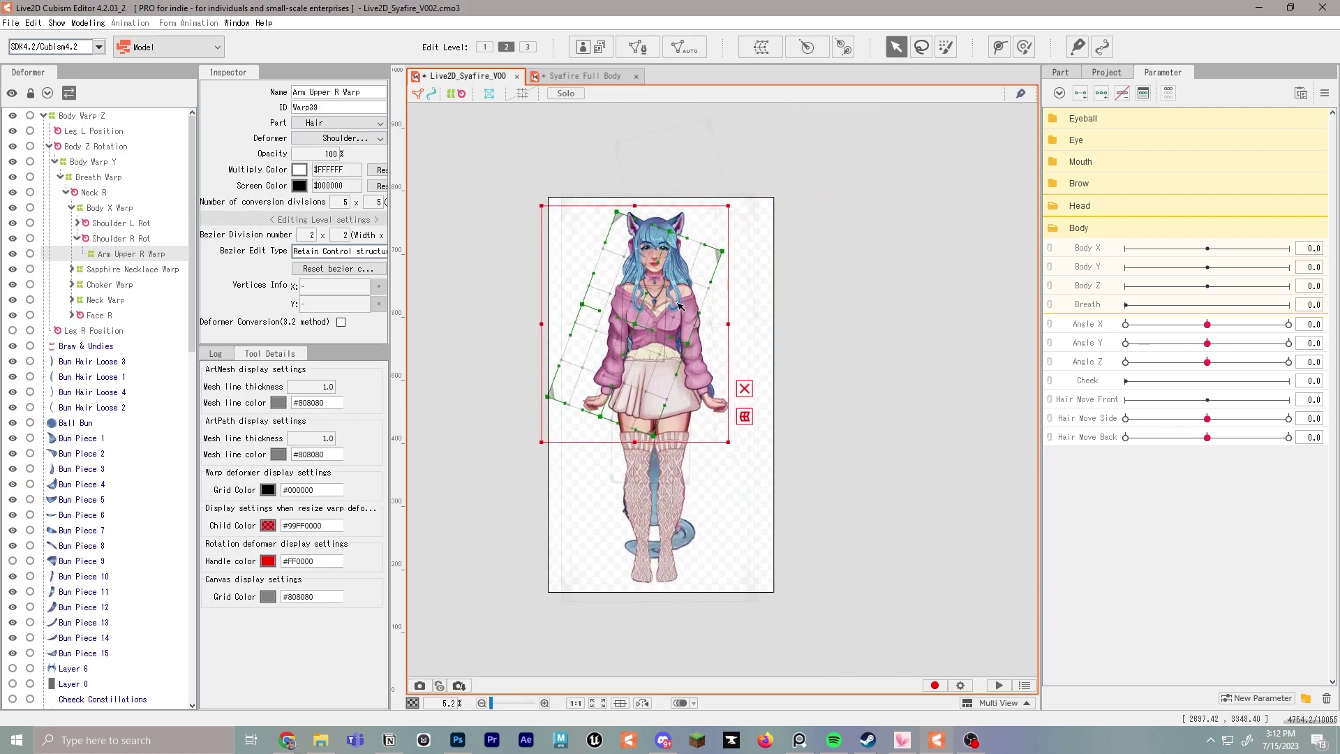
drag(730, 207, 660, 273)
scroll(663, 262, up, 5)
drag(621, 215, 587, 257)
Step: Create a warp deformer named Arm Lower R Warp as a child of Shoulder R Rot, and fit it to the right lower arm
click(137, 240)
click(758, 53)
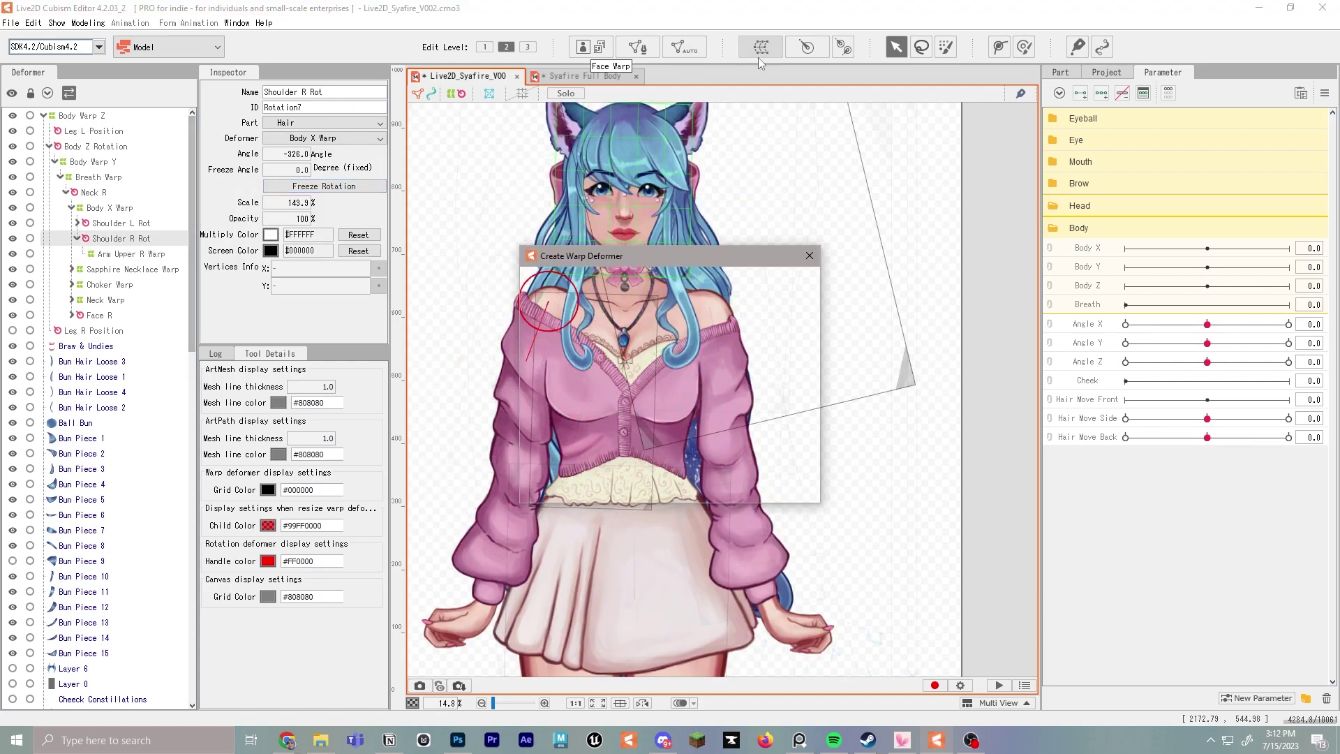
click(719, 308)
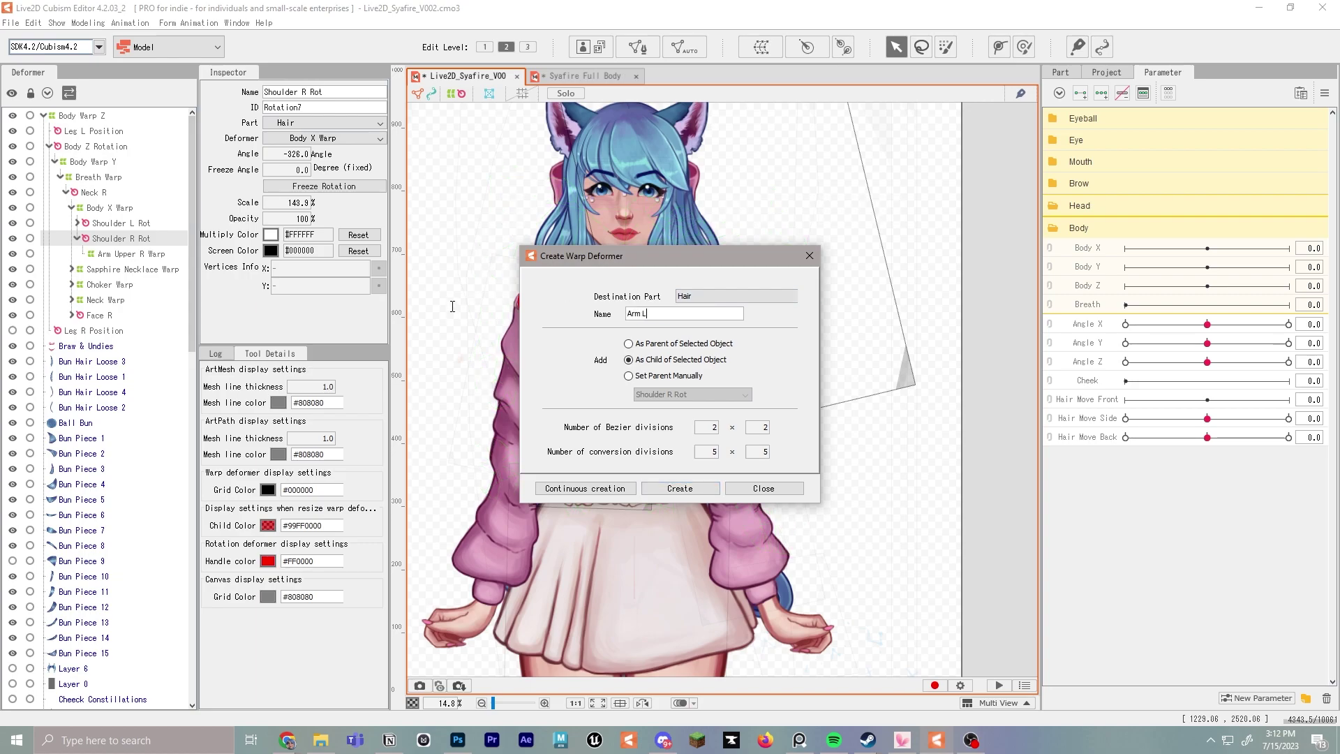
click(683, 492)
scroll(698, 349, down, 3)
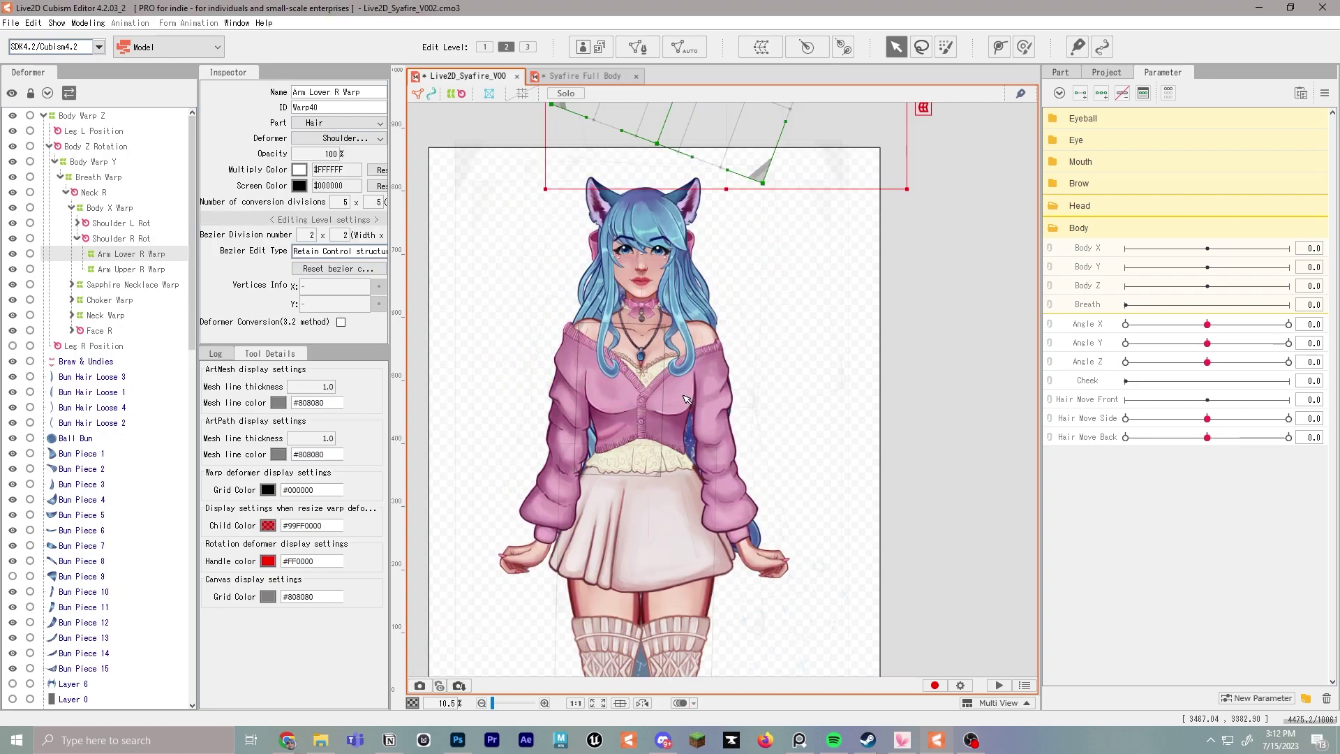
scroll(703, 343, up, 2)
scroll(703, 343, up, 2)
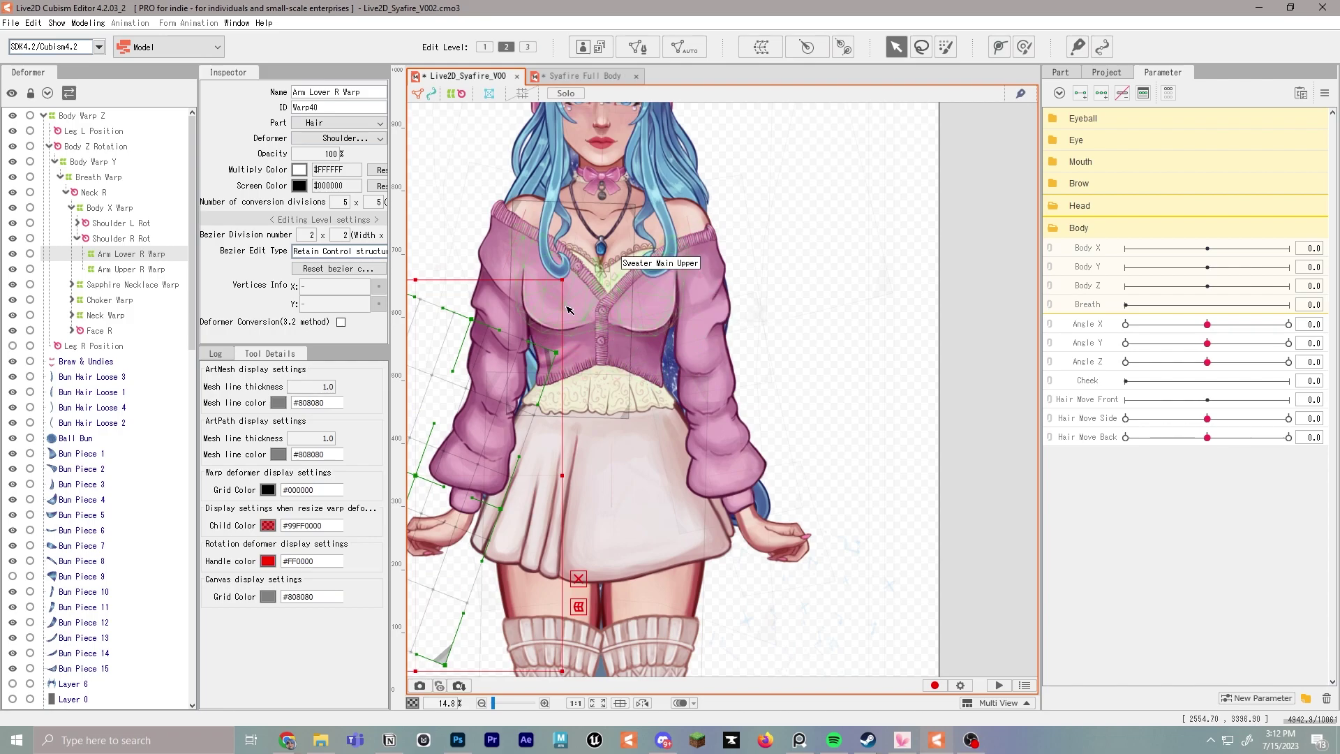
drag(579, 321, 765, 268)
Step: Create a warp deformer named Hand R Warp as a child of Shoulder R Rot
scroll(129, 210, down, 2)
click(129, 168)
click(760, 49)
click(719, 314)
text(A)
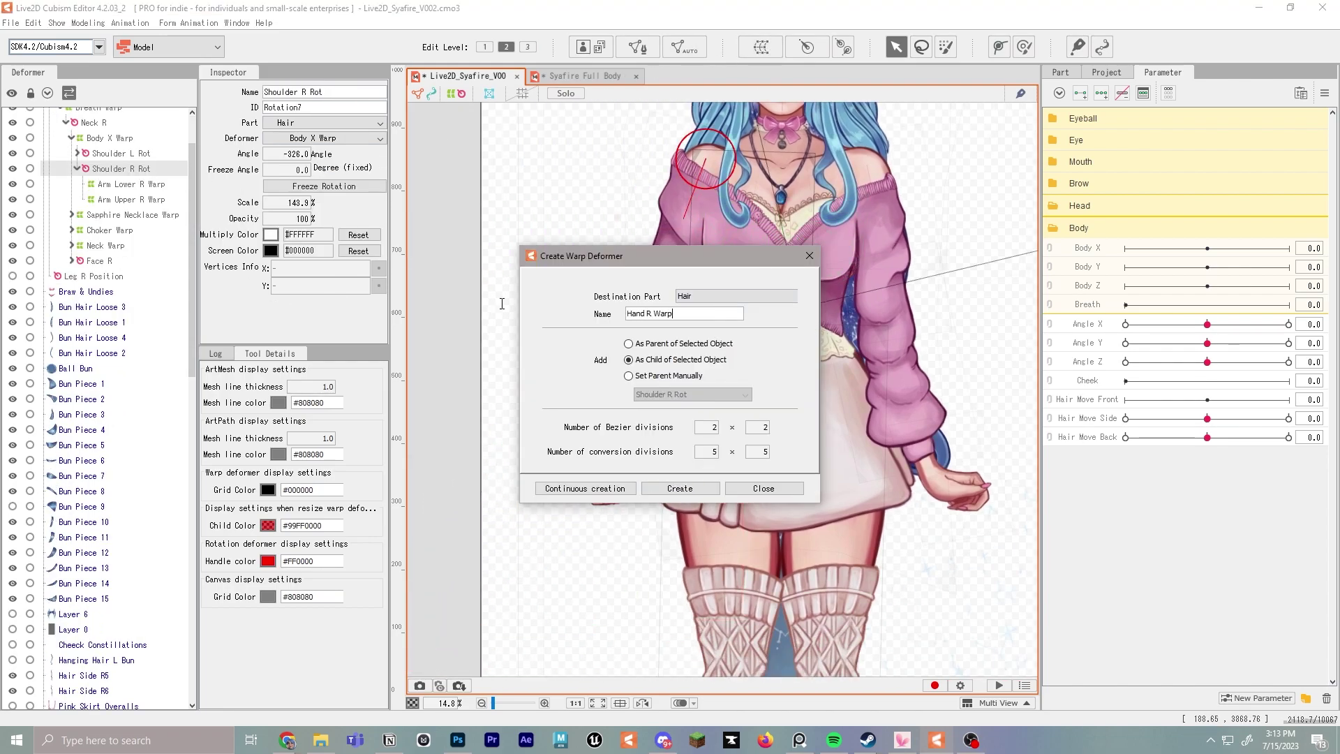
click(680, 488)
Step: Shrink Hand R Warp and move it over the character's right hand
scroll(775, 279, down, 4)
scroll(805, 196, down, 2)
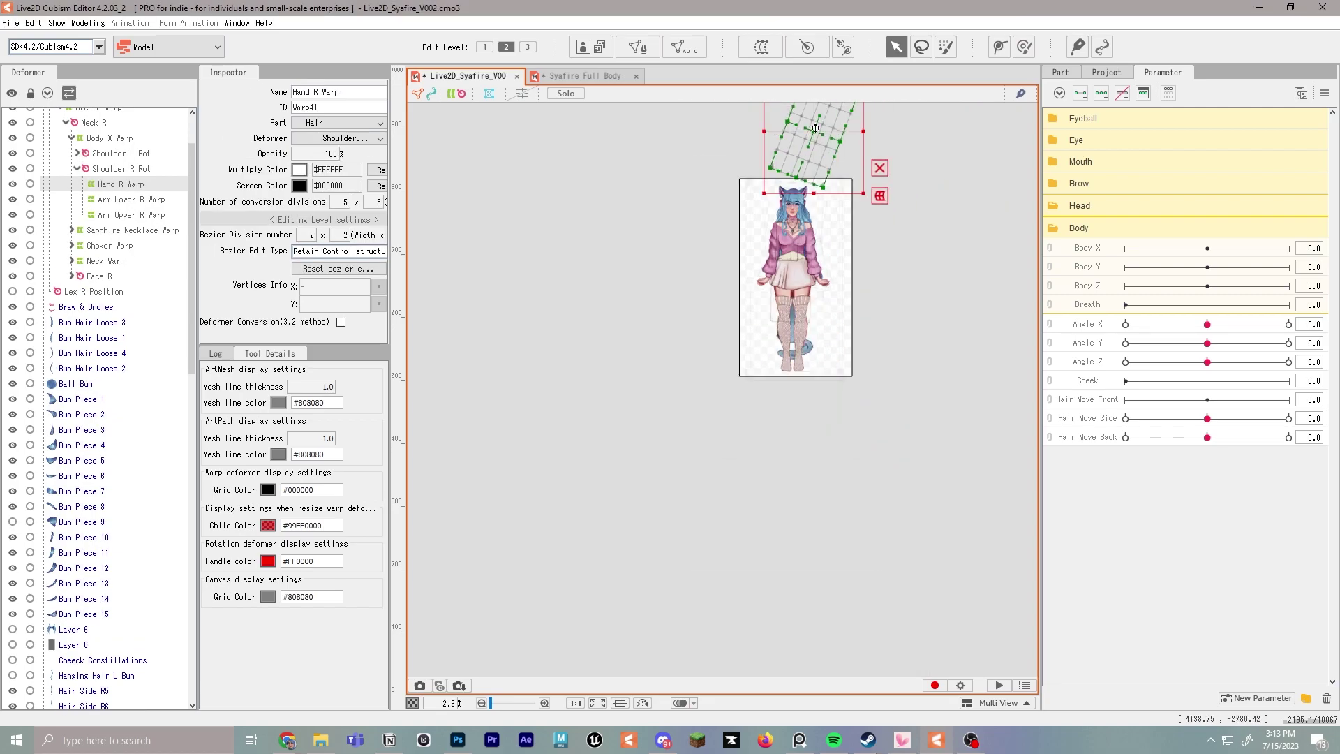
drag(812, 131, 779, 268)
drag(831, 208, 780, 285)
scroll(782, 278, up, 4)
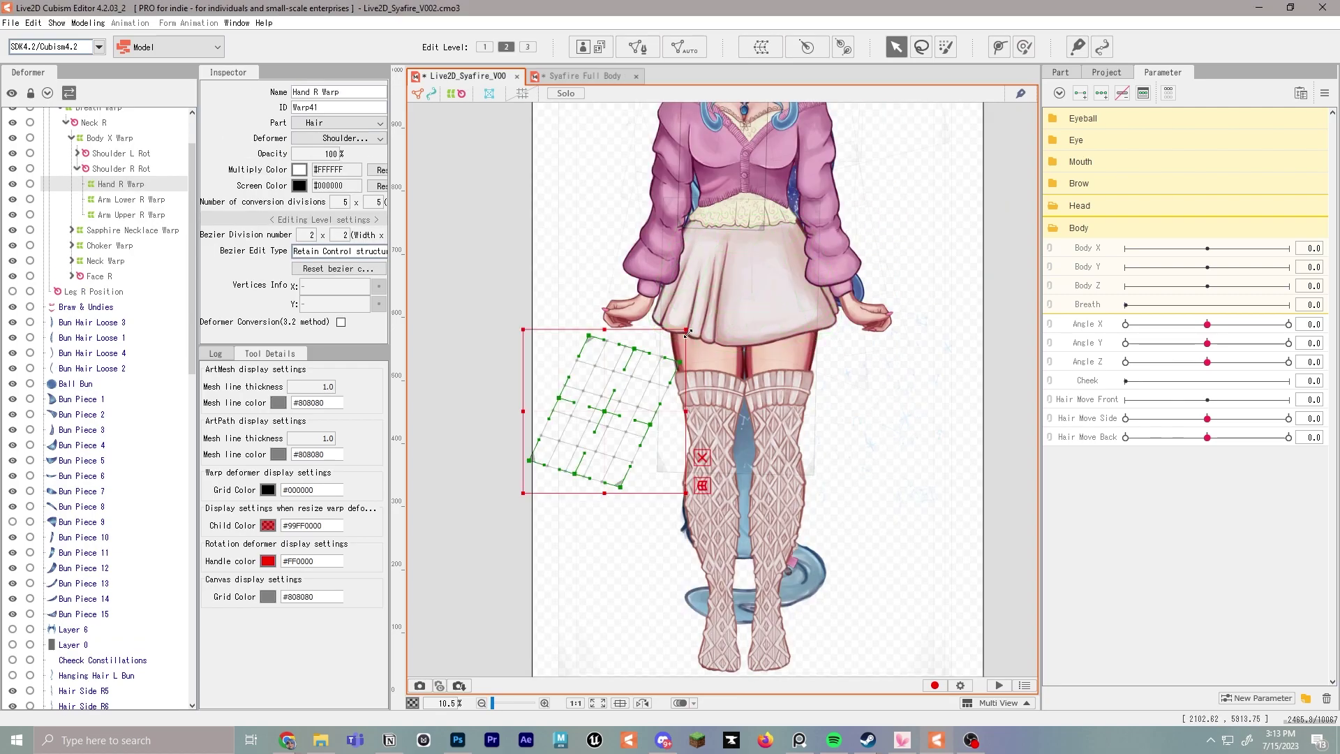
drag(691, 332, 624, 398)
drag(574, 447, 613, 330)
scroll(613, 329, up, 2)
drag(733, 300, 656, 429)
click(122, 168)
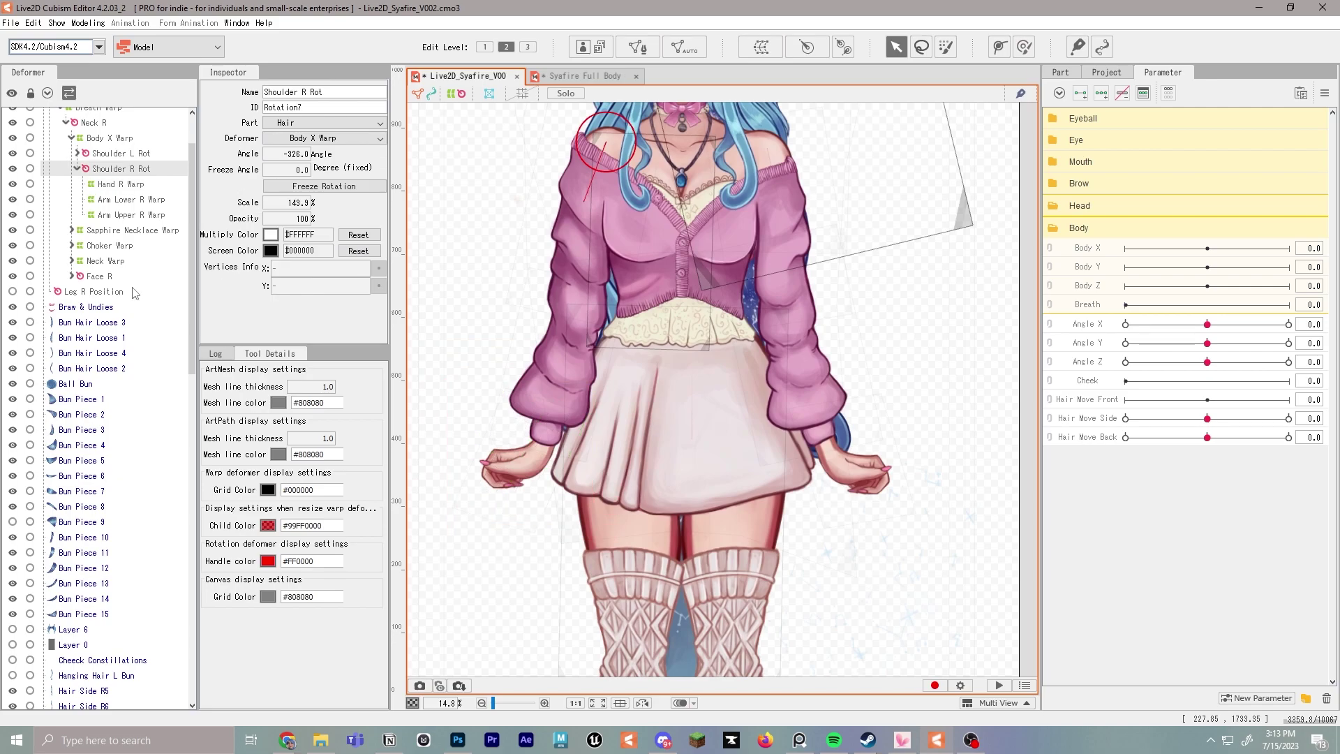
Step: Assign the Shoulder L art mesh to the Shoulder L Rot deformer
scroll(139, 292, down, 9)
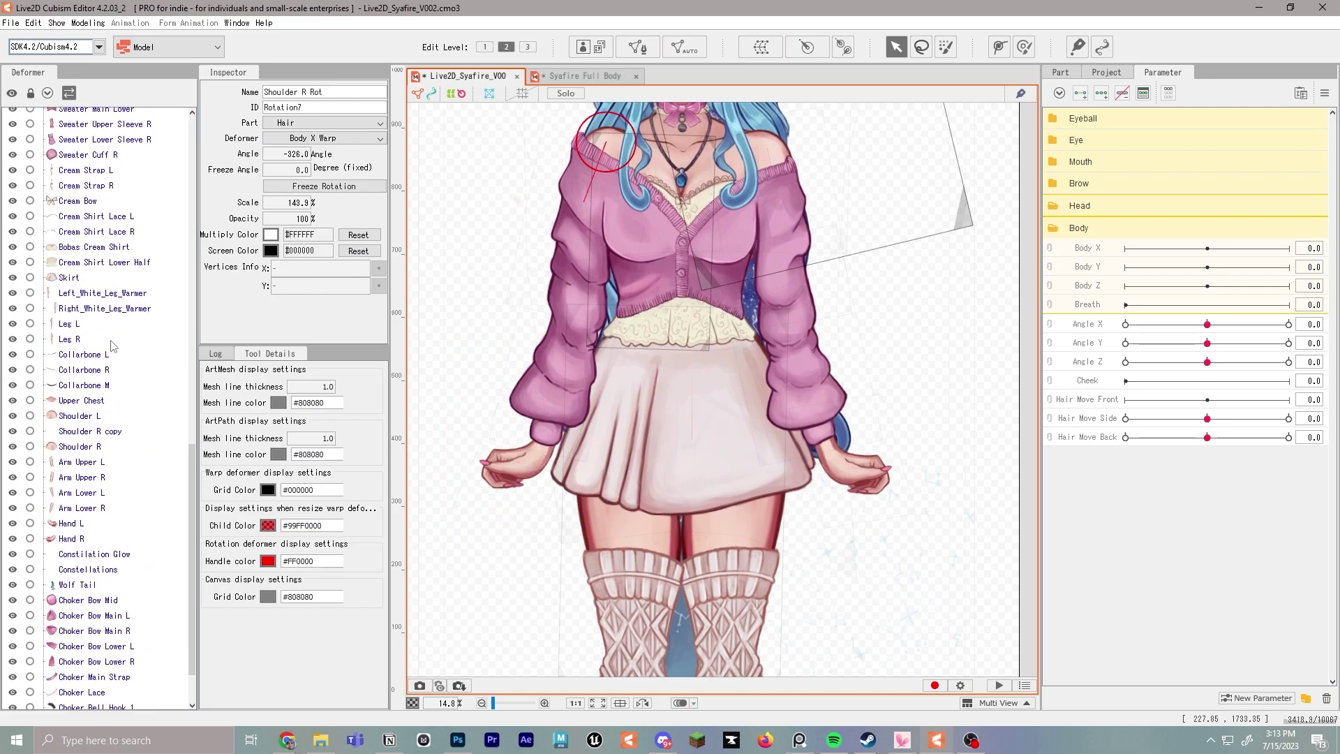
click(108, 417)
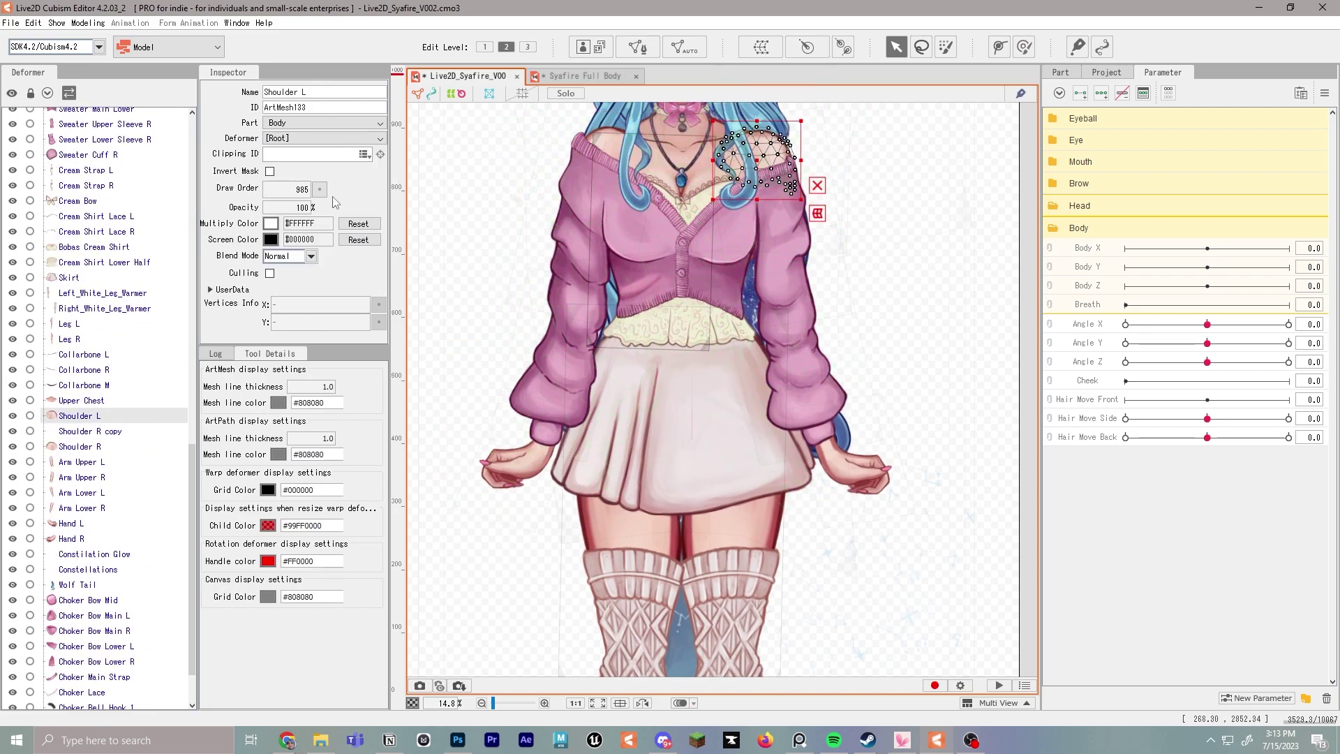
click(325, 123)
click(332, 187)
click(335, 138)
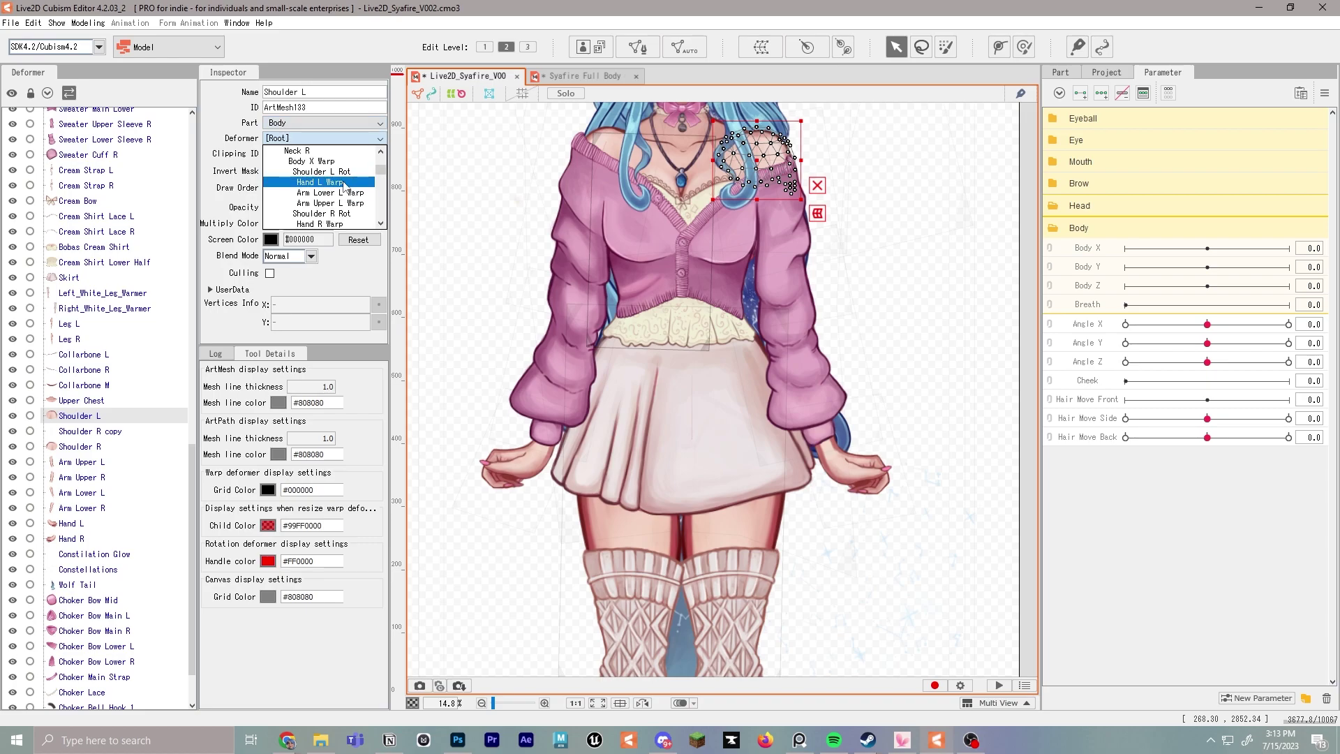
click(345, 173)
Step: Assign the Shoulder R art mesh to the Shoulder R Rot deformer
scroll(105, 349, down, 5)
click(79, 551)
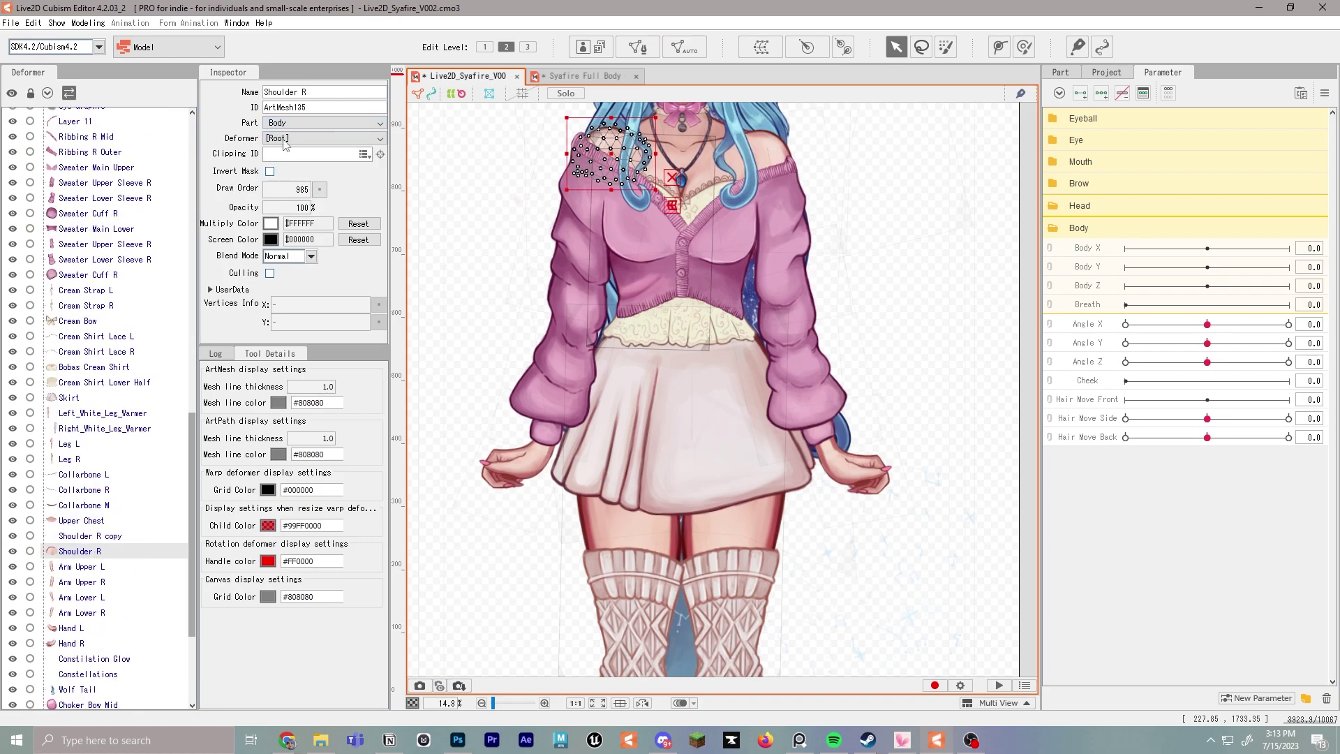
click(305, 139)
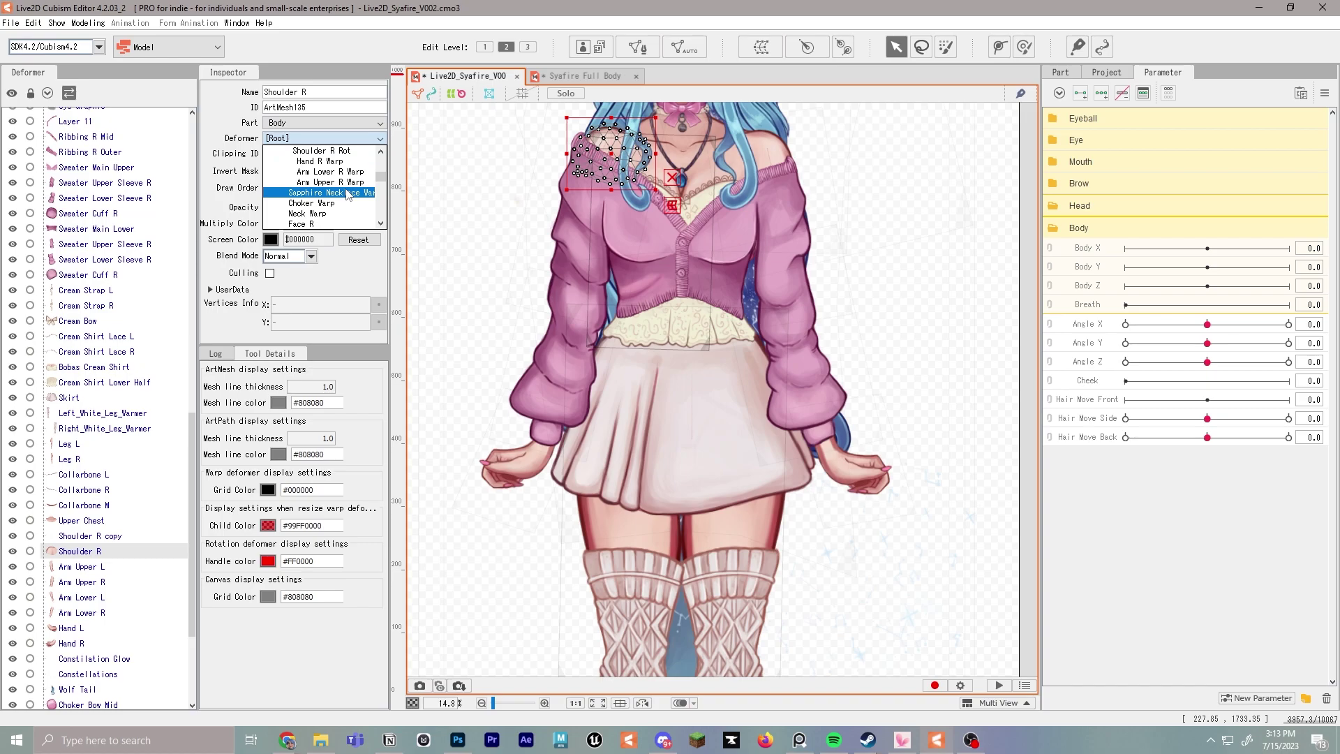
click(318, 150)
Step: Assign both Sweater Upper Sleeve R art meshes, on the right and left arms, to the Arm Upper R Warp deformer
click(132, 350)
scroll(140, 357, up, 1)
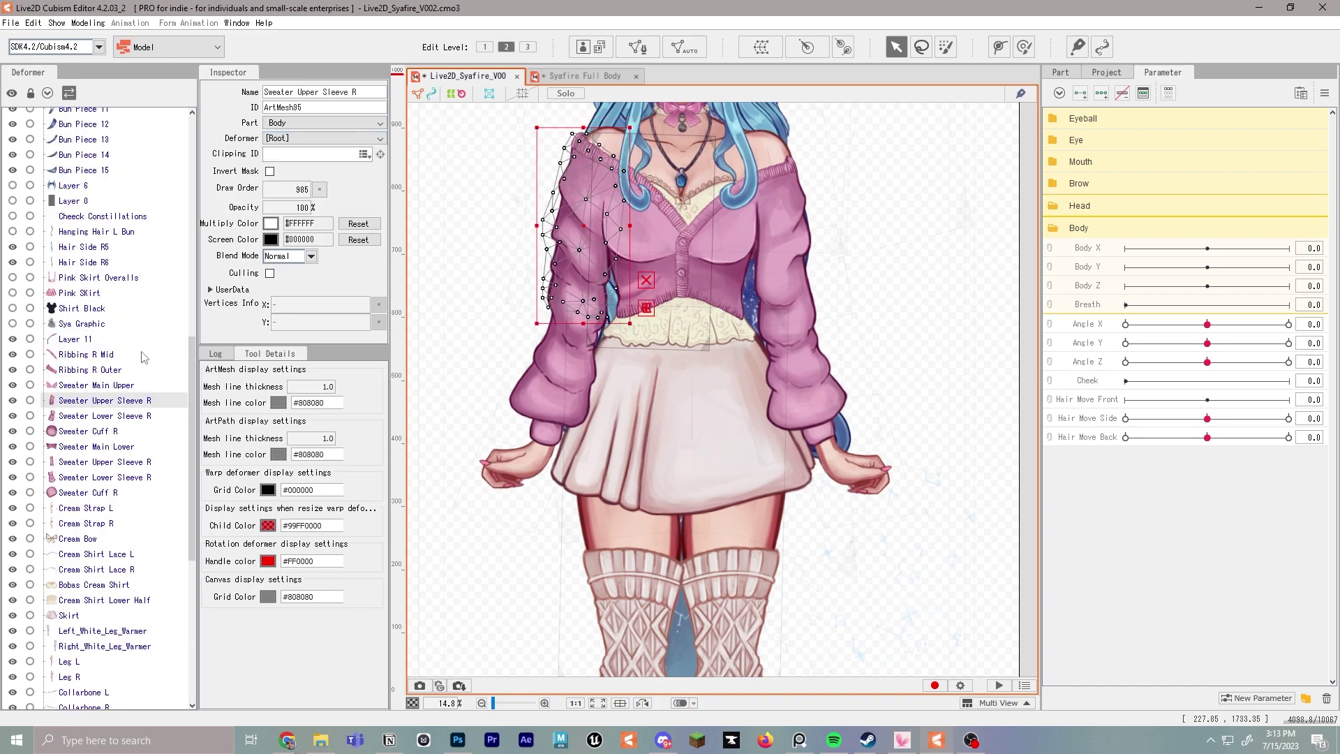
click(328, 139)
click(344, 183)
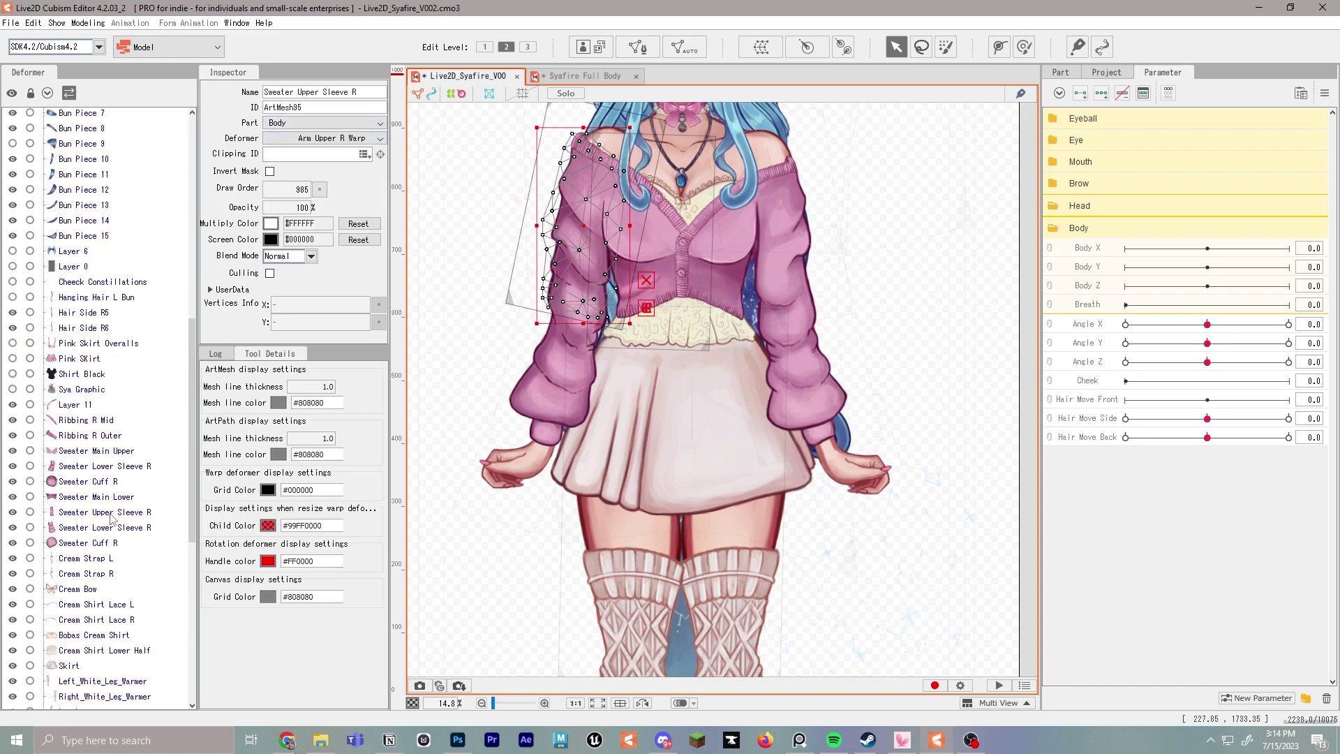
click(105, 512)
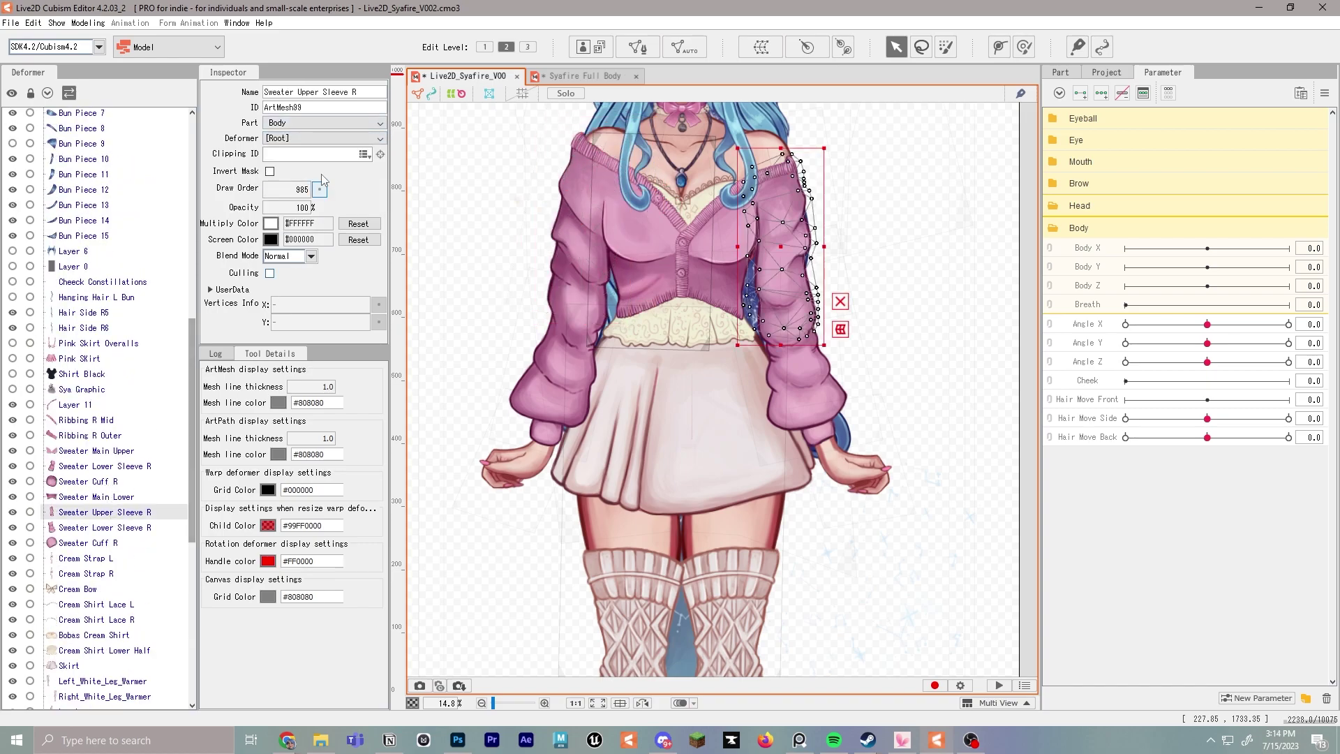
click(356, 137)
click(328, 209)
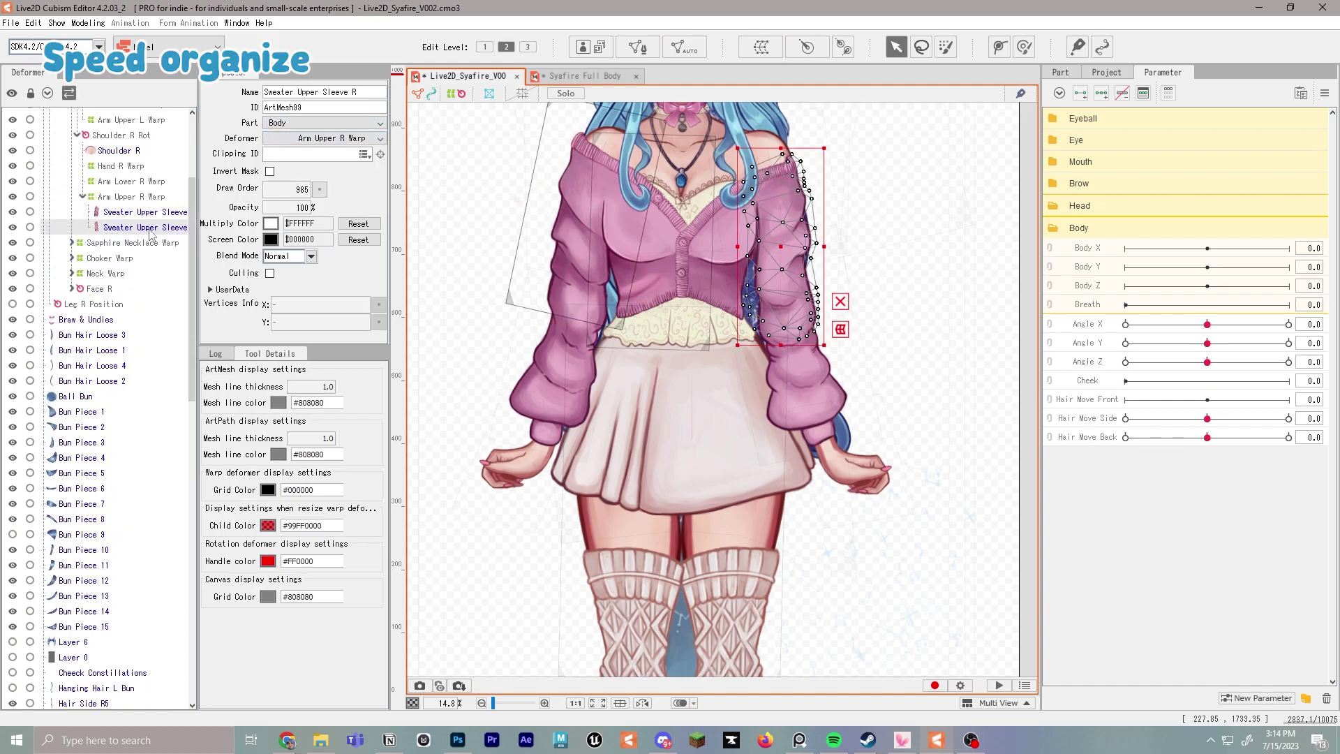
Step: Assign the left arm's upper sleeve and Arm Upper L to Arm Upper L Warp, and Arm Upper R to Arm Upper R Warp
click(82, 457)
click(328, 138)
click(328, 169)
click(82, 461)
click(328, 138)
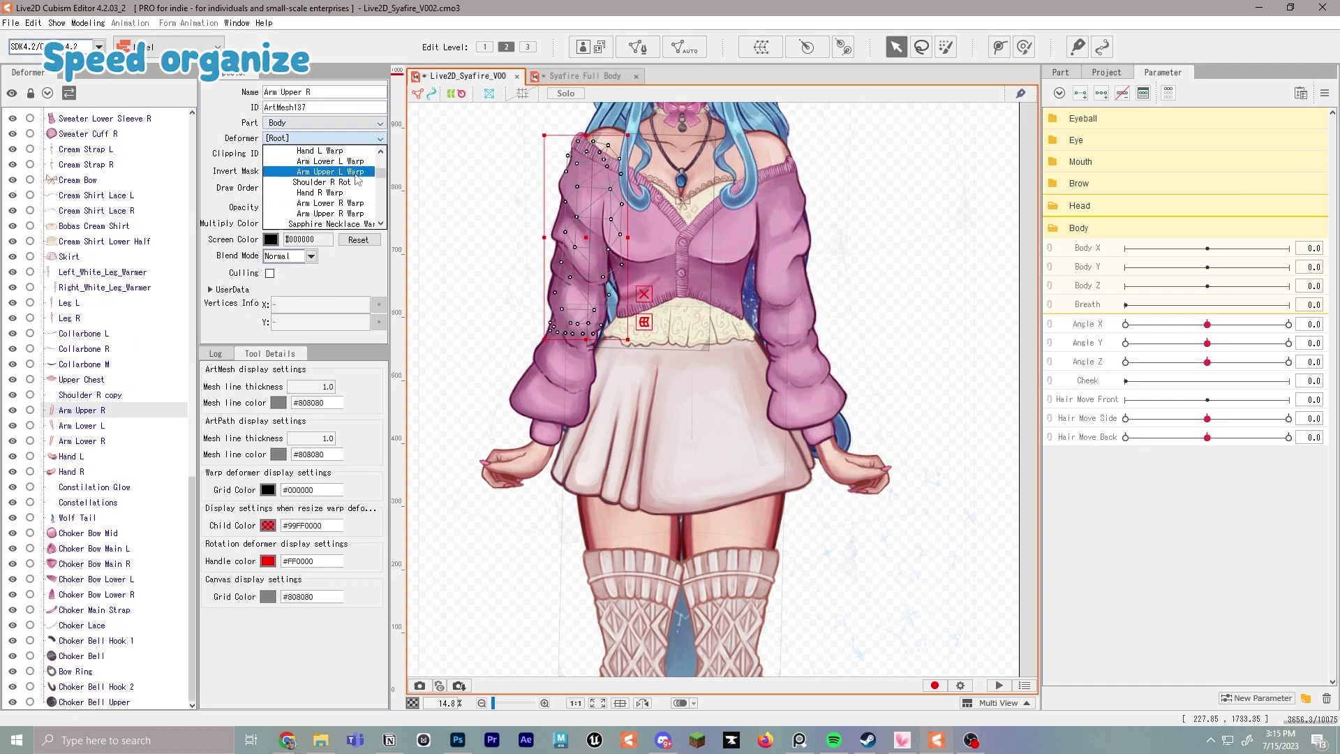
click(328, 208)
Step: Assign the Arm Lower L art mesh to Arm Lower L Warp and Arm Lower R to Arm Lower R Warp
click(81, 636)
click(321, 123)
click(321, 138)
click(314, 183)
click(81, 513)
click(328, 138)
click(321, 193)
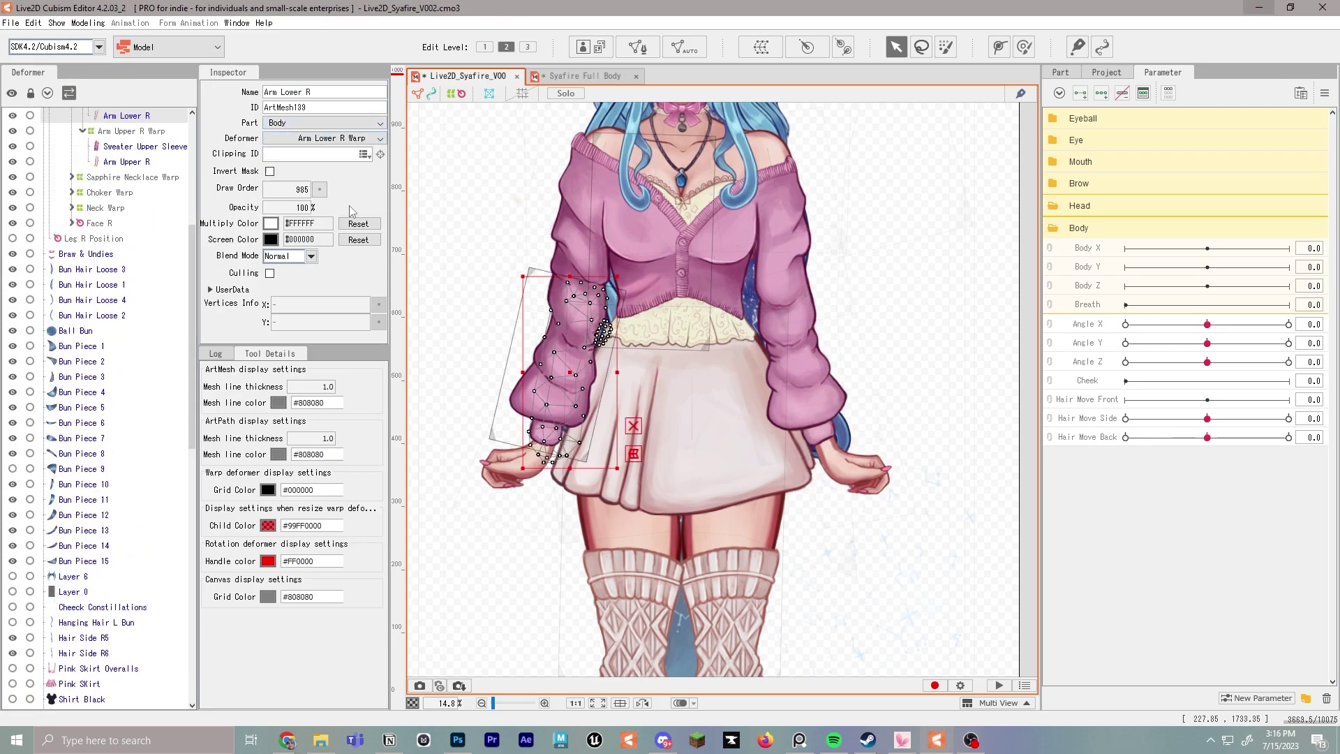
Step: Assign the Hand L art mesh to Hand L Warp and the Hand R art mesh to Hand R Warp
click(82, 515)
click(329, 139)
click(321, 204)
click(81, 500)
click(328, 138)
scroll(335, 195, down, 3)
click(328, 201)
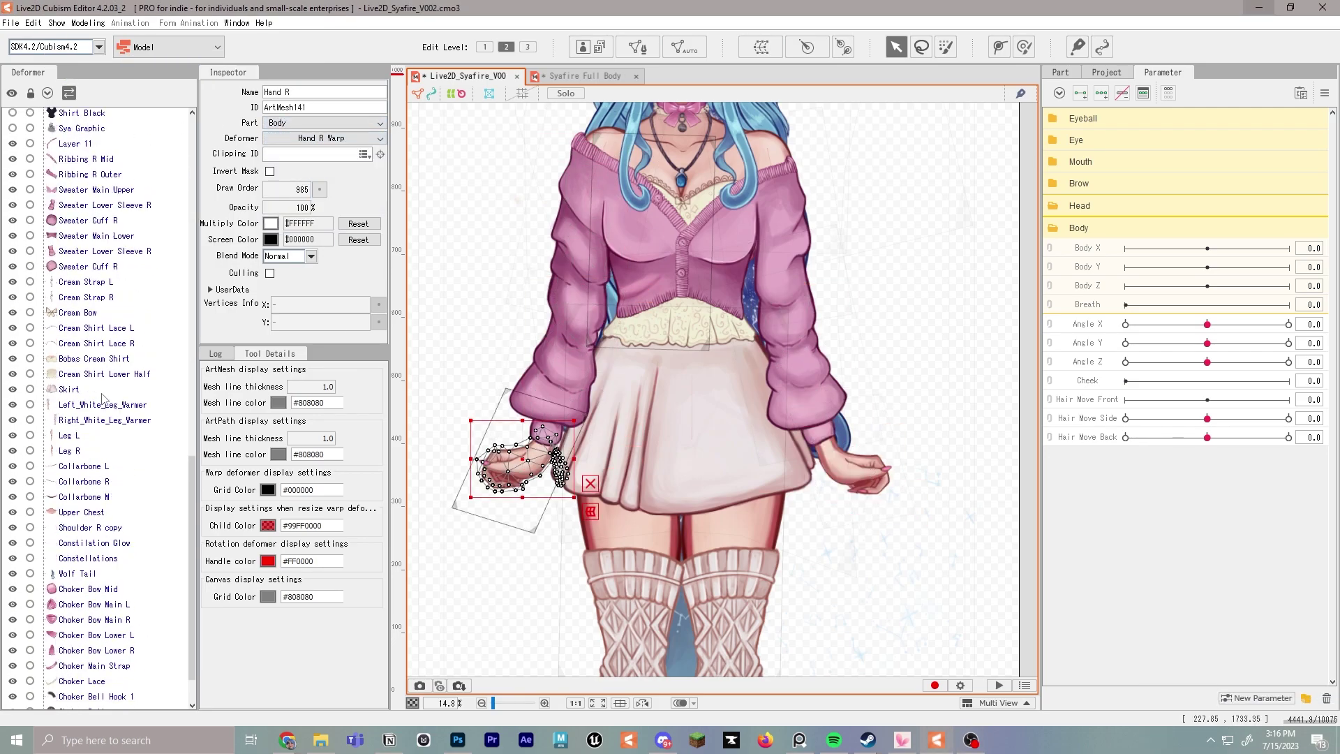
Step: Assign the two Sweater Lower Sleeve R art meshes to the Arm Lower L Warp and Arm Lower R Warp of their respective arms
scroll(123, 349, up, 3)
click(105, 318)
click(328, 138)
click(321, 193)
click(105, 391)
click(328, 138)
click(321, 180)
Step: Assign the two Sweater Cuff R art meshes to the Arm Lower R Warp and Arm Lower L Warp of their respective arms
scroll(122, 279, down, 3)
click(88, 252)
click(329, 138)
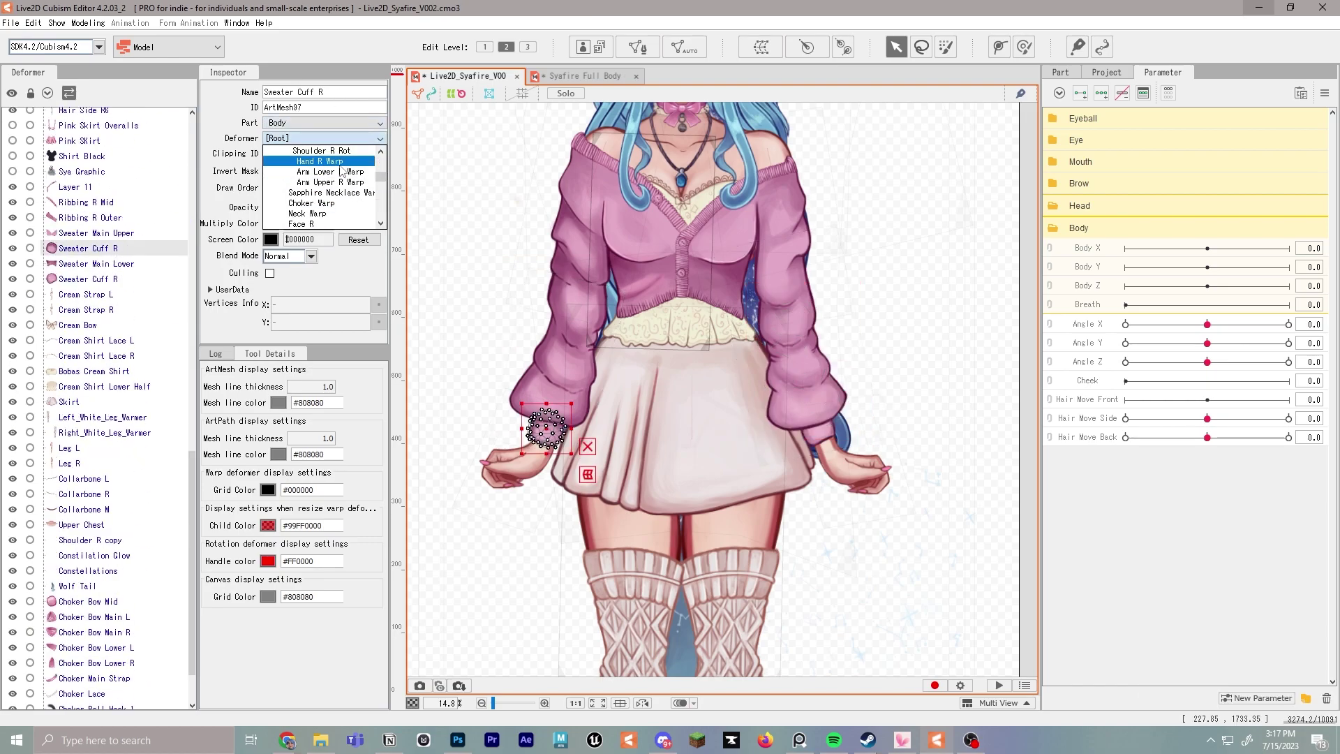
click(321, 191)
click(90, 430)
scroll(116, 419, down, 2)
click(91, 378)
click(329, 138)
click(321, 193)
Step: Examine the deformer hierarchy, the unassigned clothing art meshes and the Syafire Full Body model for how the clothes are organized
mouse_move(146, 175)
mouse_down()
mouse_move(131, 156)
mouse_move(132, 181)
mouse_up()
scroll(132, 195, down, 2)
drag(140, 203, 143, 252)
scroll(145, 257, up, 4)
click(132, 293)
scroll(140, 280, down, 12)
scroll(140, 280, up, 11)
click(110, 453)
scroll(109, 418, up, 3)
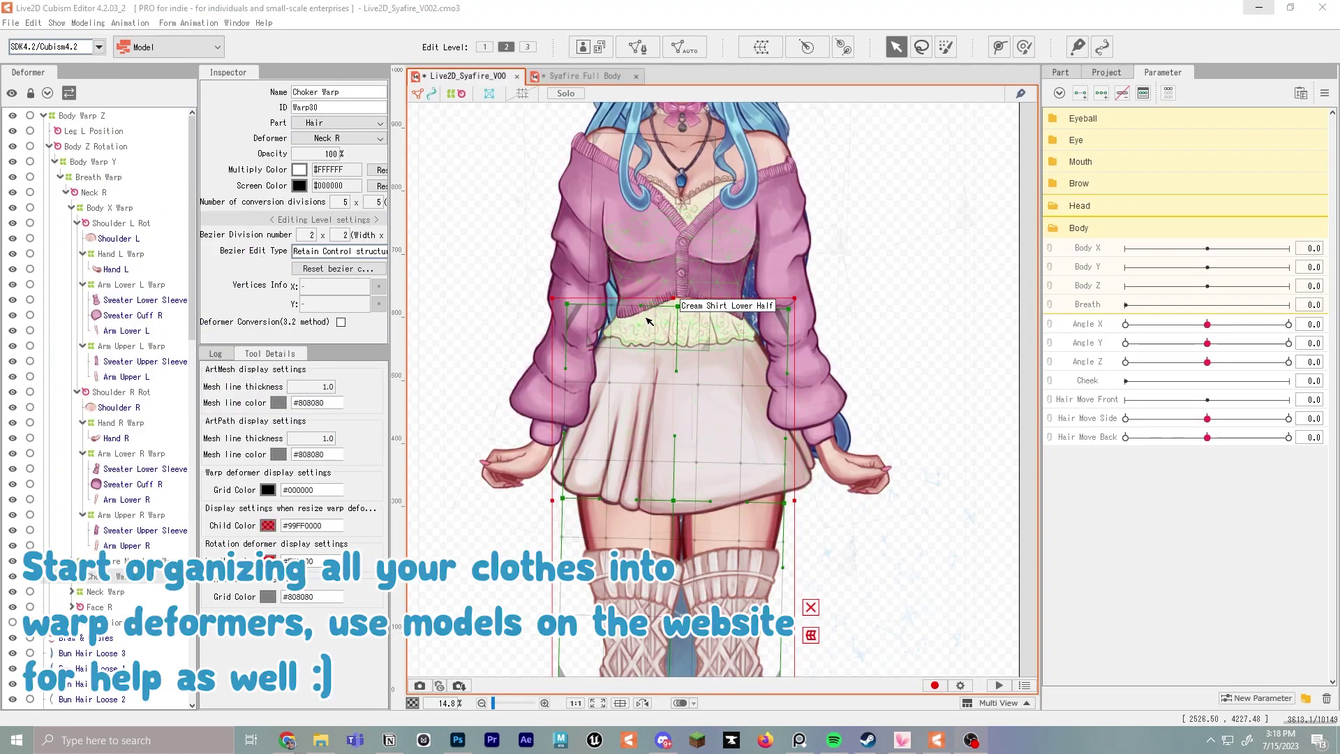
scroll(650, 318, up, 3)
scroll(681, 251, down, 2)
drag(675, 219, 664, 343)
click(649, 313)
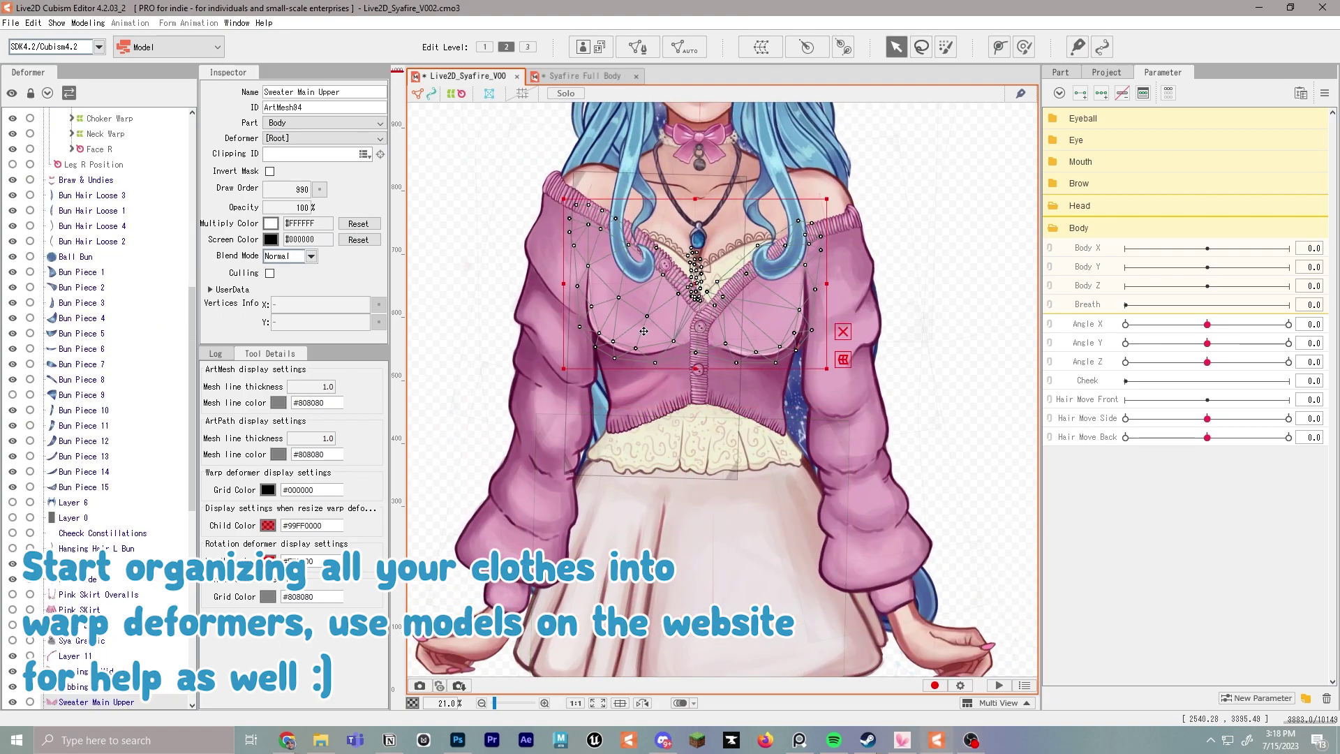
scroll(89, 430, up, 3)
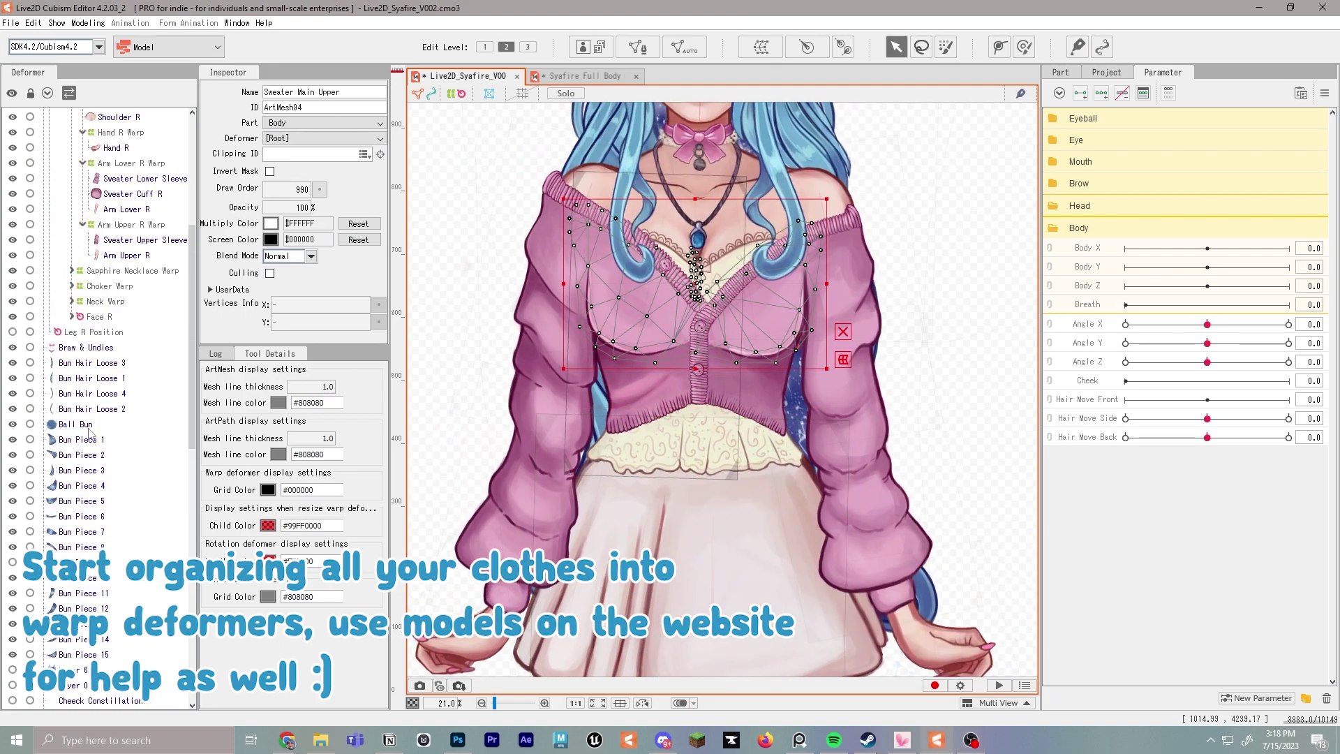
click(583, 76)
Step: Create a warp deformer named Pink Sweater as a child of Body X Warp
click(113, 153)
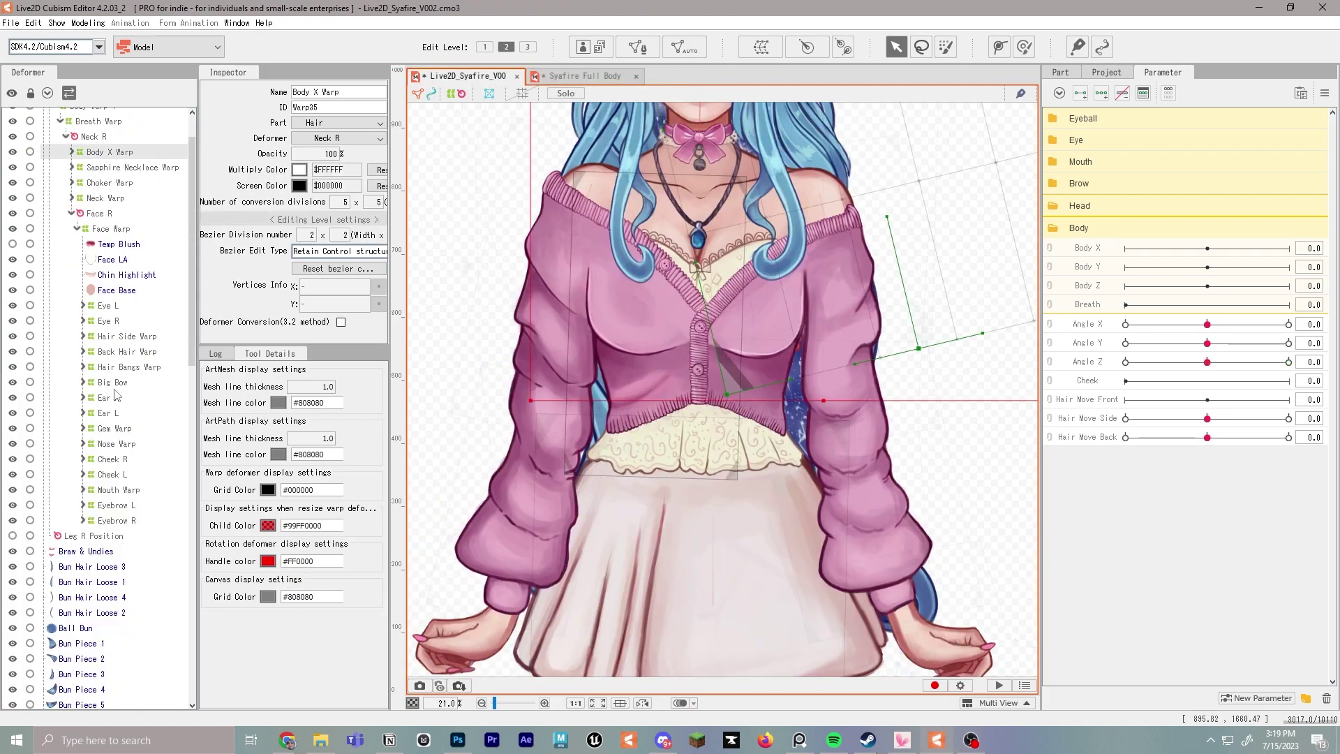
scroll(115, 395, down, 1)
scroll(119, 391, up, 2)
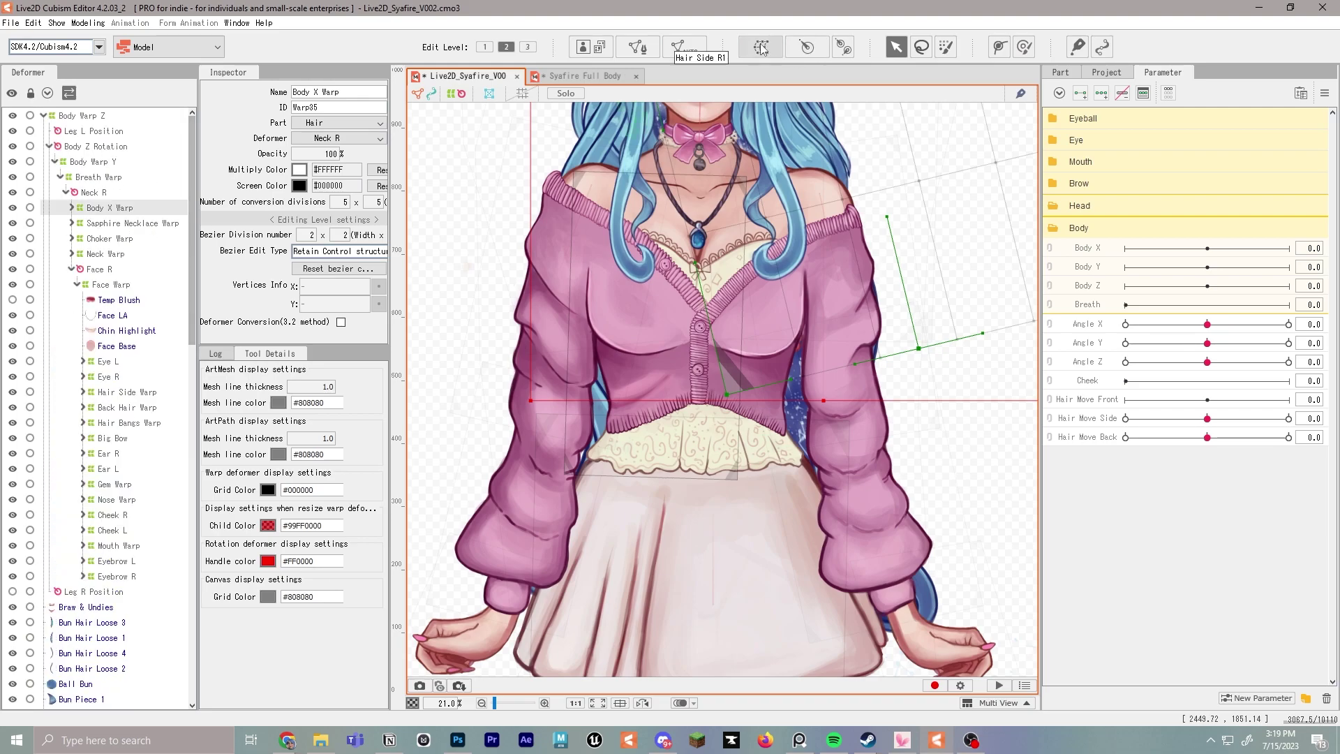
click(760, 47)
triple_click(668, 318)
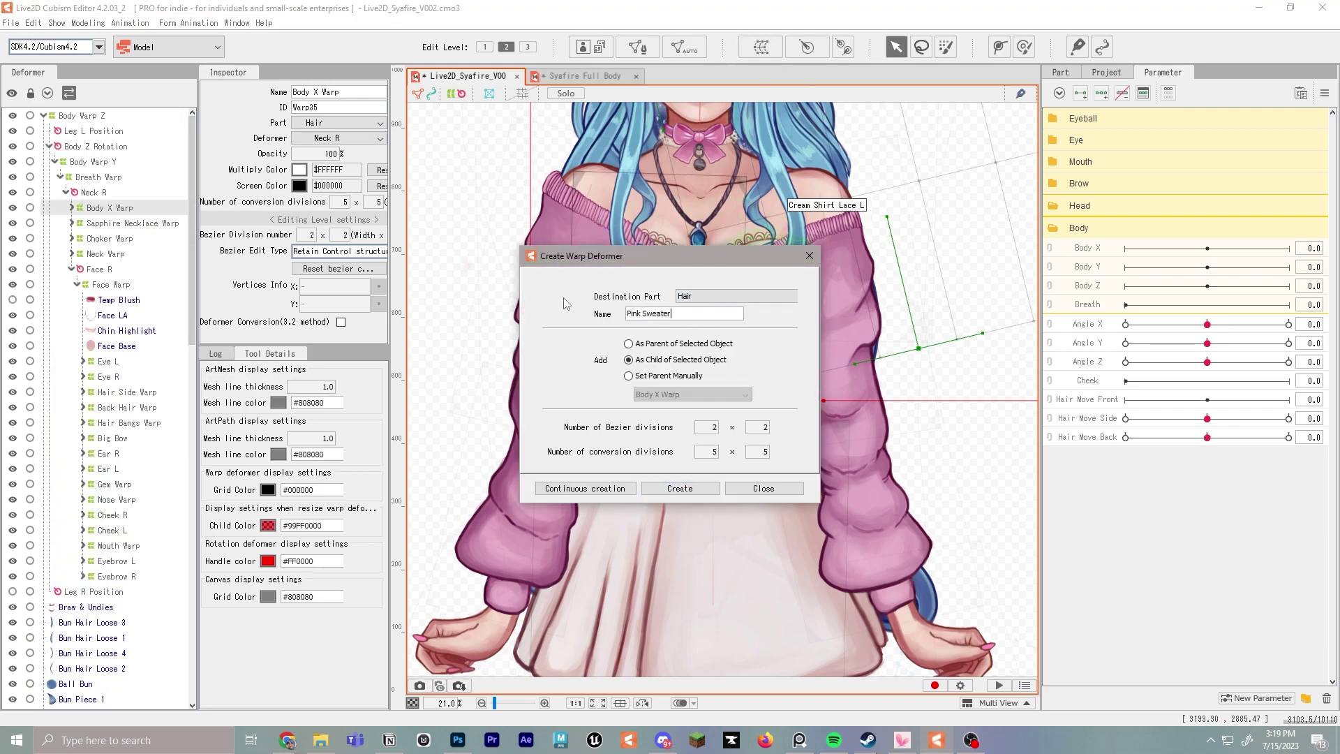
click(680, 488)
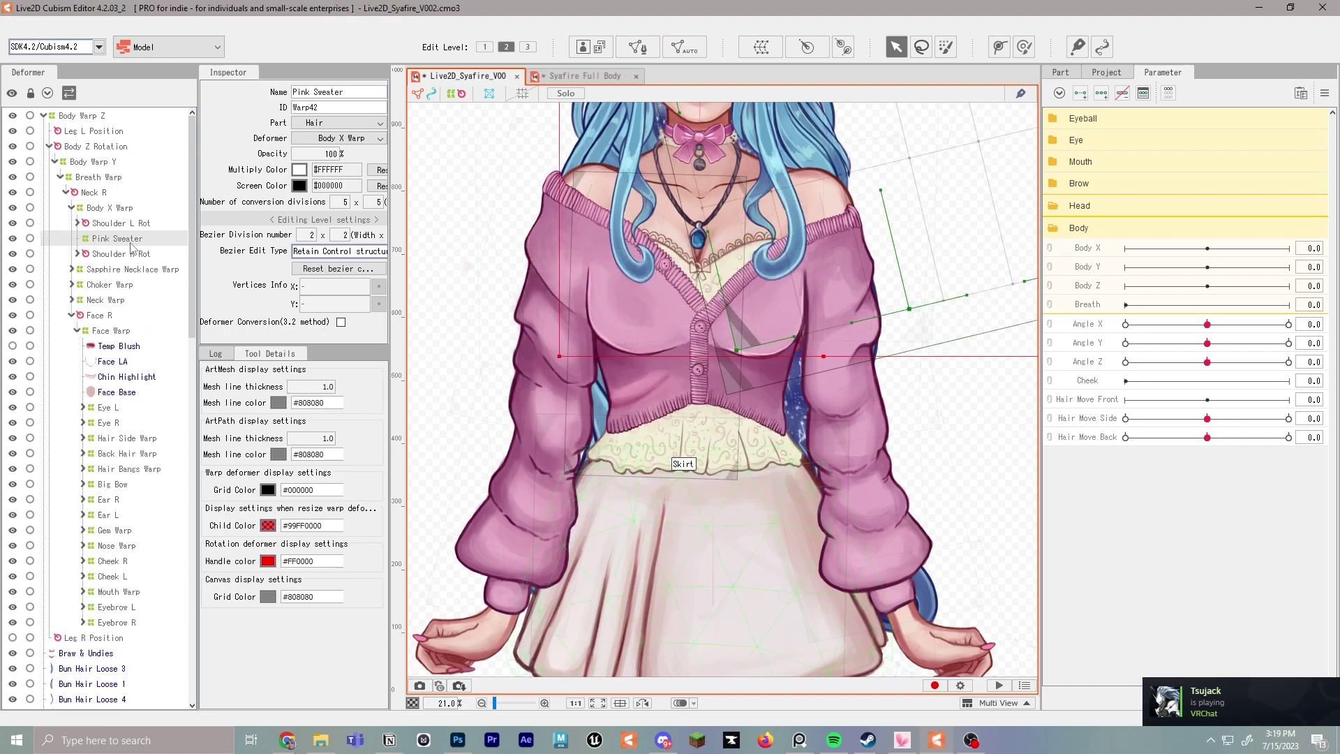
Step: Assign Layer 11, Ribbing R Mid, Ribbing R Outer, Sweater Main Upper and Sweater Main Lower to the Pink Sweater deformer
scroll(115, 447, down, 15)
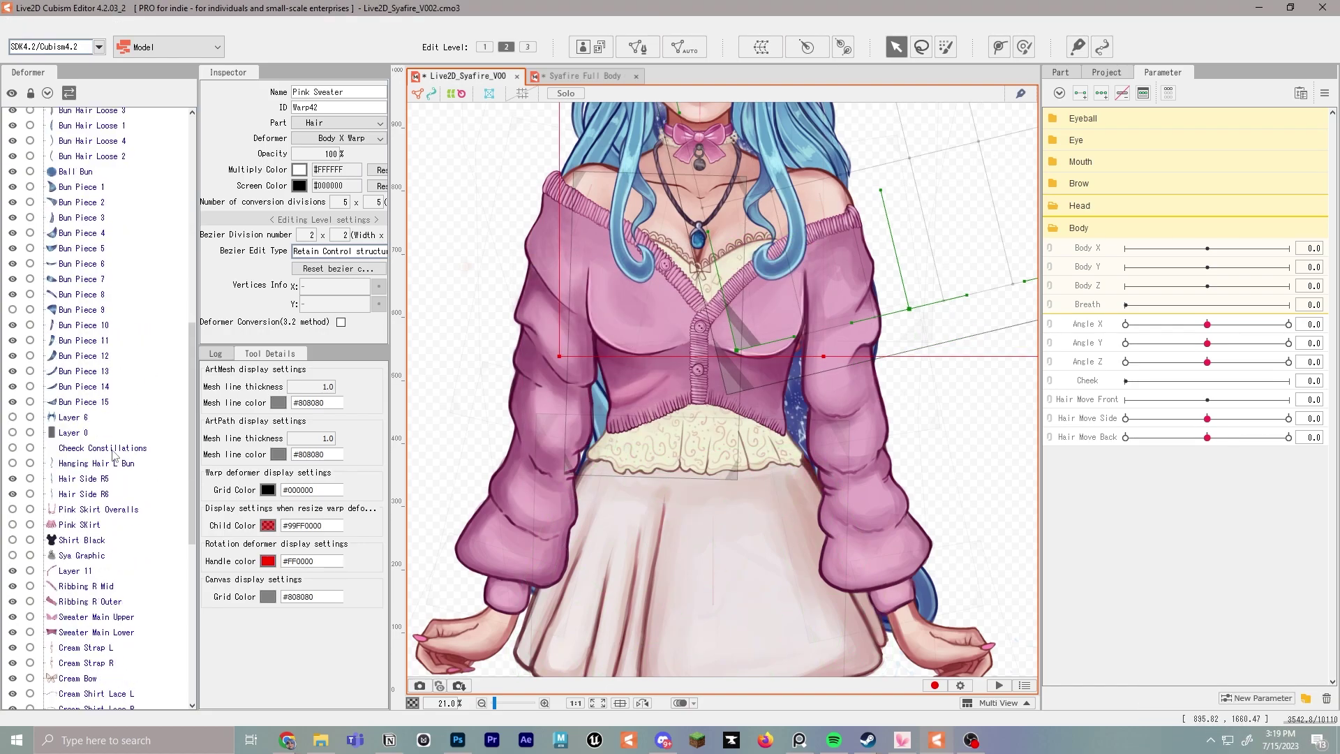
click(109, 363)
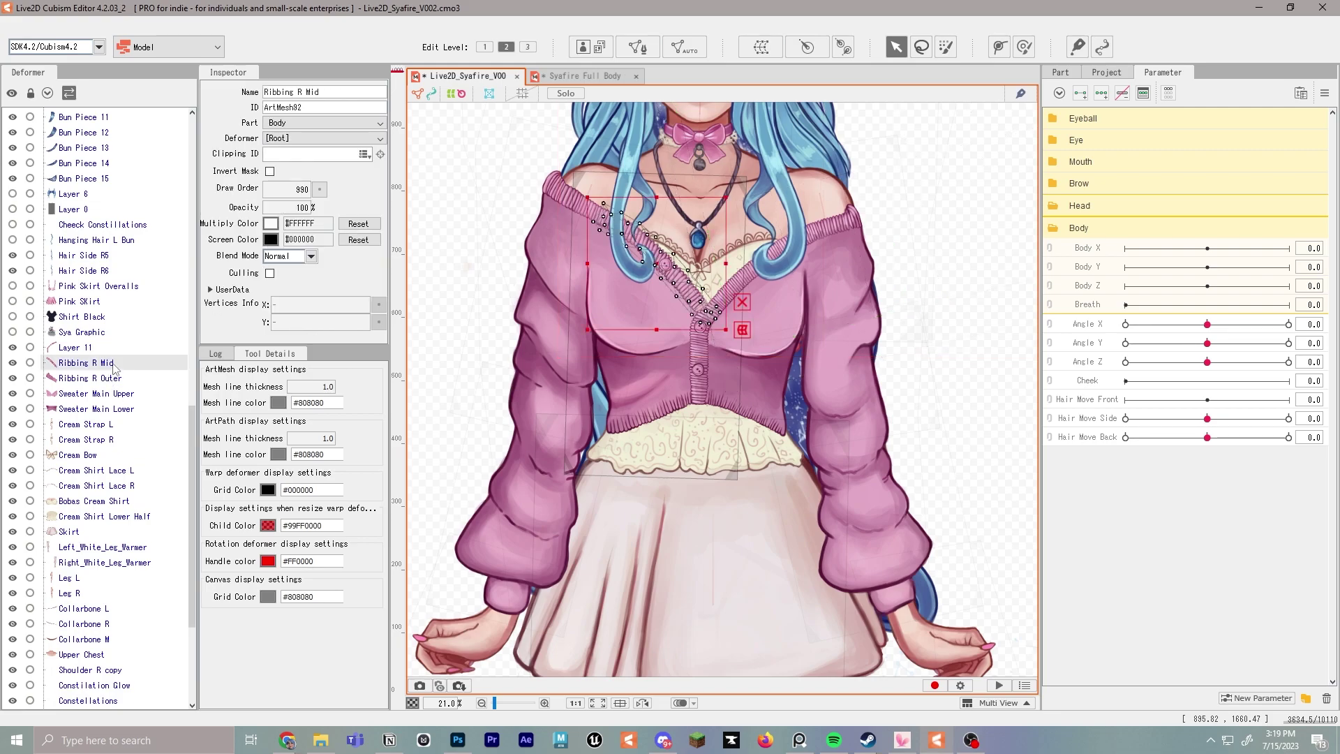
click(107, 348)
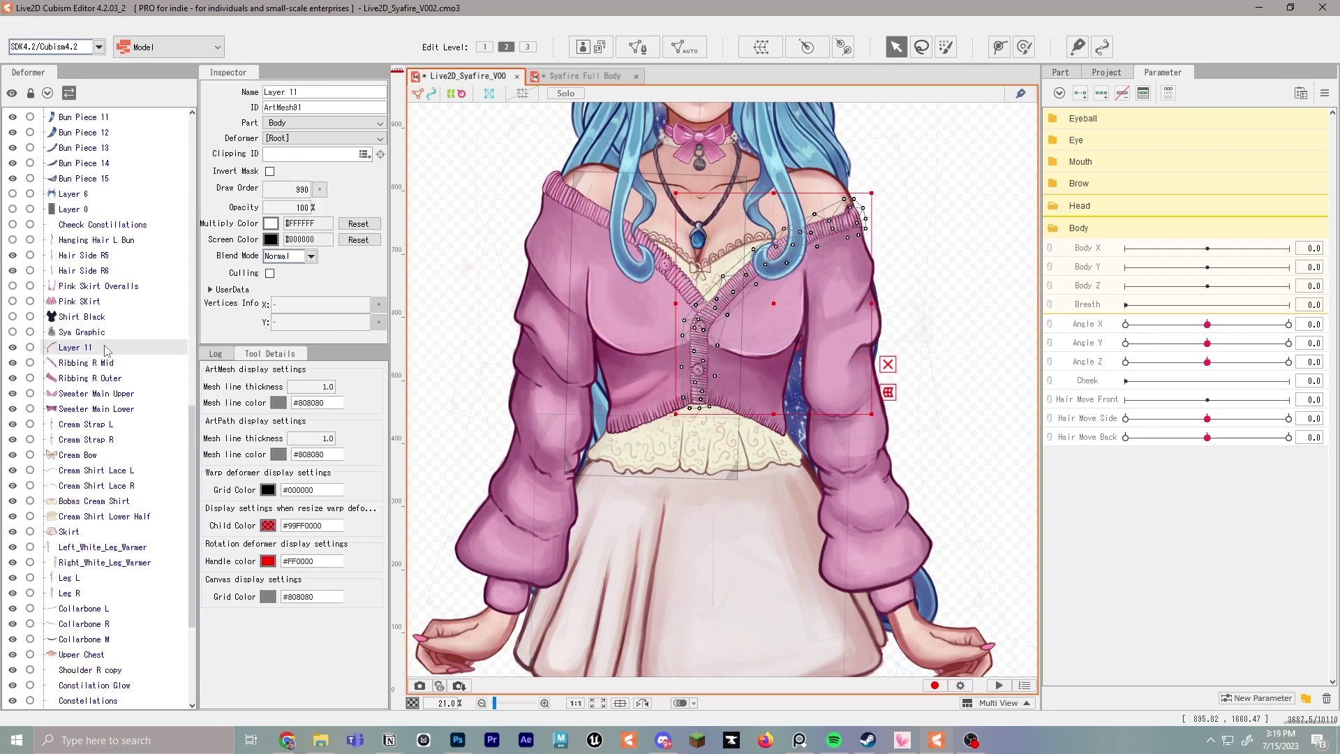
shift+click(112, 409)
click(285, 141)
scroll(300, 192, down, 4)
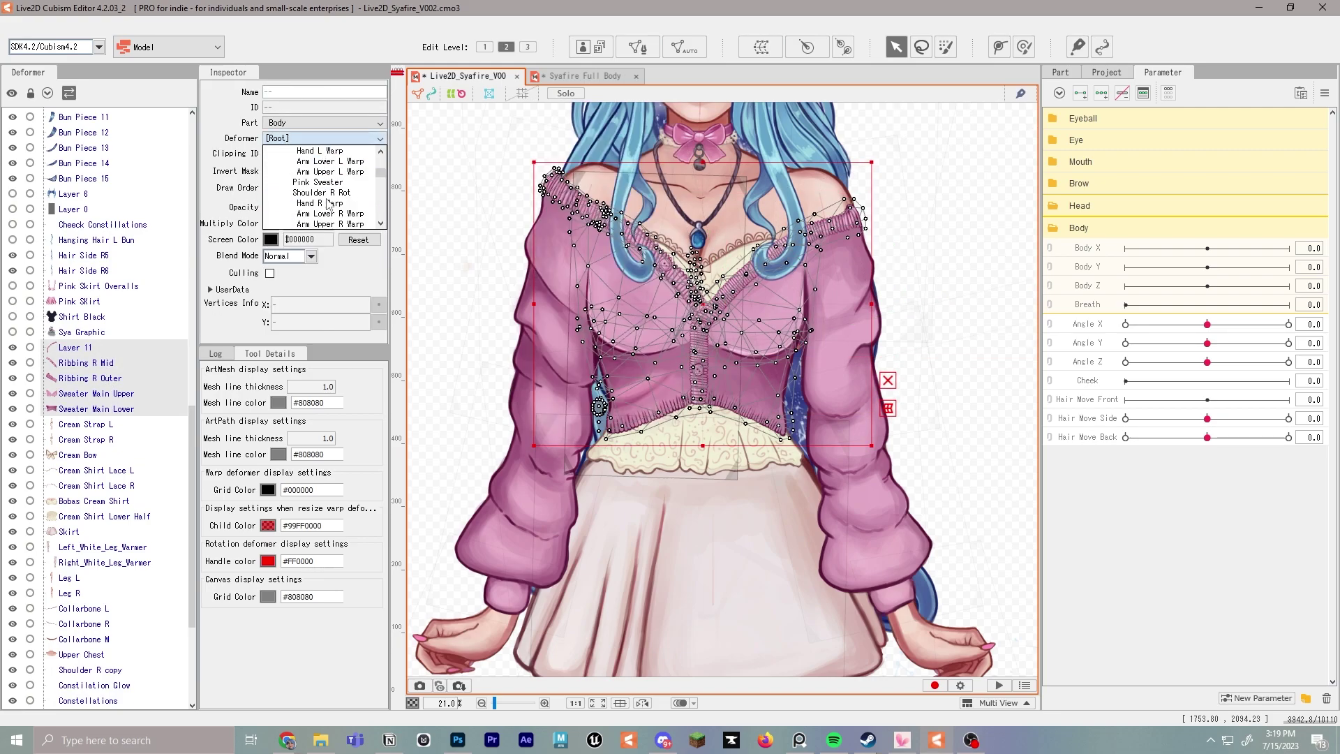
click(307, 150)
scroll(111, 279, up, 3)
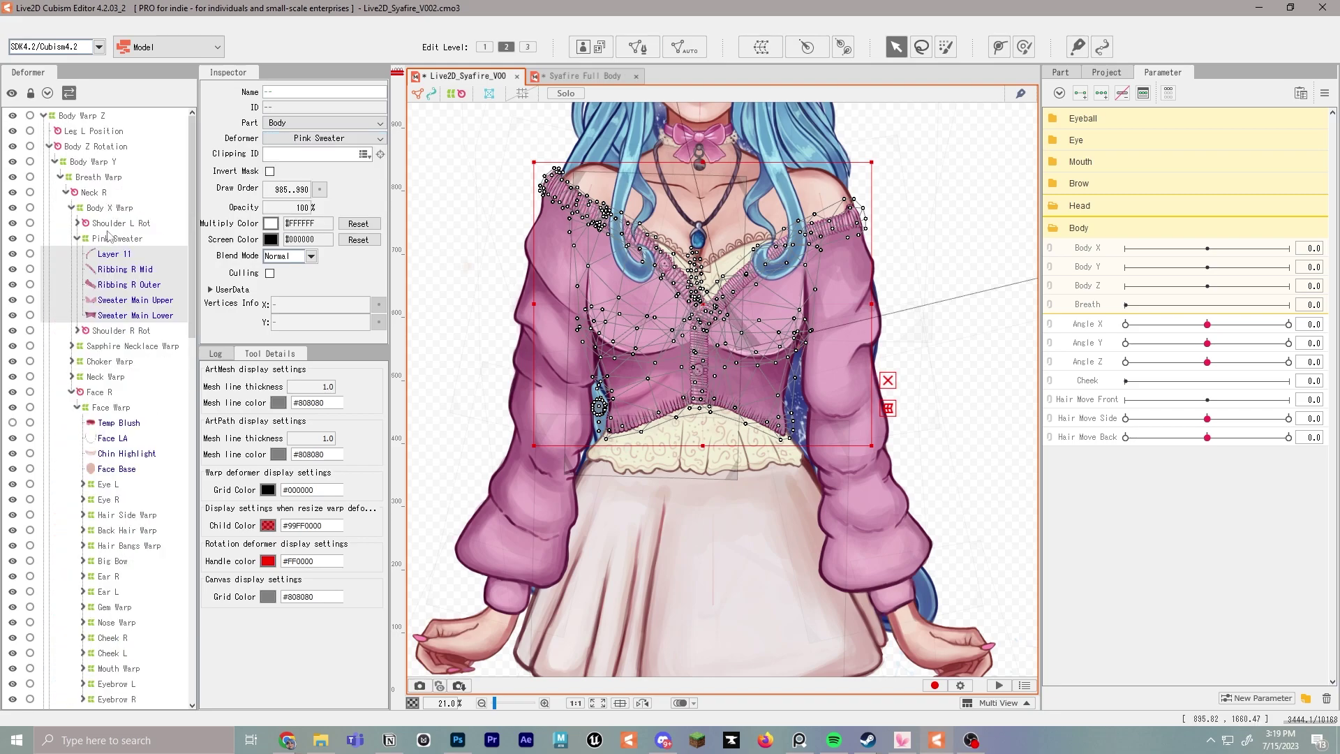
Step: Create a warp deformer named Cream Shirt as a child of Body X Warp
click(100, 162)
click(110, 207)
click(761, 47)
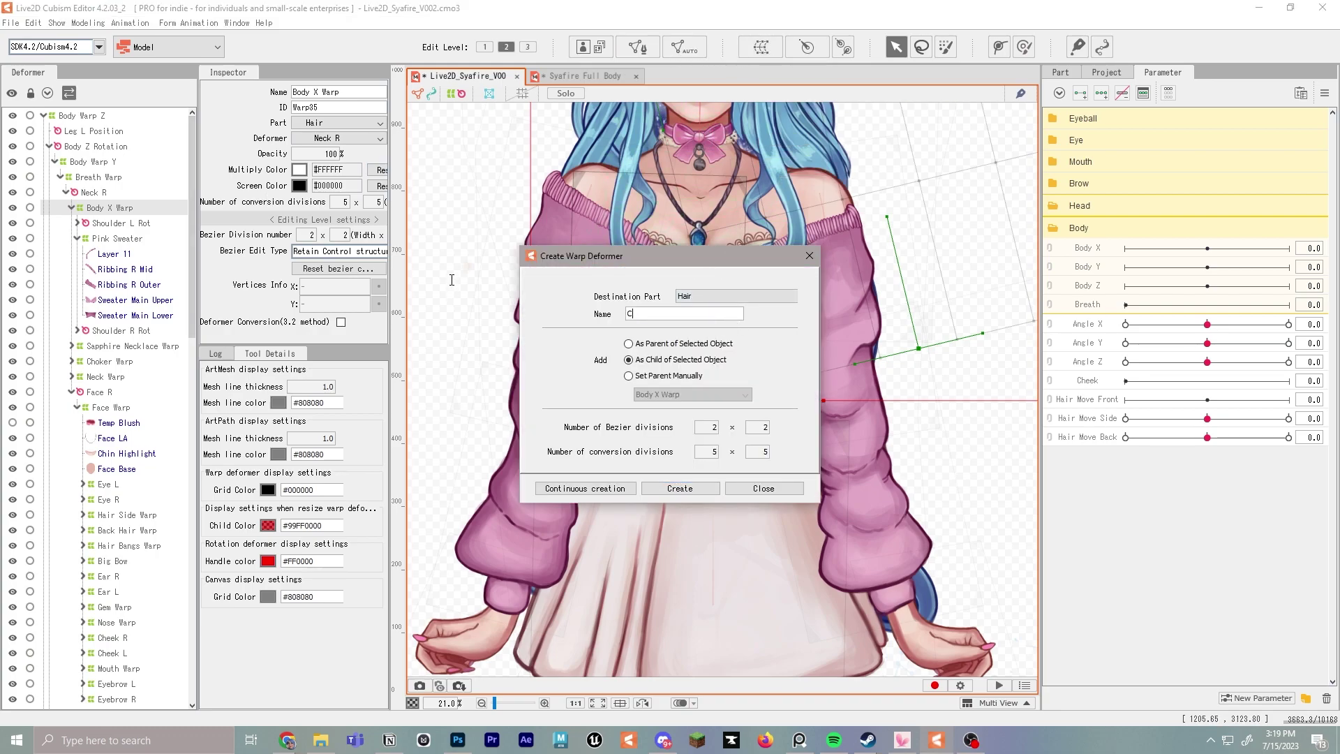
text(Cream Shirt)
key(Return)
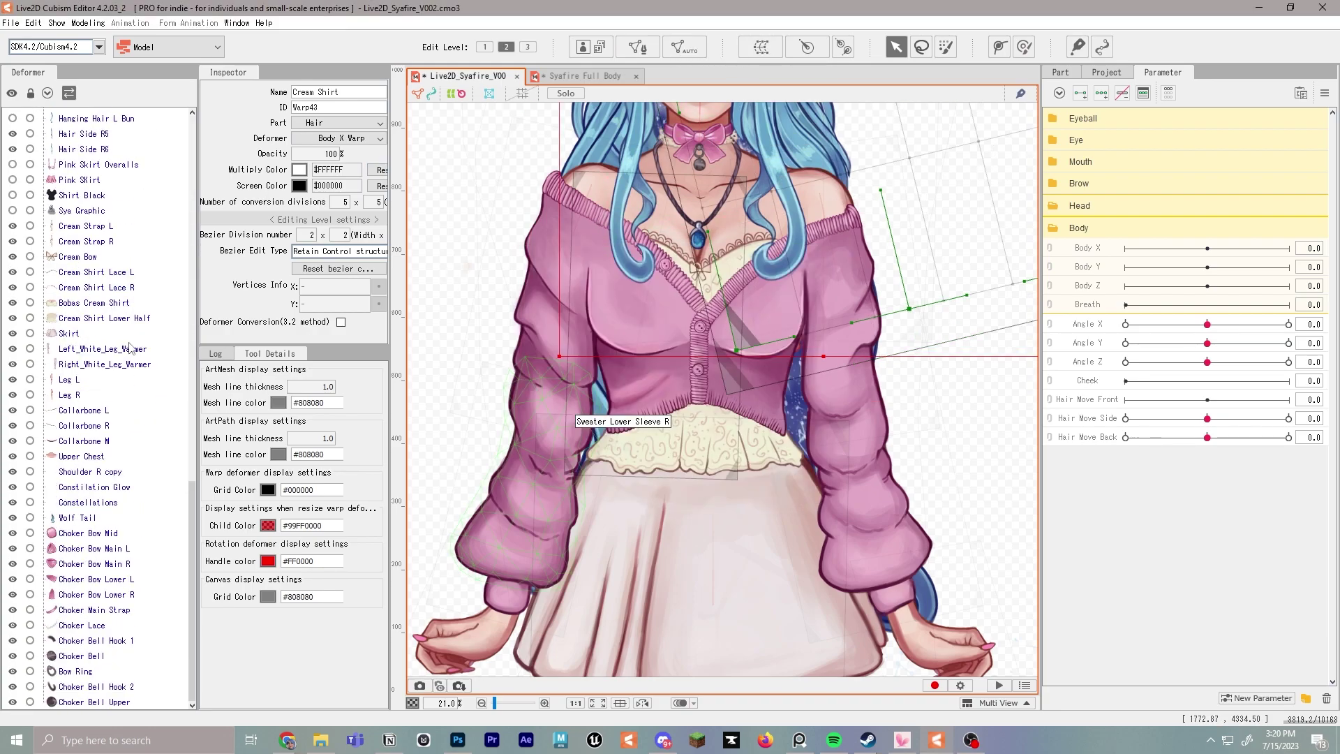
Step: Assign all cream shirt art meshes, from Cream Strap L through Cream Shirt Lower Half, to the Cream Shirt deformer
click(109, 271)
click(108, 227)
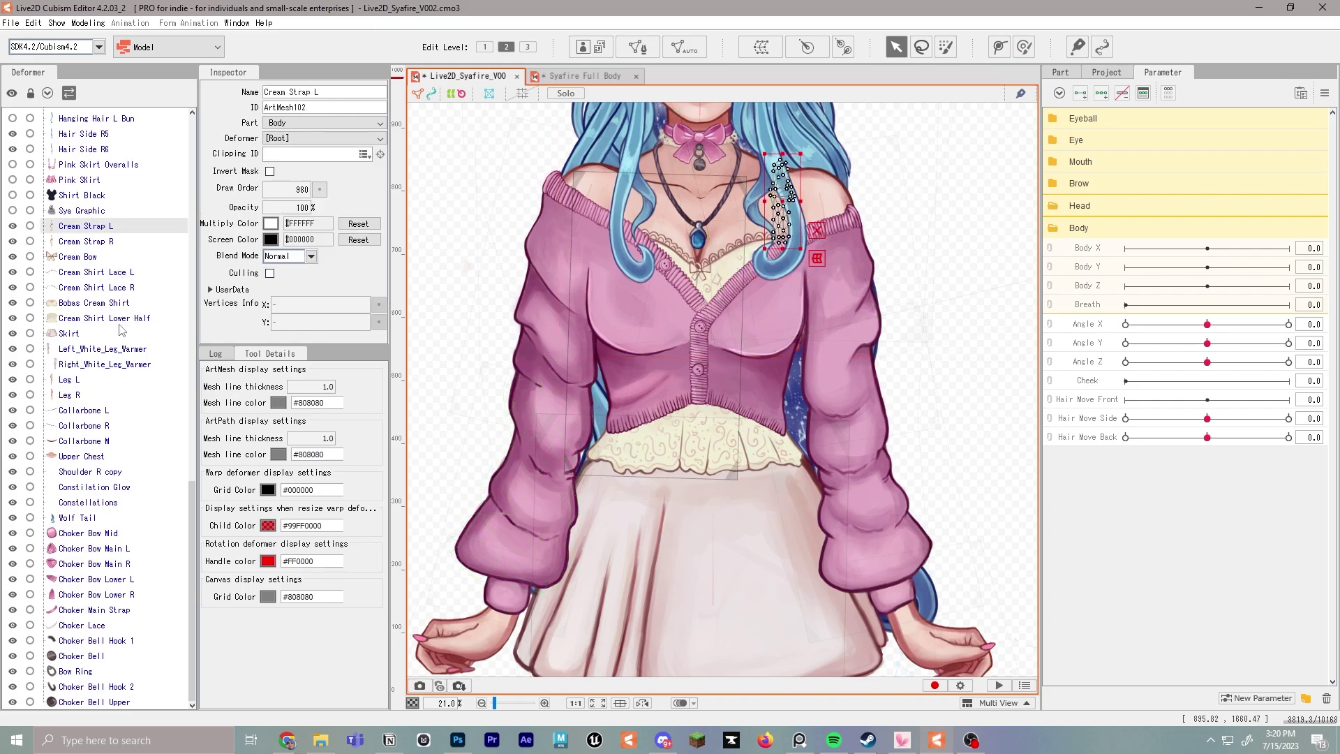
click(70, 333)
scroll(160, 369, up, 2)
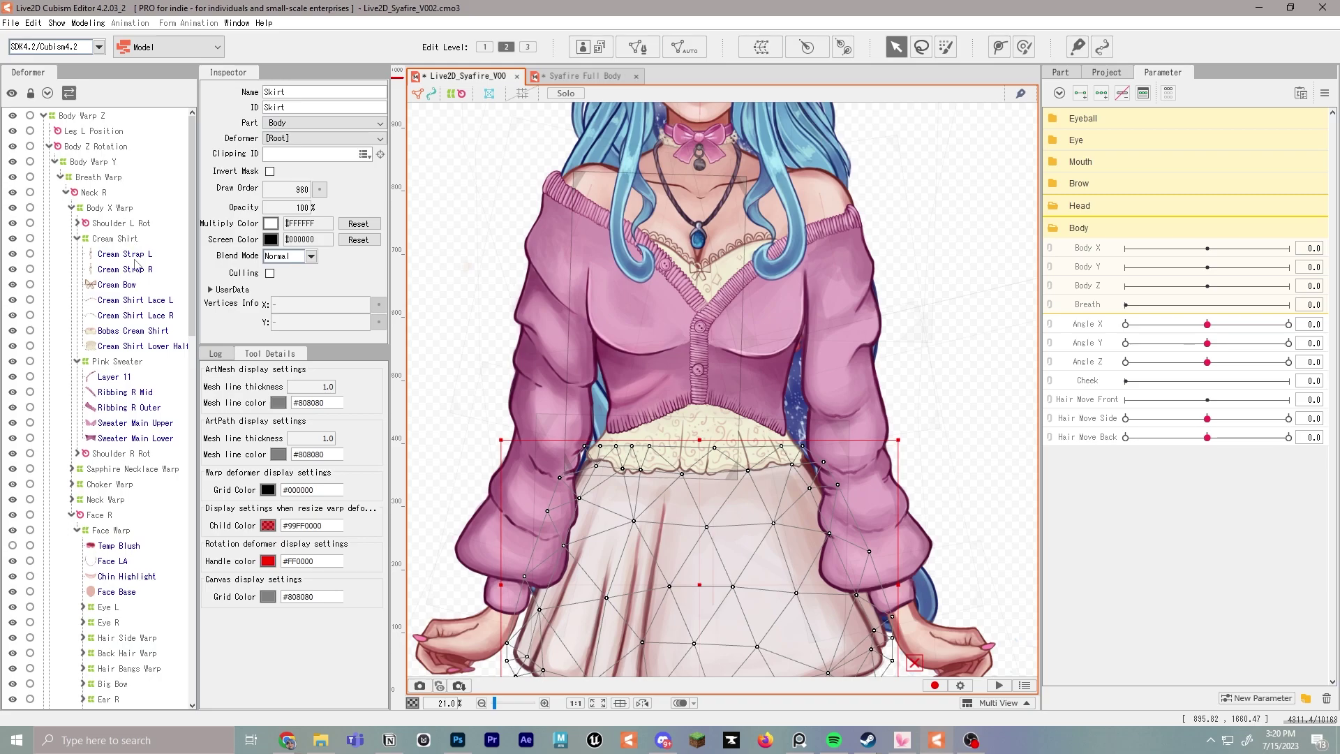
Step: Create a warp deformer named Skirt as a child of Body X Warp and assign the Skirt art mesh to it
click(110, 207)
click(762, 47)
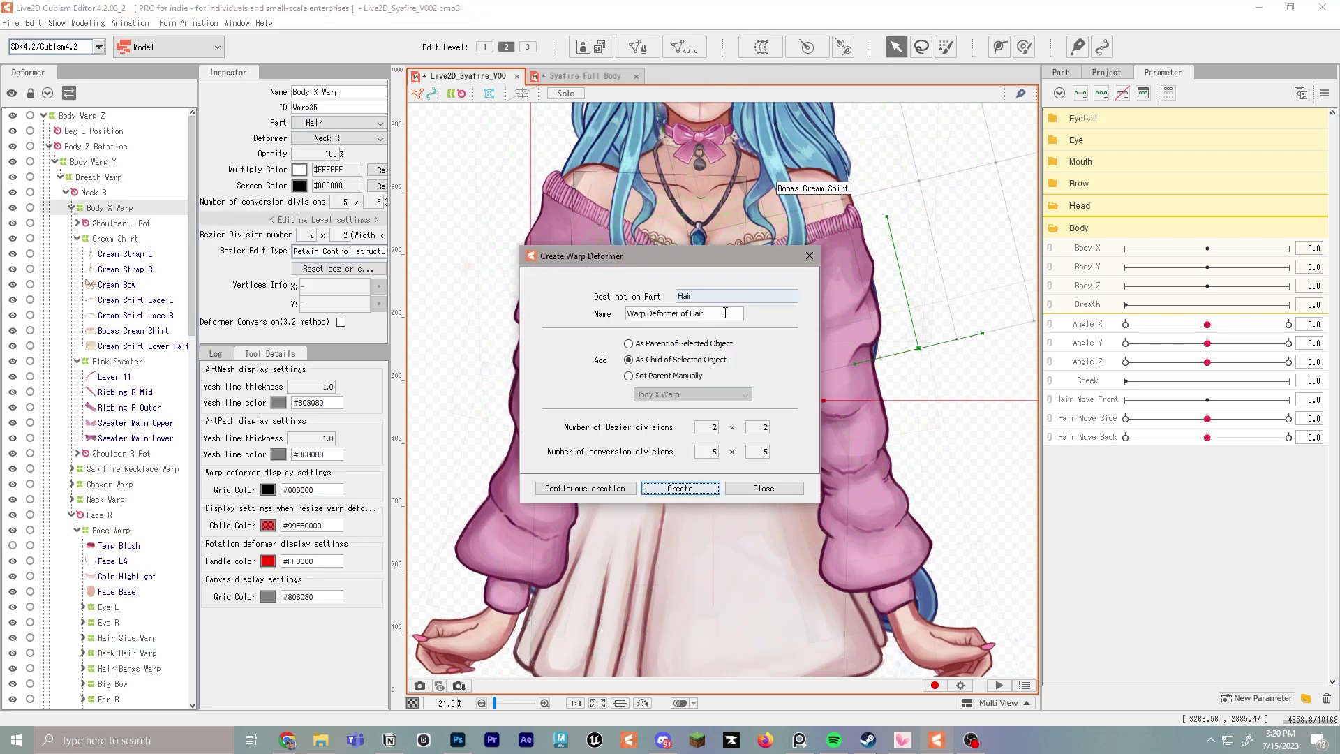
text(Skirt)
key(Return)
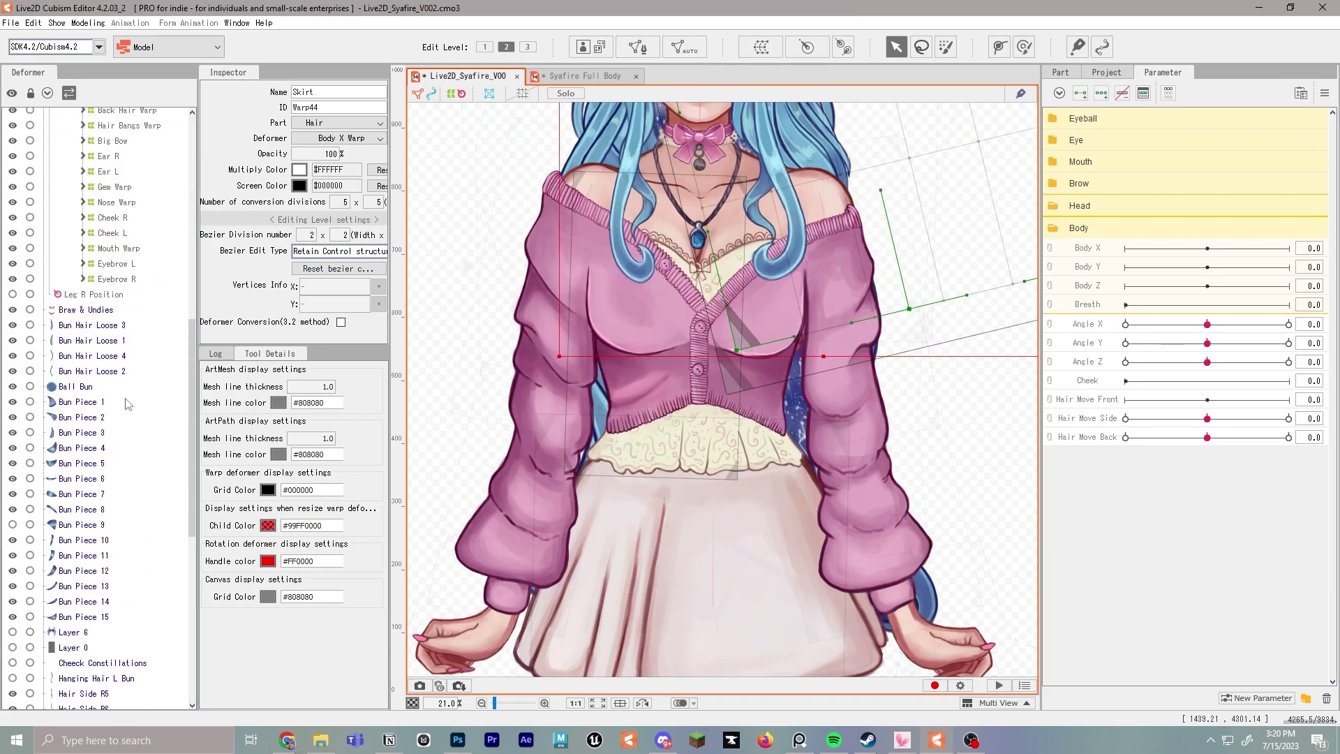
scroll(91, 418, down, 10)
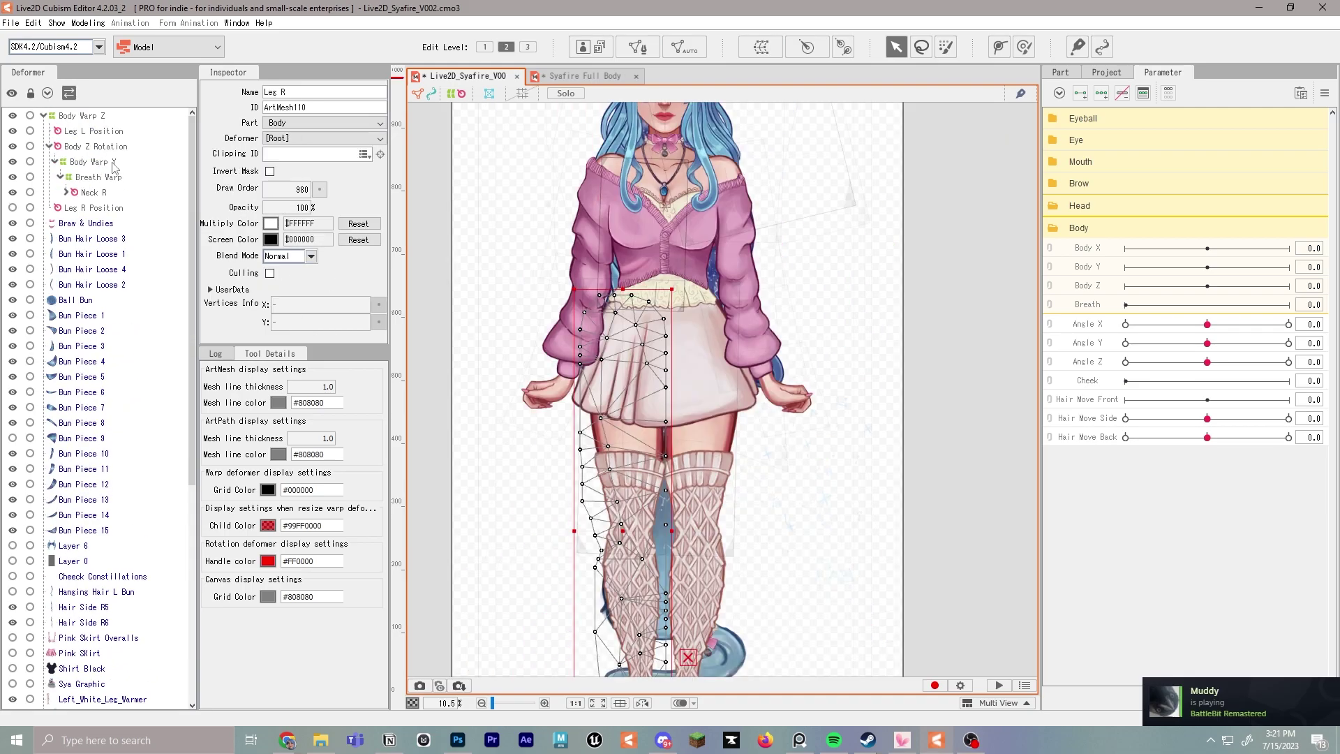
Step: Create a warp deformer named Leg L Warp as a child of Body X Warp
click(102, 178)
click(66, 192)
click(98, 208)
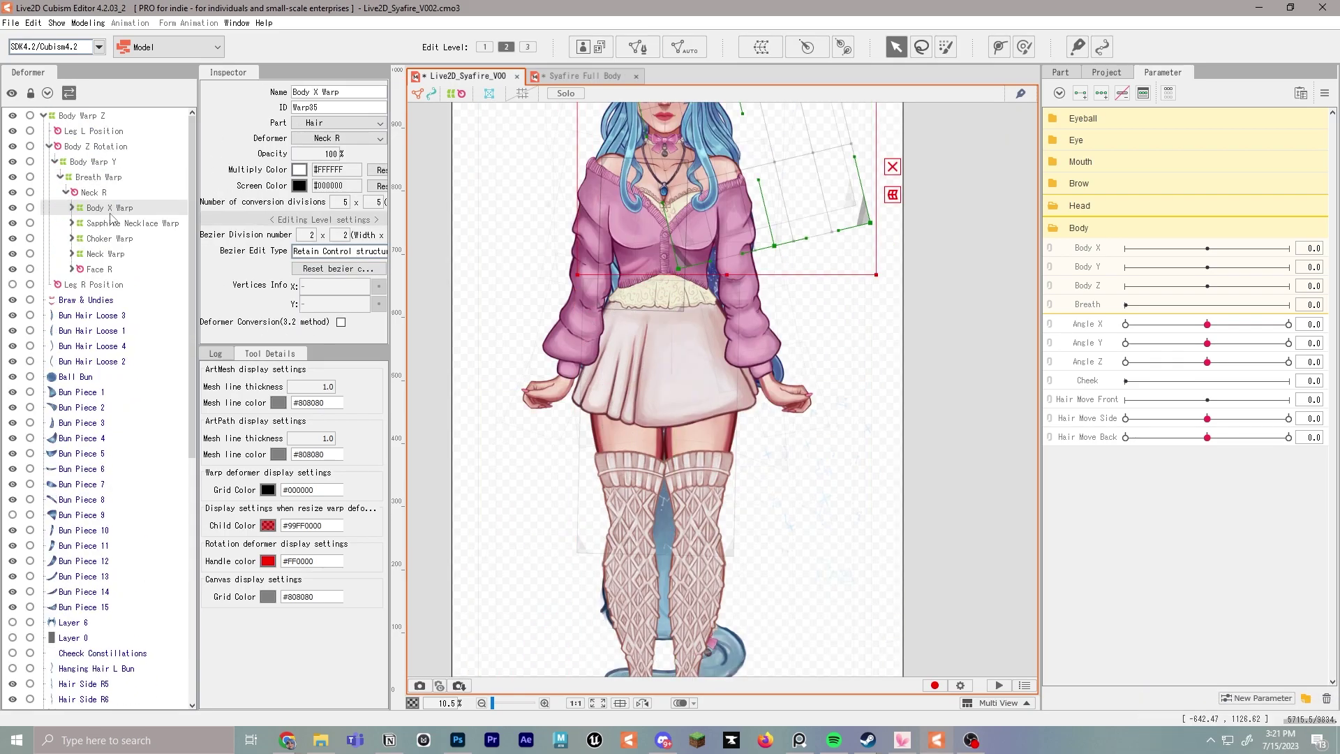
click(759, 52)
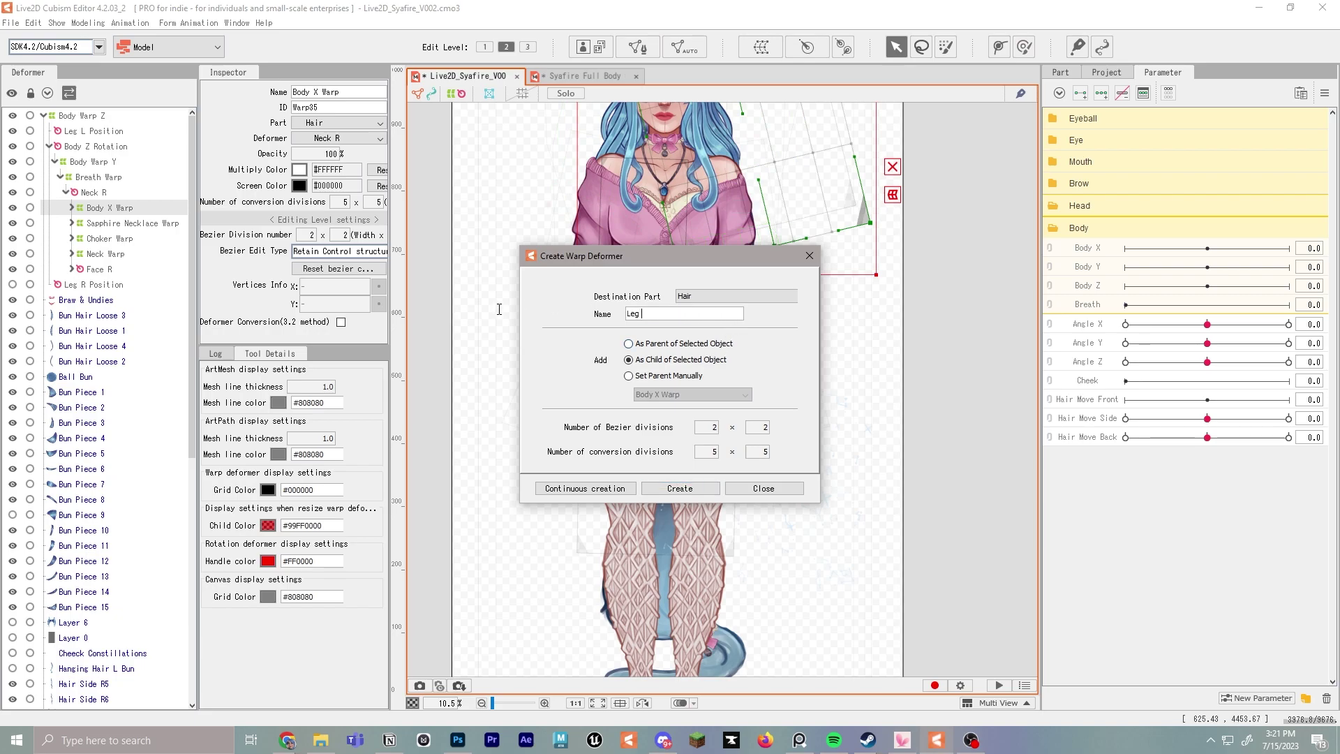
key(Return)
Step: Rotate Leg L Warp upright and move it over the character's left leg
scroll(753, 156, down, 3)
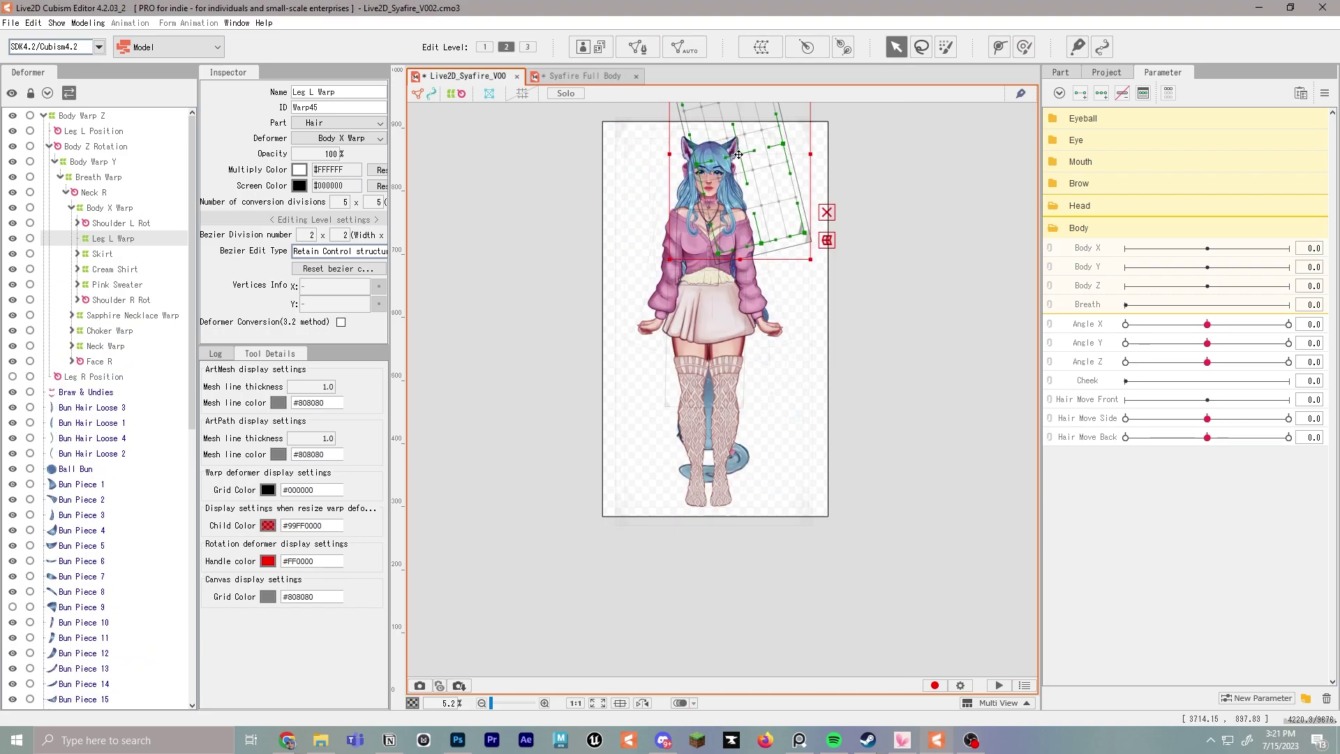
drag(738, 154, 702, 354)
scroll(810, 264, up, 3)
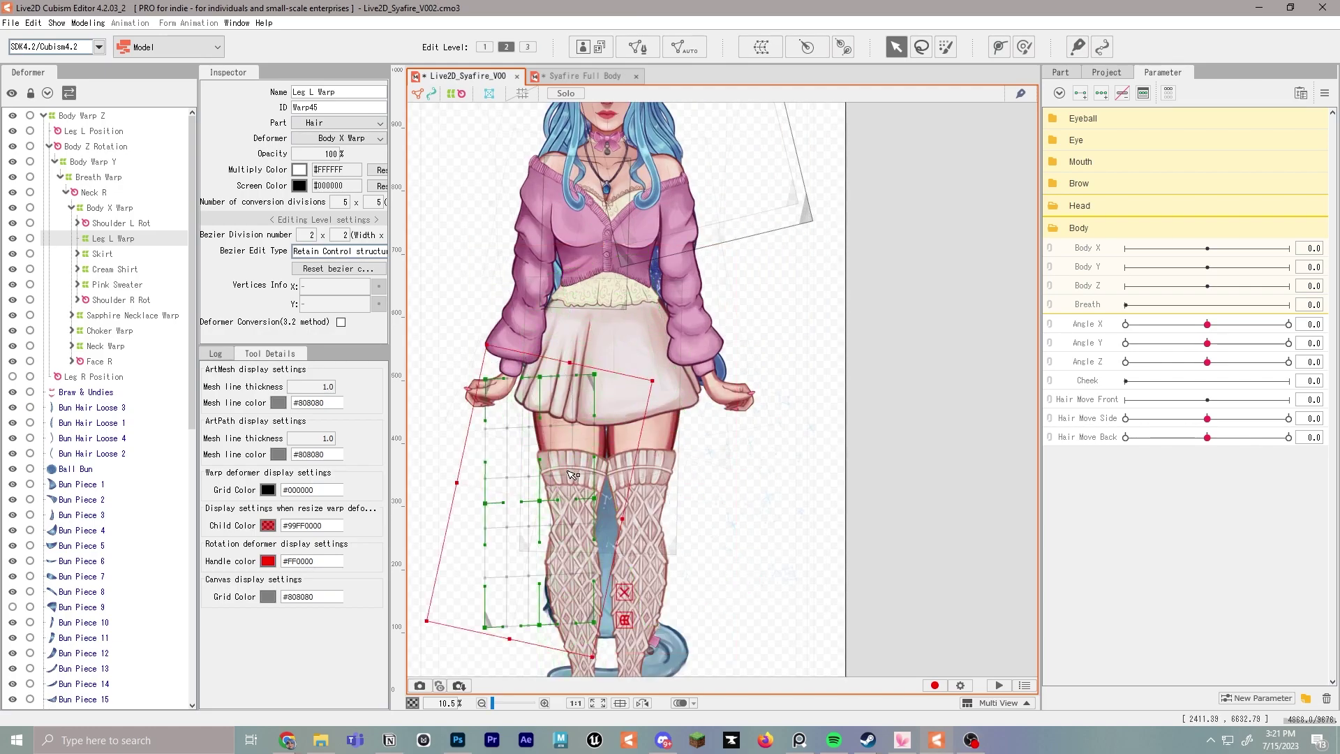
drag(544, 488, 652, 424)
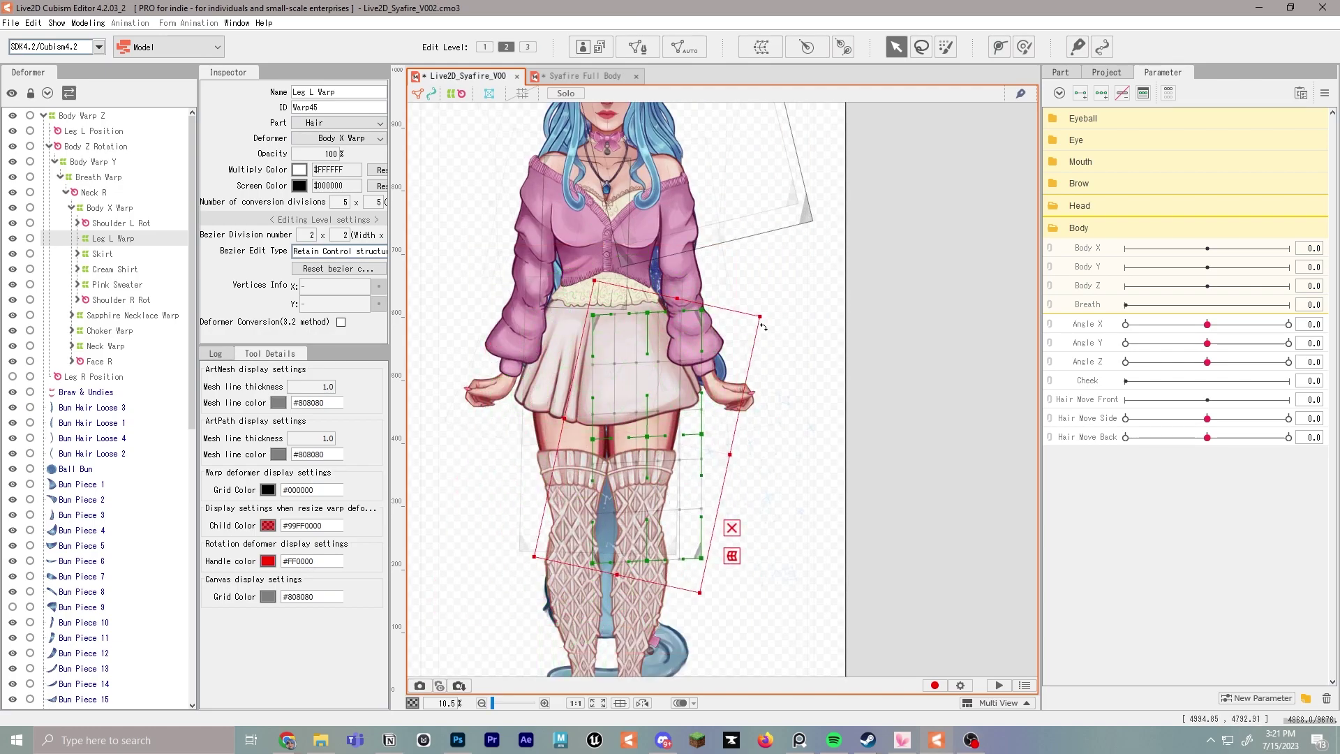
click(761, 232)
drag(760, 232, 758, 106)
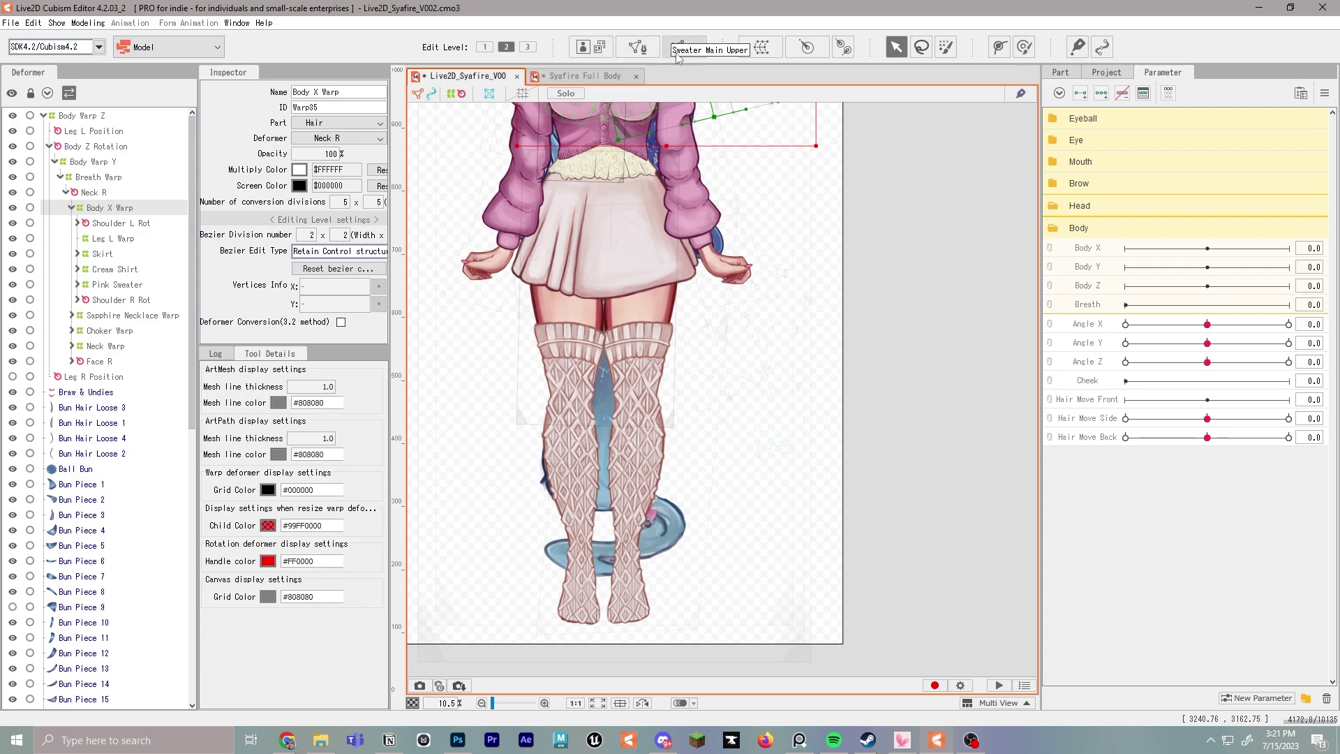
Step: Create a warp deformer named Leg R Warp as a child of Body X Warp
click(766, 48)
text(Leg R Warp)
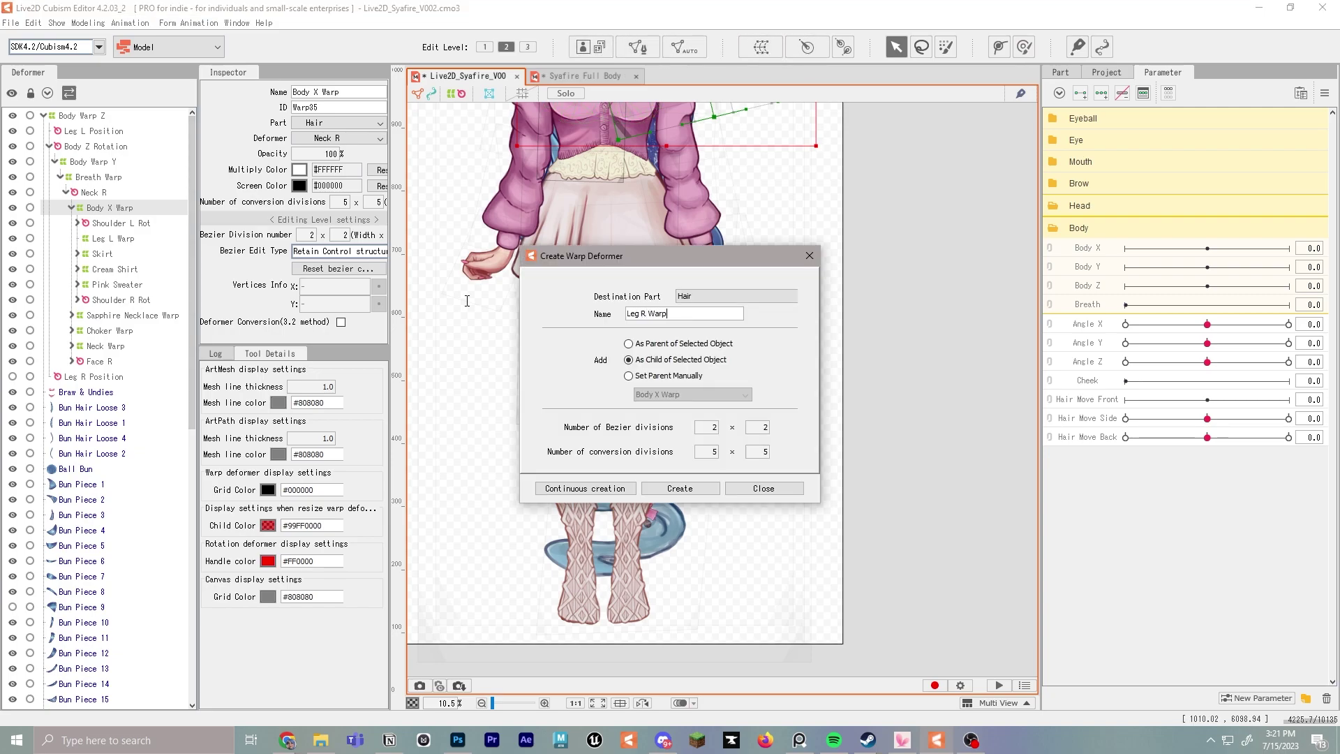
click(688, 489)
Step: Move Leg R Warp down over the character's right leg and rotate it upright
scroll(680, 497, down, 3)
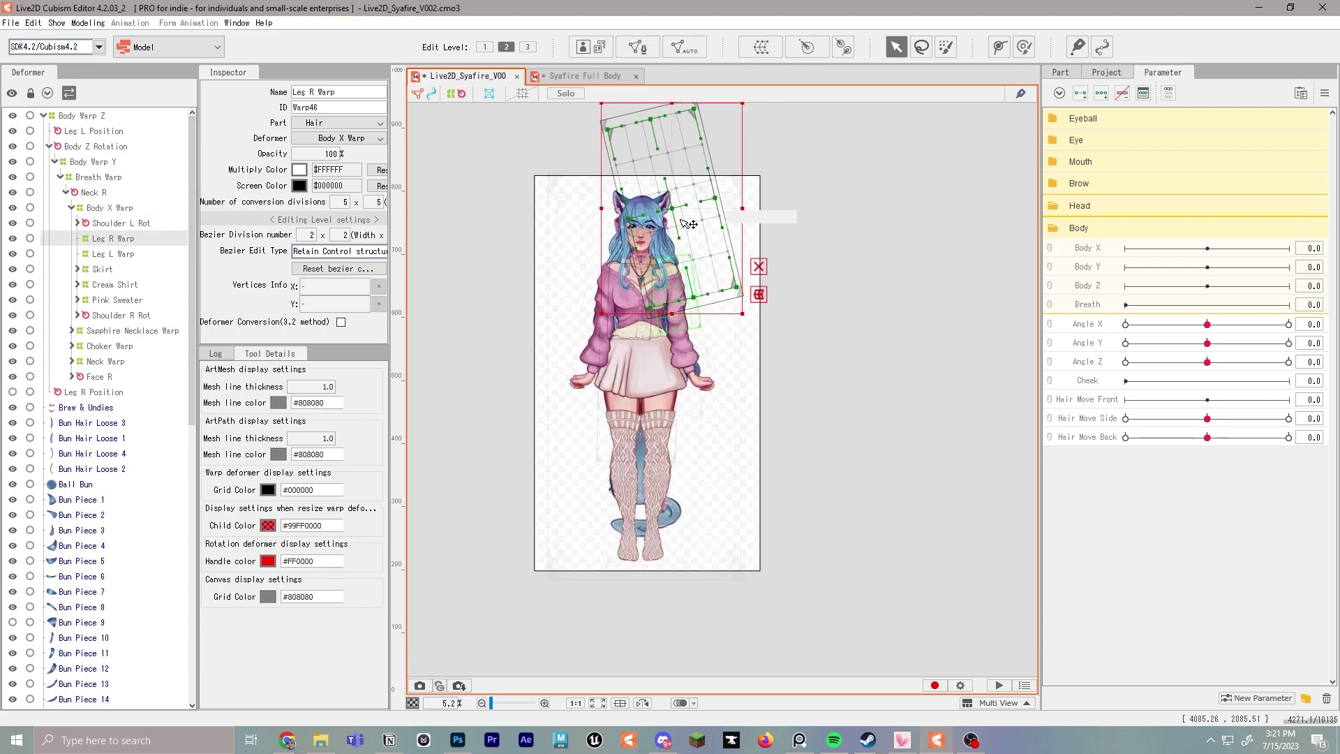
drag(677, 218, 605, 464)
drag(681, 354, 705, 381)
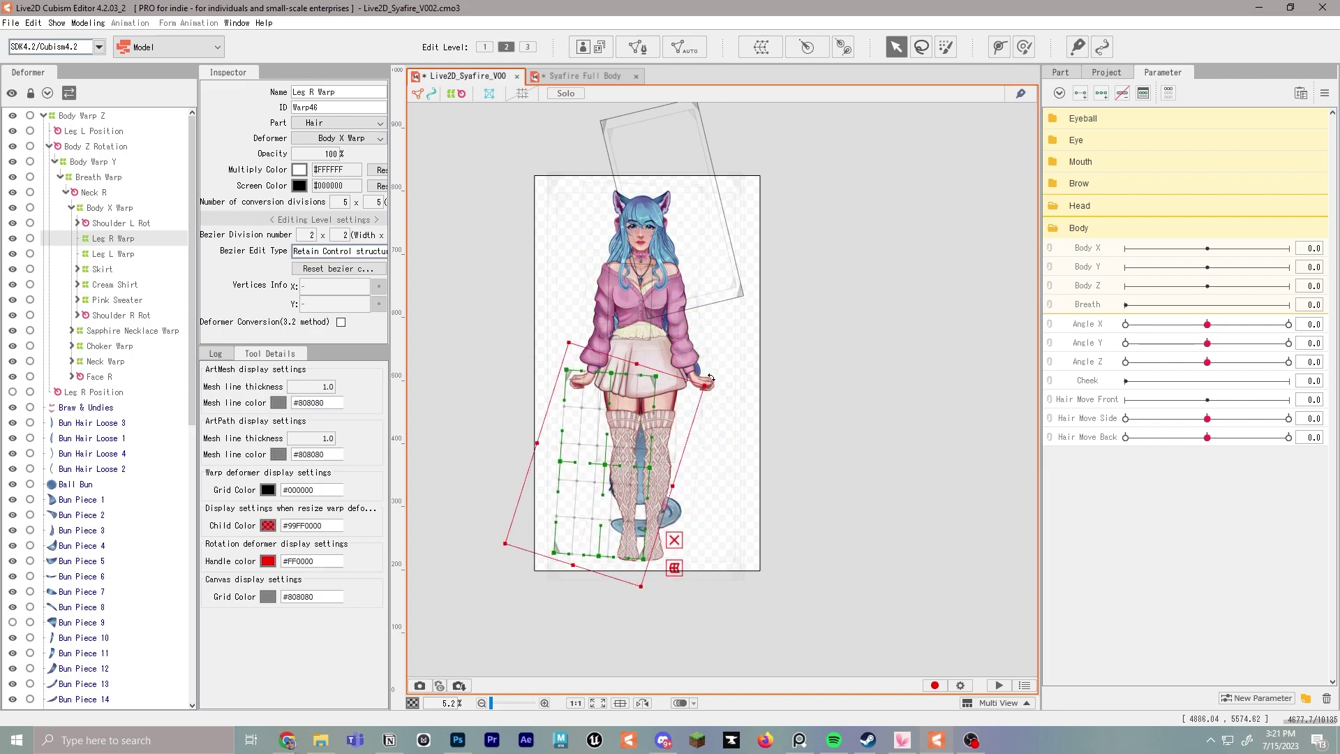
drag(596, 464, 609, 470)
drag(644, 370, 651, 341)
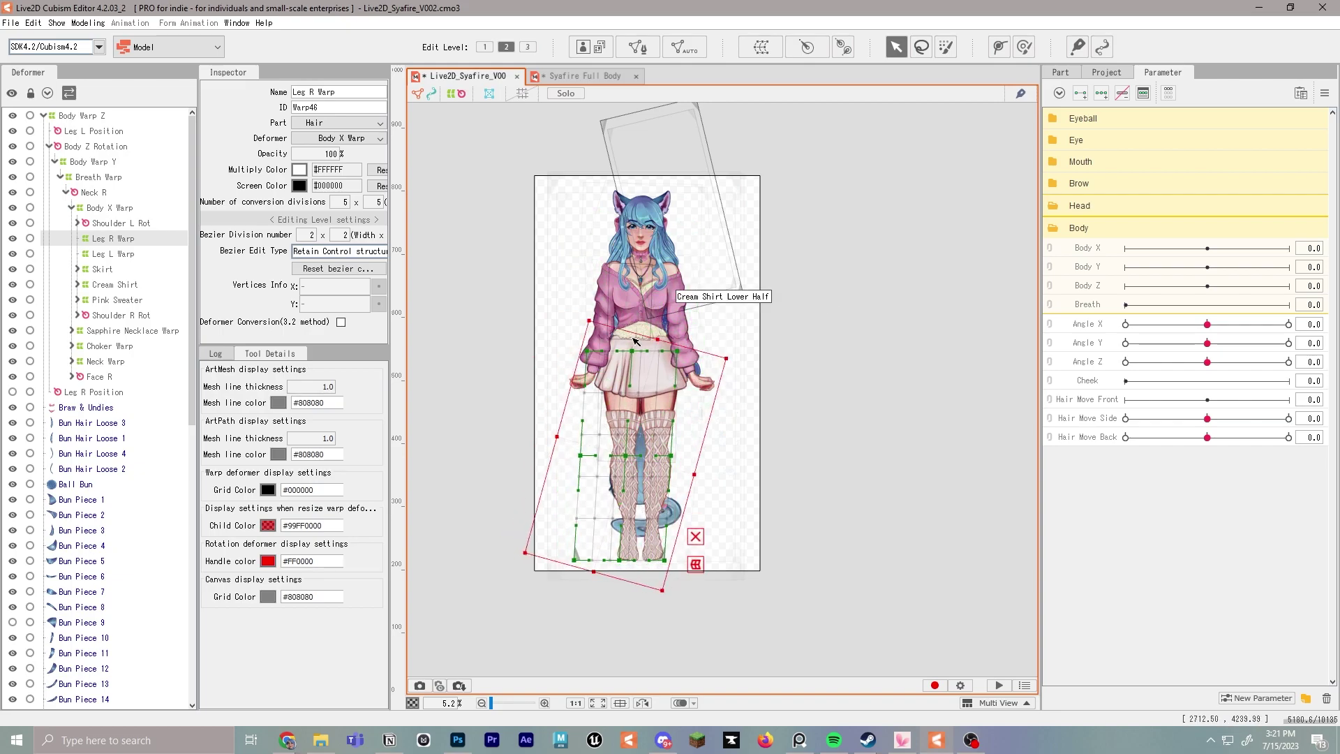
scroll(681, 418, up, 3)
Step: Assign the Leg L art mesh to Leg L Warp and the Leg R art mesh to Leg R Warp
scroll(140, 379, down, 8)
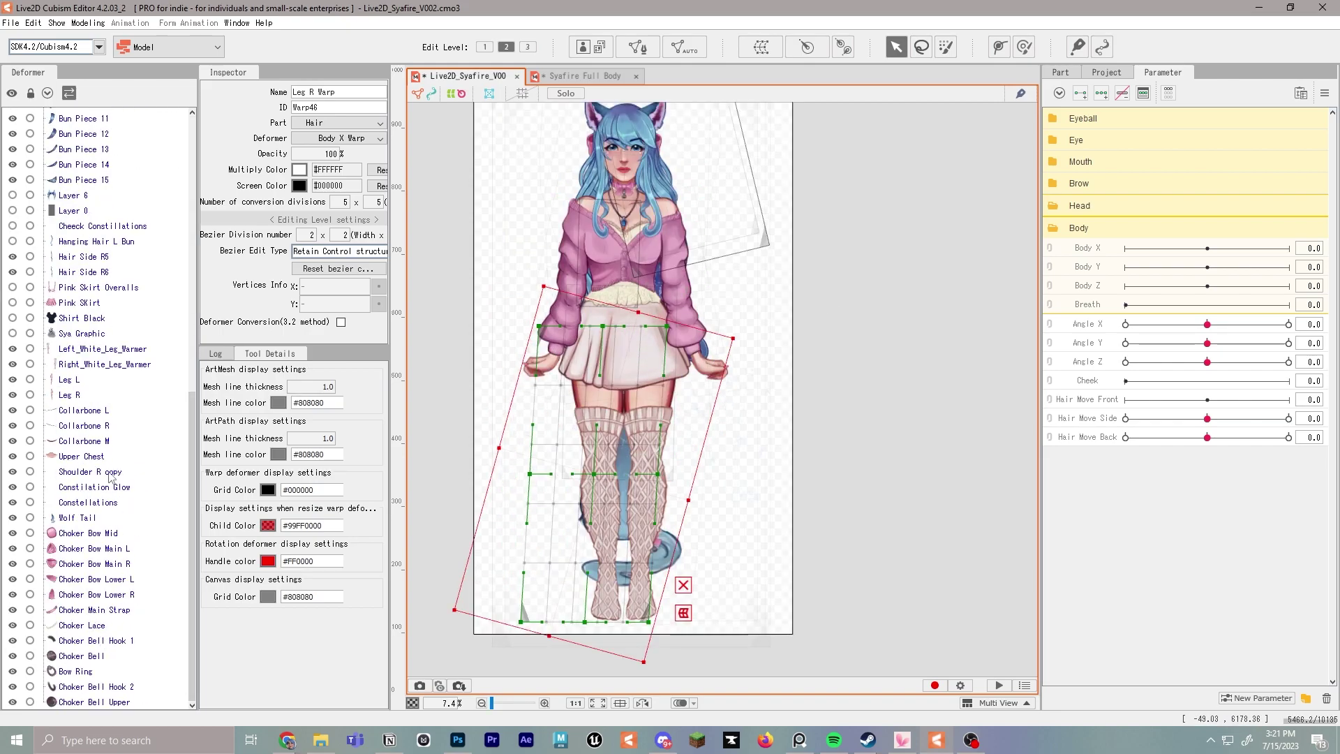
click(98, 386)
click(307, 137)
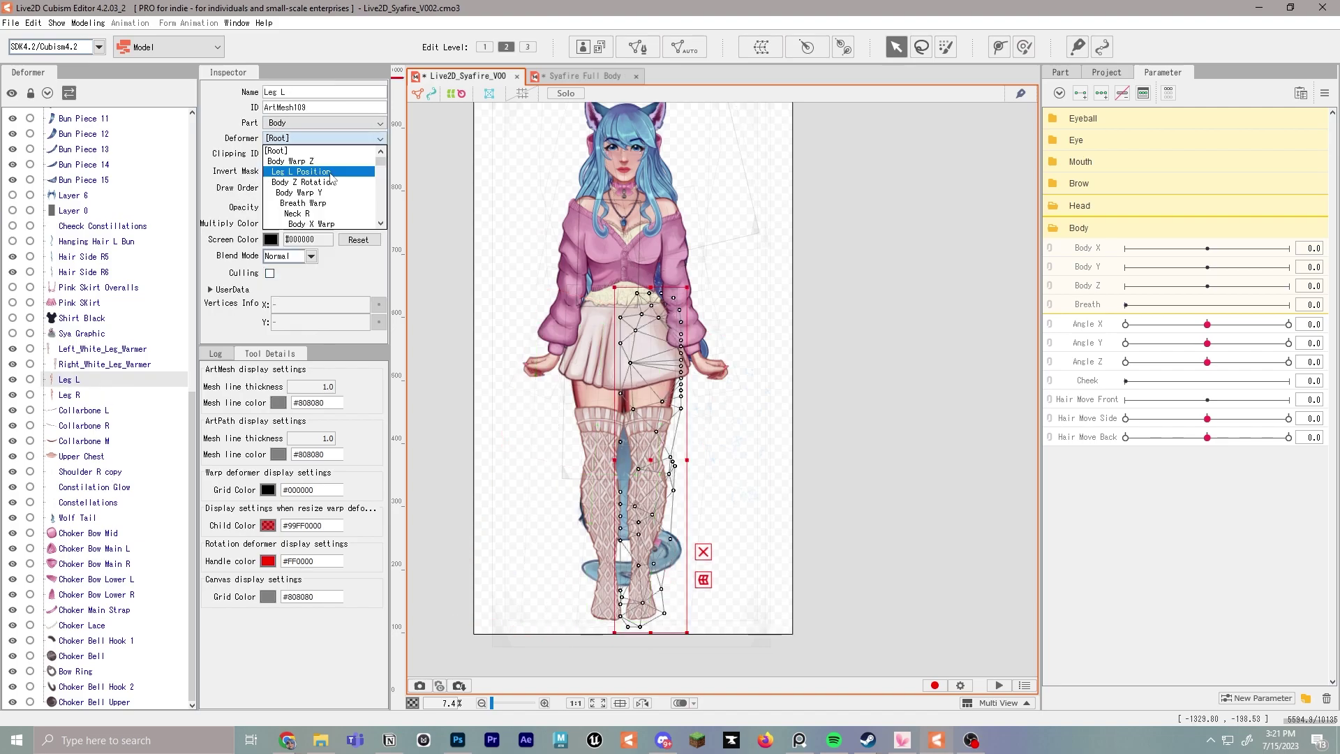
scroll(331, 188, down, 2)
click(334, 196)
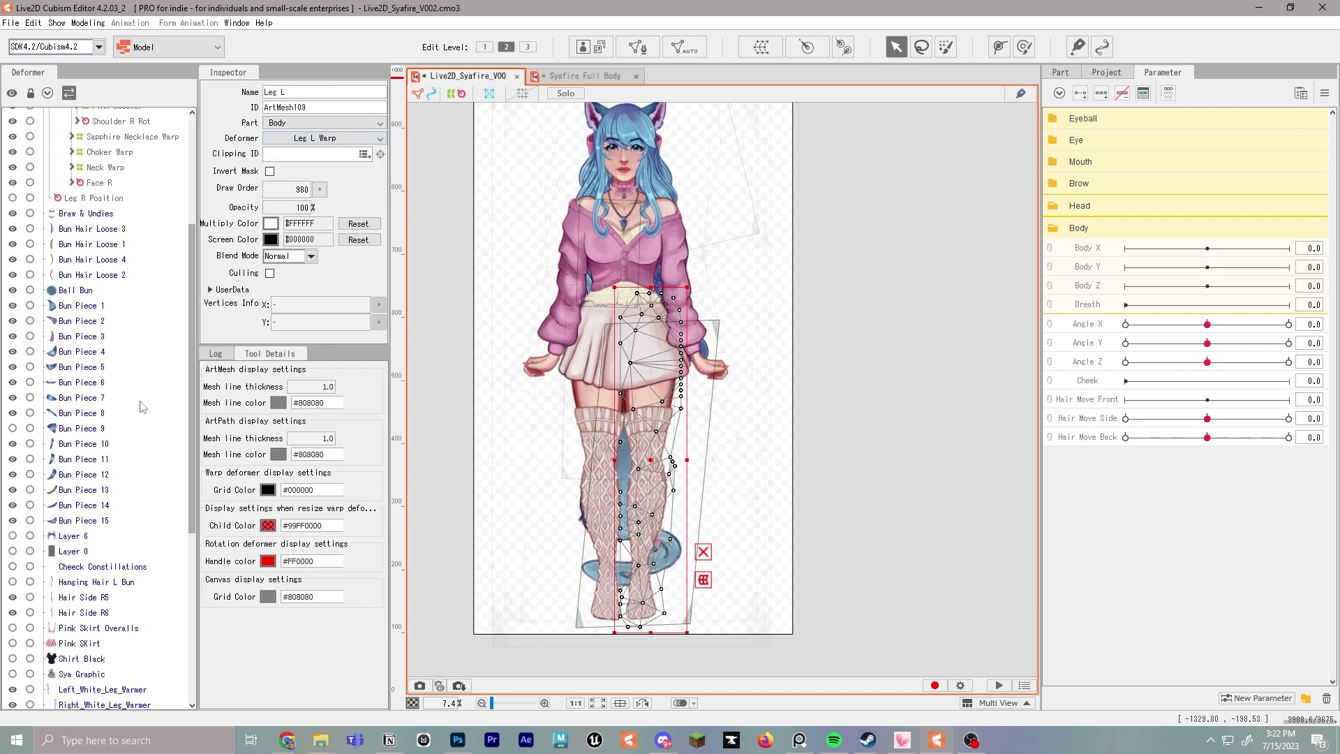
click(107, 411)
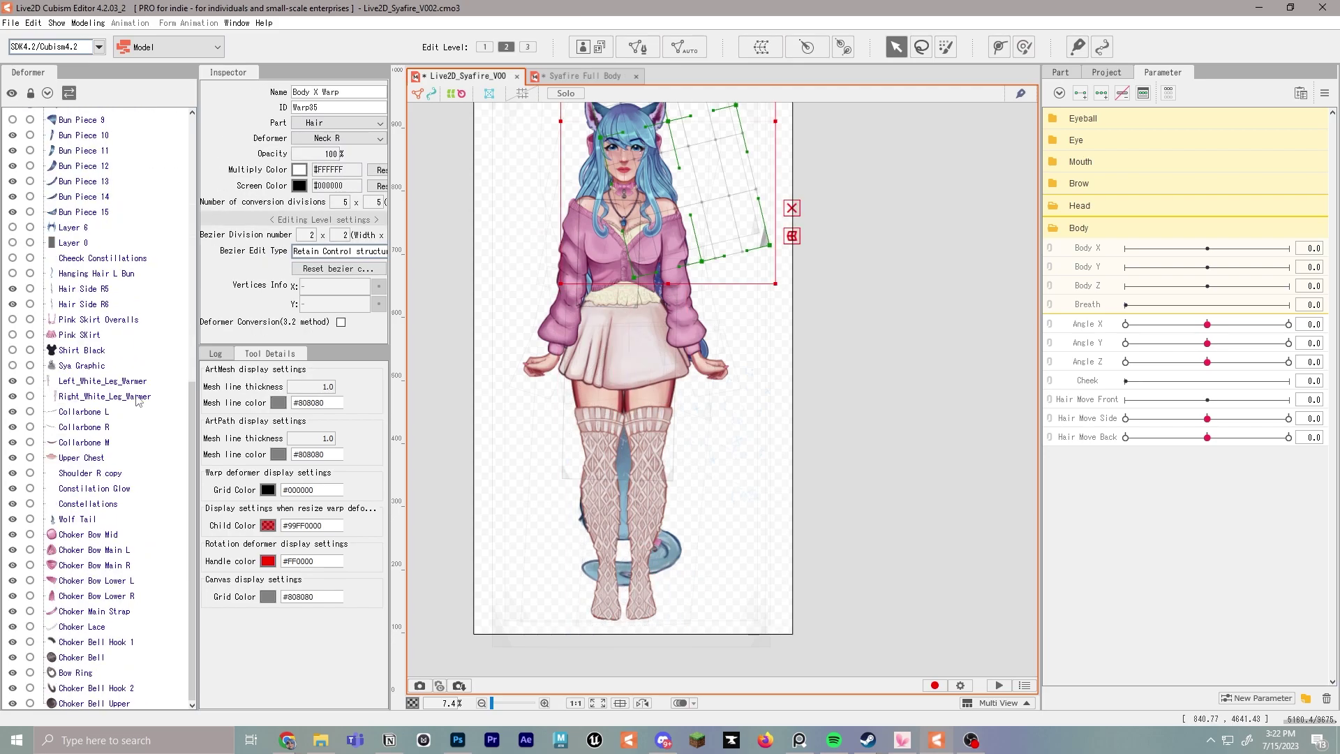
Step: Assign the Left_White_Leg_Warmer art mesh to the Leg L Warp deformer
click(103, 383)
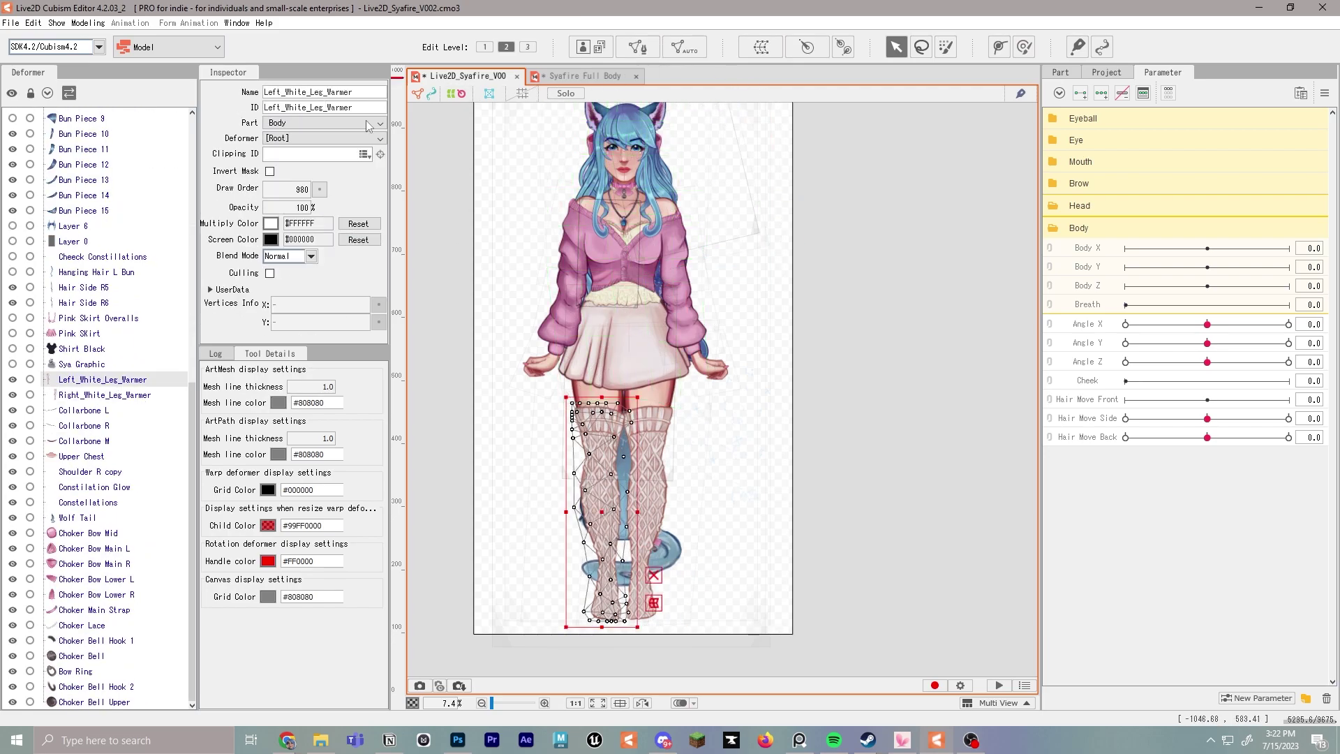
click(318, 140)
scroll(335, 188, down, 3)
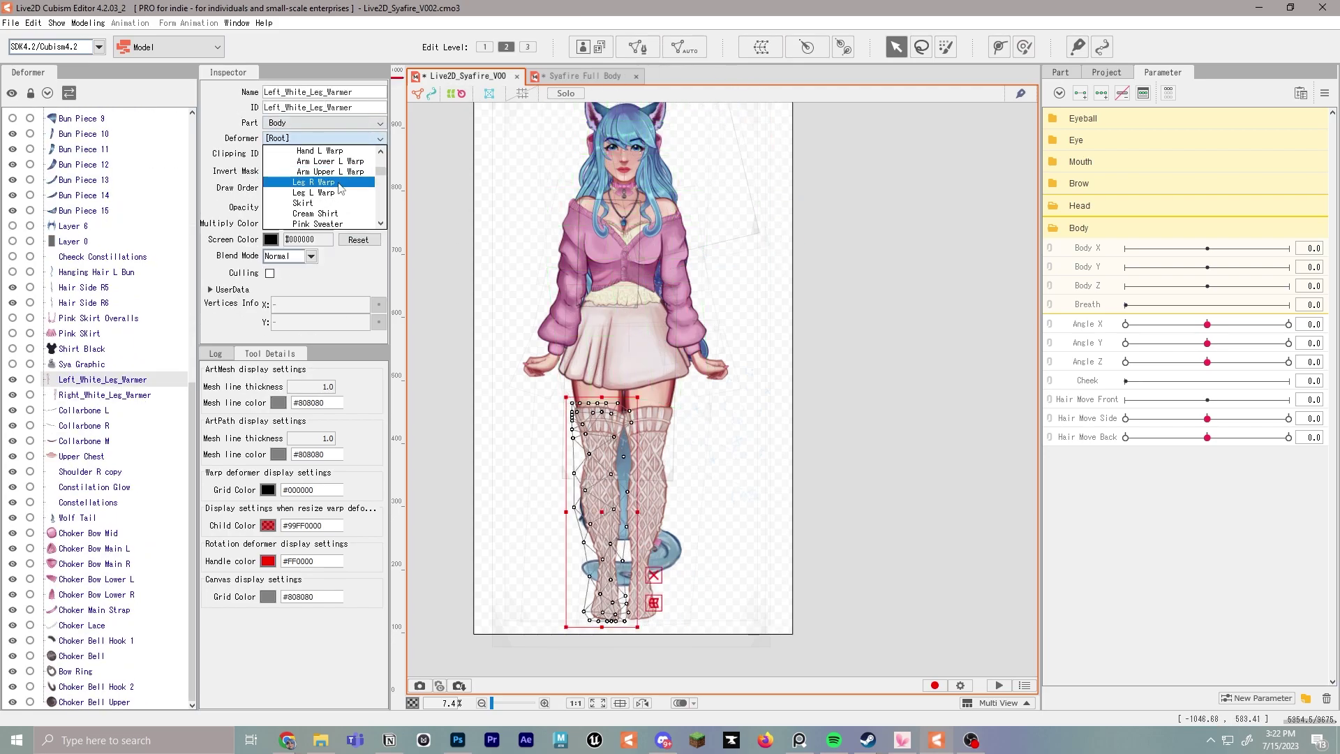
click(338, 194)
scroll(126, 307, up, 10)
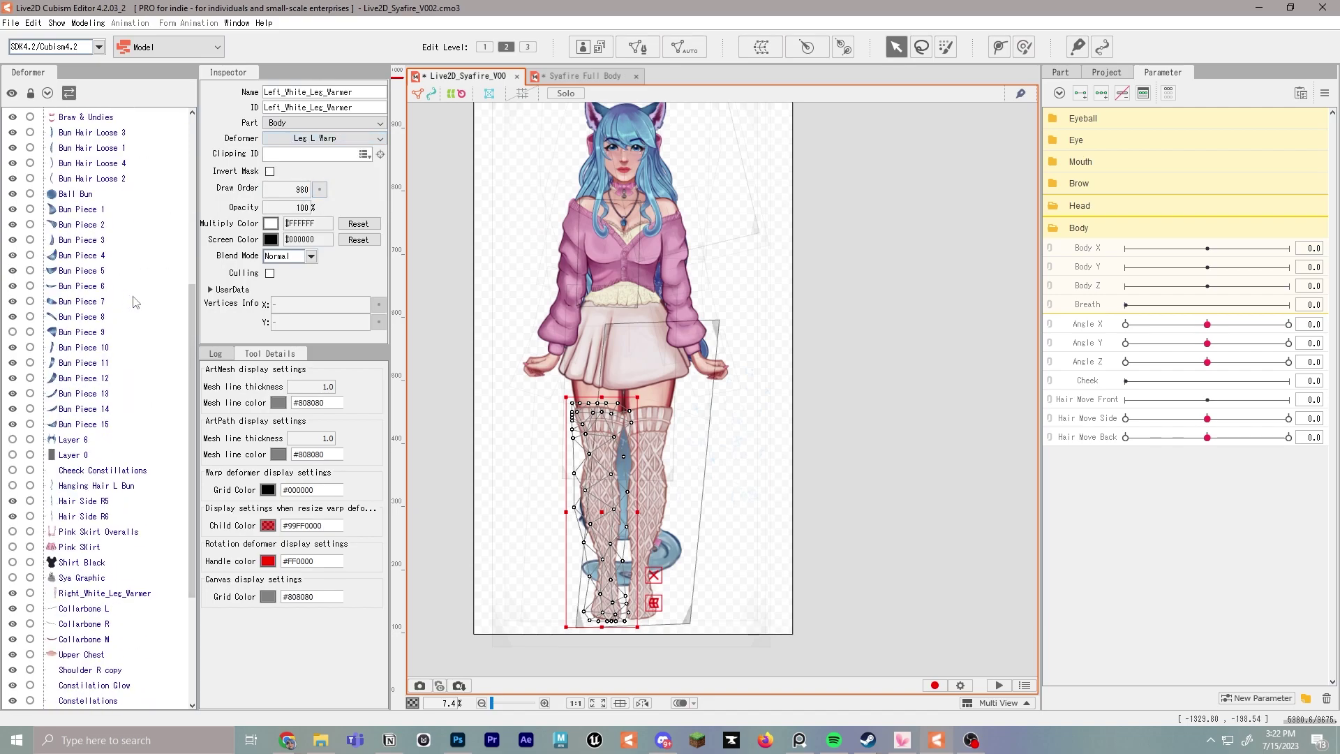
Step: Assign the Right_White_Leg_Warmer art mesh to the Leg L Warp deformer
click(105, 395)
click(335, 123)
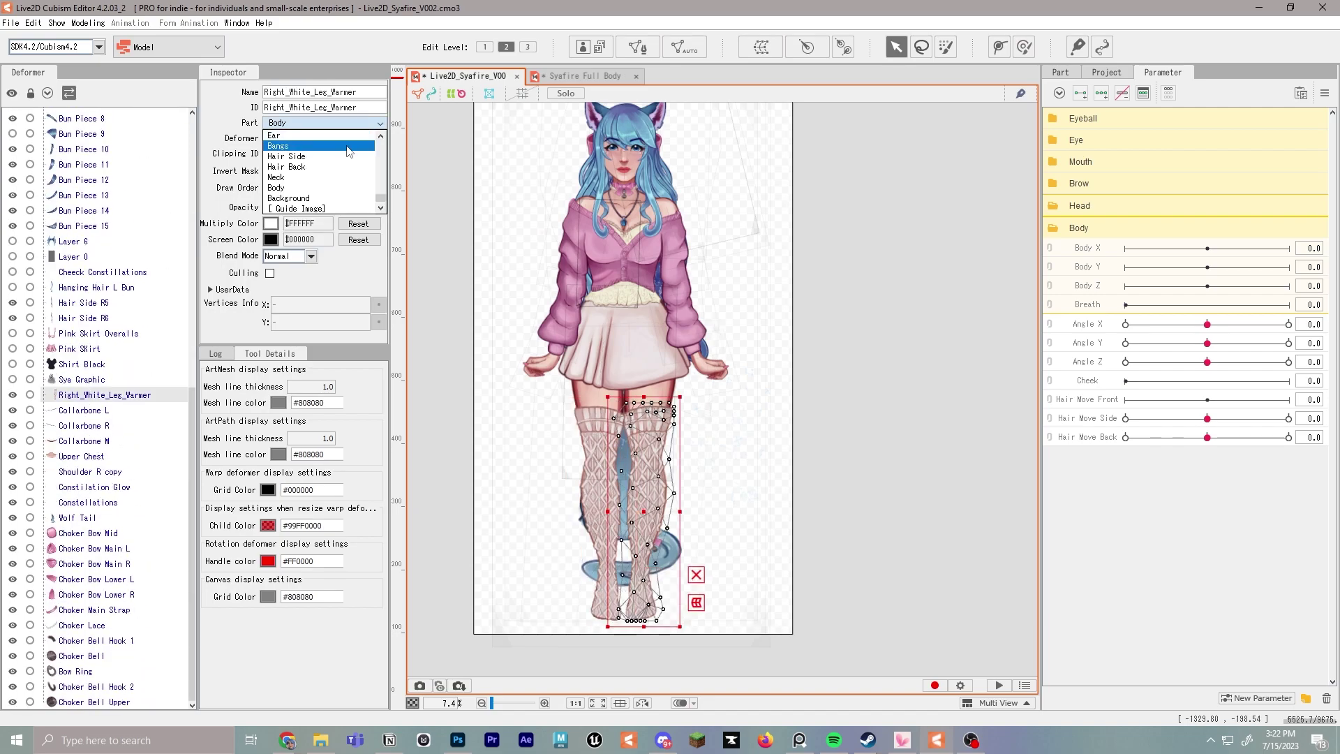
click(332, 124)
click(330, 138)
scroll(336, 192, down, 3)
click(337, 194)
click(115, 239)
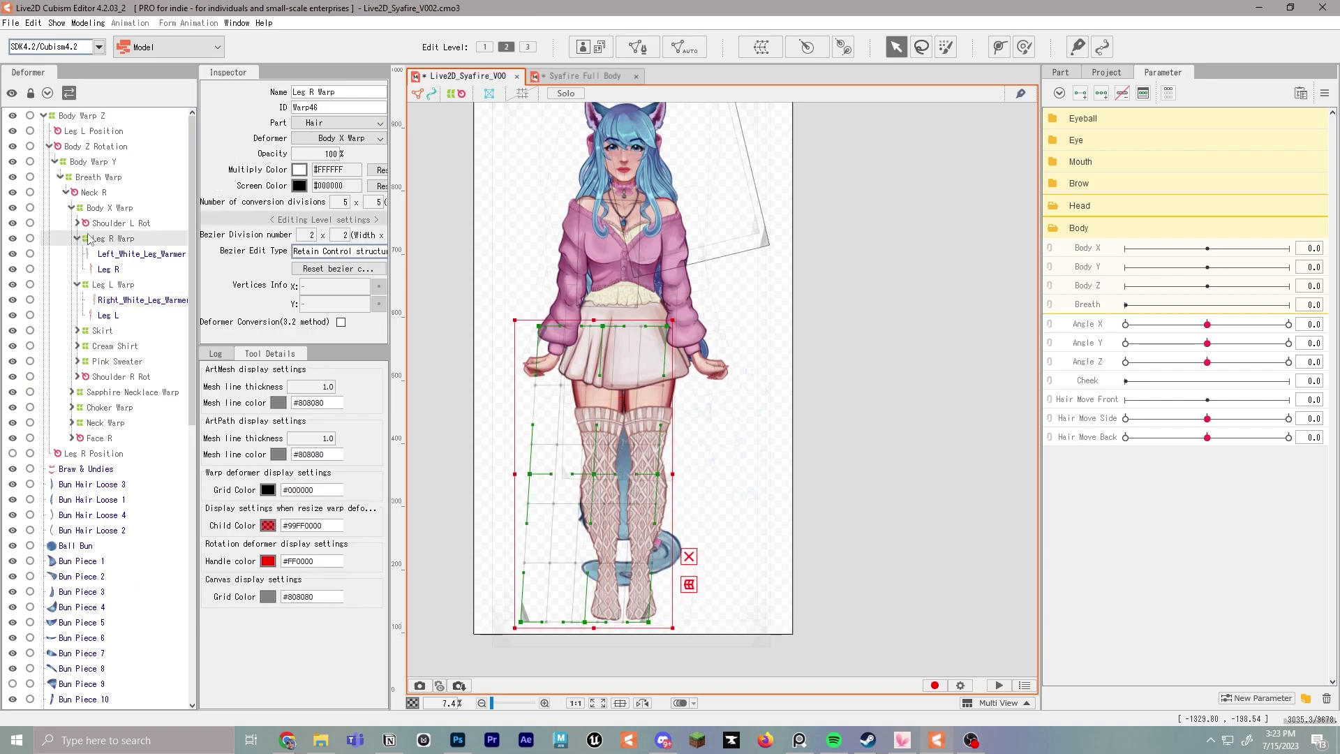
Step: Create a warp deformer named Tail Warp as a child of Body X Warp
click(105, 207)
click(762, 49)
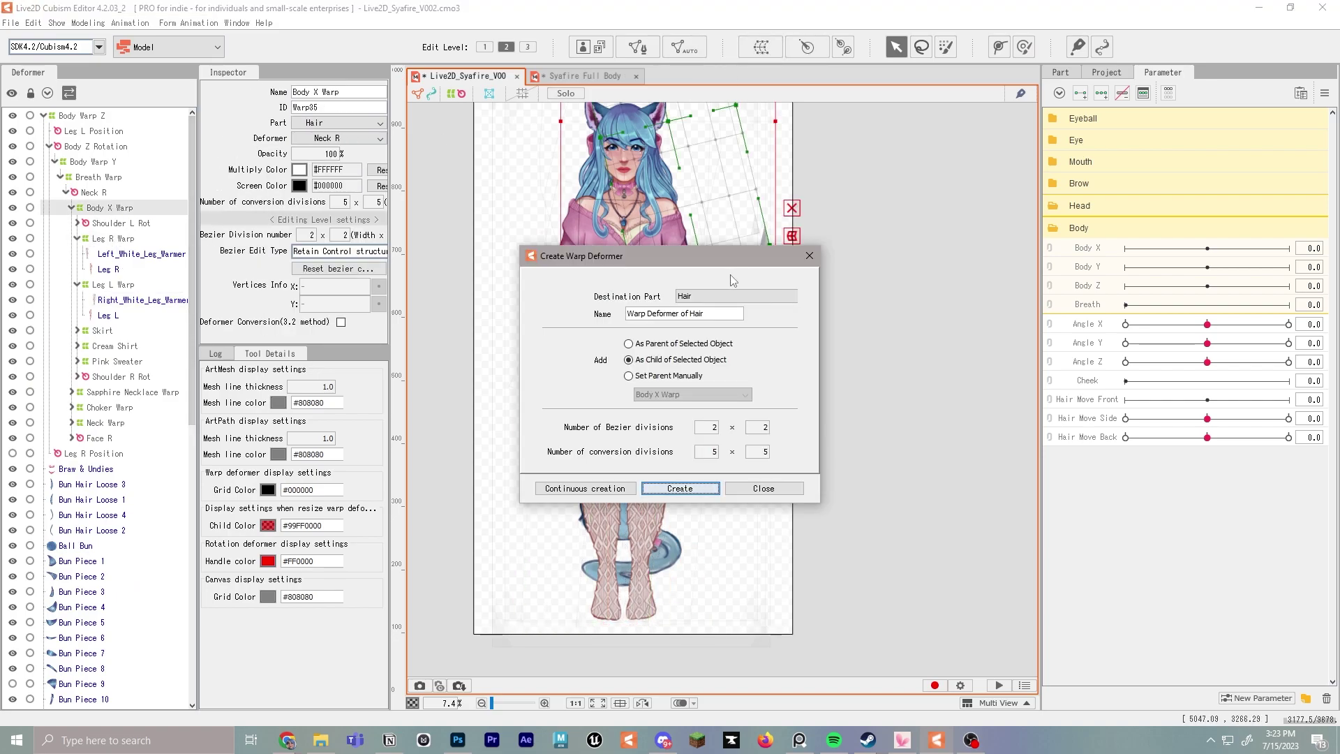
drag(721, 313, 573, 302)
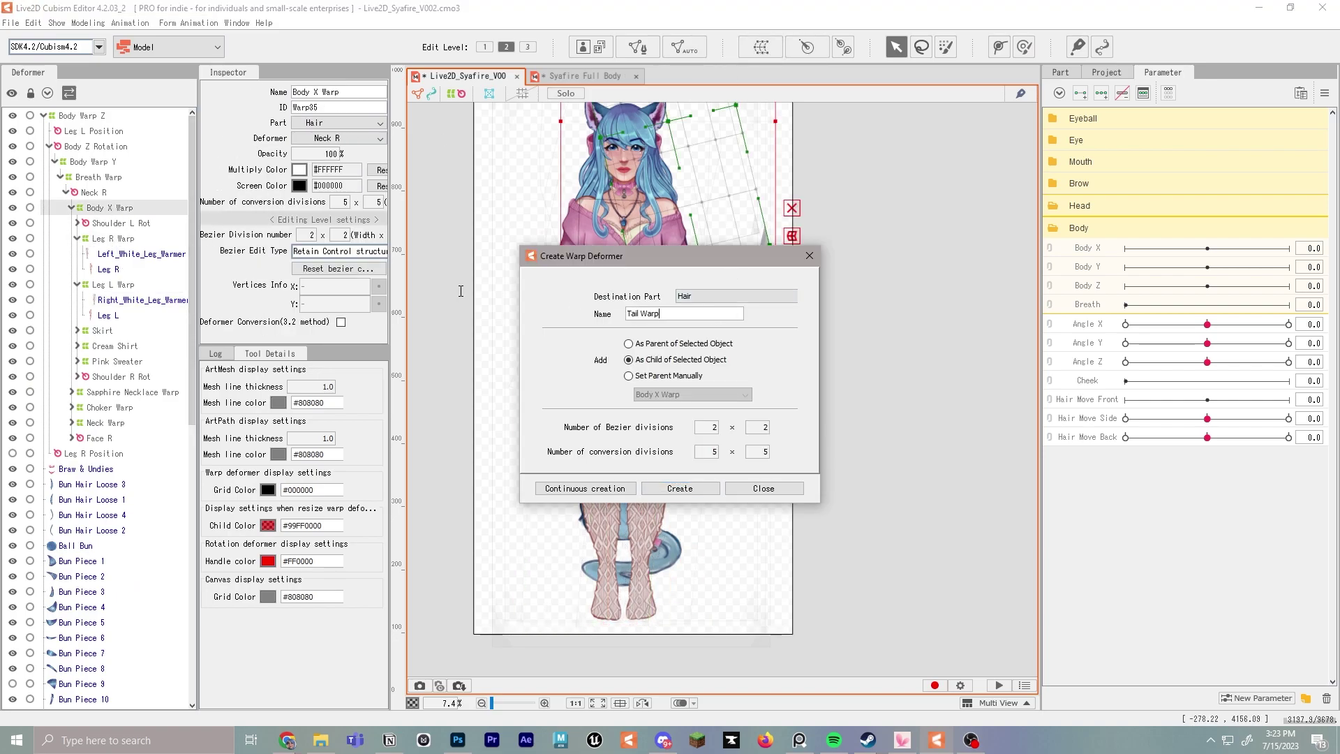
key(Return)
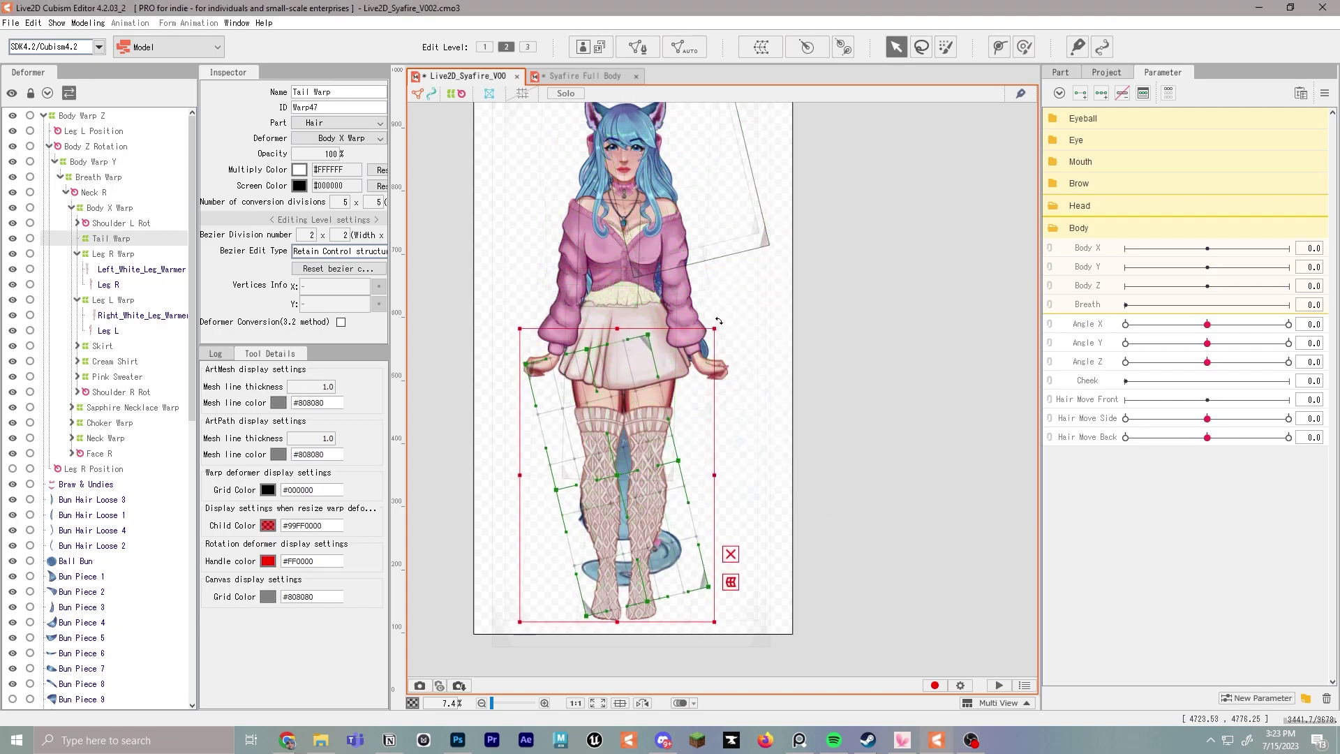
Step: Rotate Tail Warp upright over the legs and tail, and assign the Wolf Tail and choker art meshes to it
drag(719, 321, 785, 340)
key(ctrl+z)
scroll(124, 485, down, 10)
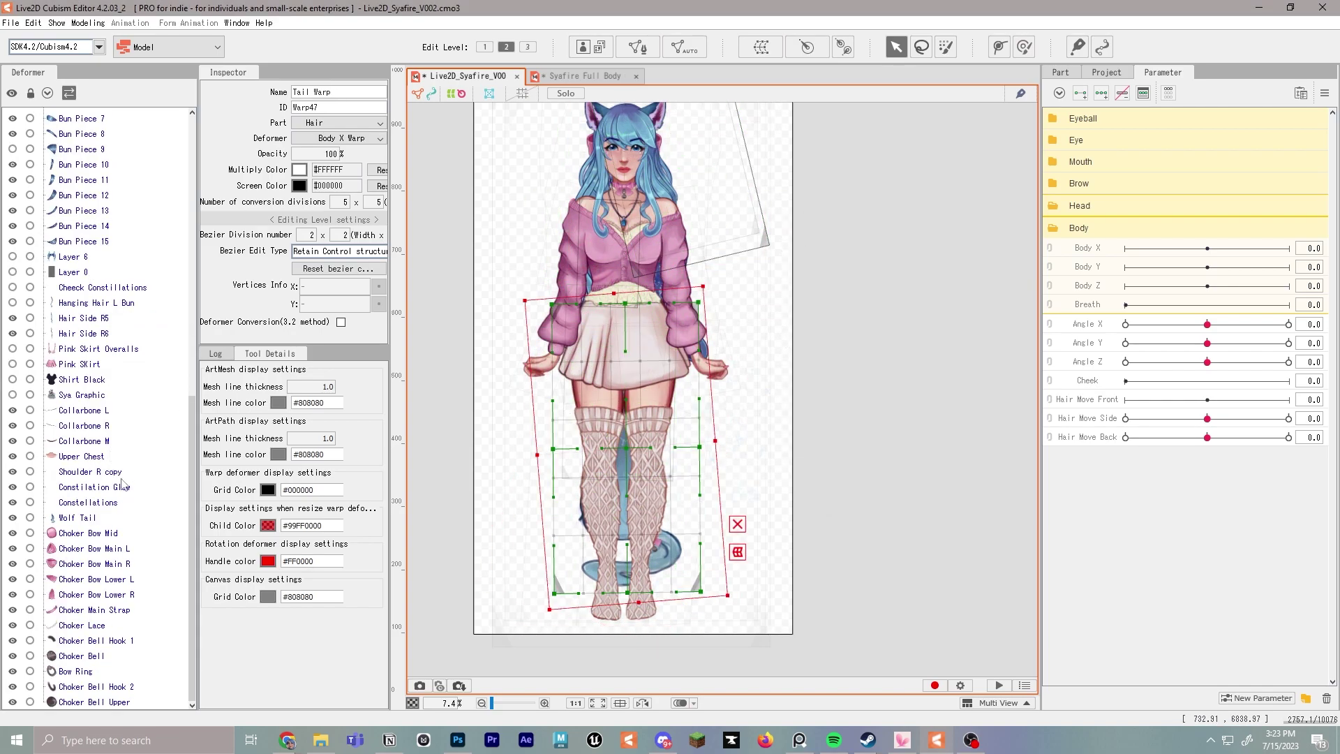
click(106, 518)
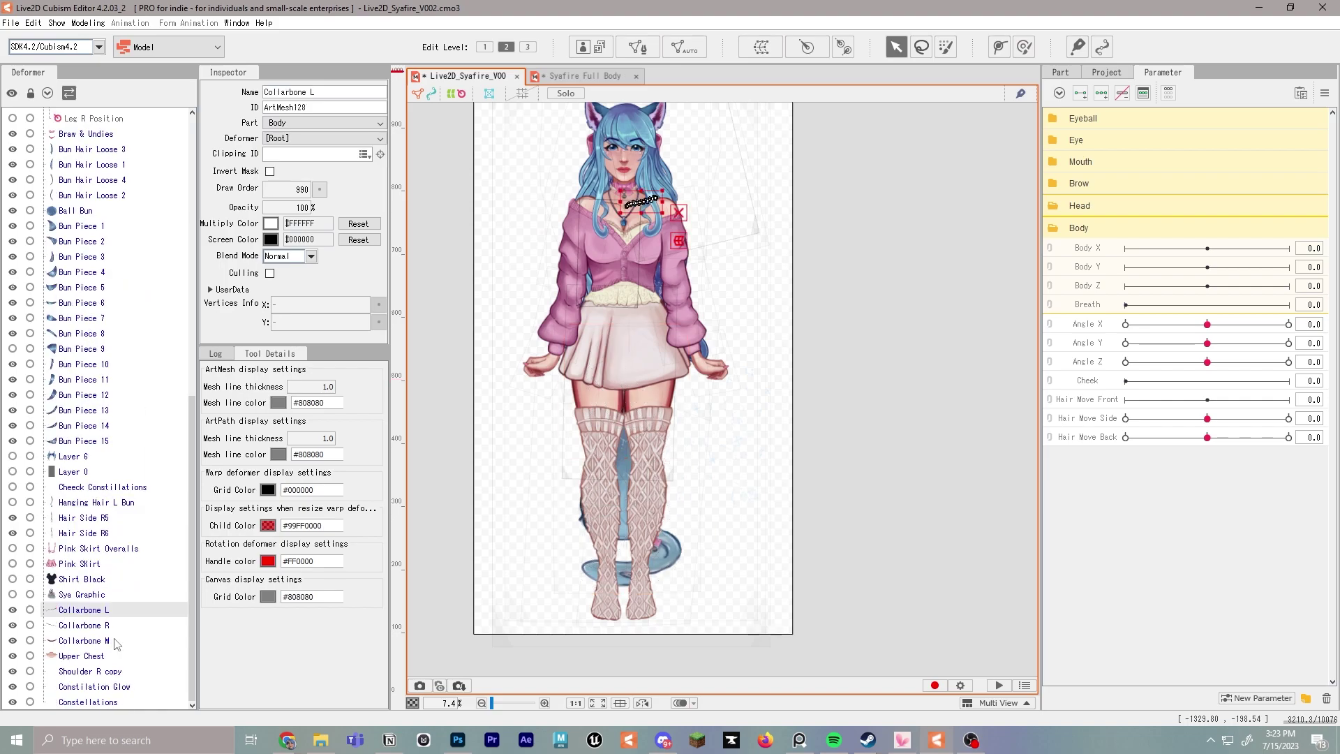
Step: Create a warp deformer named Chest Collar Warp as a child of Face Warp
shift+click(111, 640)
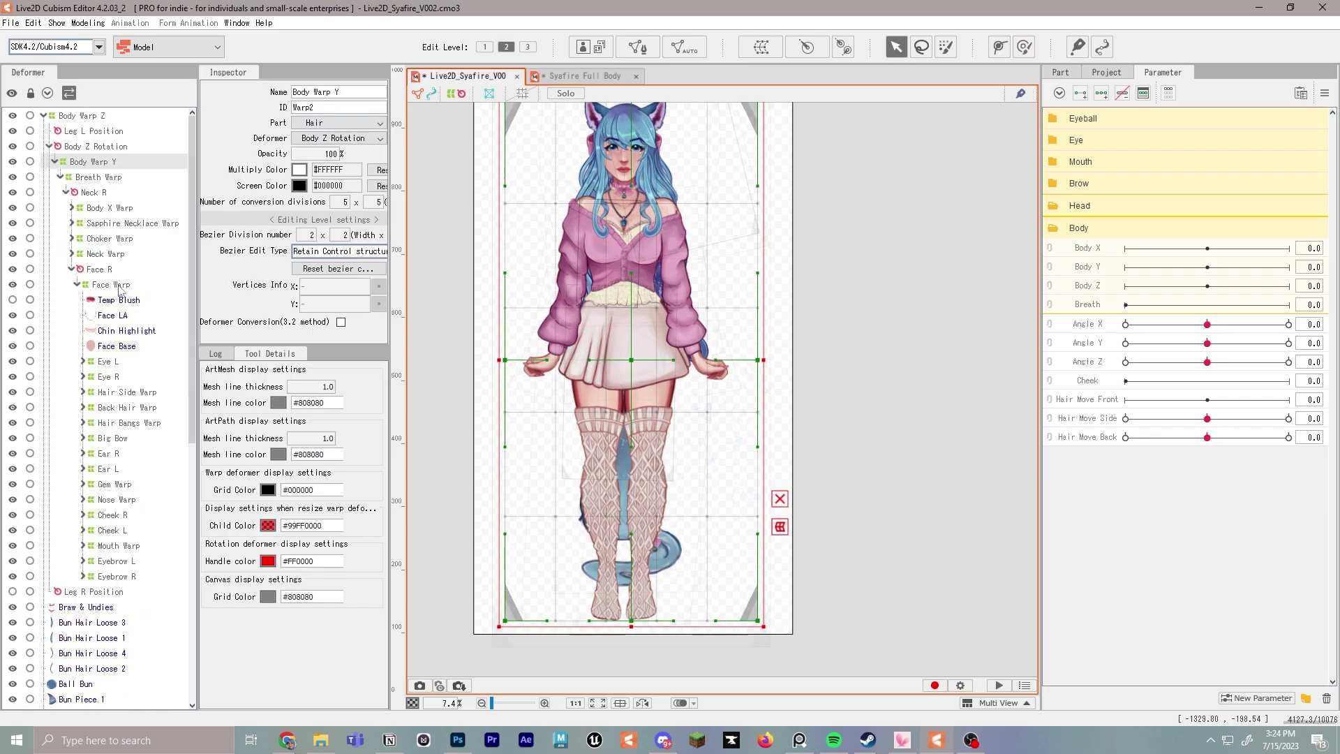
click(125, 286)
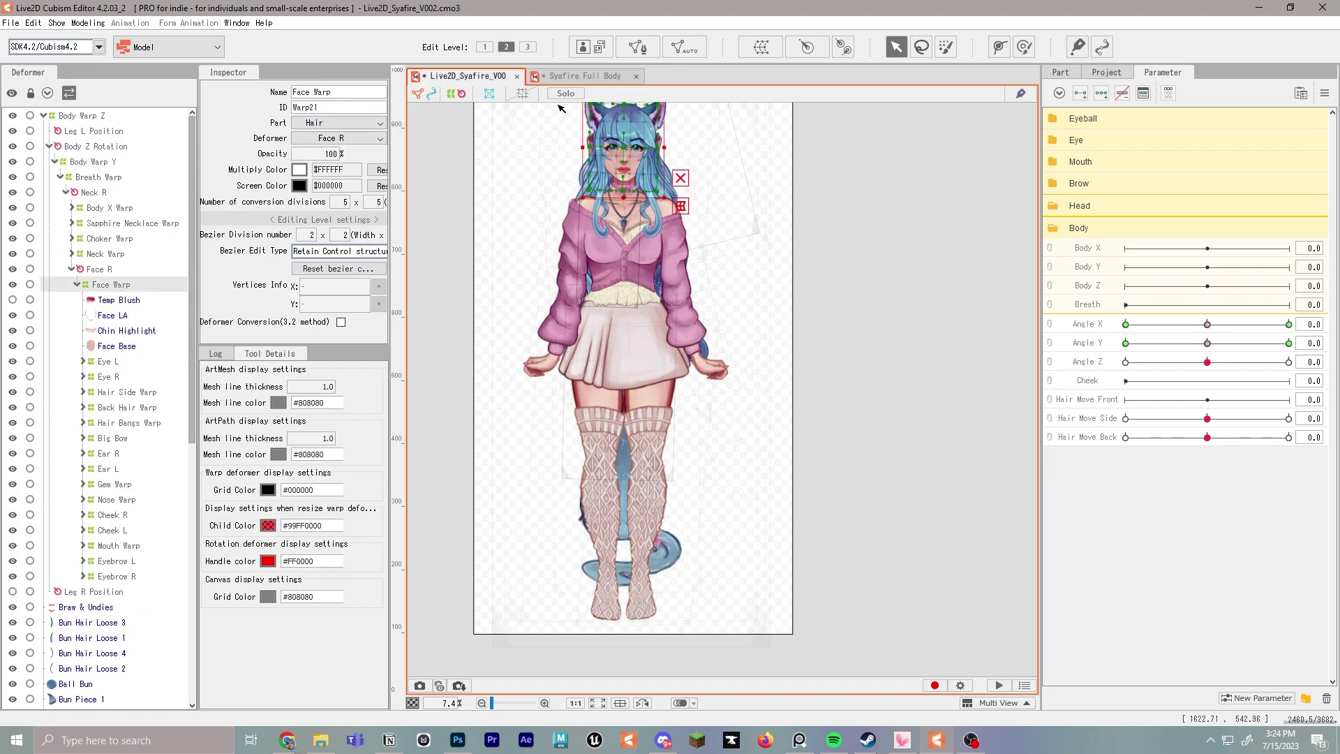
click(760, 47)
drag(721, 314, 440, 300)
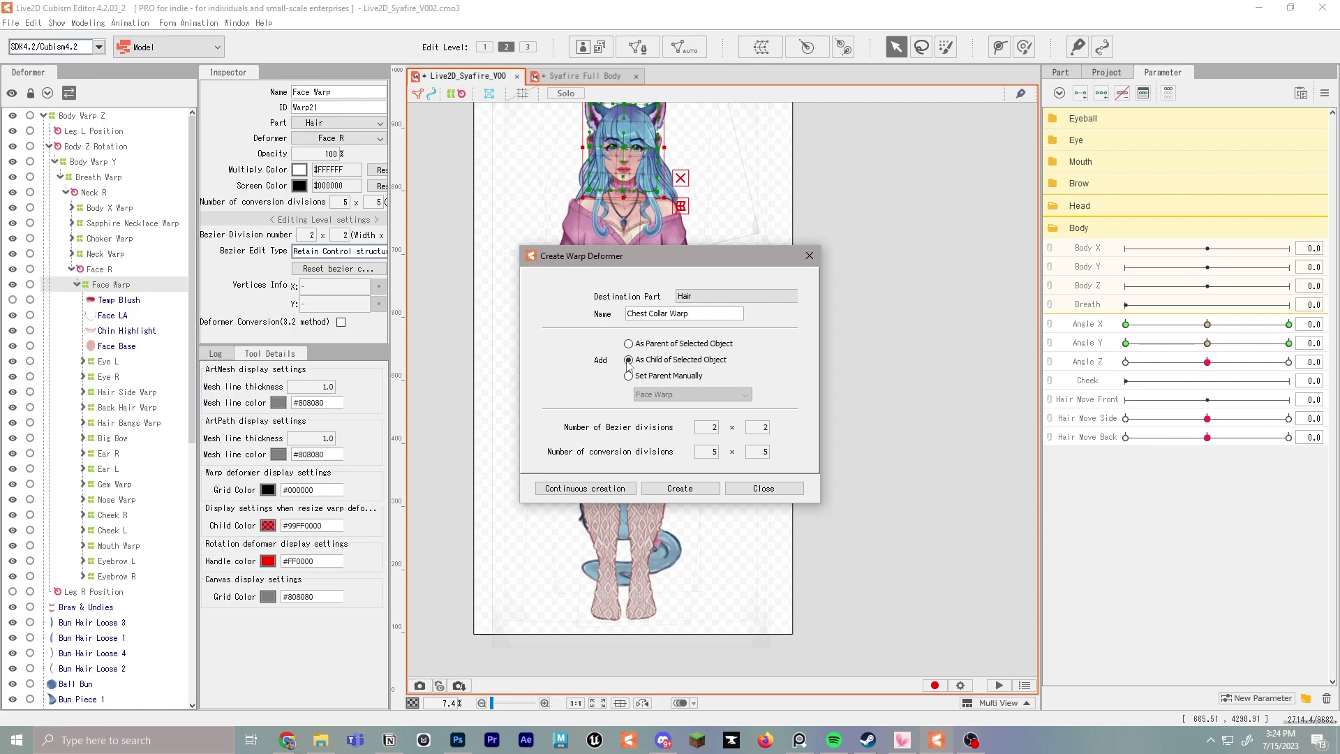
key(Return)
Step: Assign Collarbone L, Collarbone R, Collarbone M and Upper Chest to Chest Collar Warp, and collapse Face Warp in the deformer tree
scroll(159, 419, down, 10)
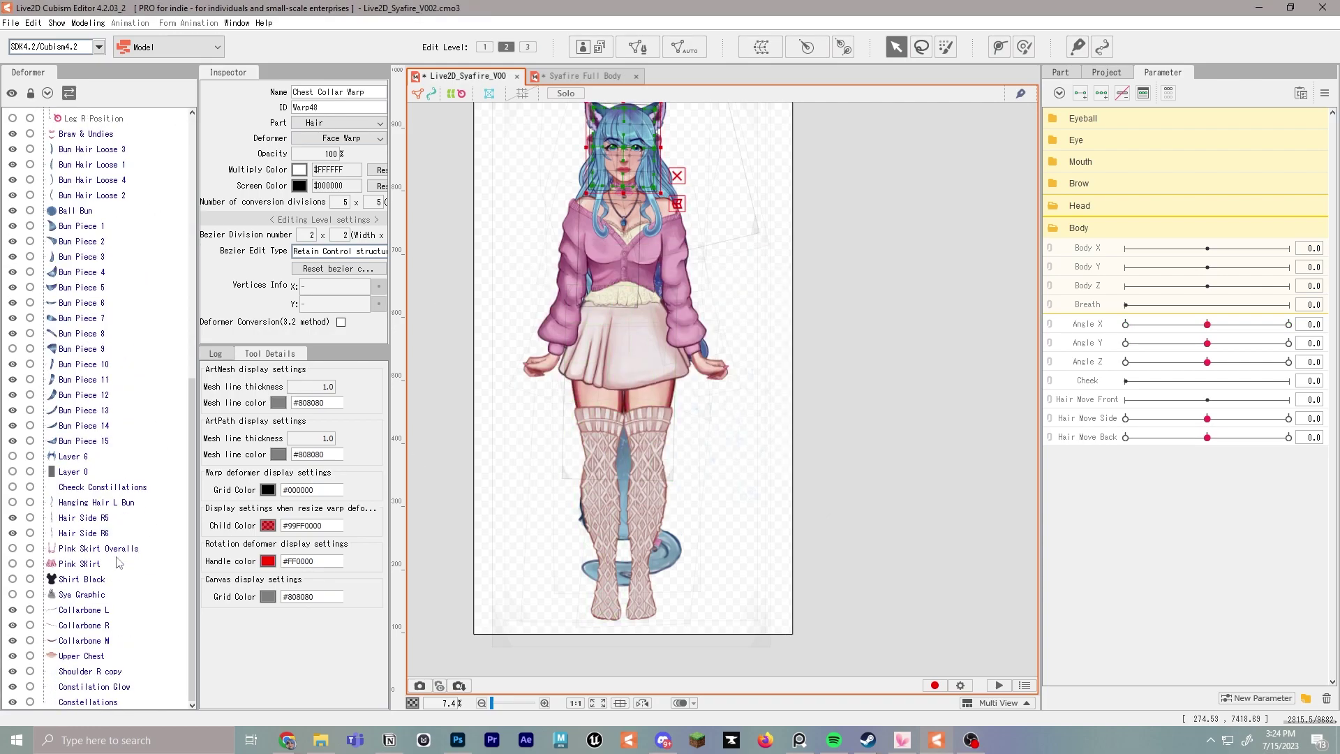
click(80, 609)
shift+click(81, 656)
click(323, 138)
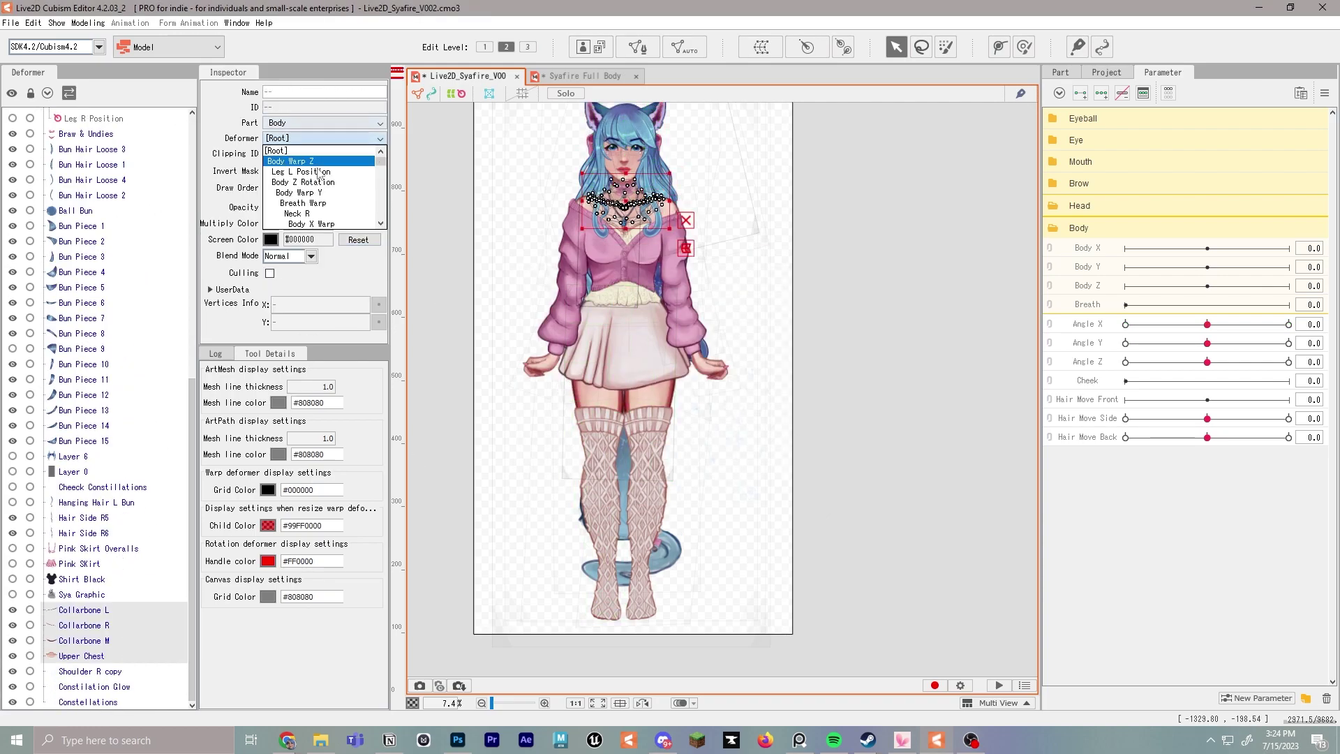
scroll(319, 178, down, 2)
scroll(318, 203, up, 1)
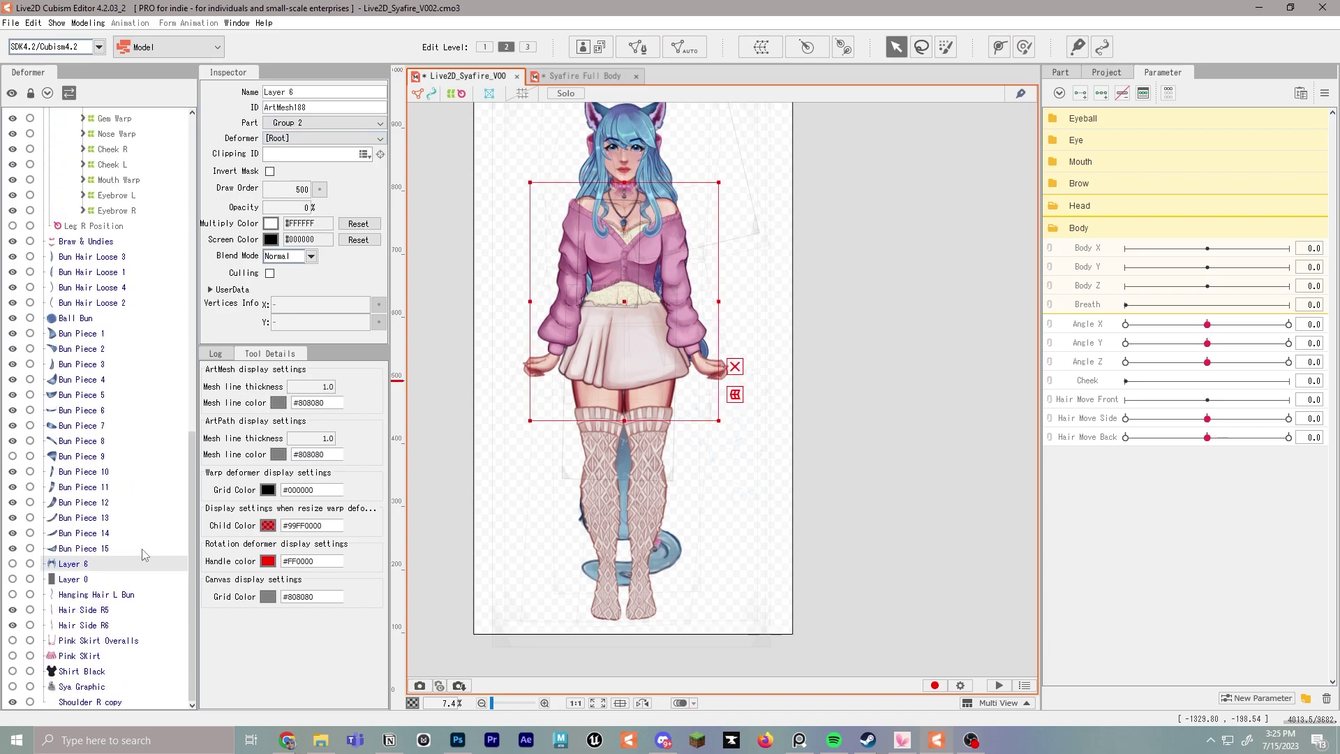
scroll(150, 548, up, 15)
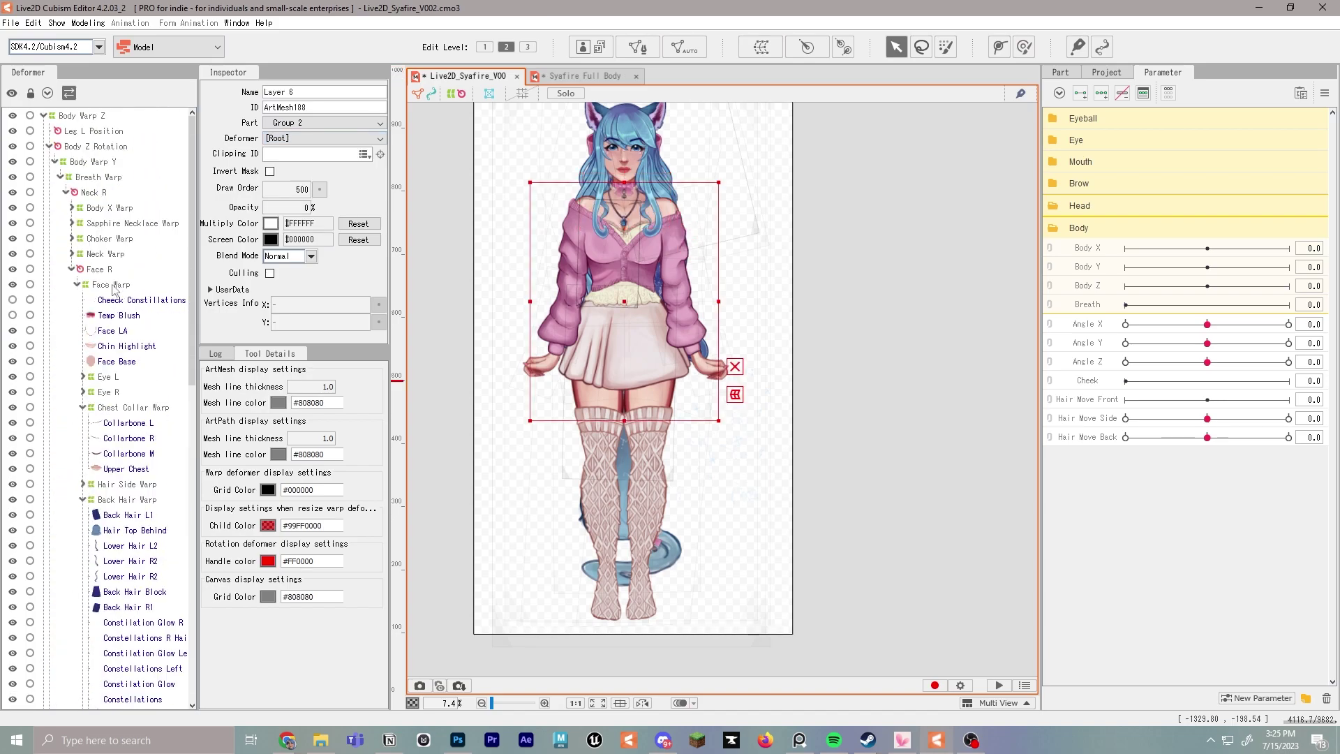
click(114, 286)
click(77, 284)
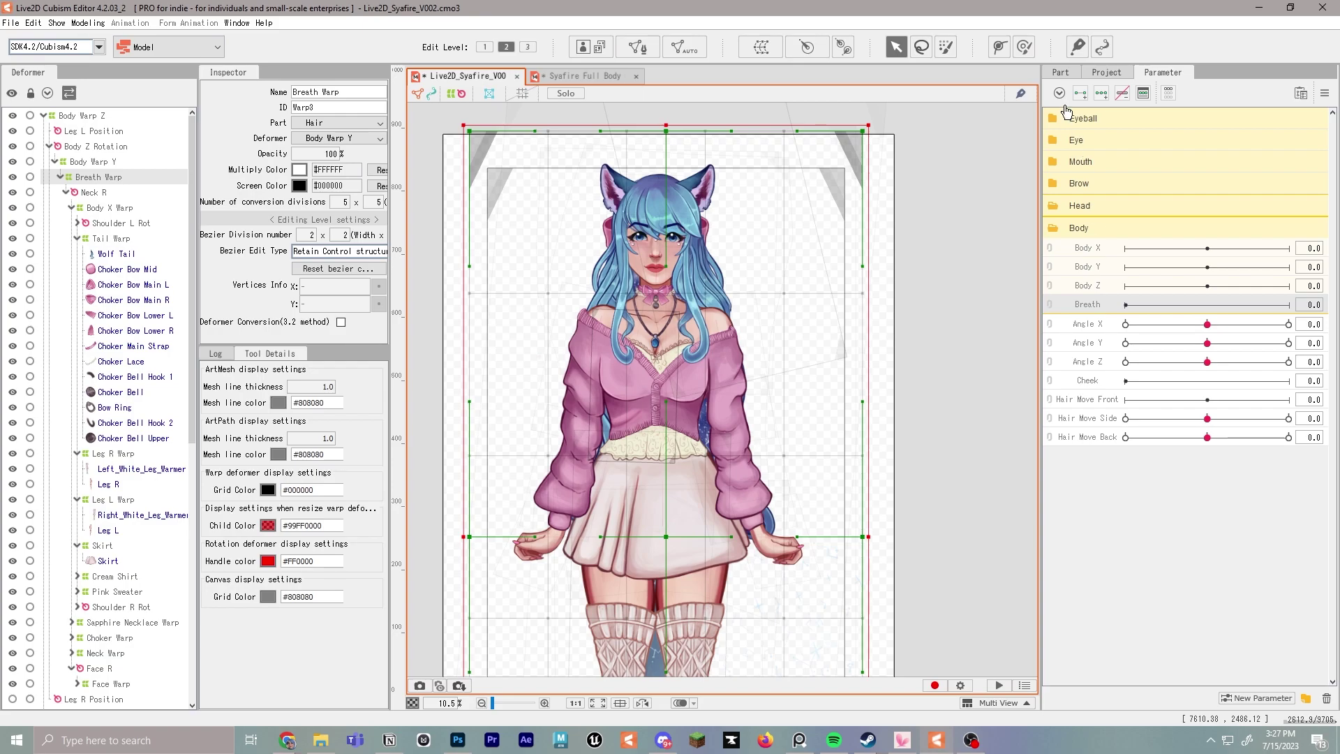
Step: Key Breath Warp on Breath with two points and, at 1.0, raise its top corners and lower its middle side points
click(1170, 305)
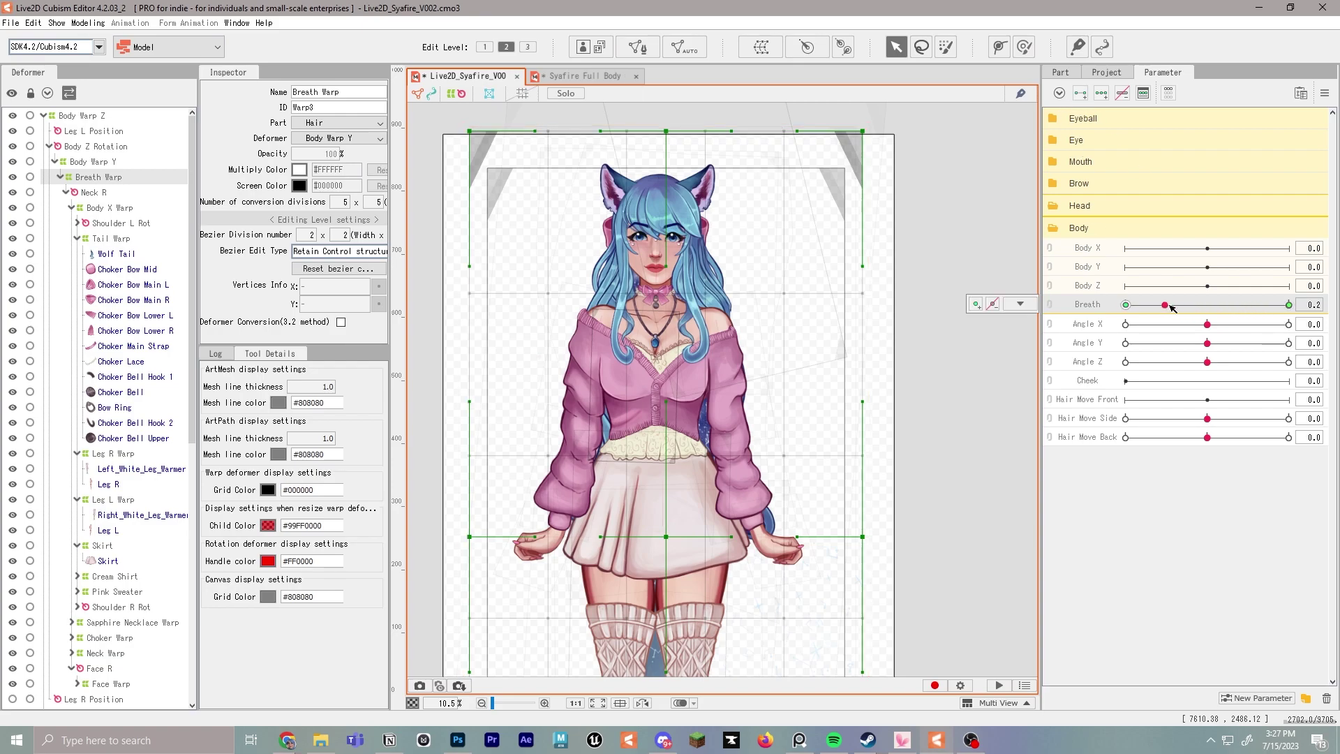
click(1290, 306)
drag(468, 128, 809, 180)
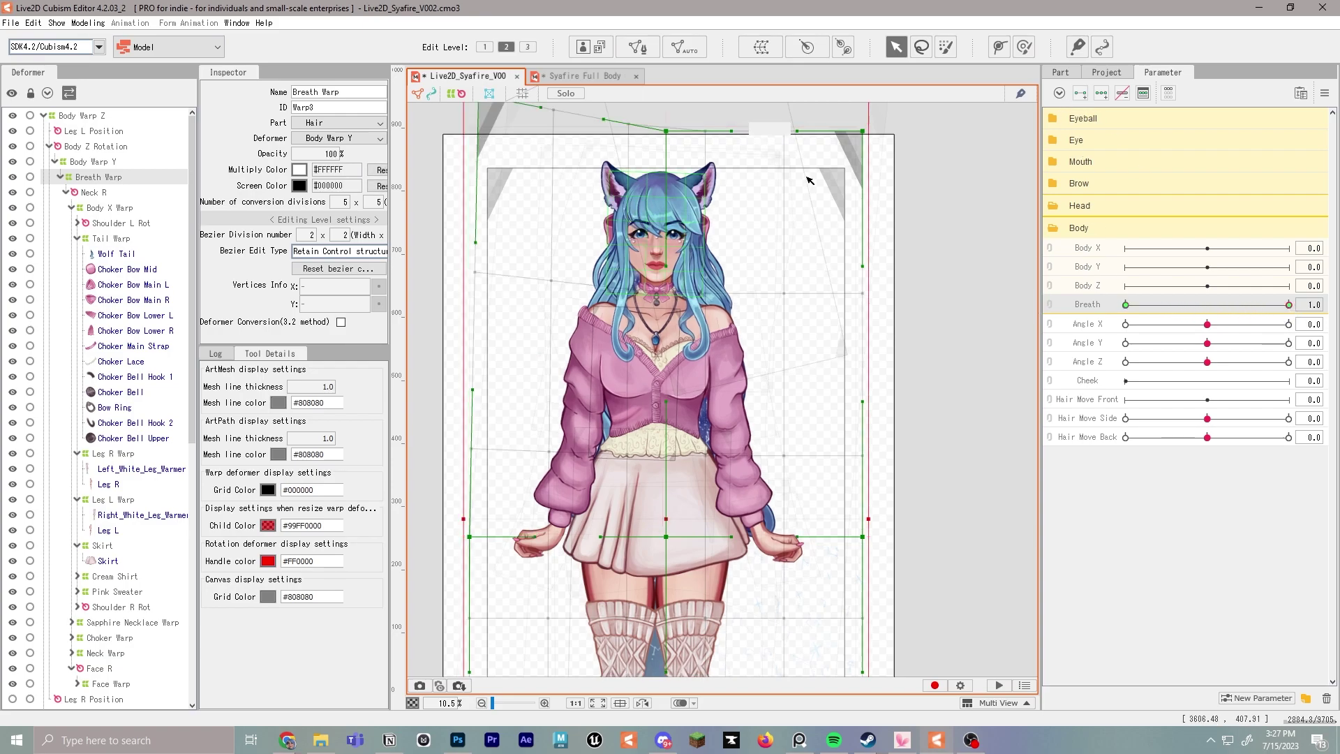
drag(868, 133, 859, 89)
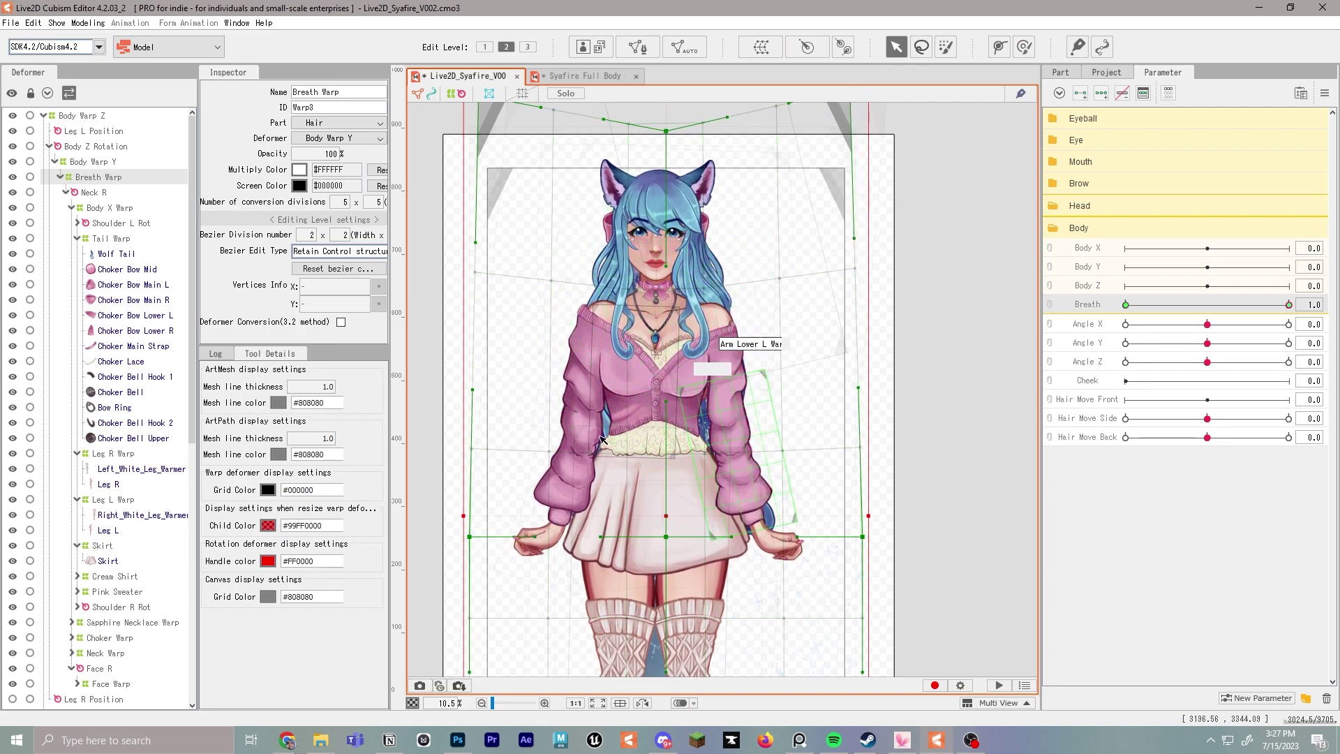
drag(469, 537, 471, 554)
drag(869, 542, 865, 557)
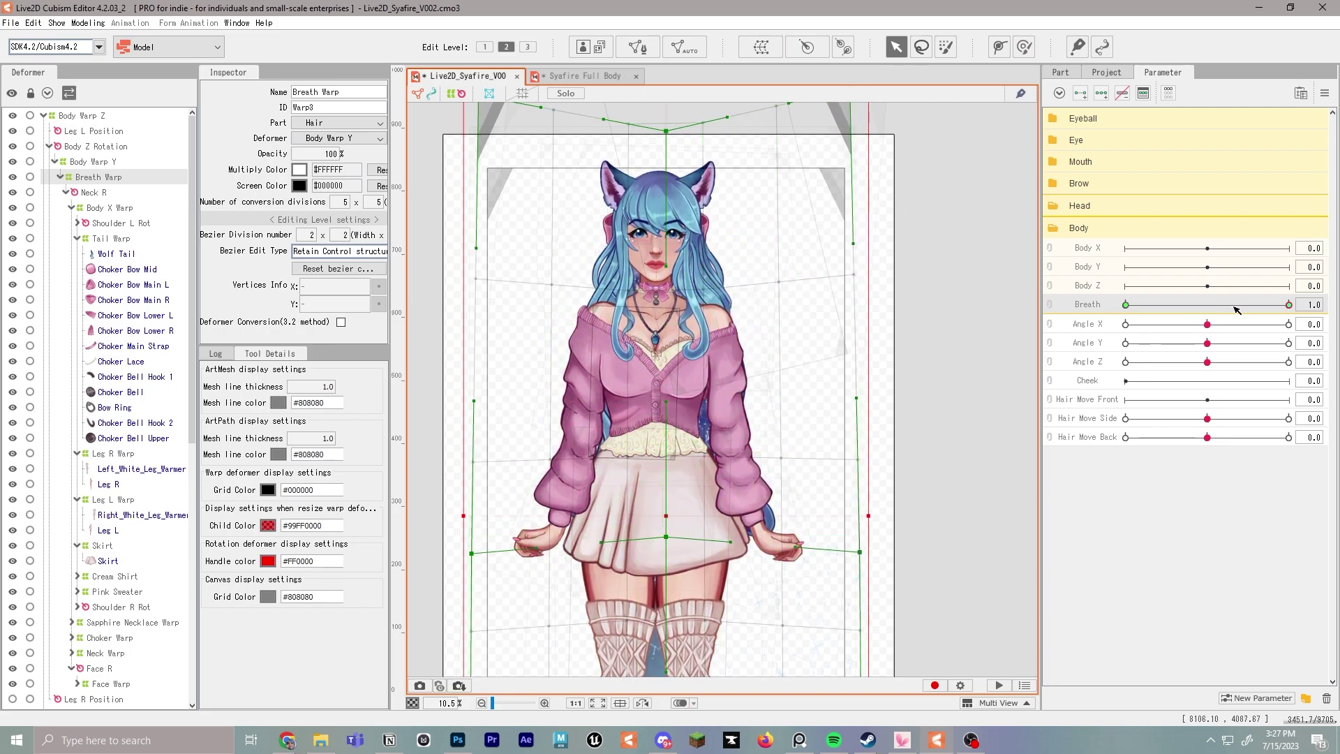
Step: At Breath 0.0, lower Breath Warp's top corners and middle side points
drag(1234, 308, 1126, 304)
drag(739, 520, 755, 175)
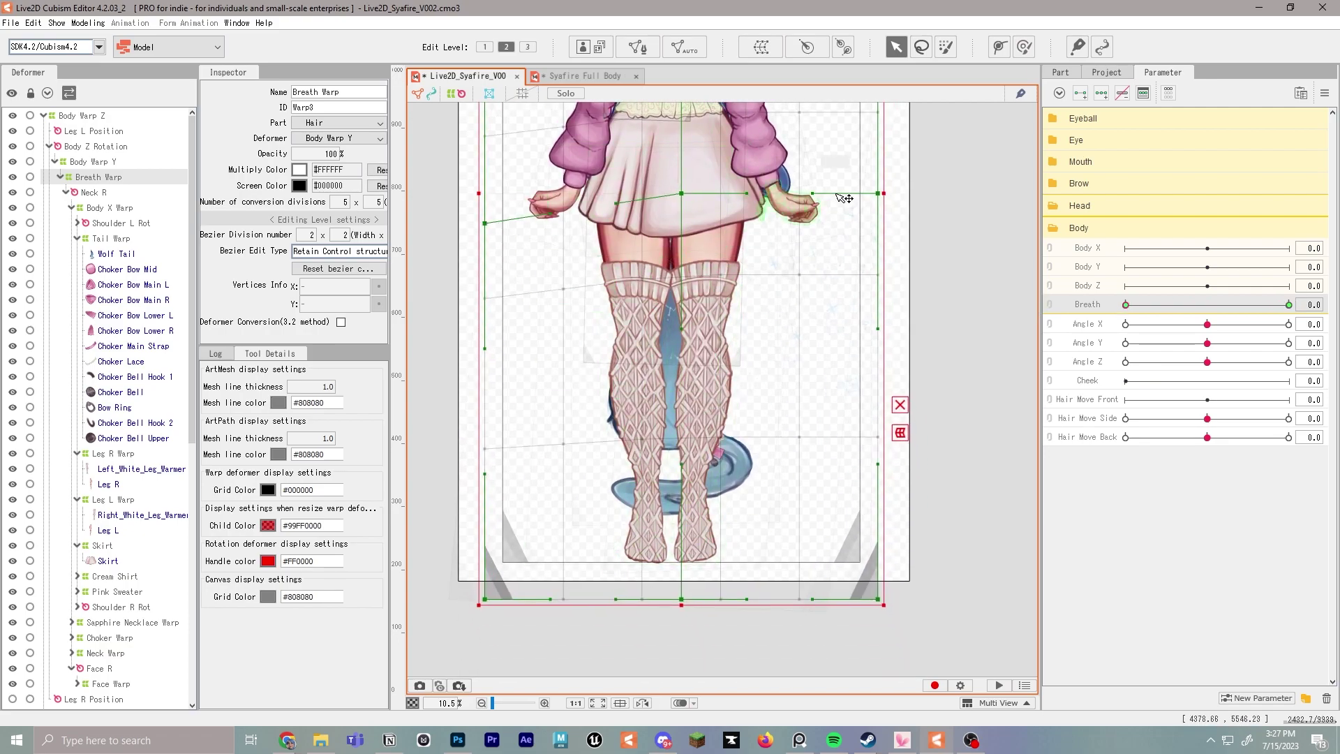
scroll(887, 225, up, 5)
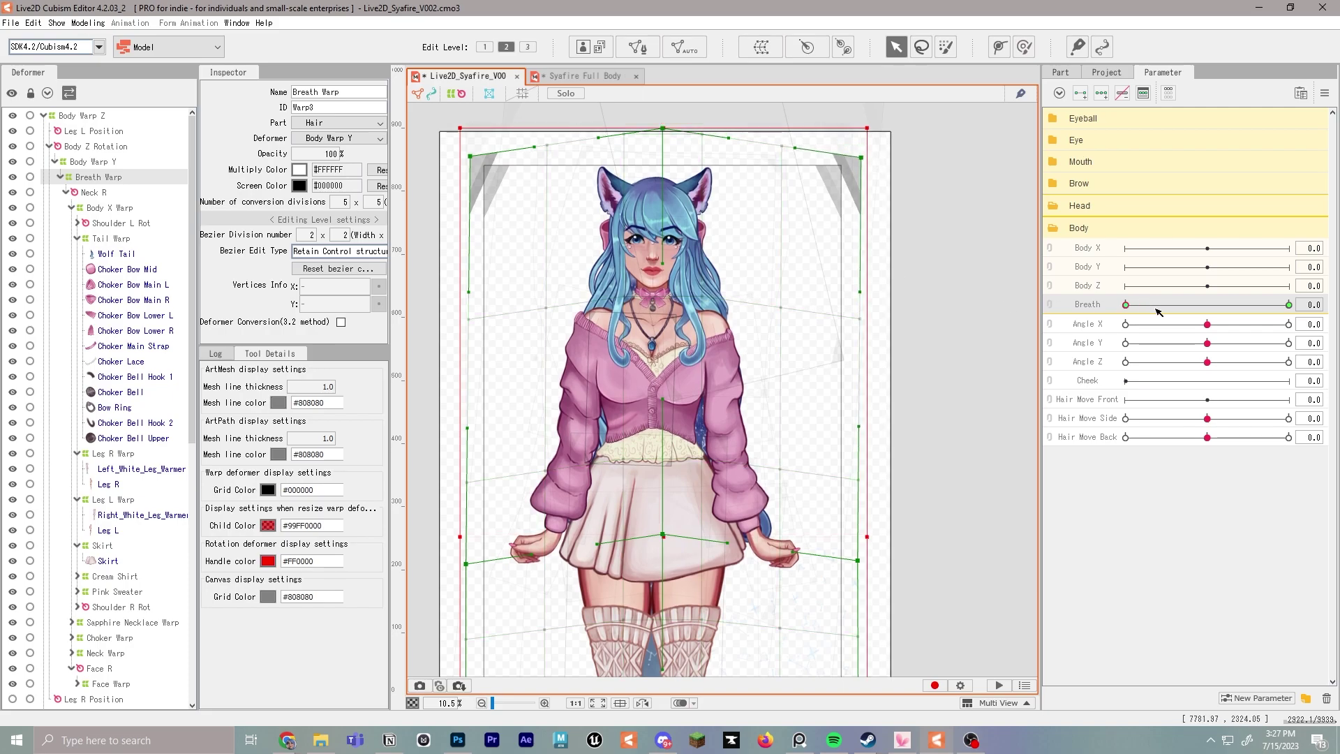
Step: Sweep the Breath parameter up and back to 0.0 to check the breathing motion
drag(1159, 311, 1247, 305)
scroll(742, 305, down, 2)
drag(742, 305, 737, 265)
drag(1159, 309, 1125, 304)
scroll(662, 236, up, 3)
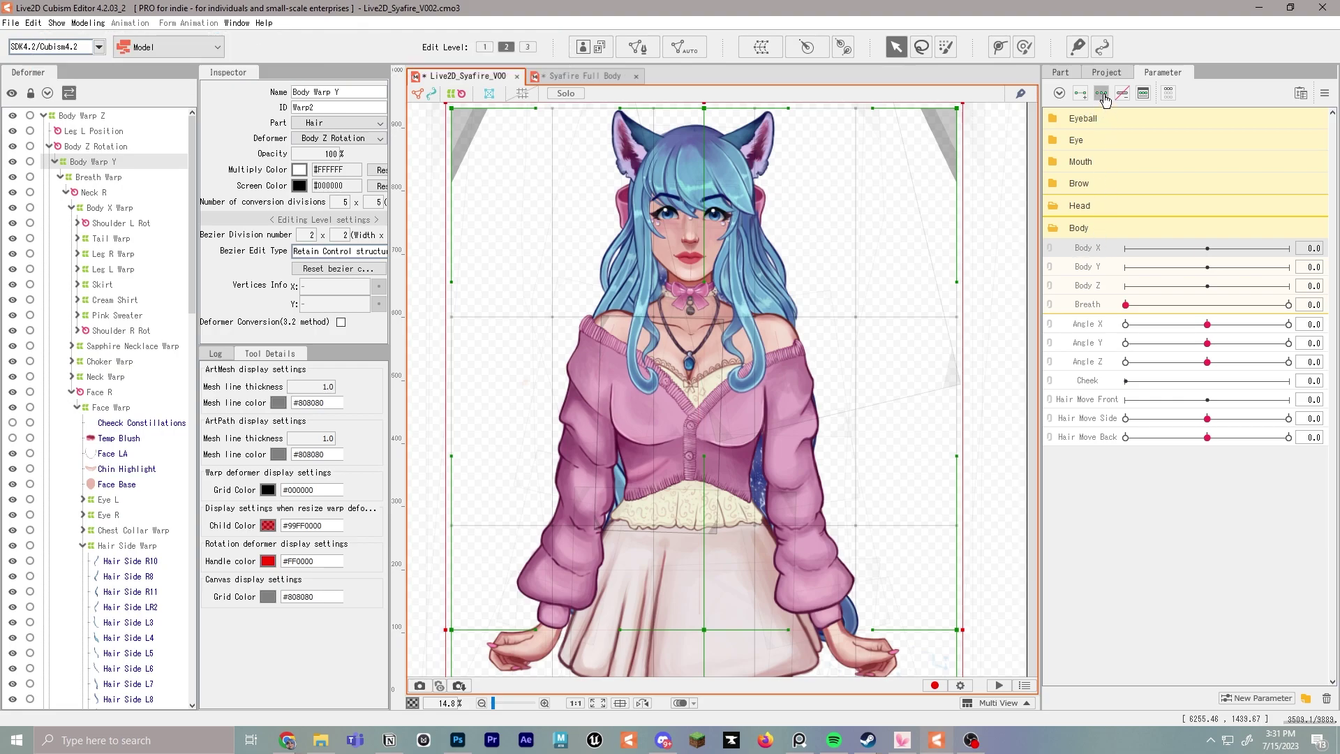
Step: Key Body Warp Y on Body X with three points and pull its top edge toward the character's left
drag(957, 108, 1009, 115)
drag(881, 205, 845, 228)
scroll(845, 228, down, 2)
drag(540, 160, 637, 124)
drag(720, 160, 751, 148)
Step: At Body X 10.0, shift Body Warp Y's top corners toward the character's left
click(1287, 248)
drag(541, 161, 651, 141)
drag(898, 160, 968, 164)
drag(651, 141, 681, 139)
Step: Shift Body Warp Y's bottom centre point toward the character's left at Body X 10.0
scroll(834, 304, down, 2)
drag(789, 488, 746, 202)
drag(719, 442, 751, 438)
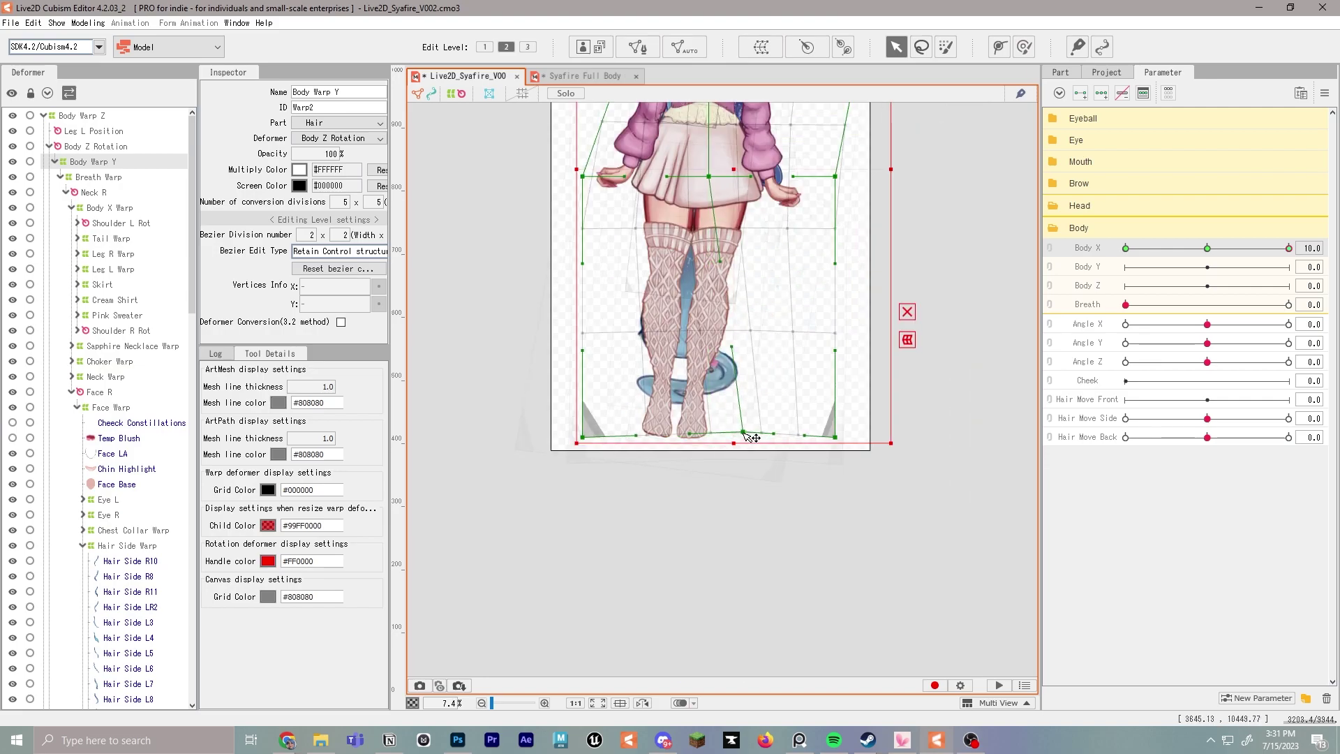
drag(627, 435, 921, 453)
scroll(722, 342, up, 1)
scroll(723, 342, down, 1)
drag(723, 328, 688, 657)
Step: Sweep the Body X parameter through its negative range to check how the body leans
drag(1289, 248, 1125, 247)
drag(796, 365, 863, 282)
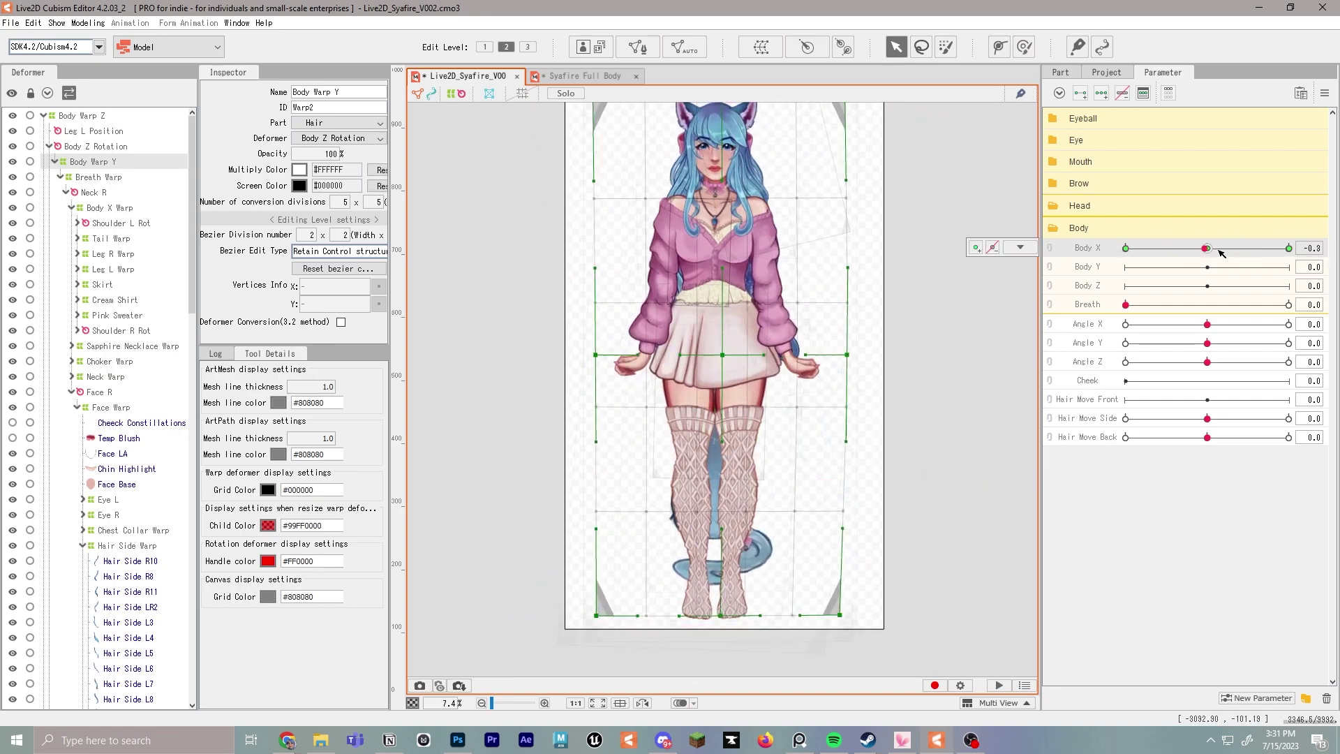
drag(1218, 250, 1144, 251)
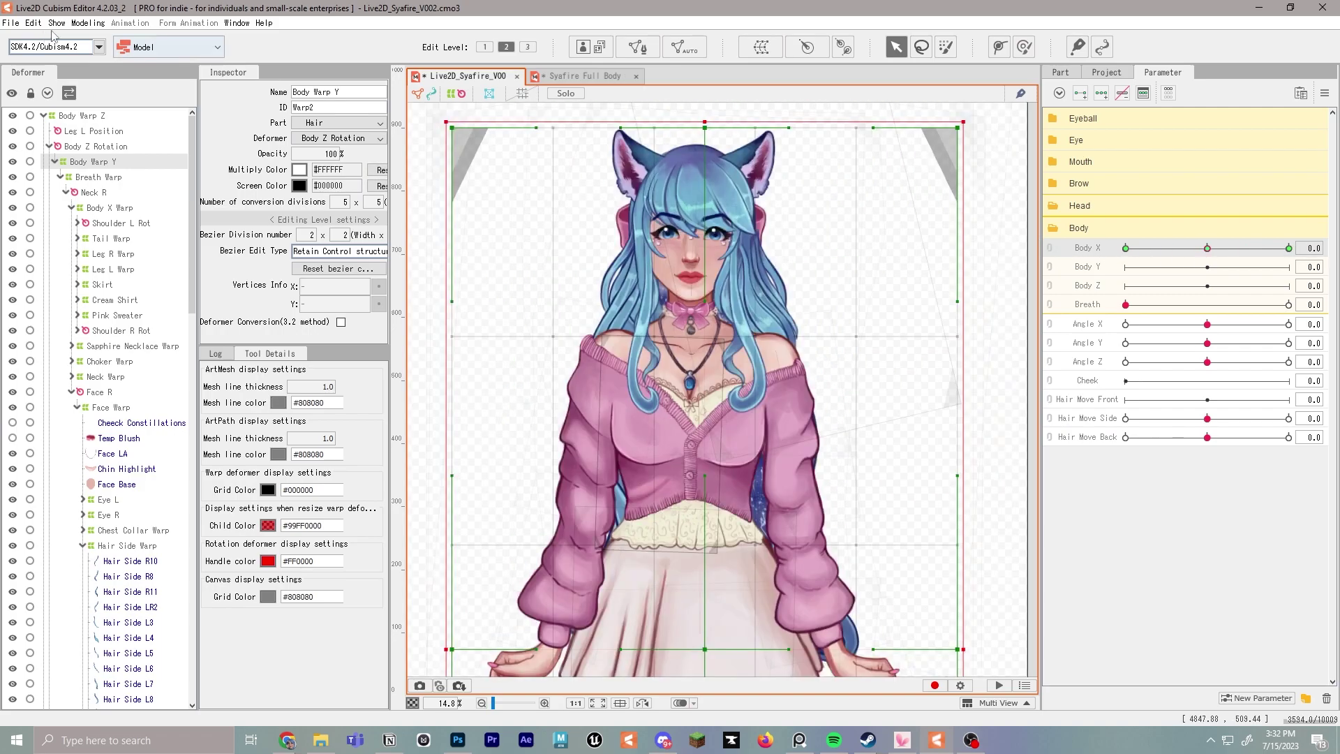
Step: Open the Physics/Scene Blending Settings and test the model's head, body and breath tracking in the preview
click(97, 23)
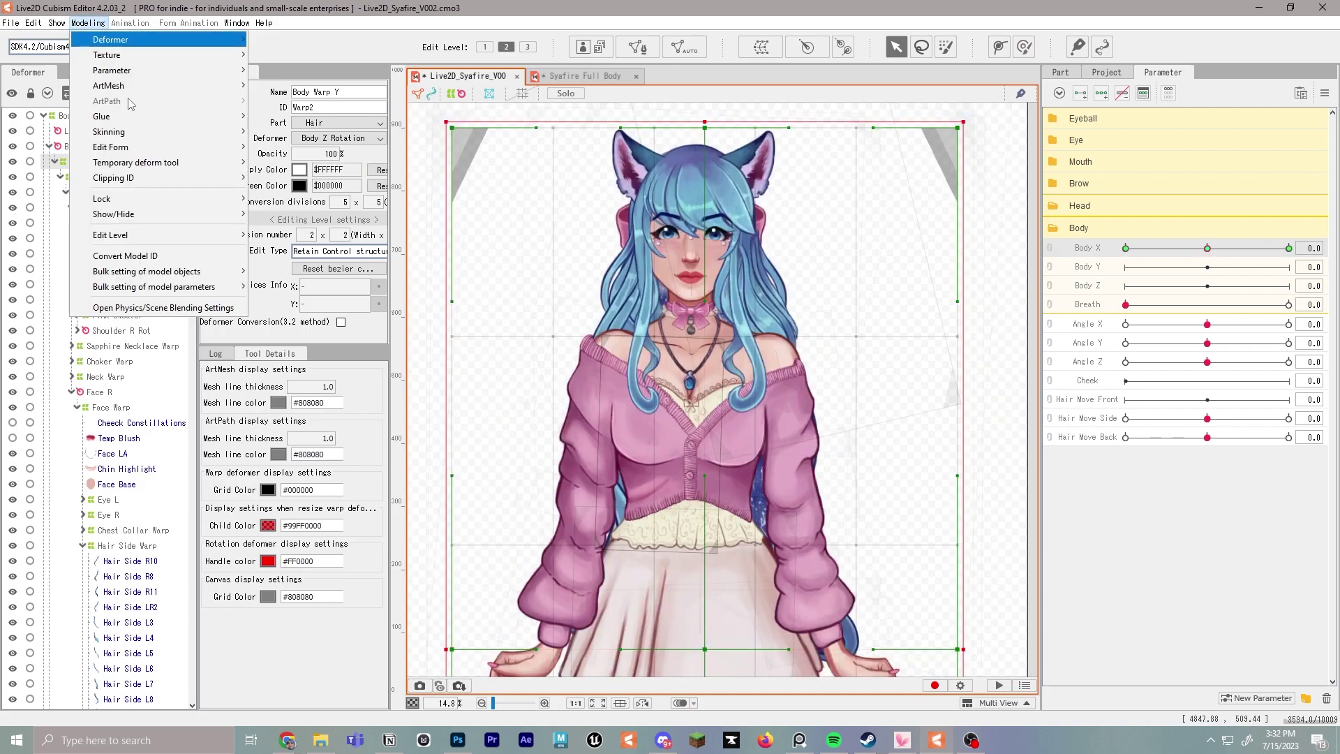
click(160, 308)
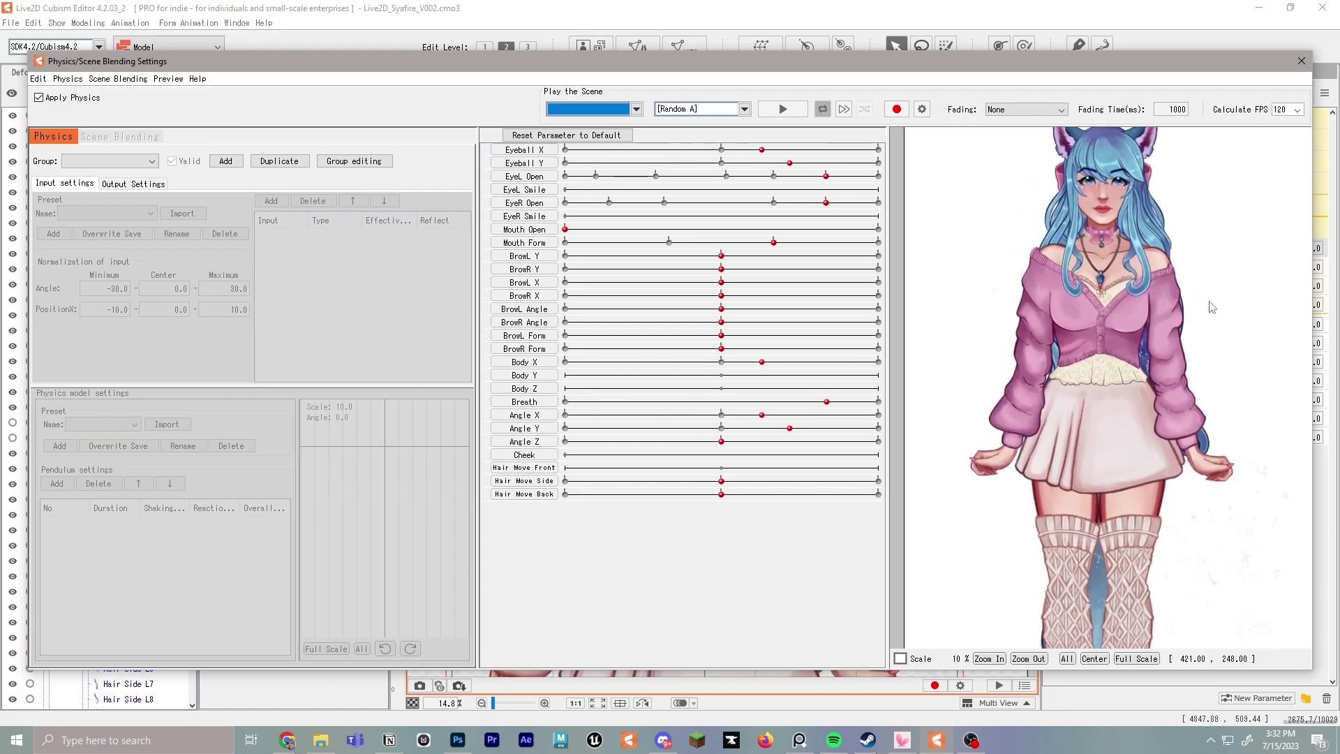
drag(1209, 307, 1128, 417)
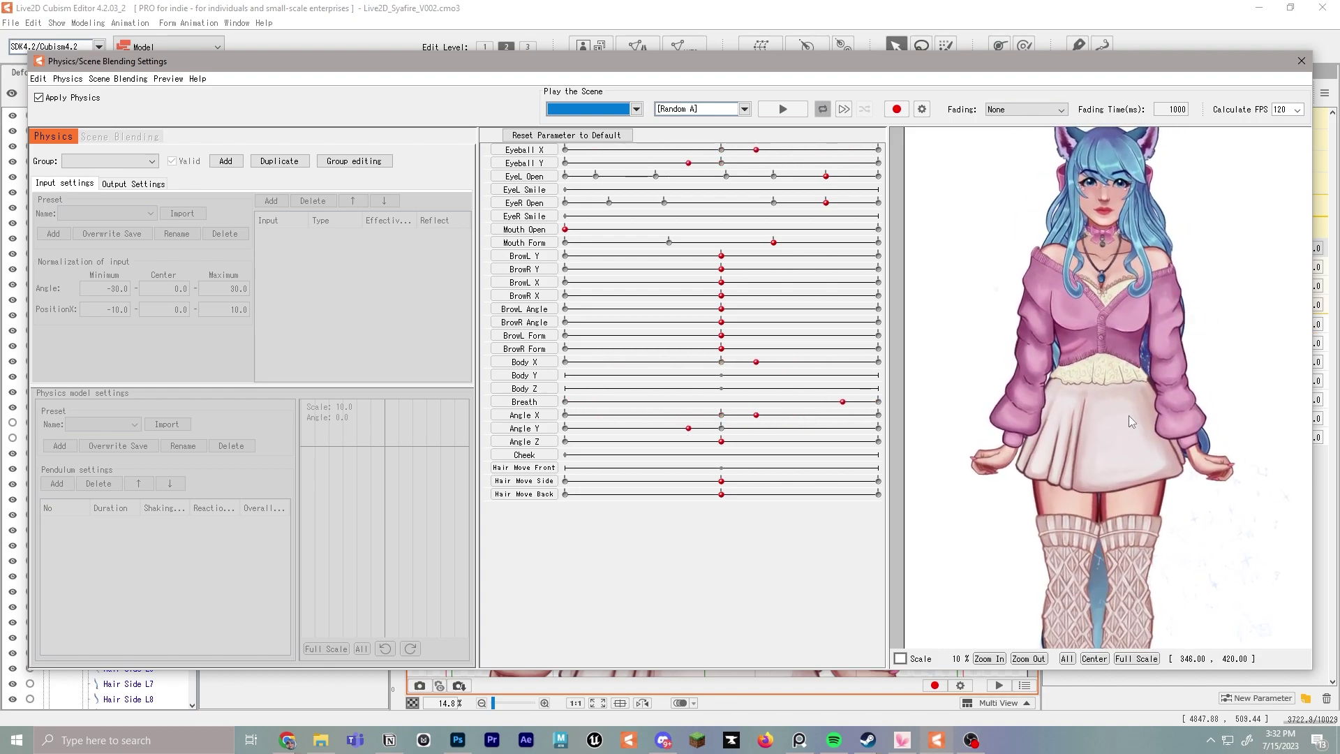
Step: Close the Physics/Scene Blending Settings and sweep Body X between -10.0 and its centre to check how the body leans
click(1301, 61)
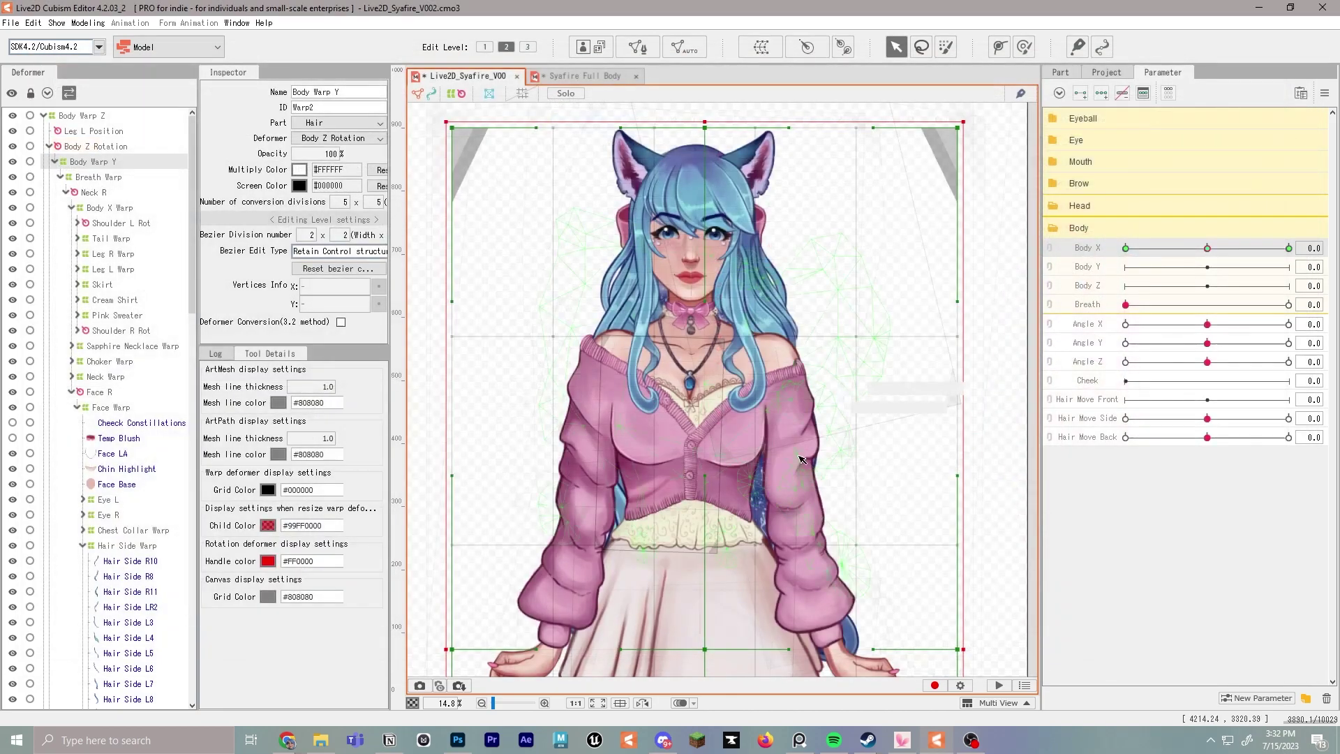
scroll(838, 439, down, 5)
click(891, 419)
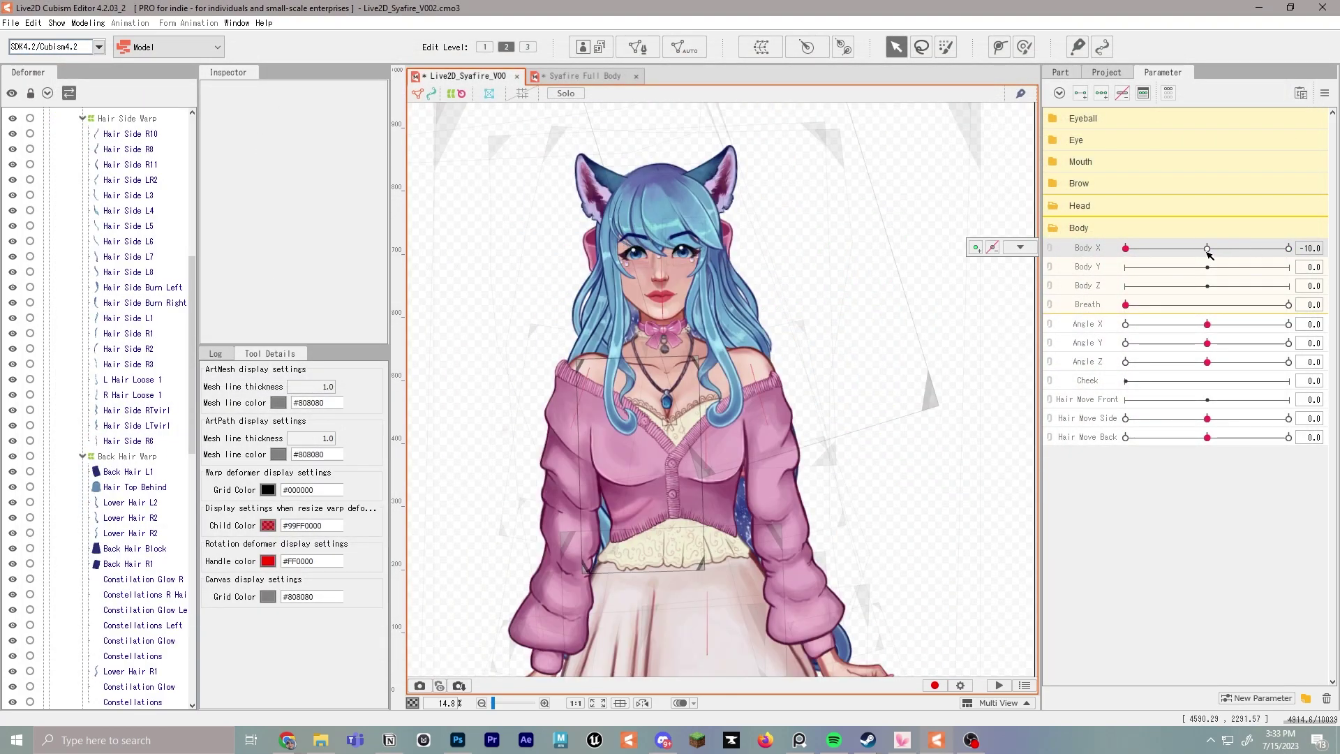
click(1201, 250)
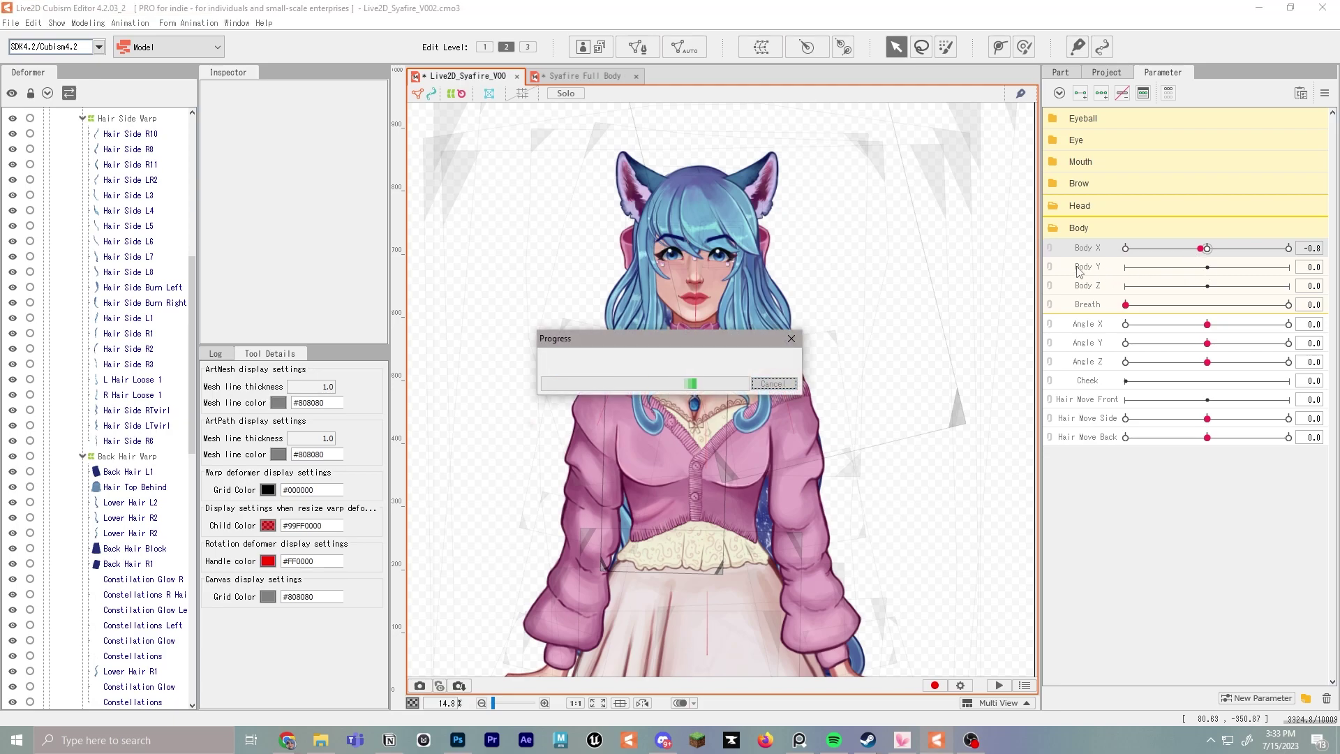
Step: Select Body Warp Y, return Body X to 0.0 and add three key points to the Body Y parameter
scroll(140, 147, up, 9)
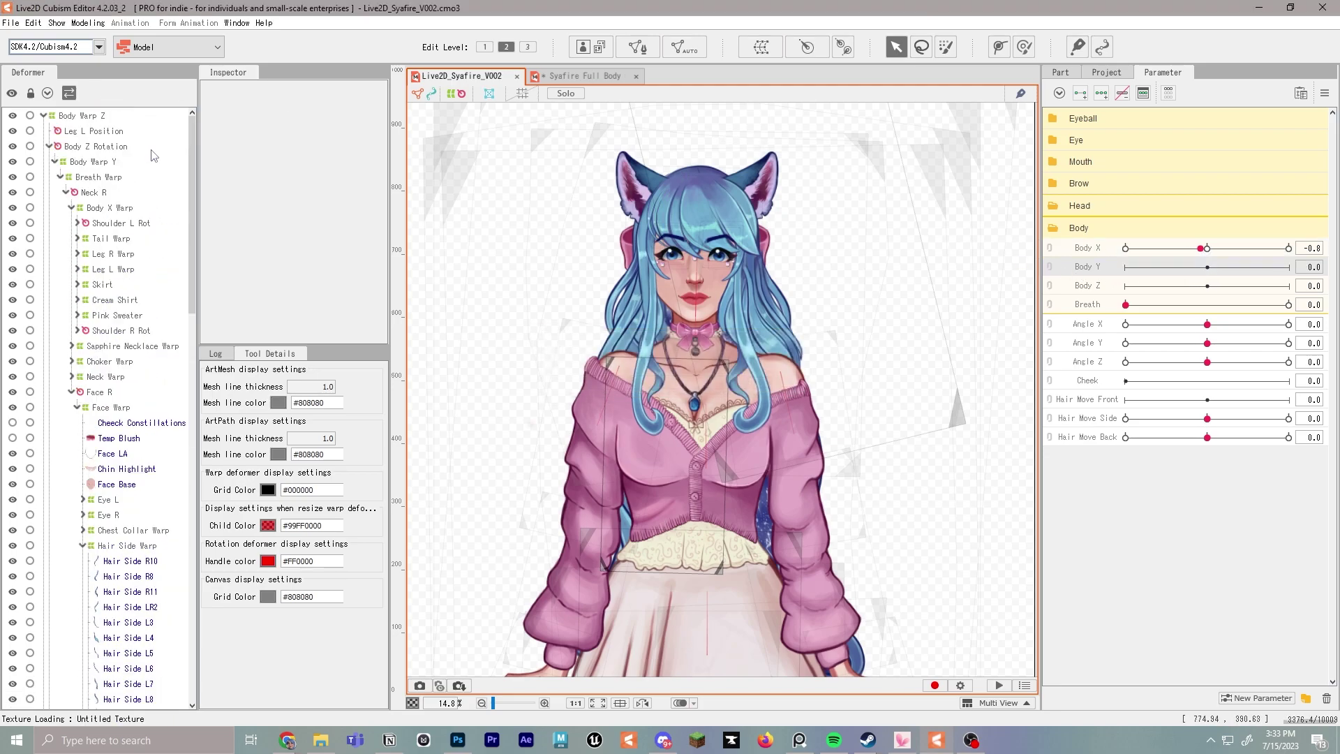
click(89, 161)
click(1207, 249)
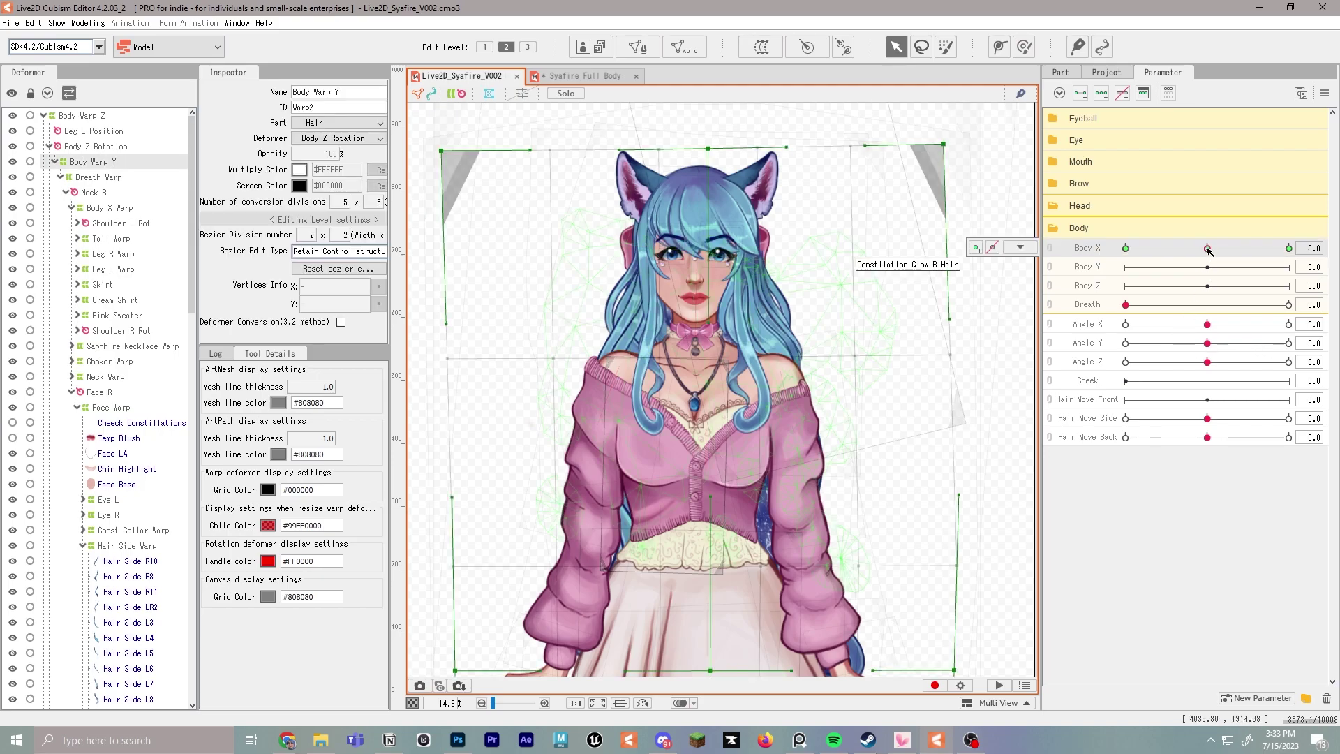
click(1103, 94)
scroll(775, 289, down, 2)
drag(775, 289, 764, 227)
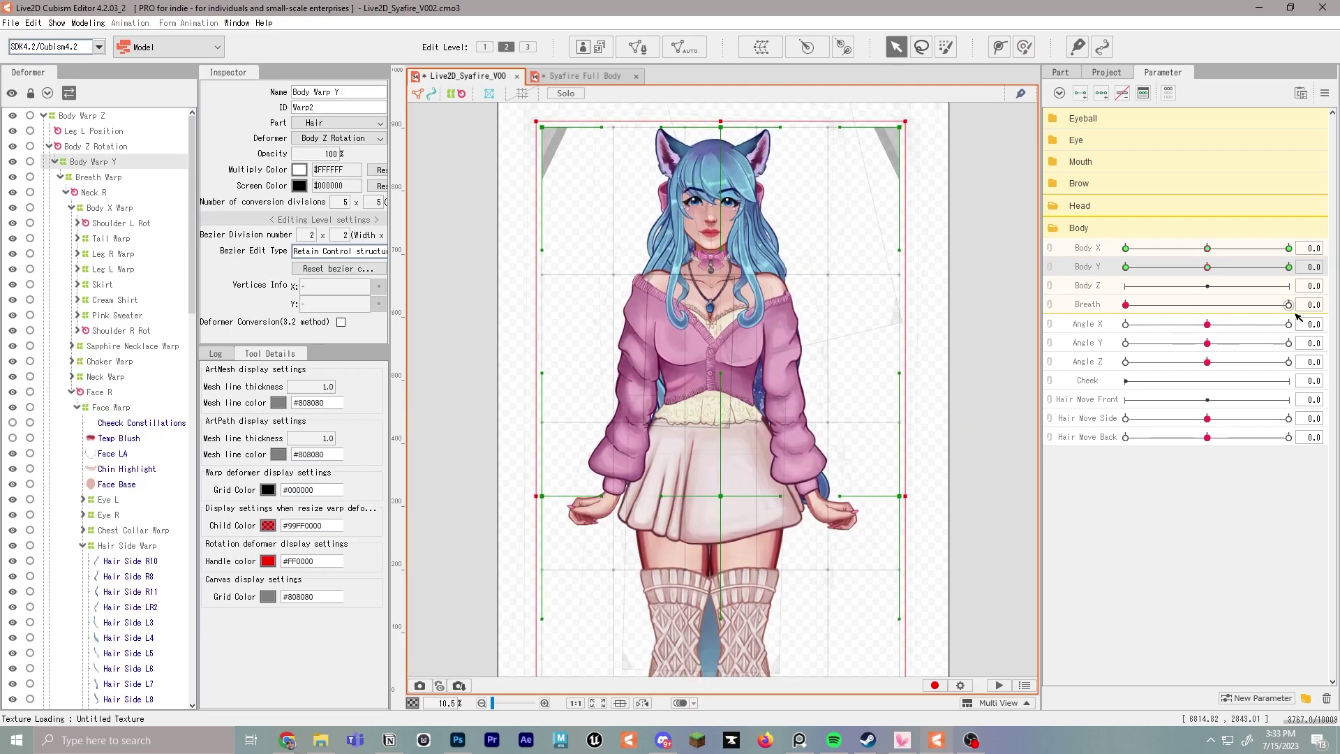
Step: At Body Y 10.0, raise the top corners of Body Warp Y
click(1289, 268)
drag(542, 127, 536, 83)
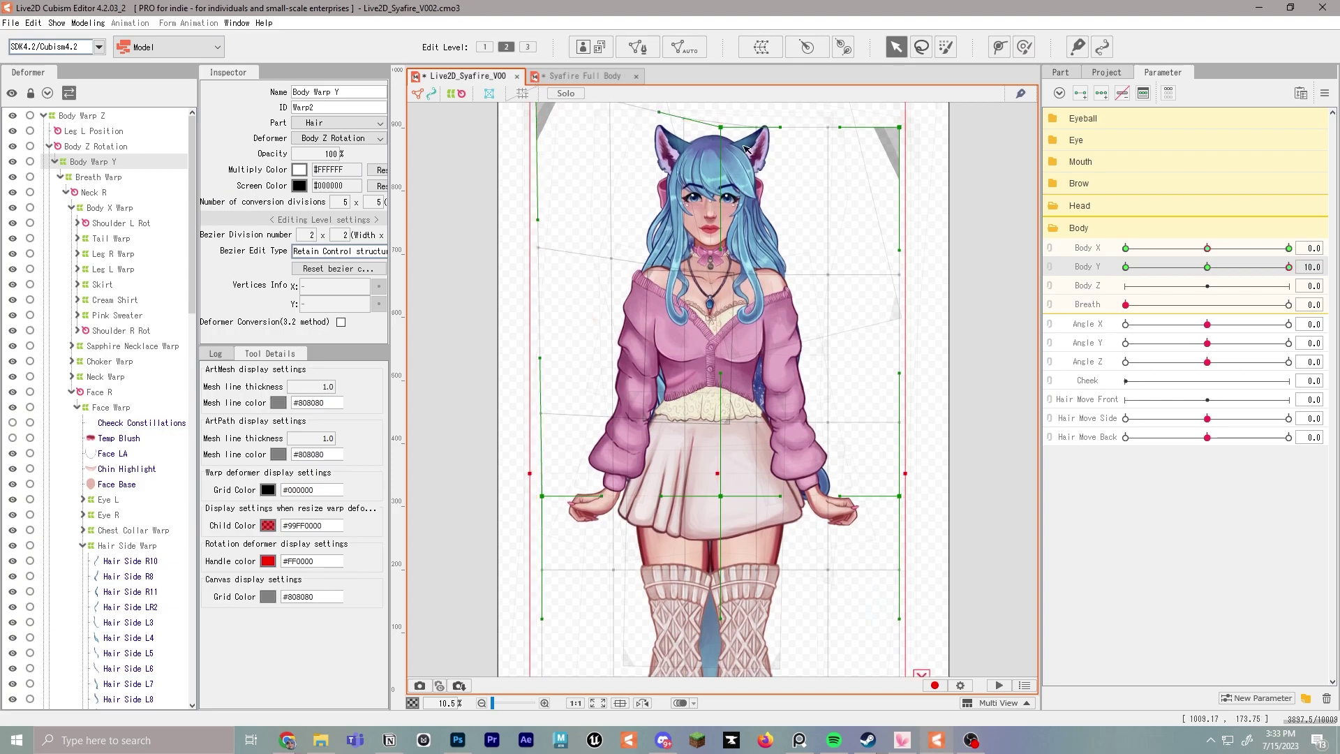
drag(828, 421, 816, 286)
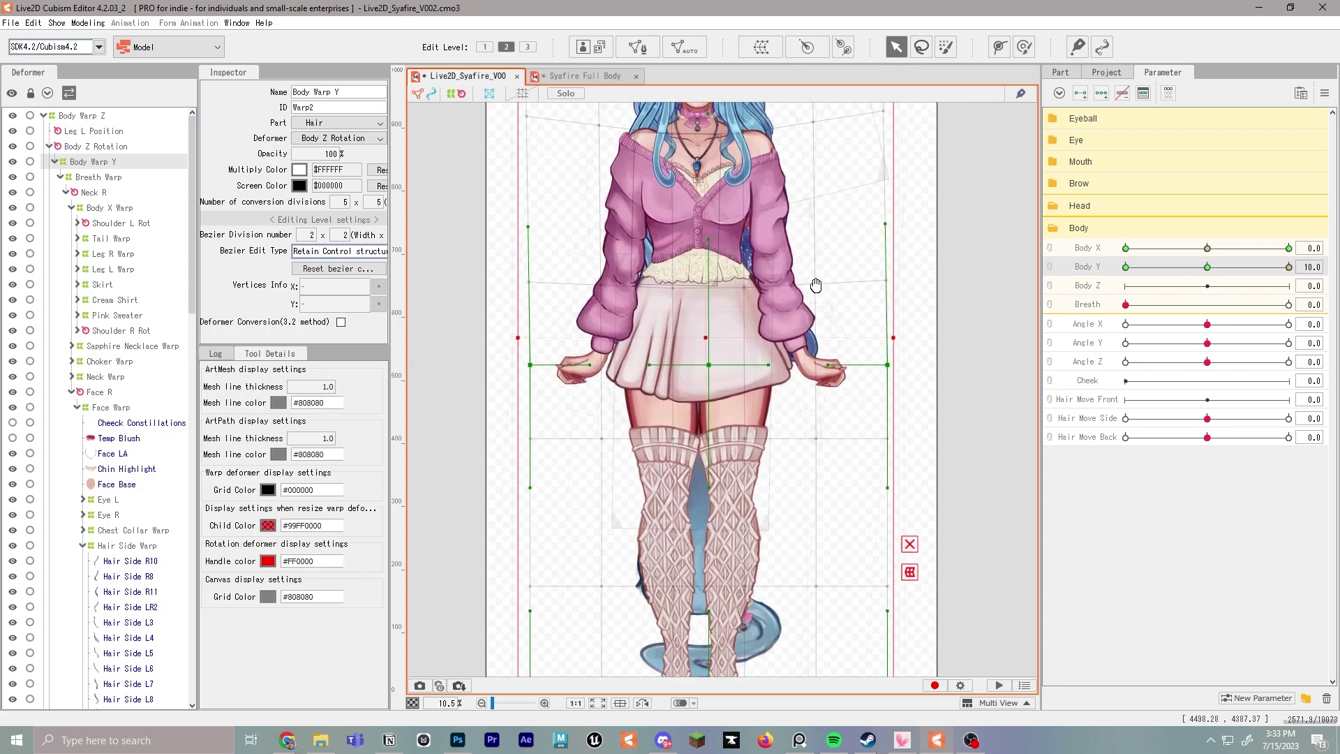
Step: At Body Y -10.0, pull Body Warp Y's bottom corners down and slightly inward below the feet
click(1126, 267)
drag(581, 509, 622, 293)
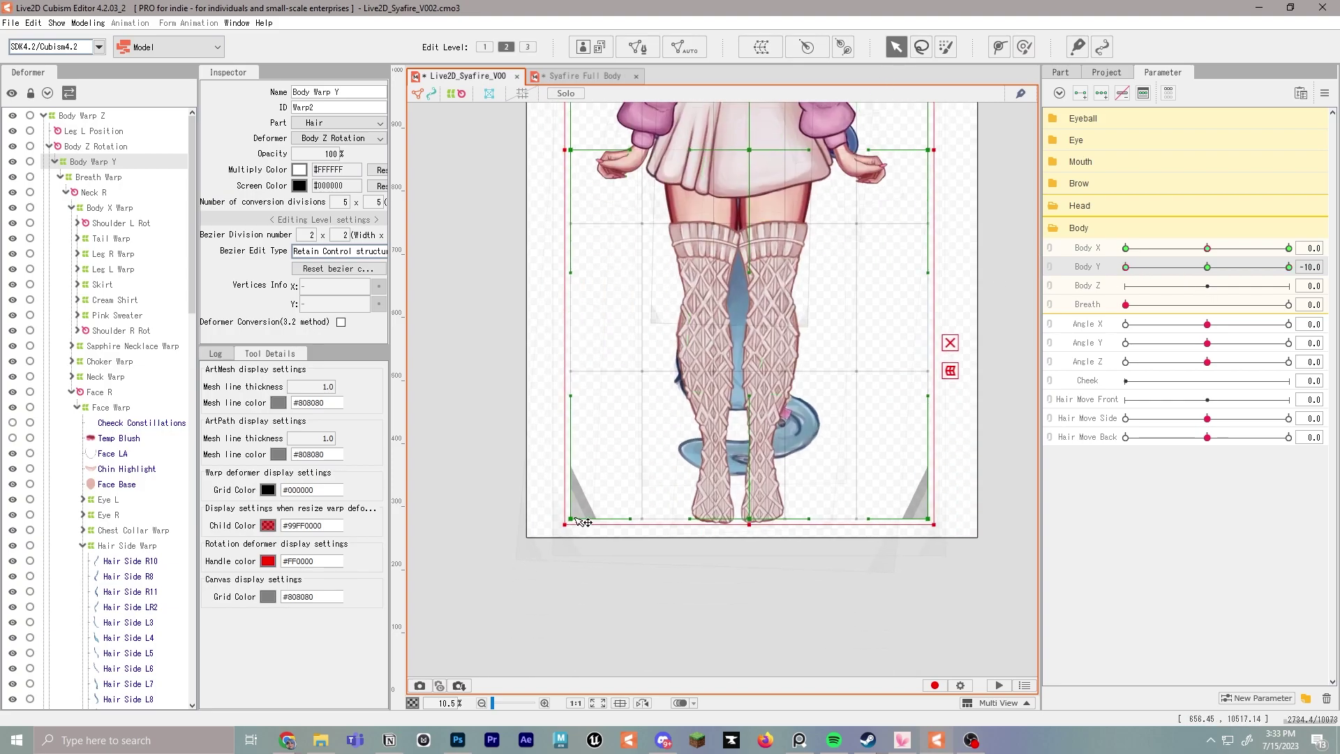
drag(575, 519, 584, 602)
drag(929, 519, 890, 609)
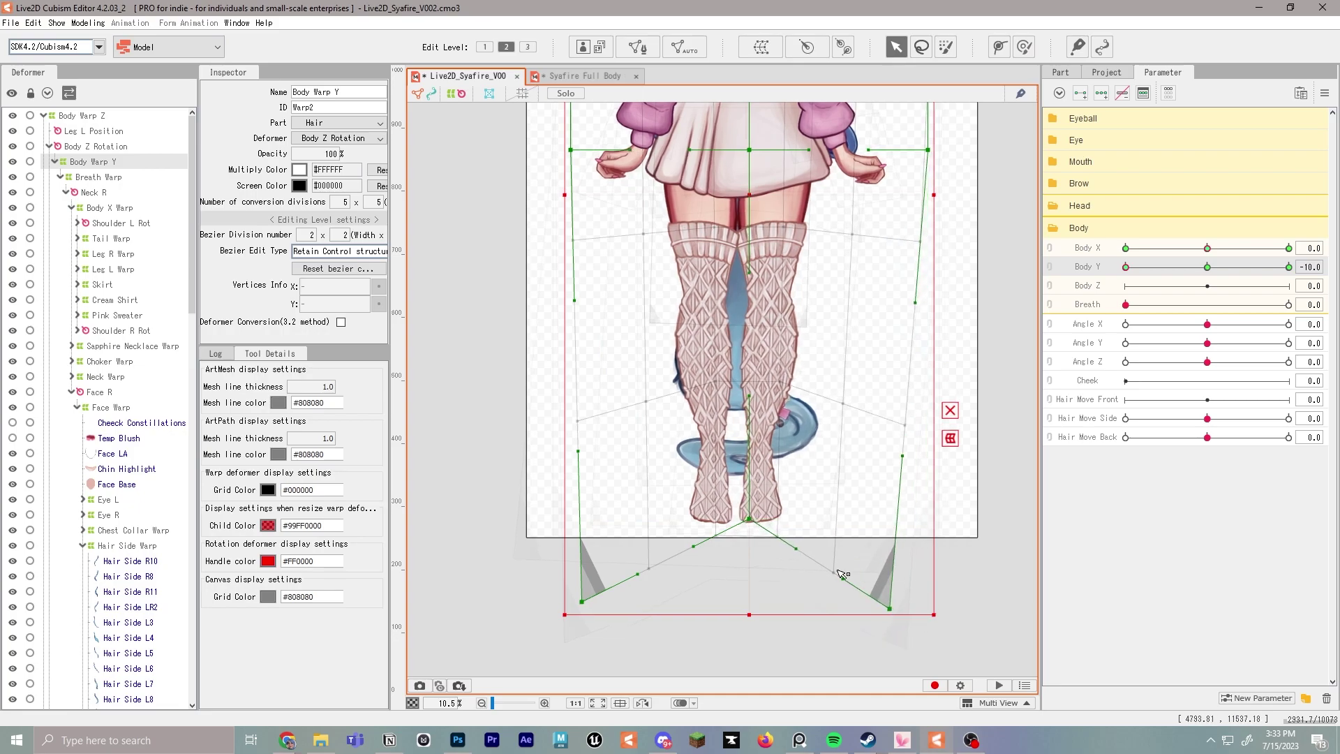
Step: Lower both top corners of Body Warp Y beside the head at Body Y -10.0
scroll(643, 221, up, 6)
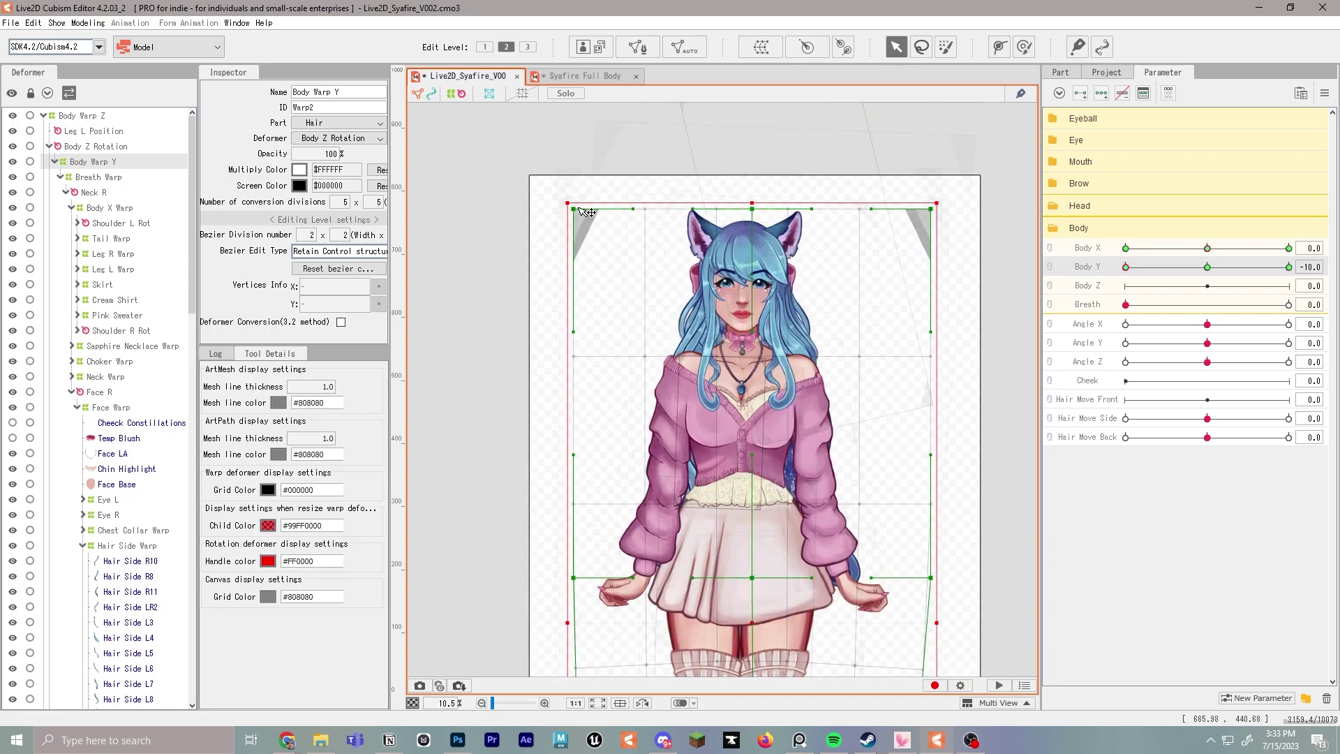
drag(580, 209, 574, 279)
drag(931, 210, 931, 283)
scroll(785, 288, down, 2)
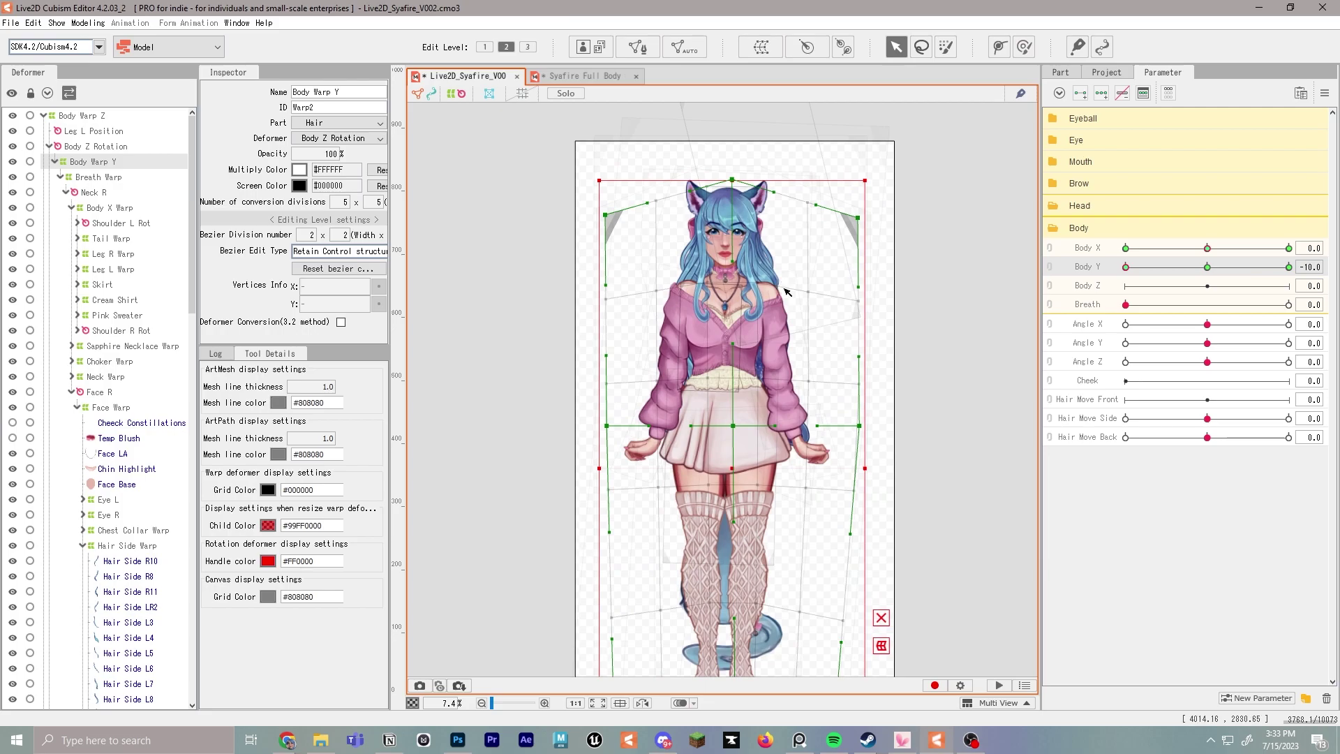
Step: Open the Physics/Scene Blending Settings to preview the new body movement
click(88, 22)
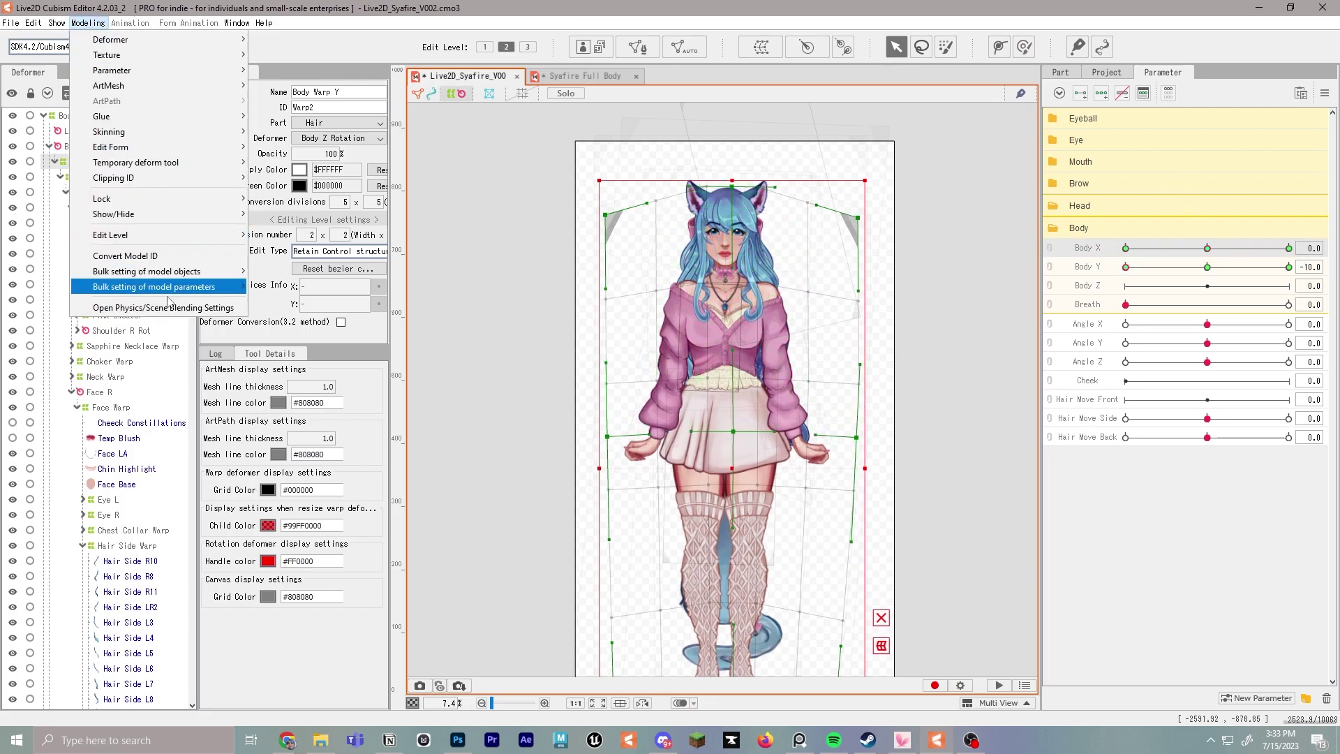
click(168, 307)
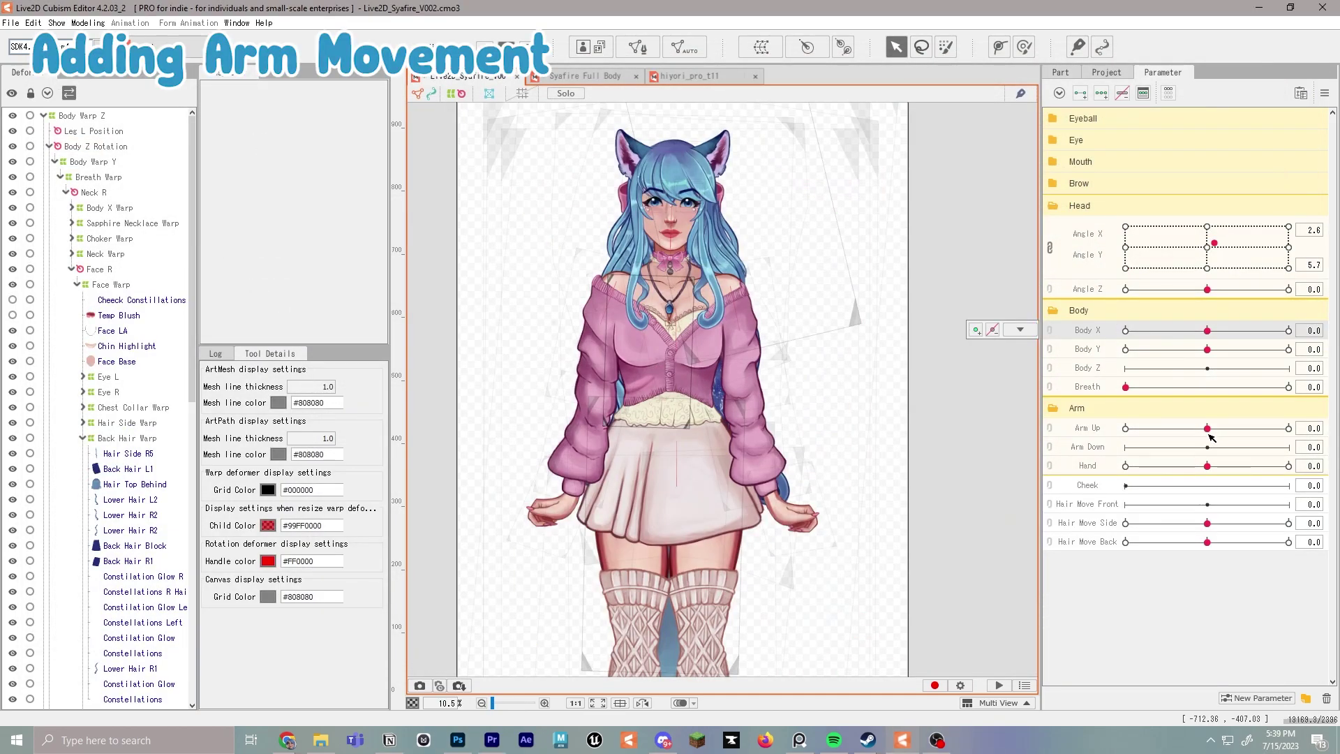
Step: Move the Arm Up parameter just above its centre and back to preview the arms rising
drag(1211, 434, 1225, 431)
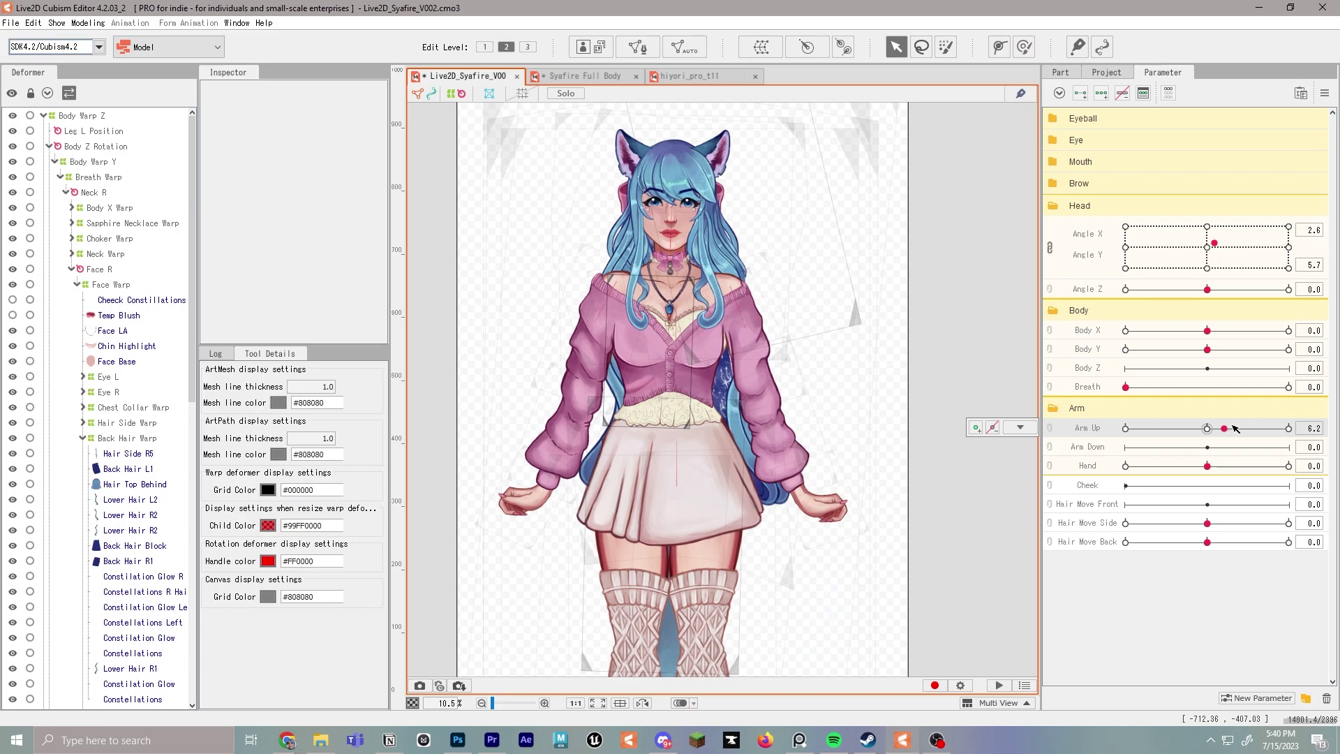
mouse_move(1211, 433)
mouse_down()
mouse_move(1223, 432)
mouse_move(1206, 433)
mouse_up()
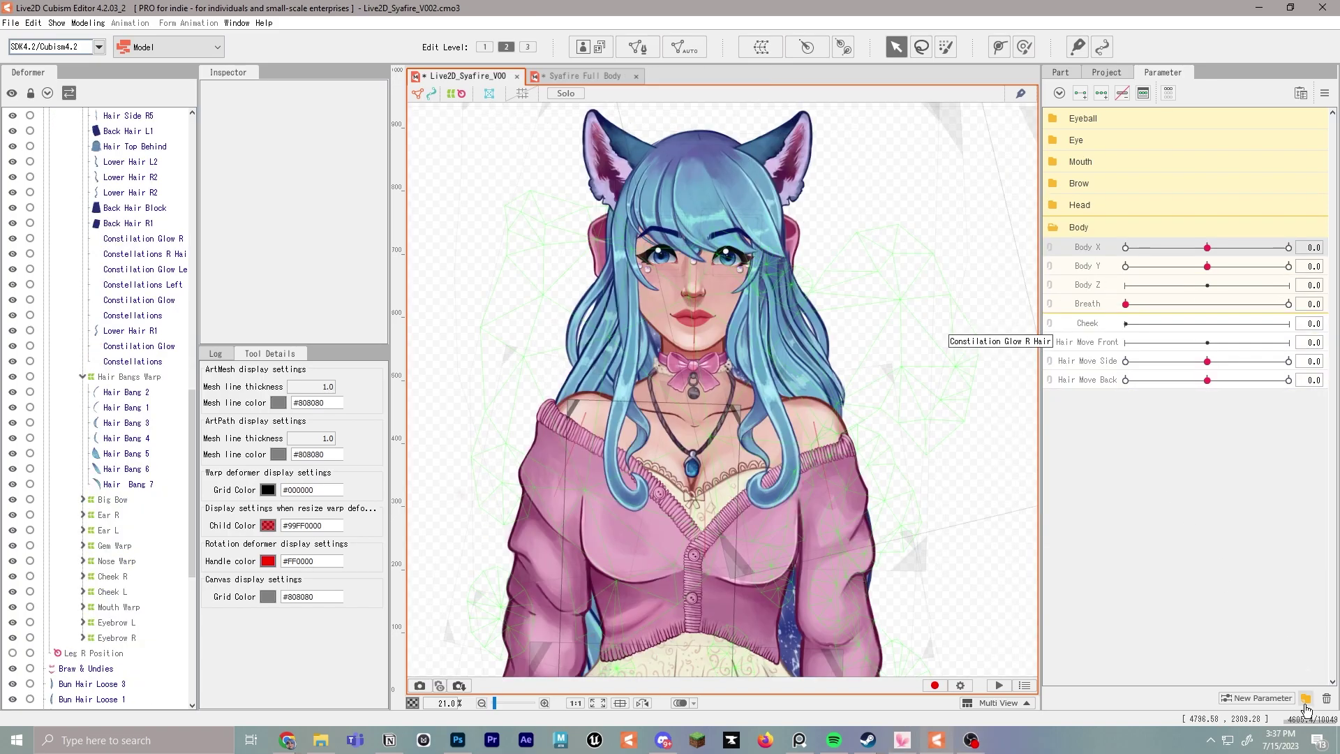
Step: Create a new parameter folder and name it Arm
click(1305, 701)
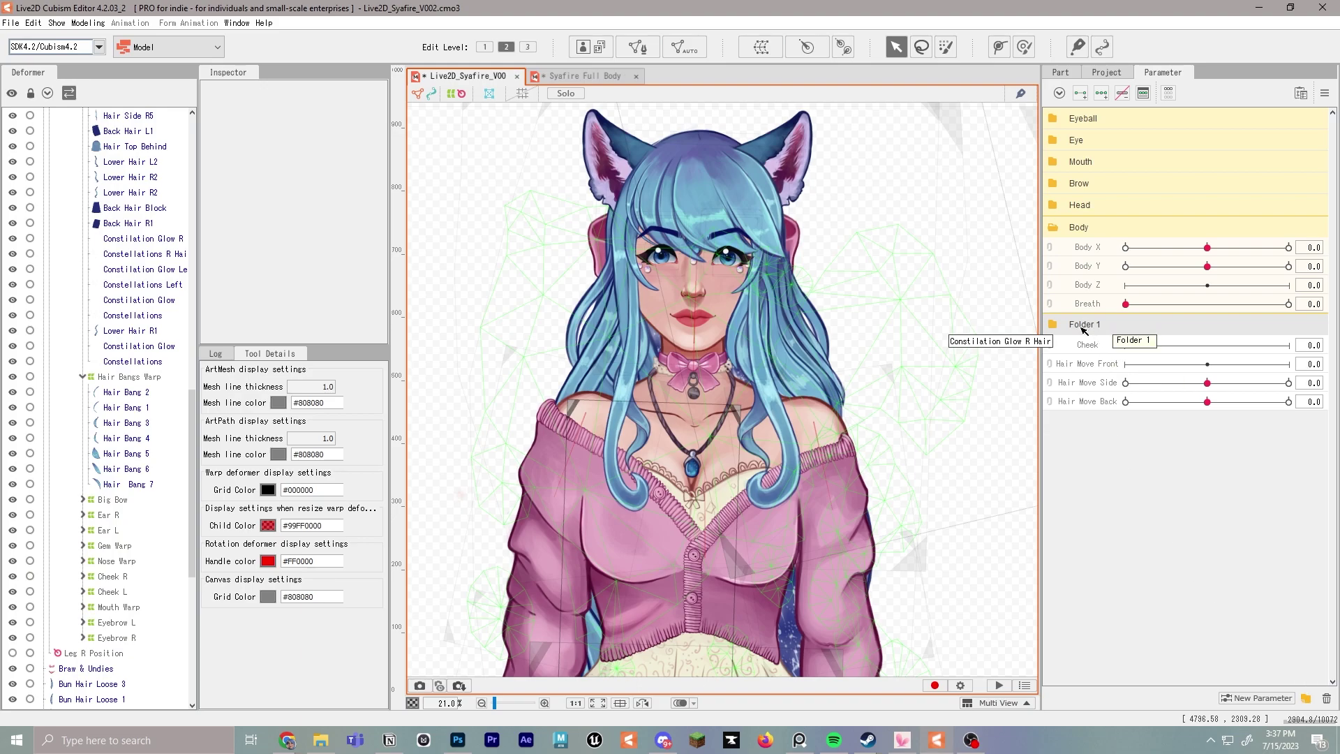
double_click(1094, 326)
text(Arm)
key(Return)
Step: Create the Arm Up parameter with range -30 to 30 and default 0, and add Arm Down and Hand in the Arm folder
click(1257, 698)
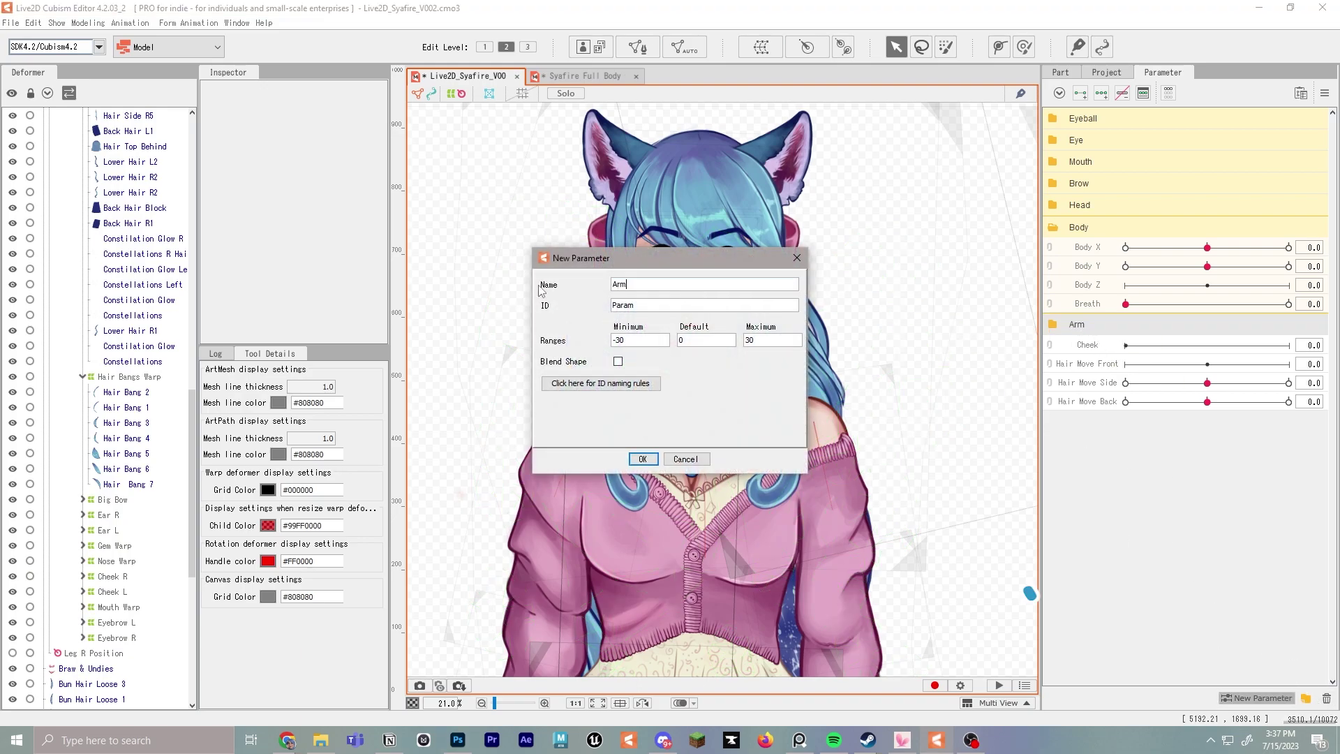
click(657, 307)
click(658, 308)
text(Ar)
click(655, 459)
click(1256, 698)
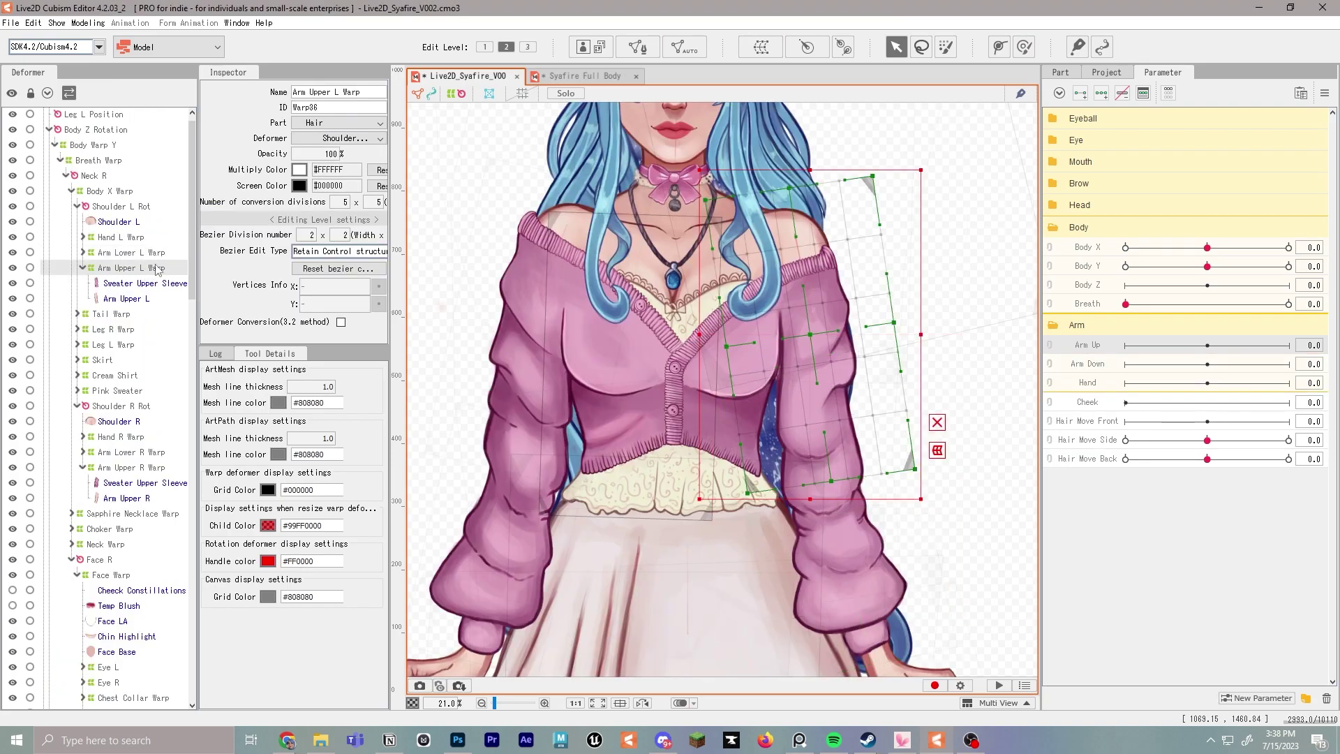
Step: Add three Arm Up keys to Shoulder L Rot and rotate the deformer outward to raise the arm
click(124, 208)
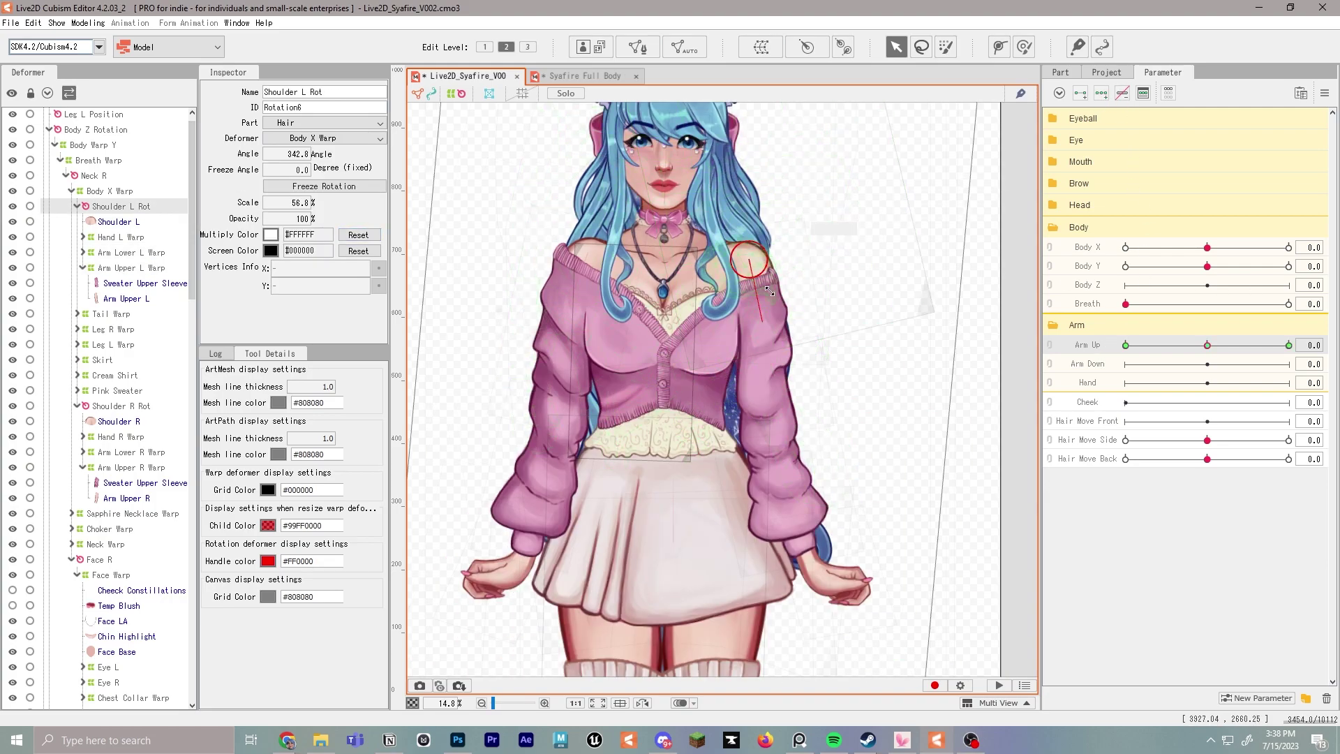
drag(768, 333, 804, 309)
scroll(755, 242, up, 3)
Step: Add three Arm Up keys to the Shoulder L mesh and reshape its vertices to fit under the raised sleeve
click(139, 224)
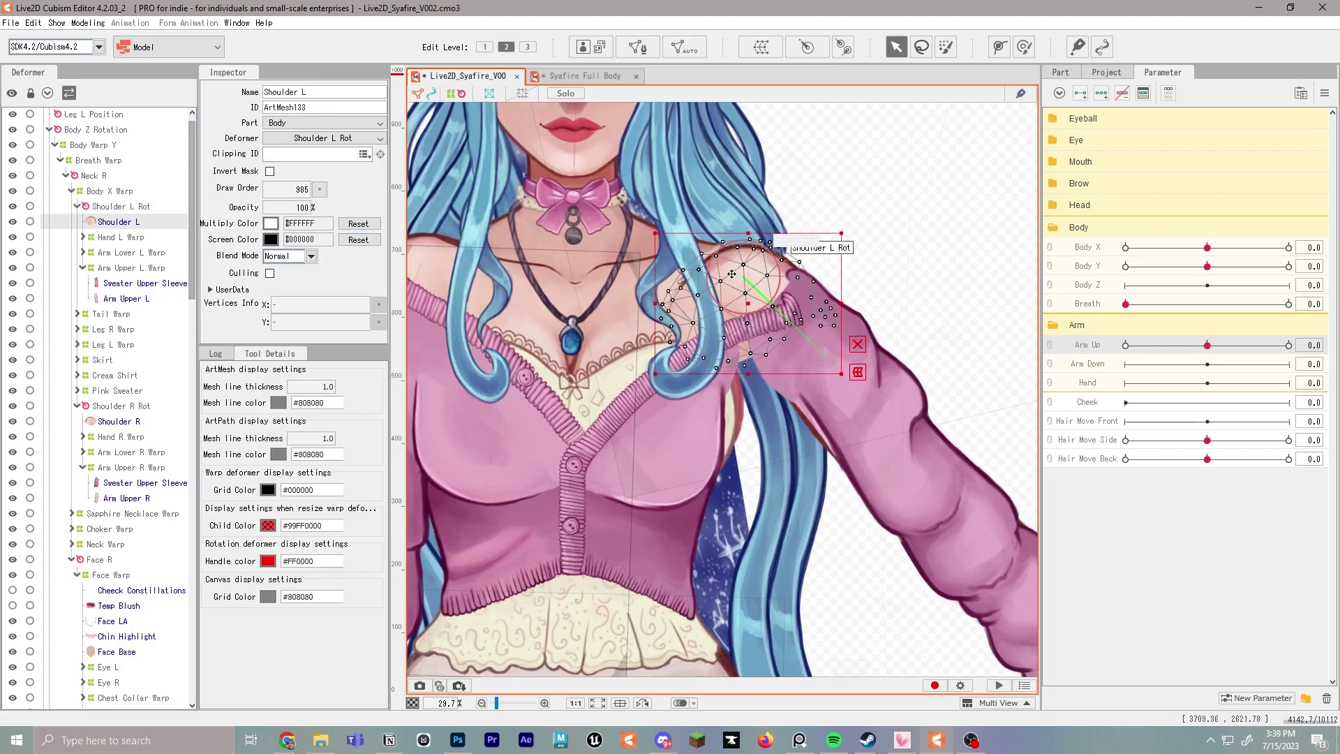
drag(702, 238, 702, 255)
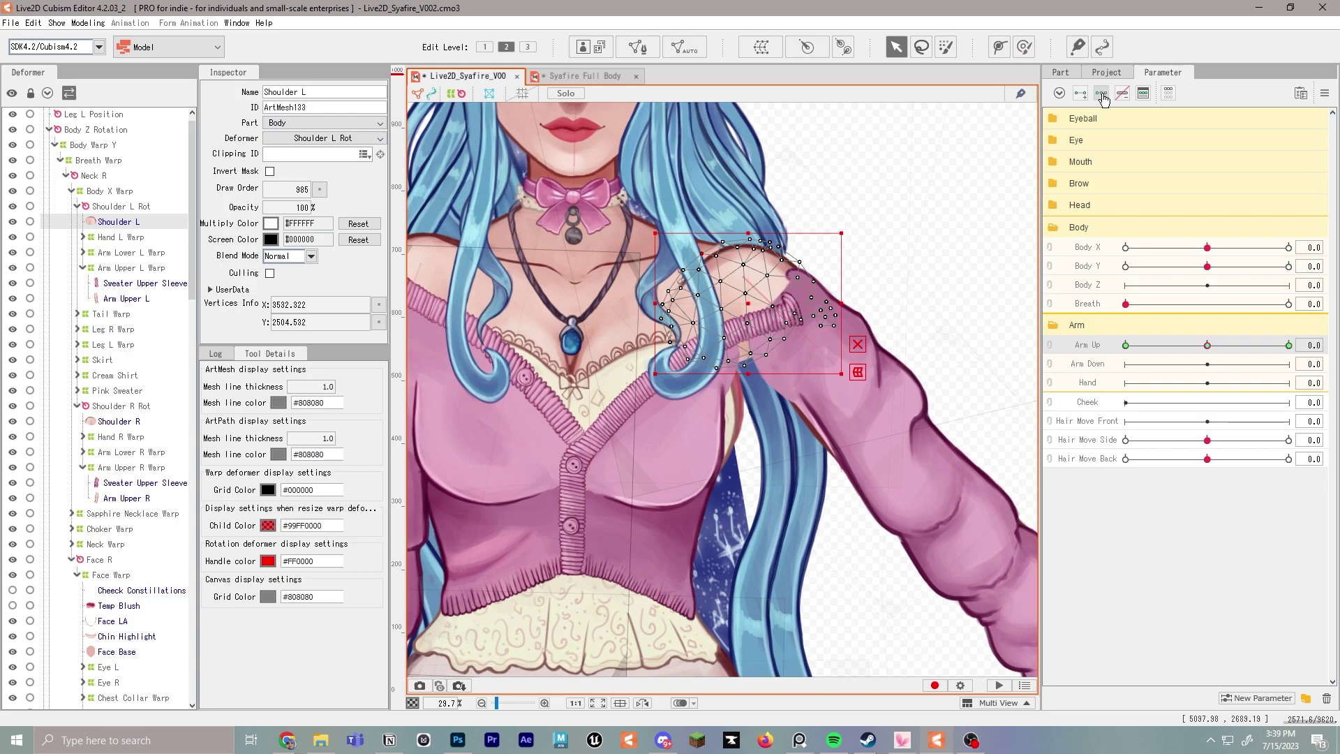
drag(712, 229, 712, 220)
drag(846, 224, 834, 230)
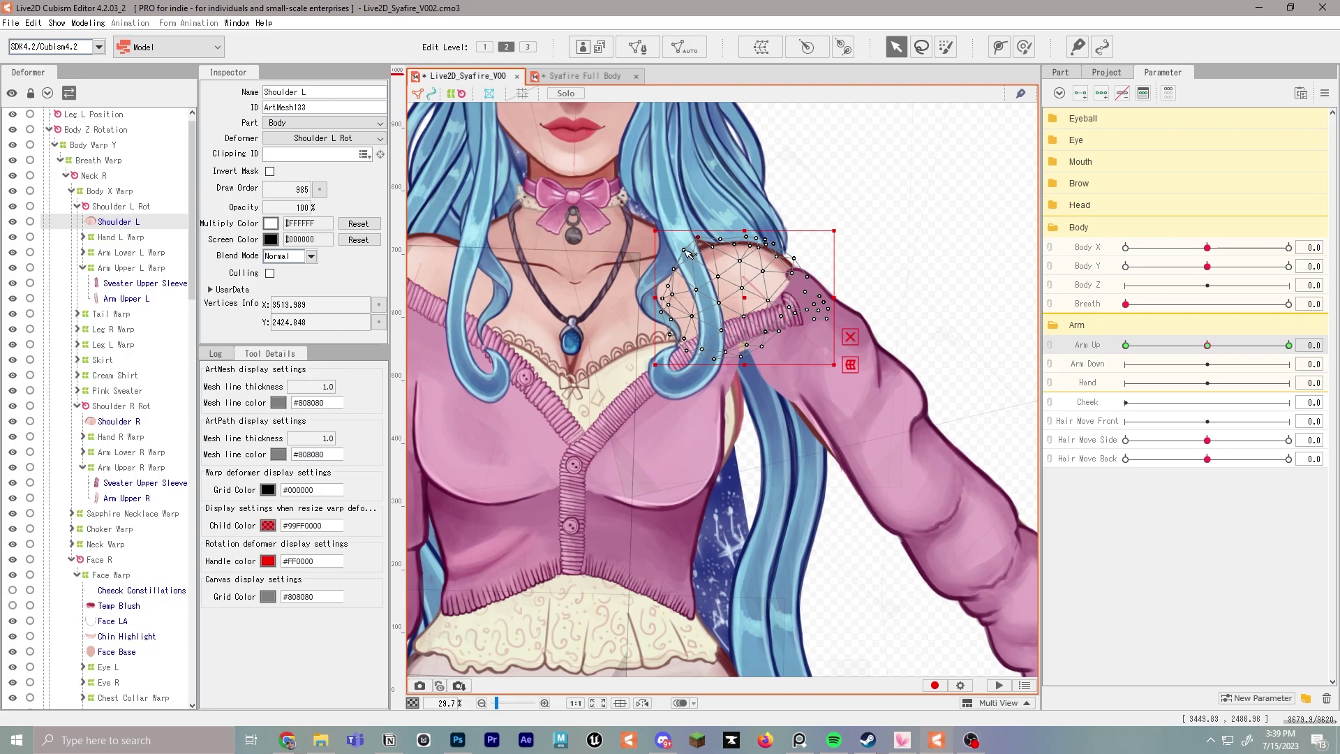
drag(1208, 345, 1126, 345)
Step: At Arm Up 30.0, create a warp deformer named Arm L Ribbing as parent of the Layer 11 ribbing mesh
click(1288, 346)
click(782, 337)
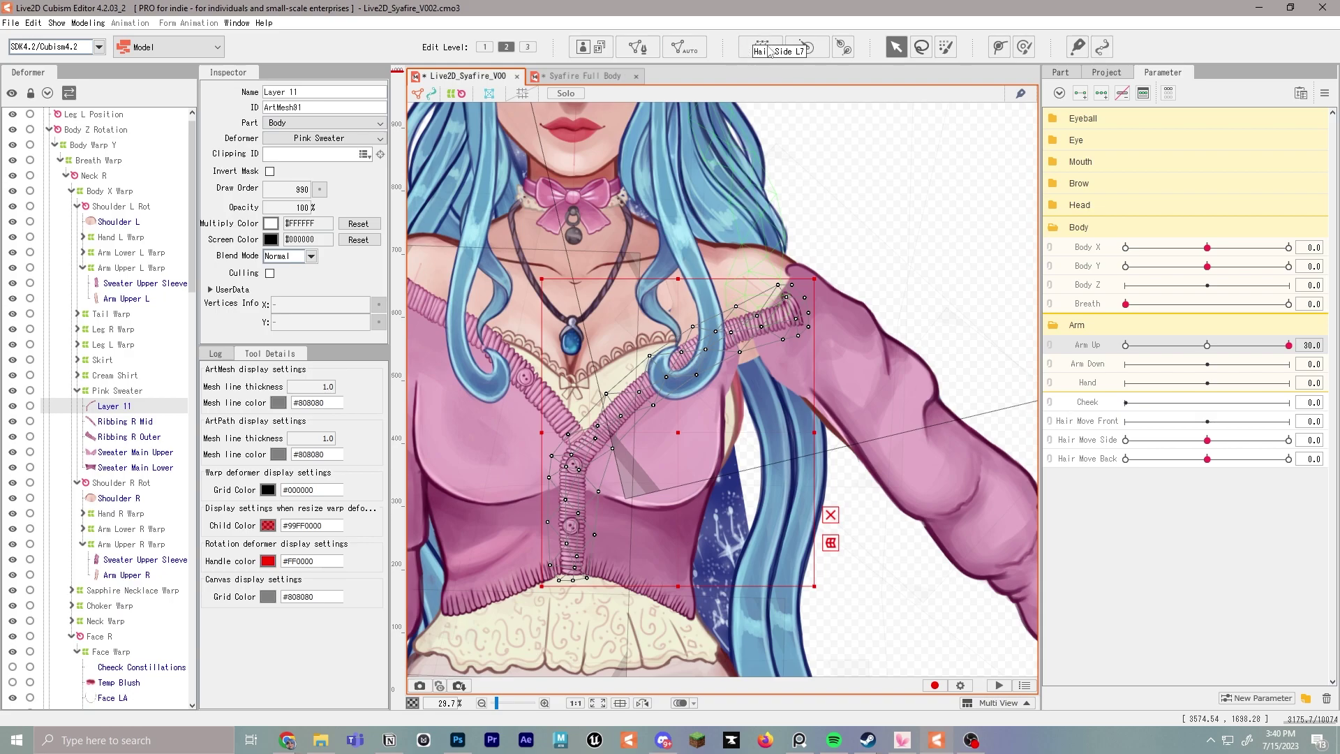
click(746, 44)
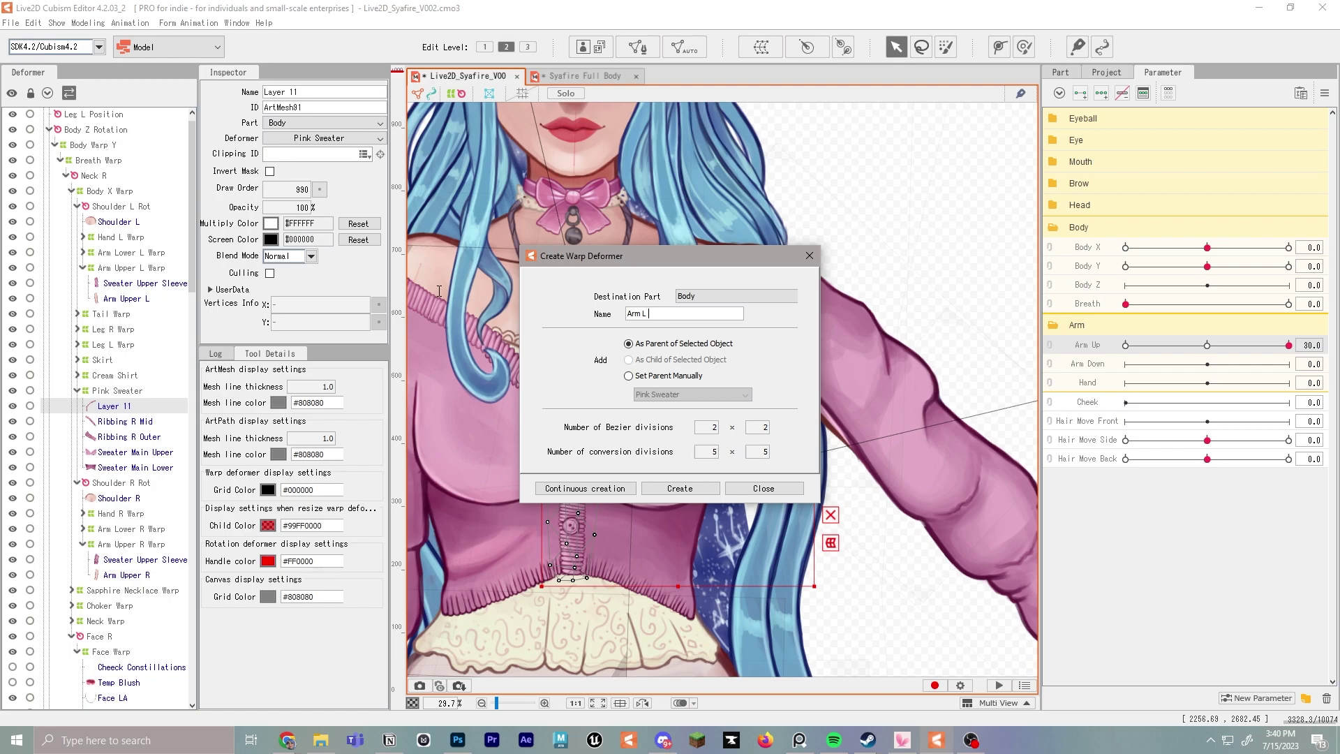
text(Arm L Ribbing)
key(Return)
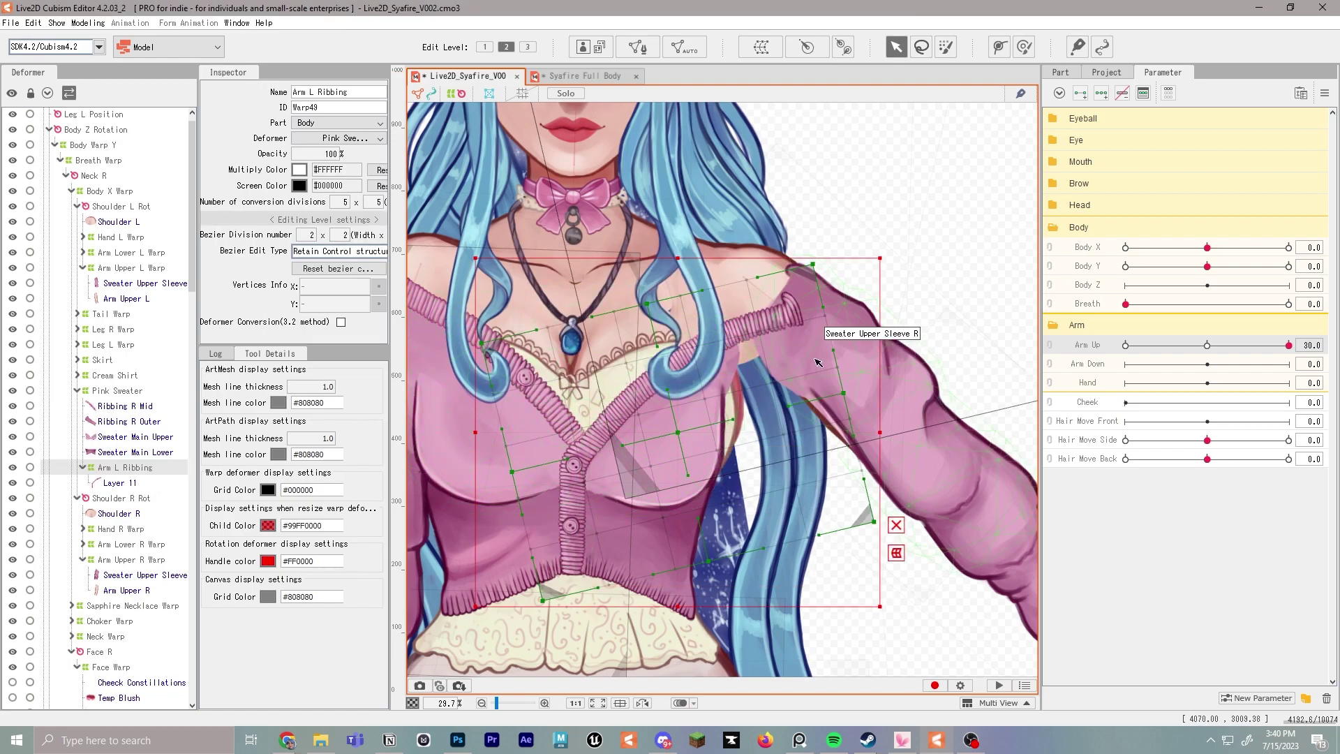
Step: Pull Arm L Ribbing's outer control points up and outward so the sweater ribbing follows the raised shoulder
drag(819, 270, 827, 219)
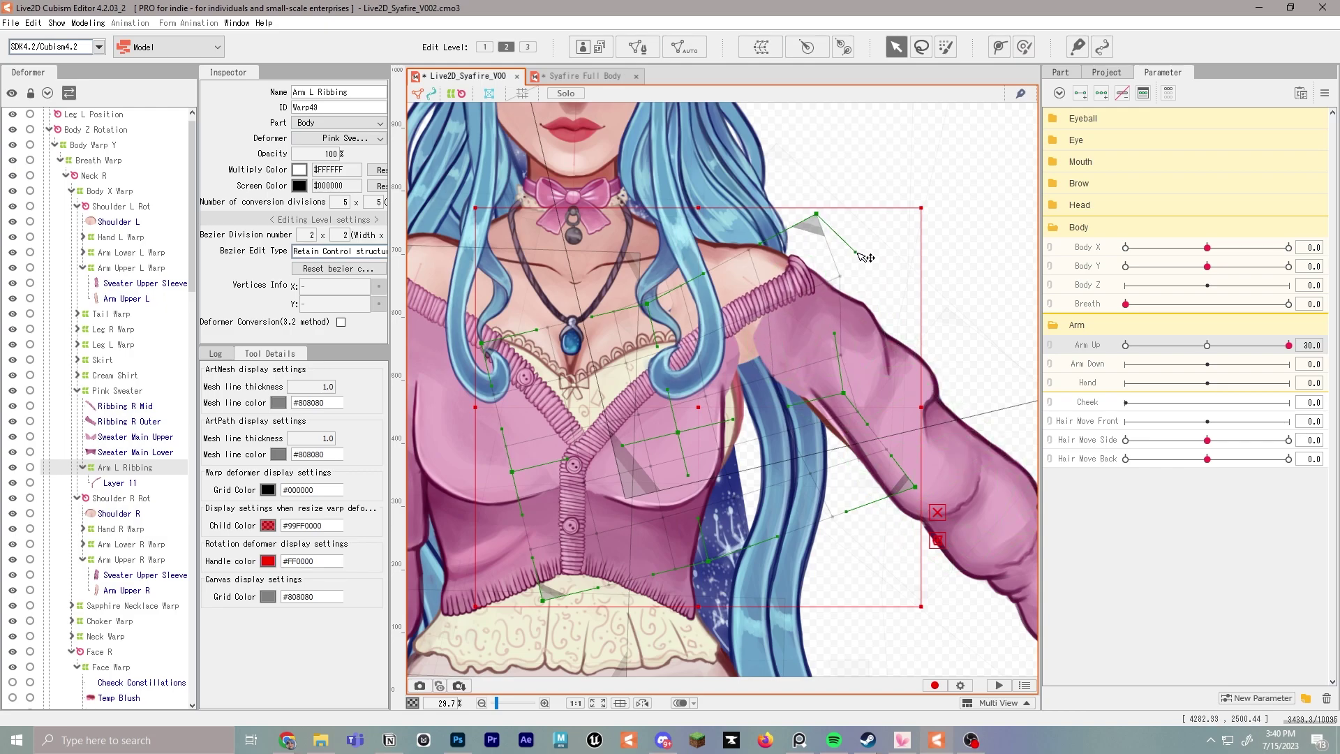
drag(850, 390, 895, 357)
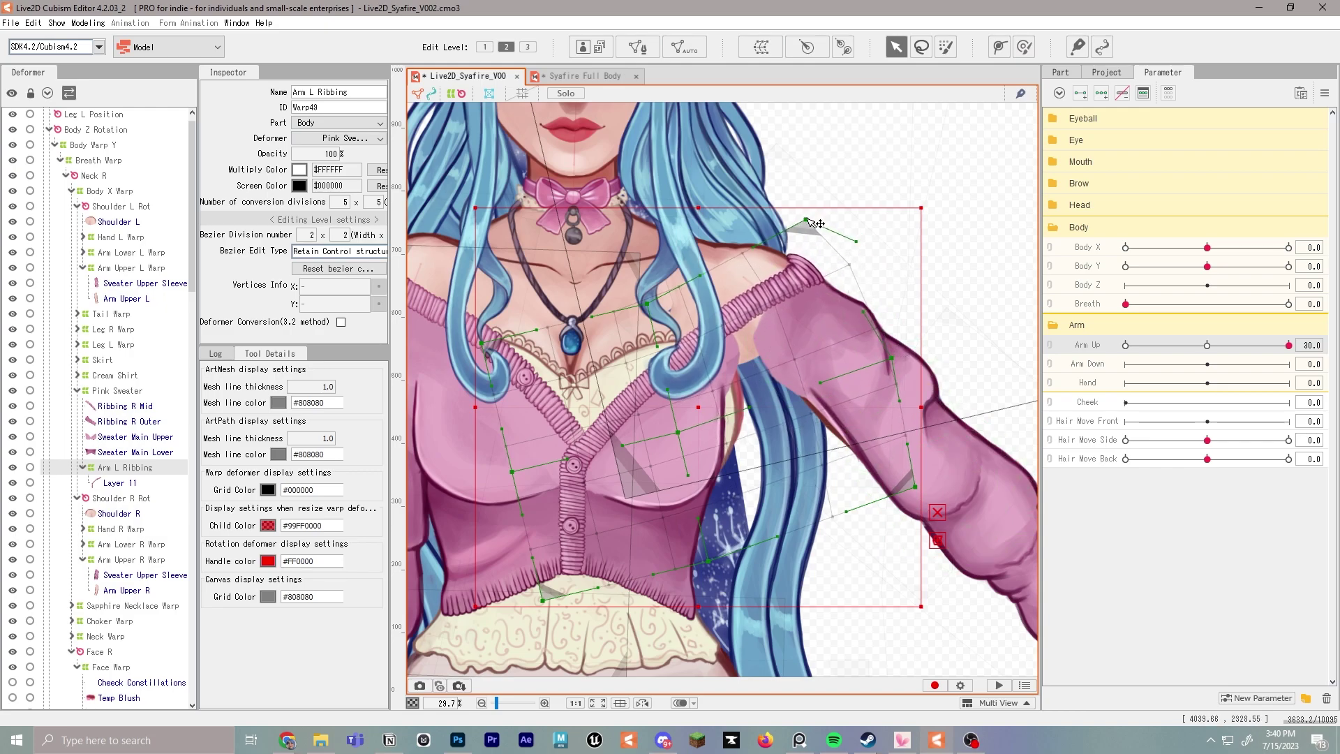
click(783, 359)
Step: Shift Arm Upper L Warp's inner control point toward the armpit at Arm Up 30.0 and check the arm motion near that end
click(133, 268)
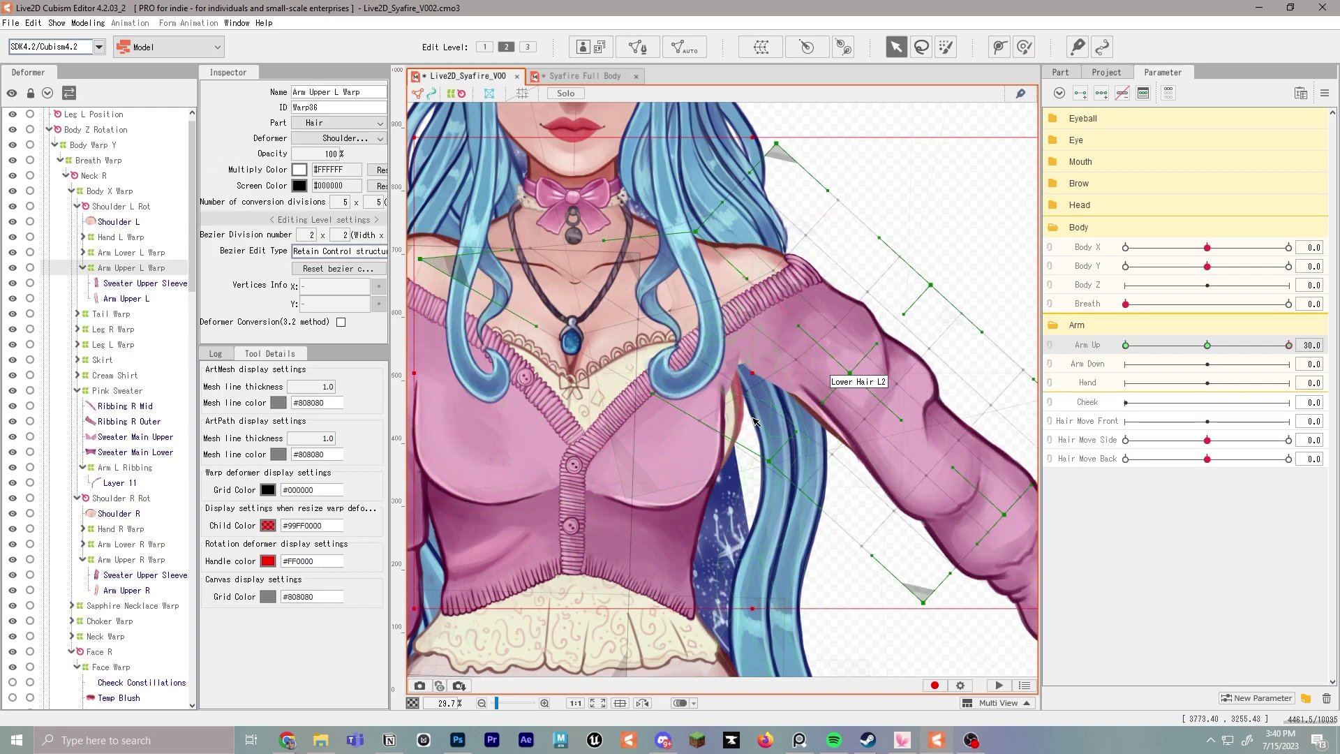
drag(769, 461, 736, 449)
scroll(853, 392, down, 5)
scroll(919, 389, up, 3)
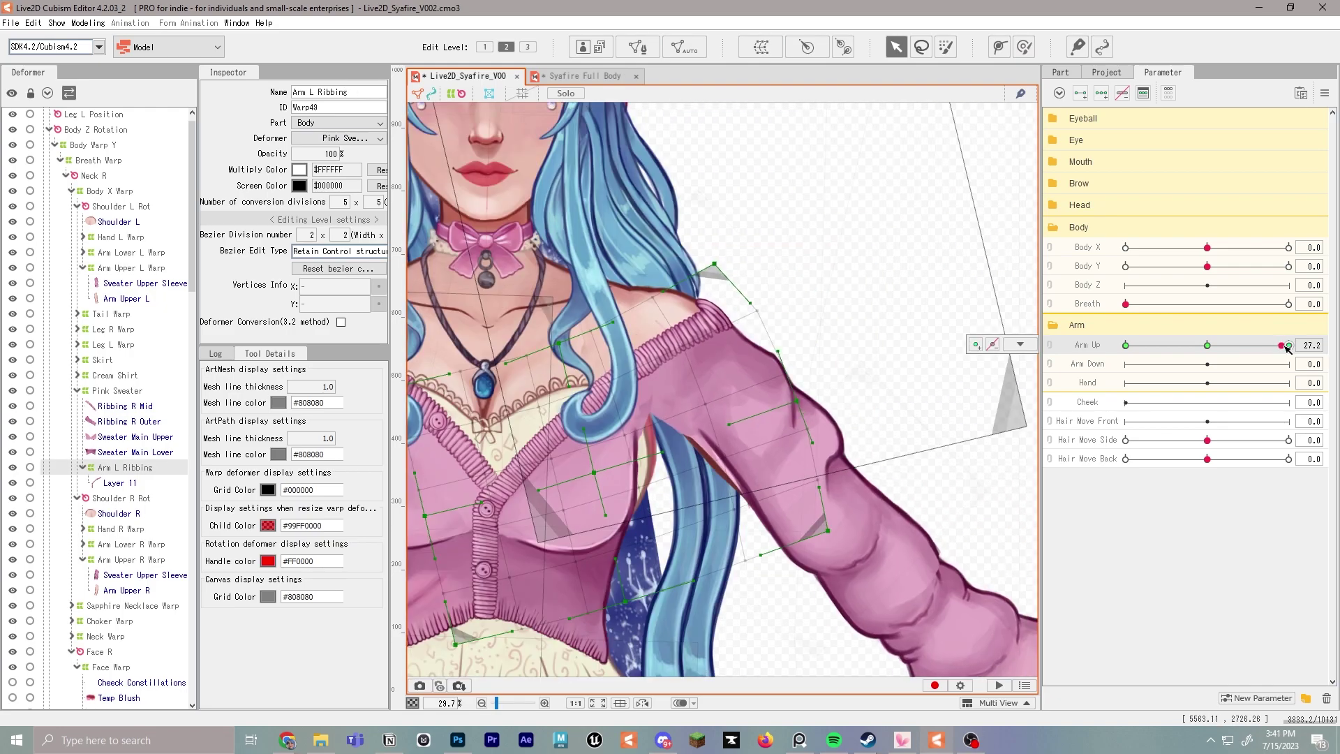
mouse_move(1284, 345)
mouse_down()
mouse_move(1218, 347)
mouse_move(1292, 349)
mouse_up()
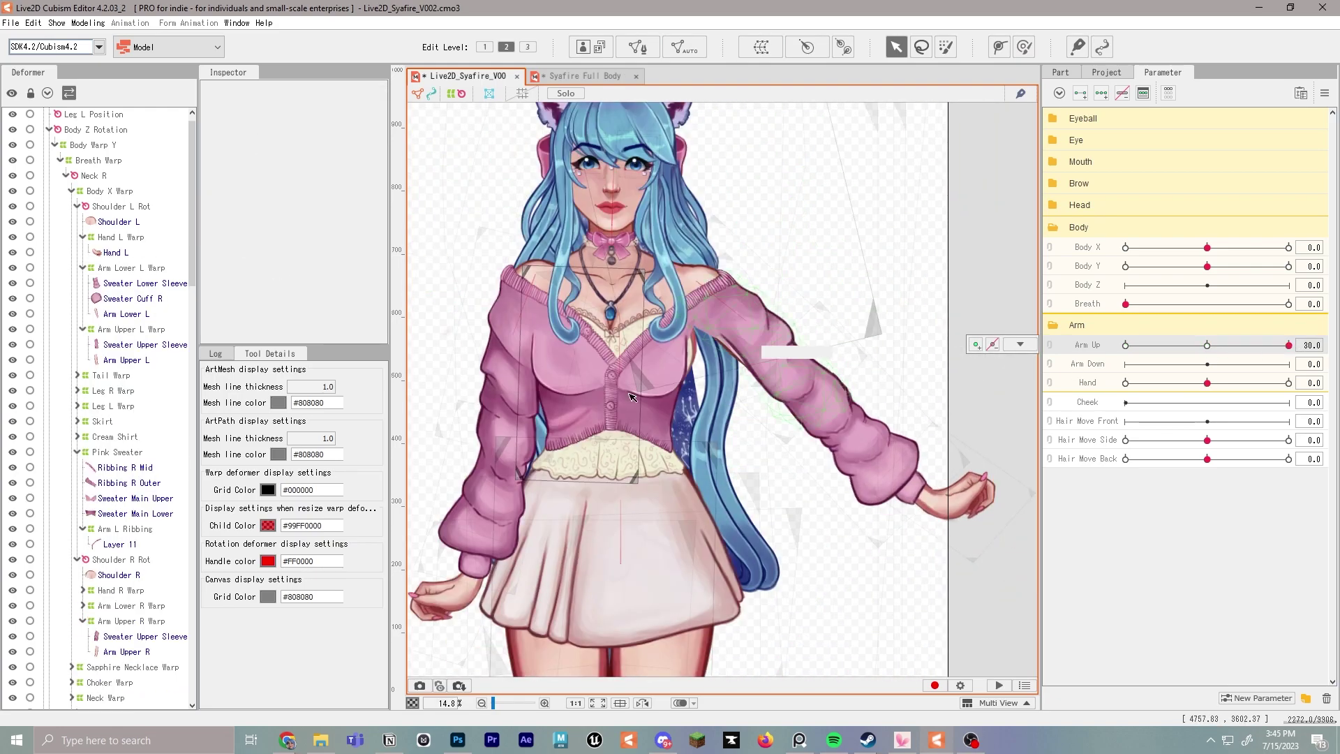
Step: Select the opposite arm's upper sleeve and Arm Upper R Warp, and sweep Arm Up from 0.0 to 30.0 to check both arms
click(517, 358)
click(136, 622)
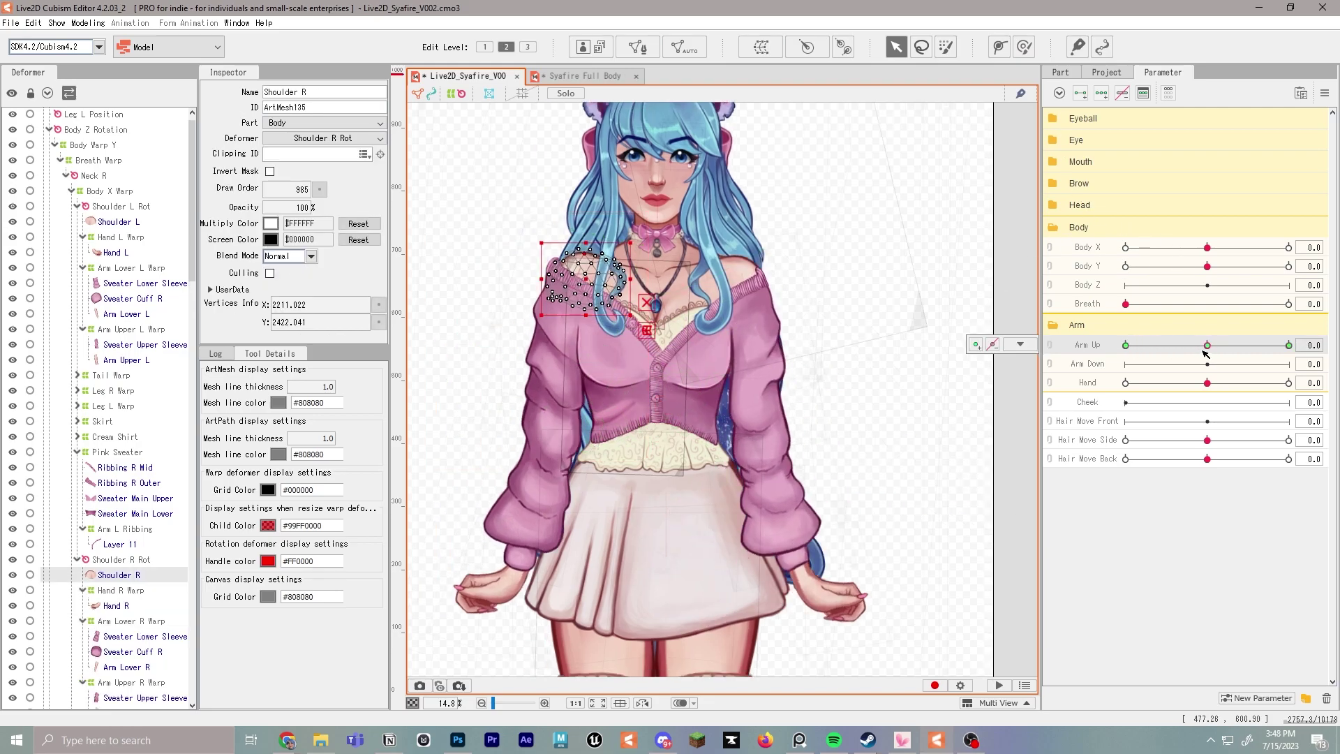
drag(1205, 347, 1242, 352)
scroll(799, 357, down, 2)
scroll(799, 358, up, 1)
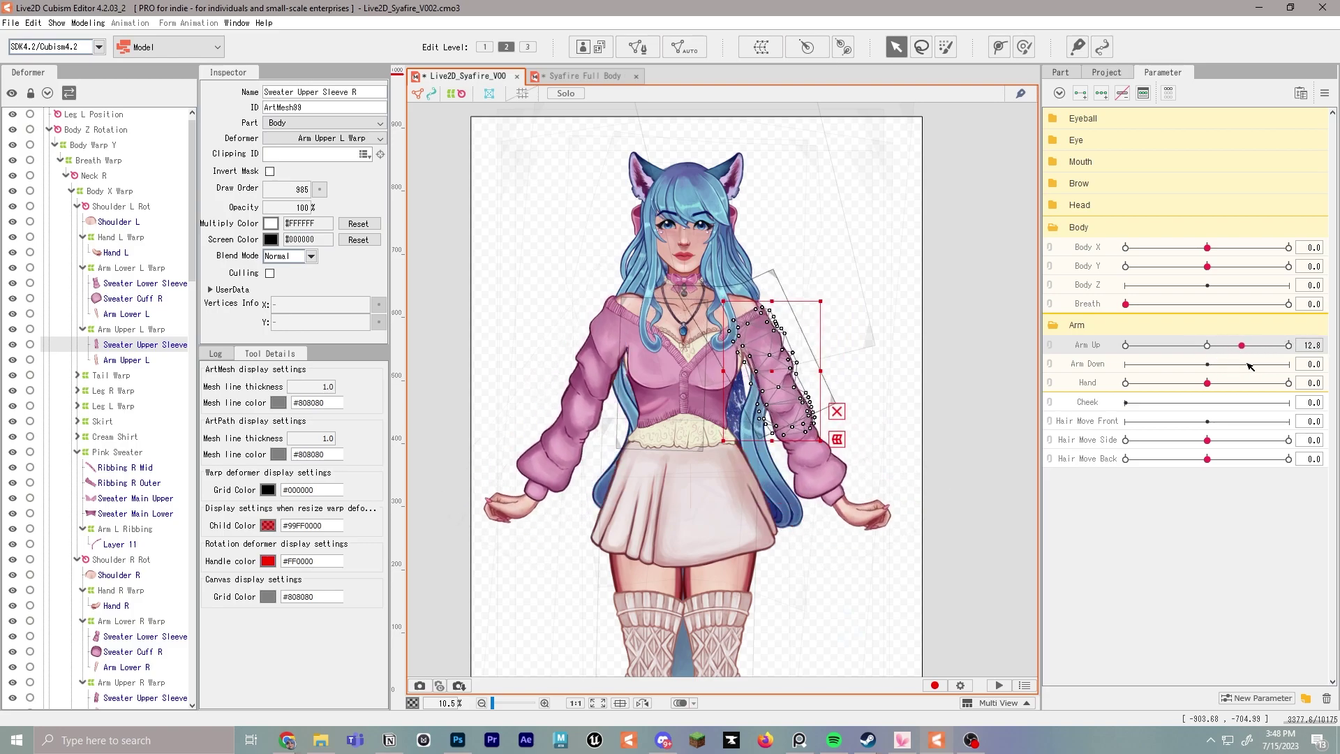
scroll(800, 367, up, 2)
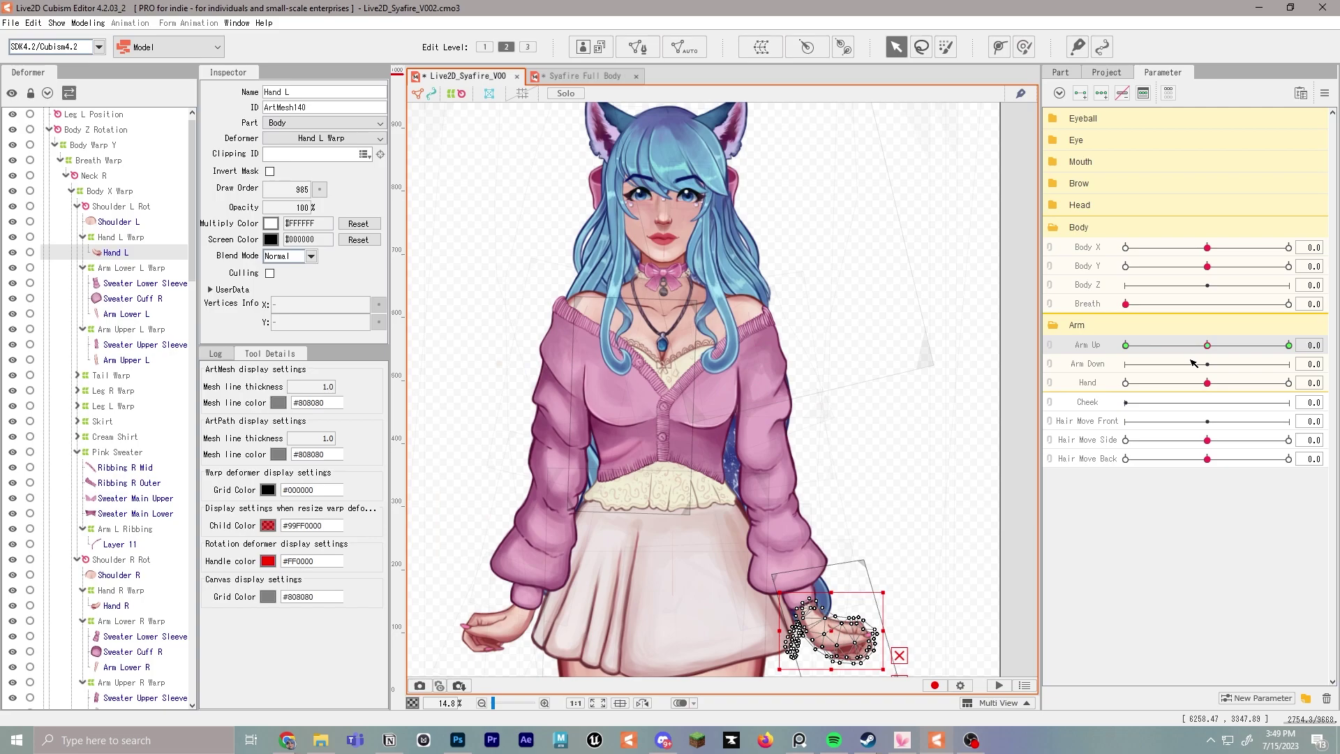
drag(1207, 347, 1315, 358)
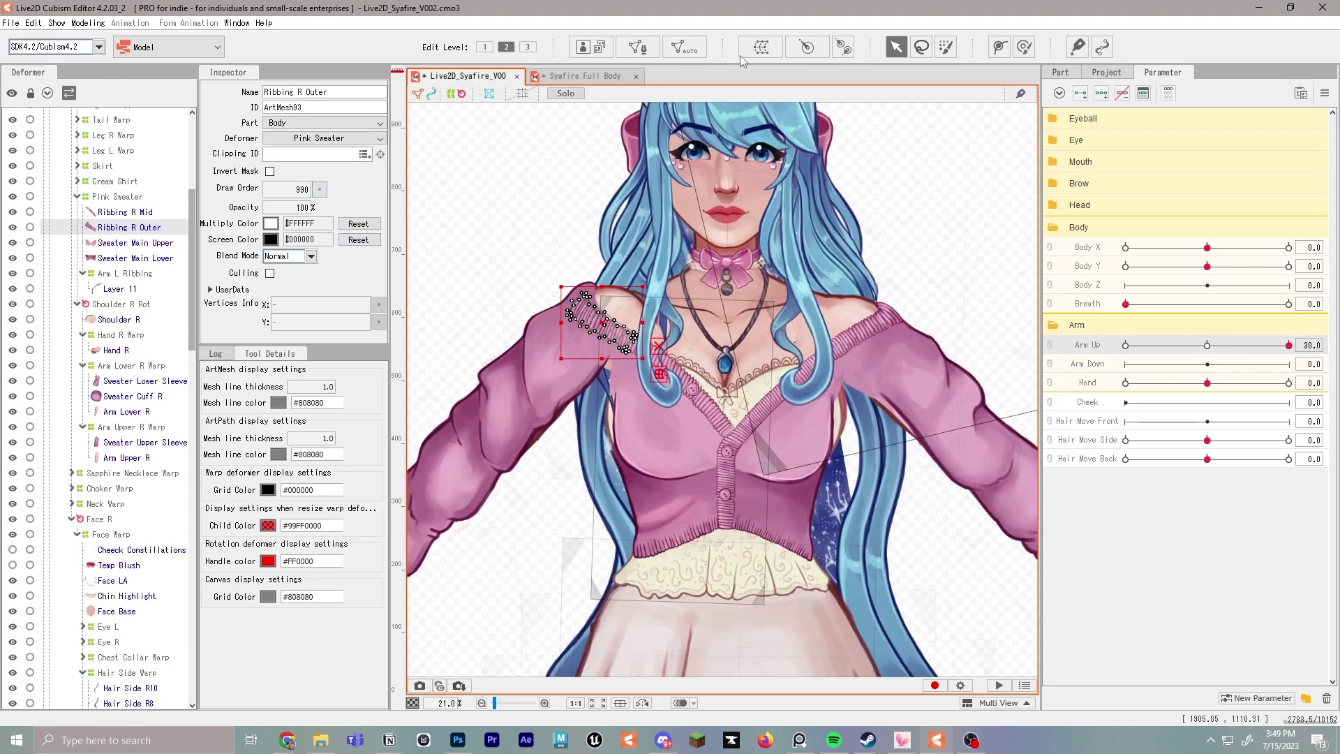
Step: Try to select the Shoulder R mesh beside the raised sweater ribbing at Arm Up 30.0
click(646, 319)
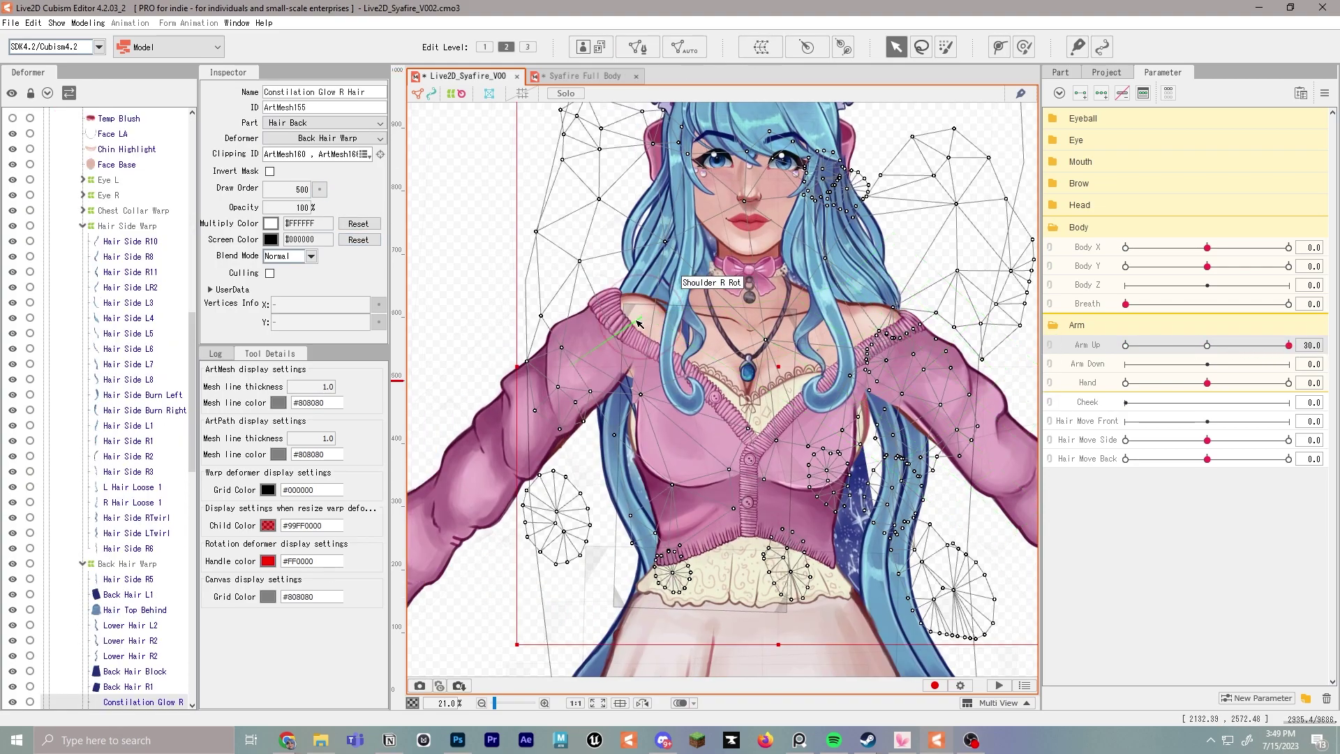
click(639, 323)
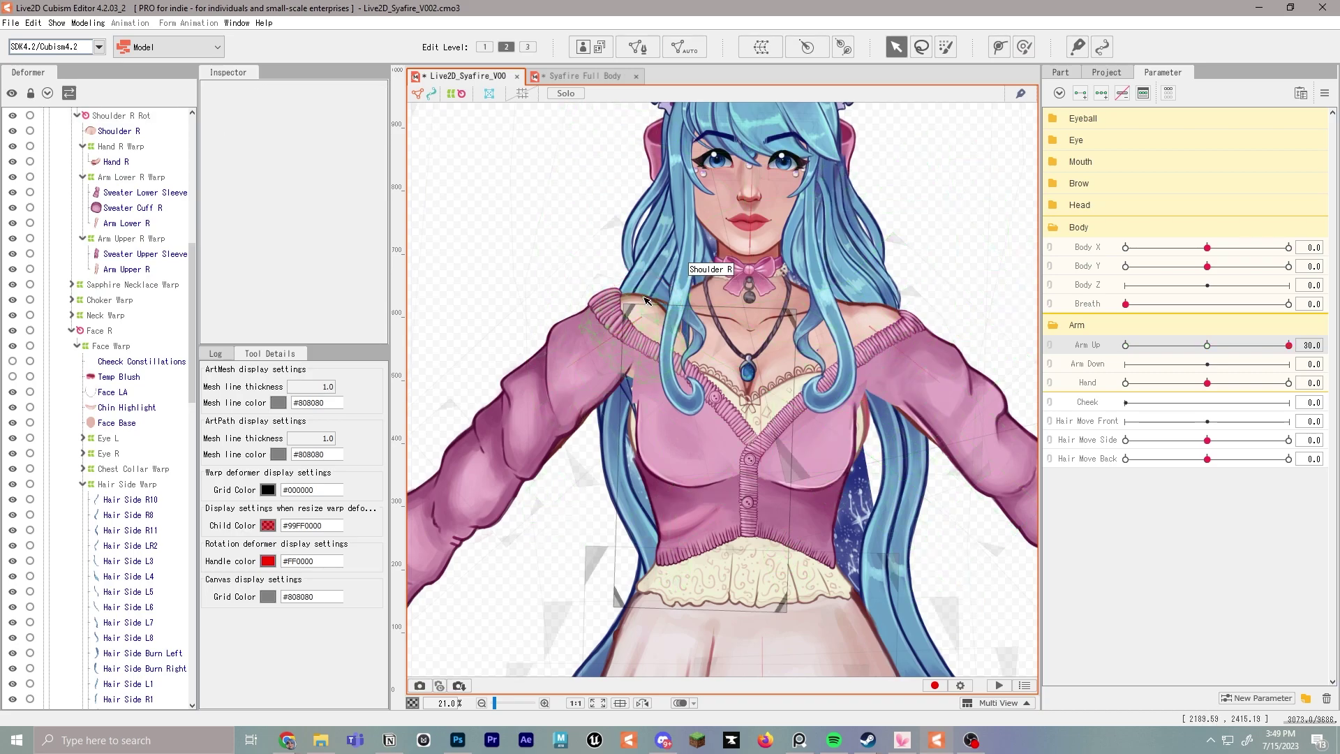
click(643, 305)
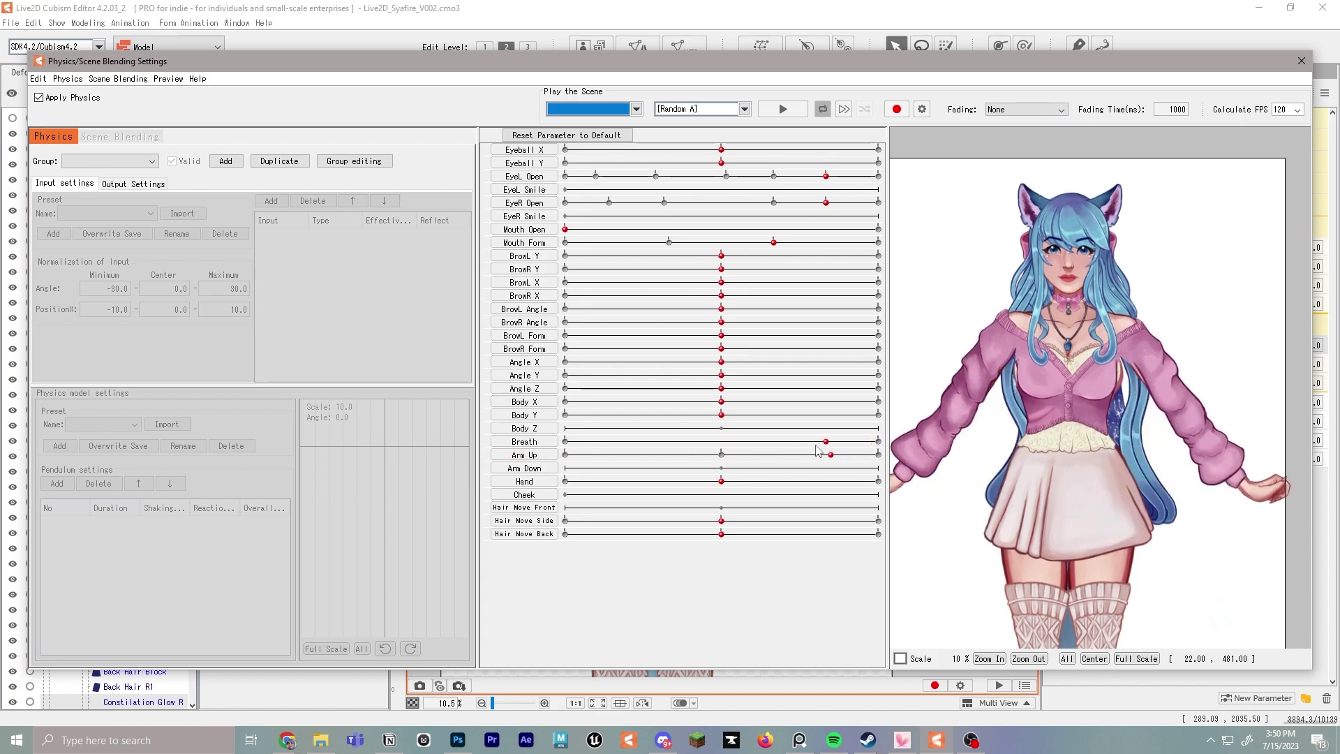
Step: Sweep Arm Up back and forth in the physics preview to check both arms' motion, and close the preview
drag(754, 455, 612, 429)
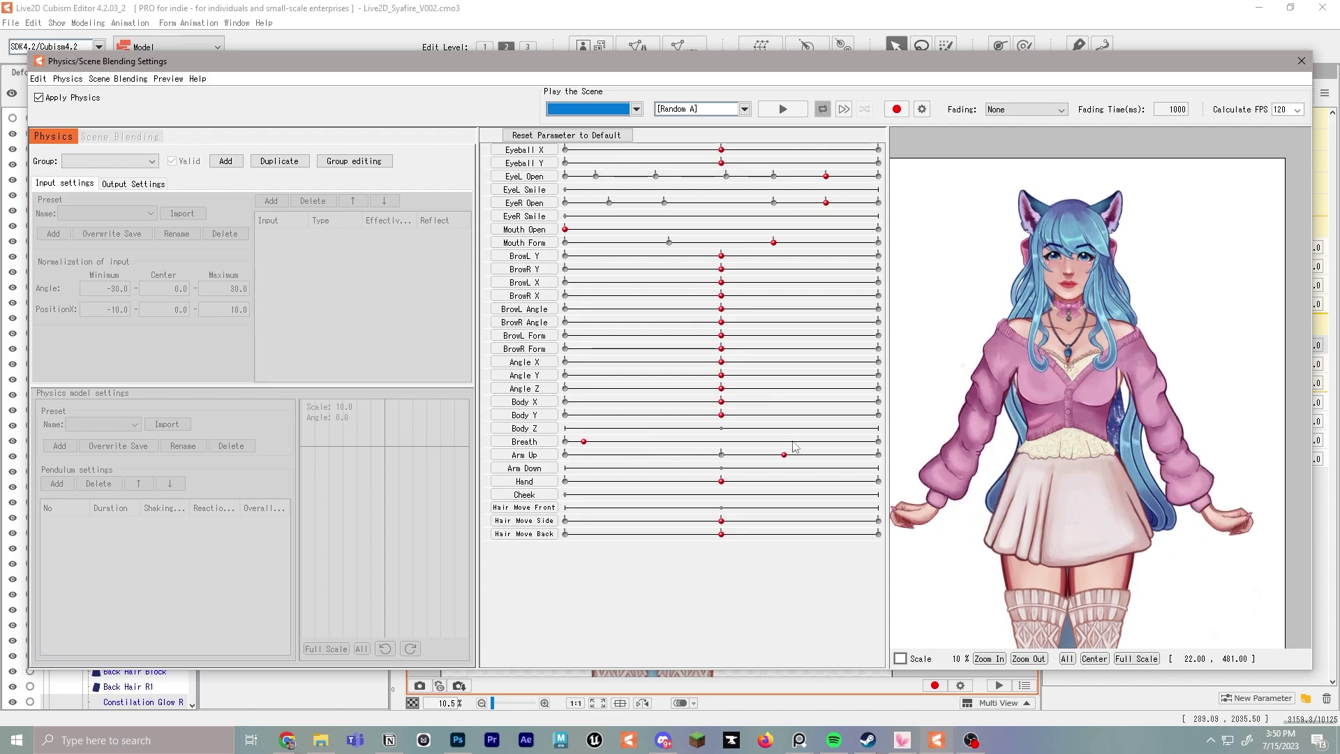
drag(794, 447, 763, 362)
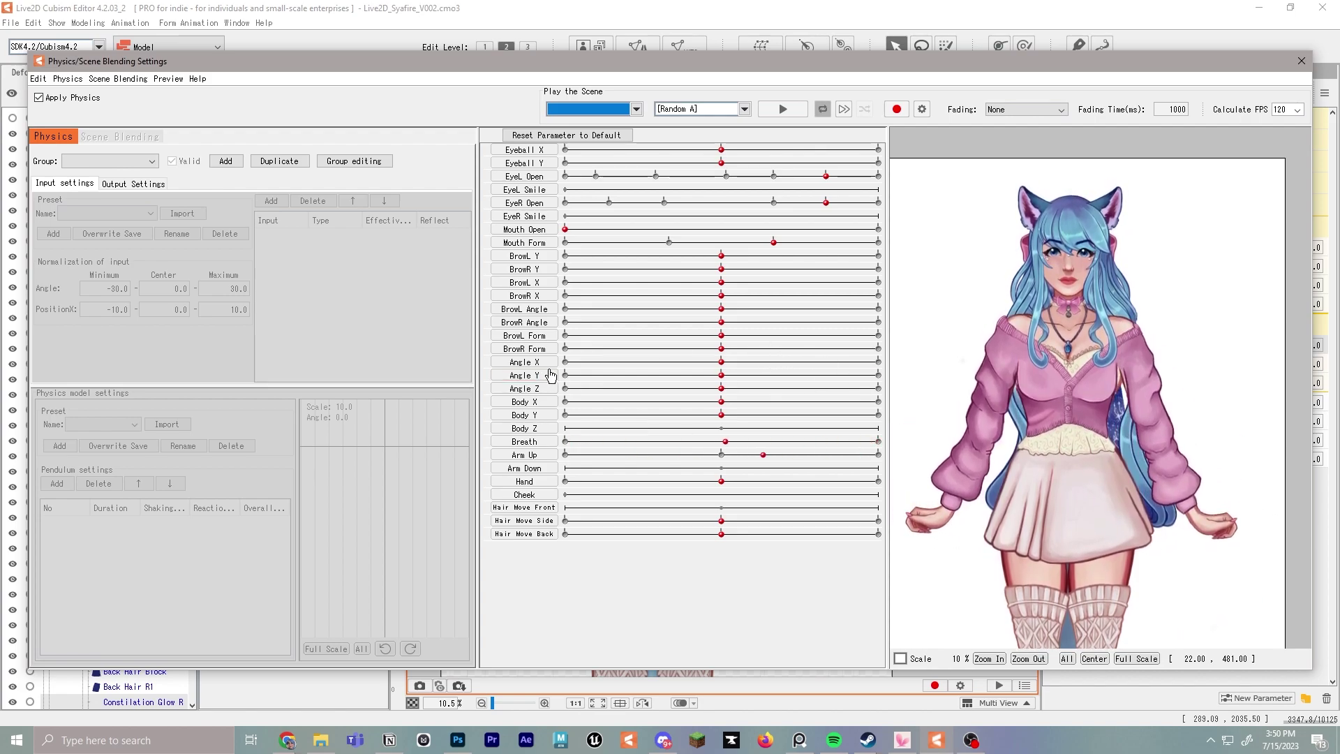
click(1301, 60)
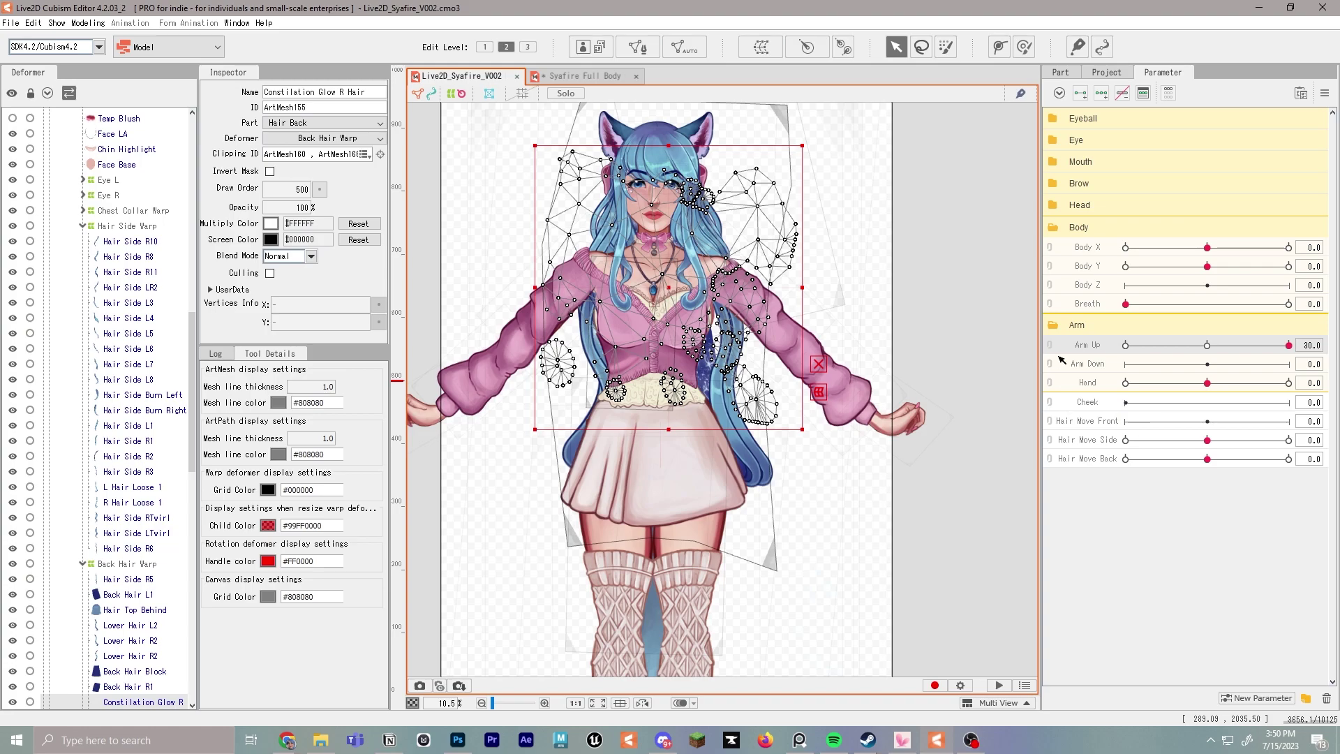
click(1256, 698)
drag(612, 305, 616, 306)
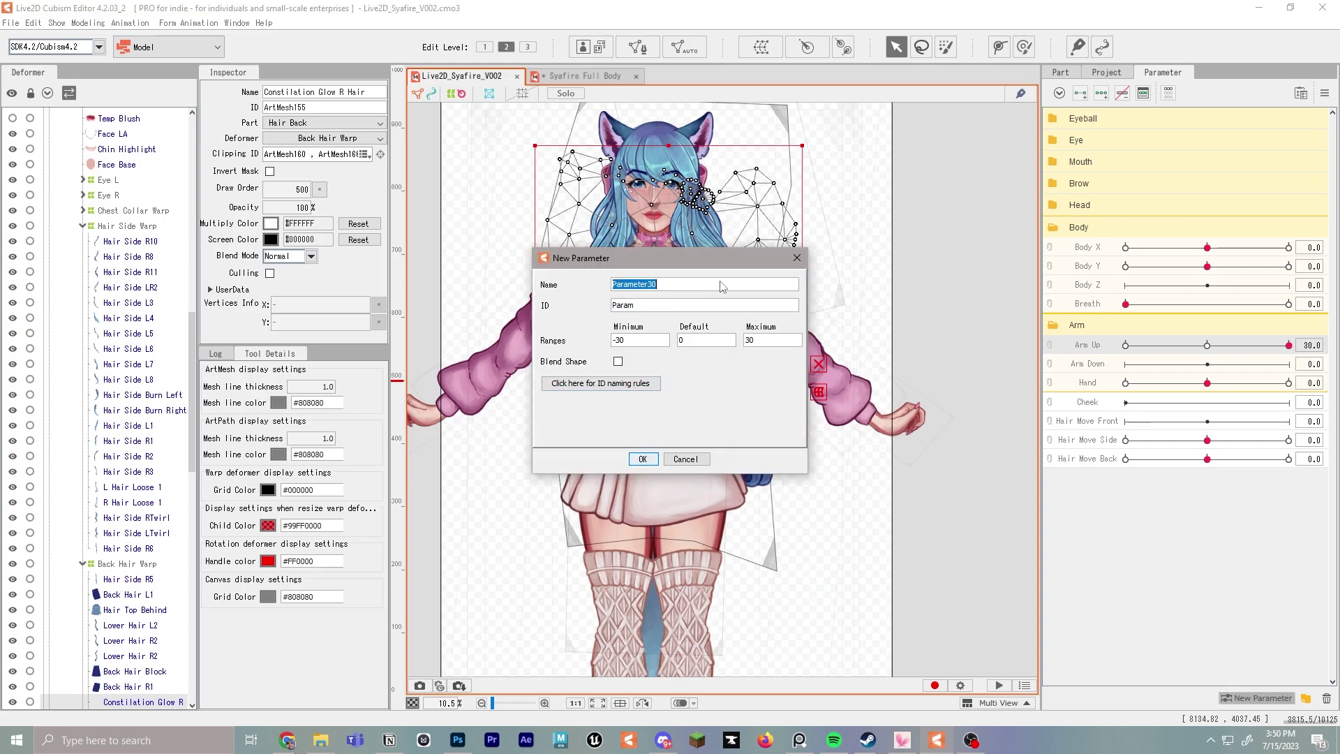
double_click(669, 305)
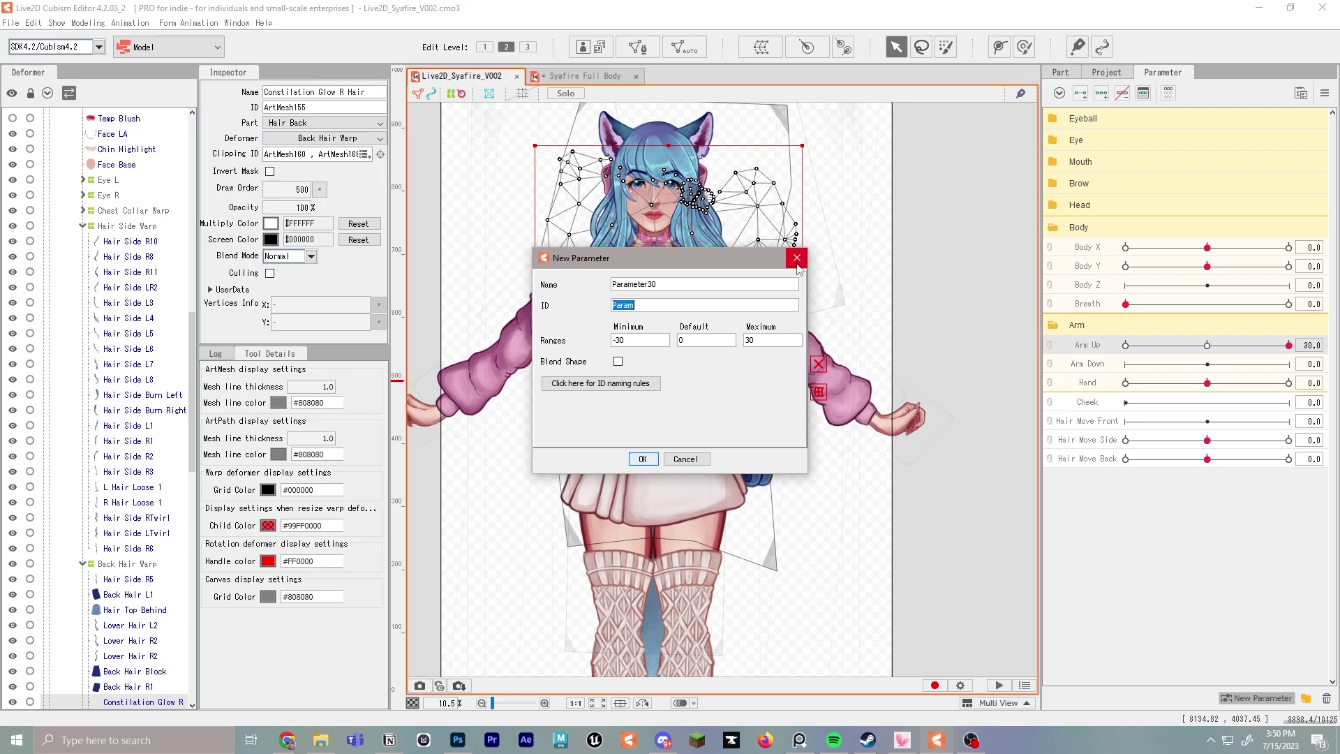
click(797, 258)
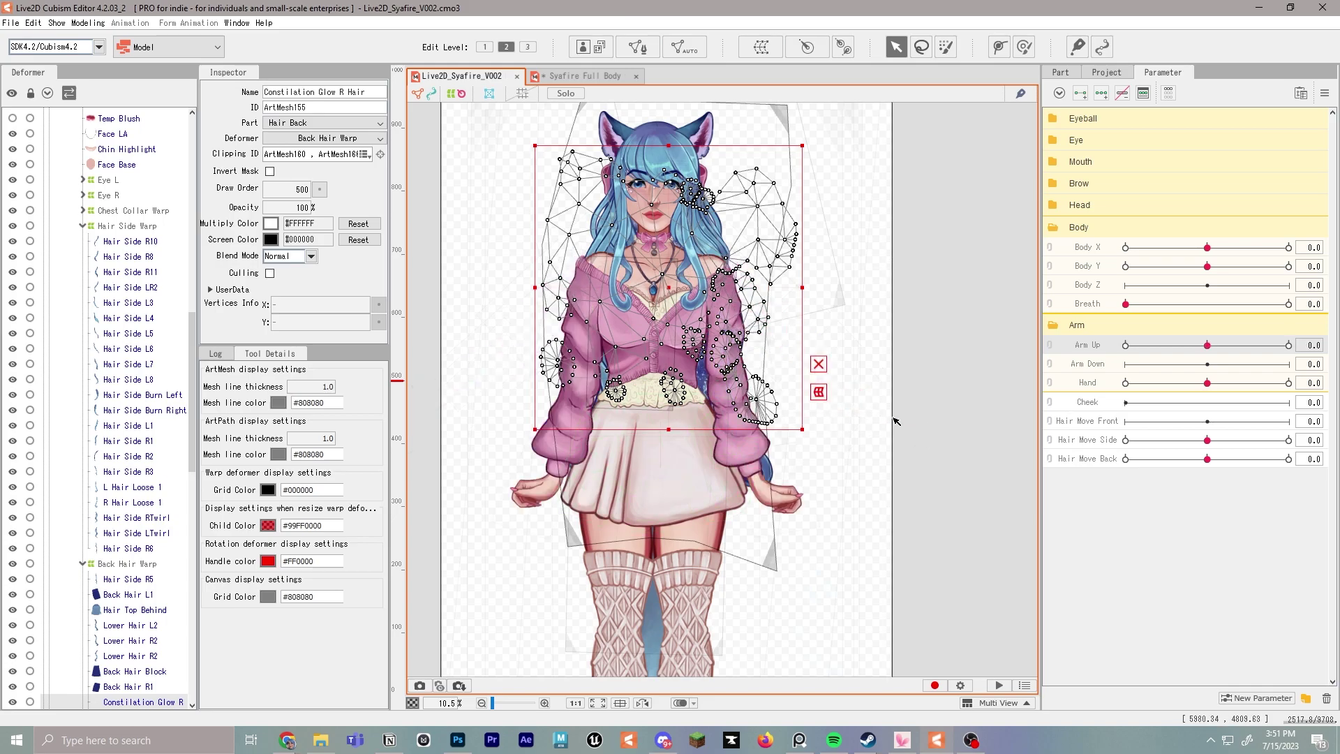
Step: Switch to VTube Studio and hide its settings interface to view the webcam-tracked model on the green background
click(896, 421)
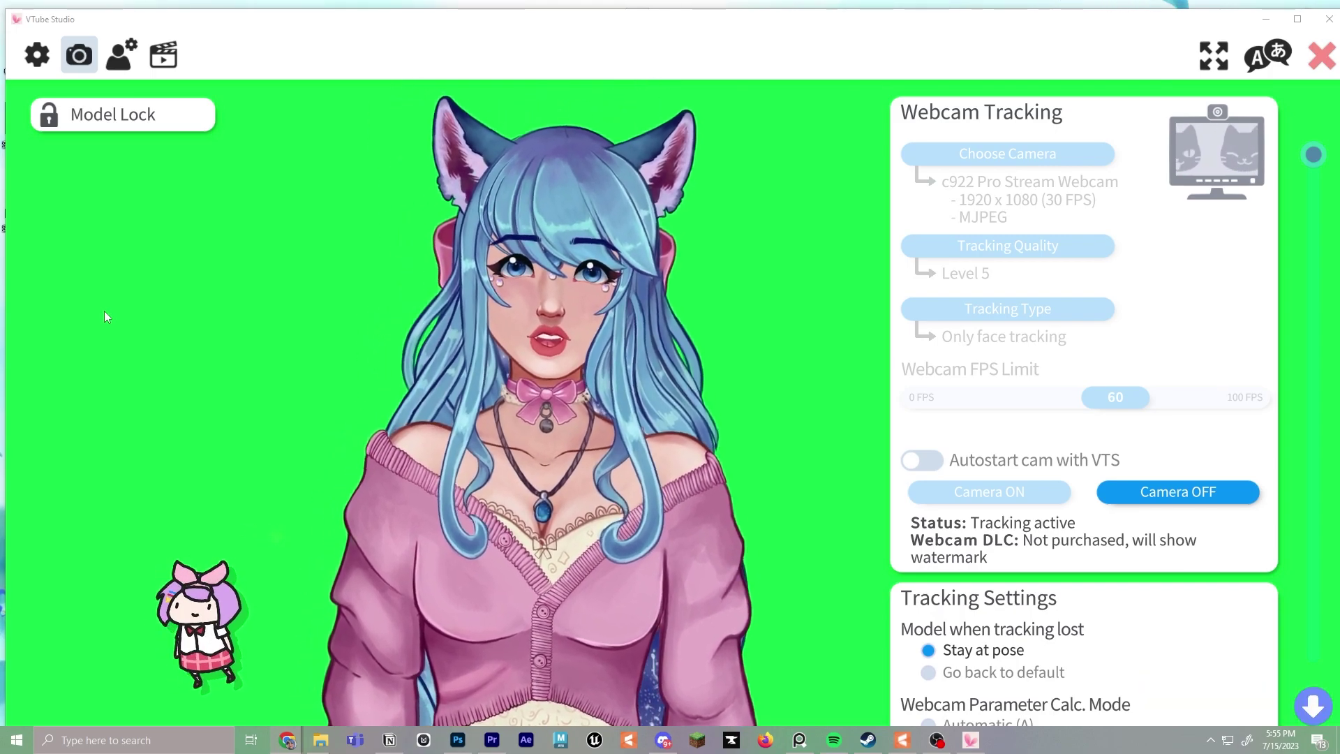
double_click(105, 316)
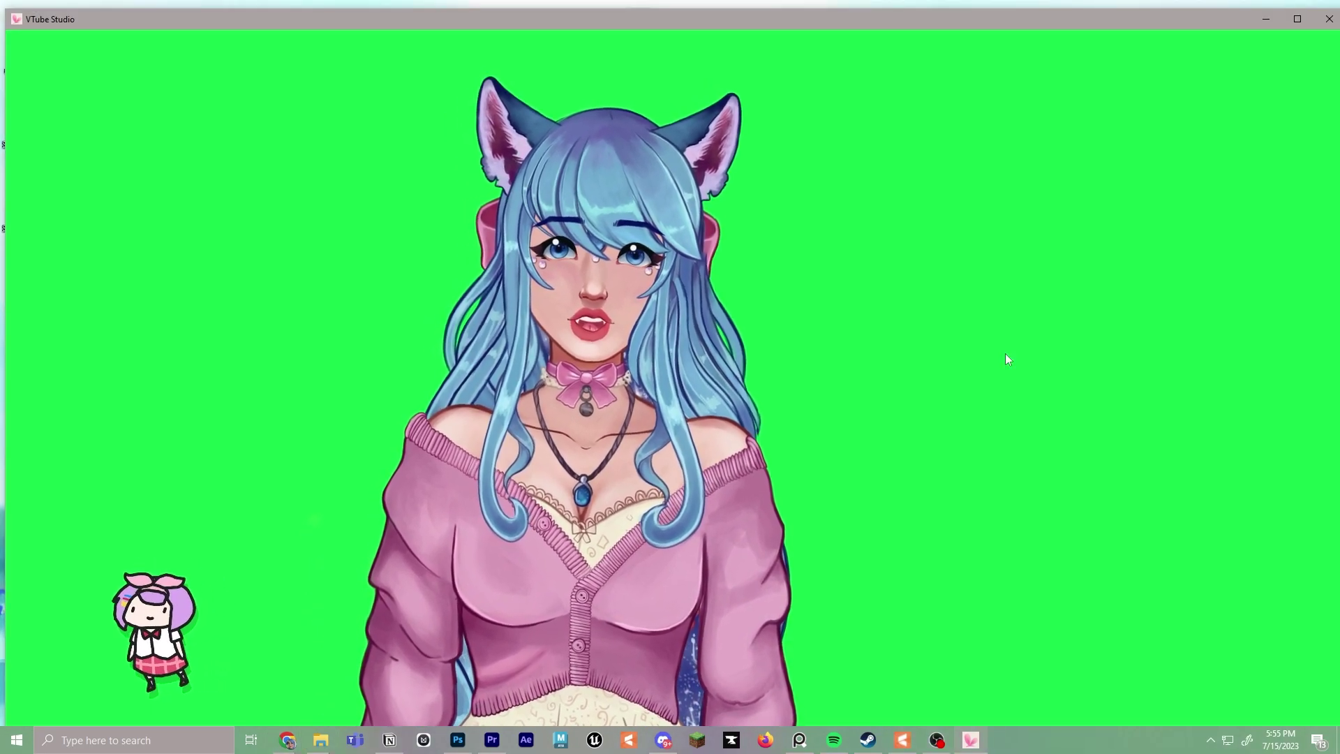